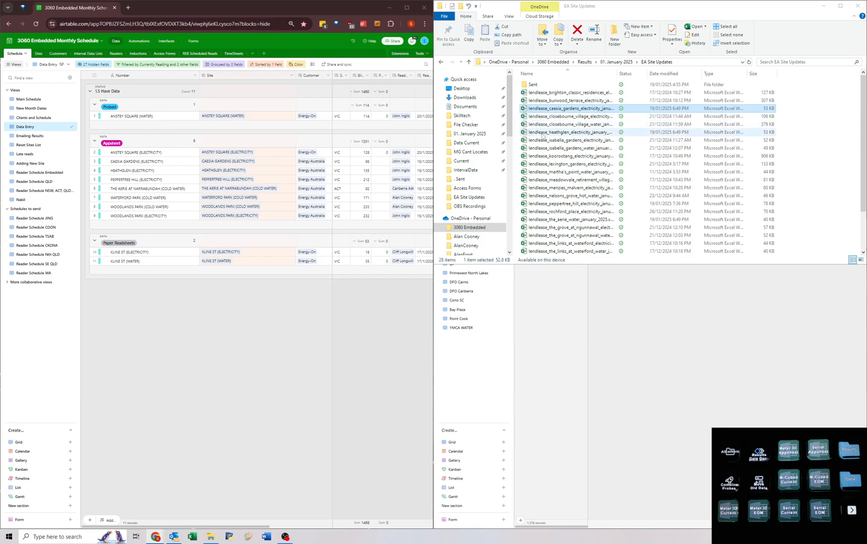
Add the Heathglen electricity workbook to the file selection and set Peppertree Hill (Electricity)'s actual read date to 18/1/2025 in Airtable.
left_click(540, 132, "ctrl")
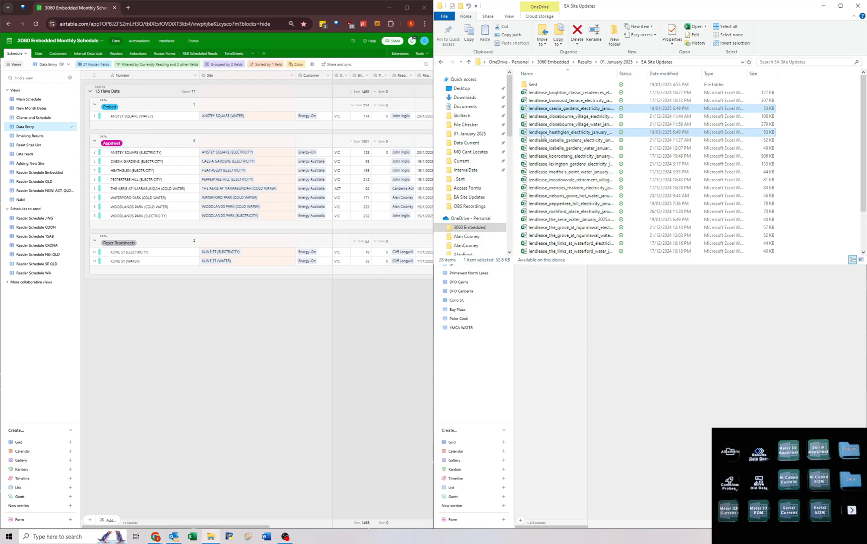
left_click(396, 179)
key("Right")
key("Right")
key("Return")
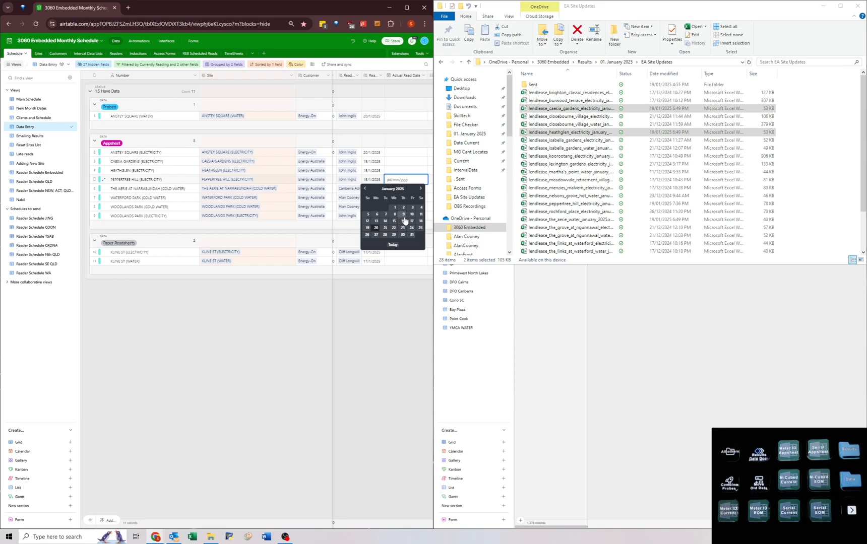
left_click(420, 221)
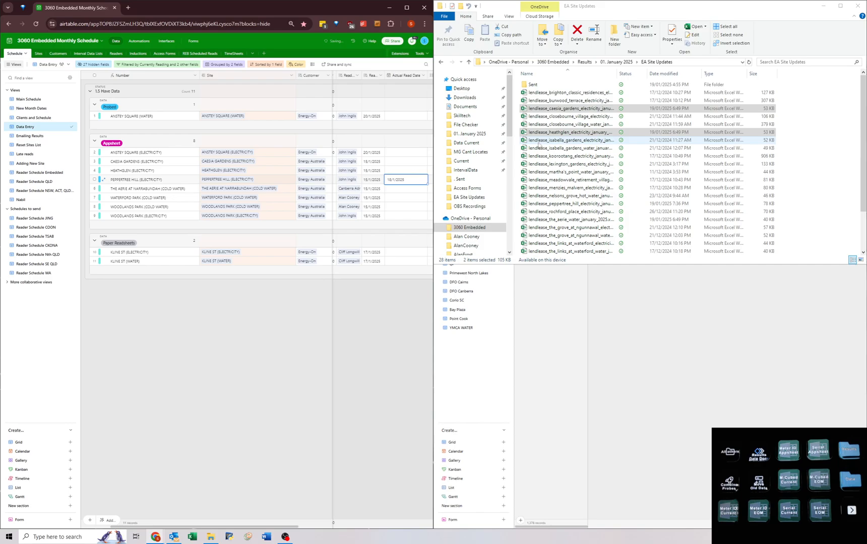
Add the Aerie water, Waterford Park water and both Woodlands Park workbooks to the file selection and open all selected workbooks.
left_click(548, 221, "ctrl")
scroll(548, 224, "down", 2)
left_click(545, 212, "ctrl")
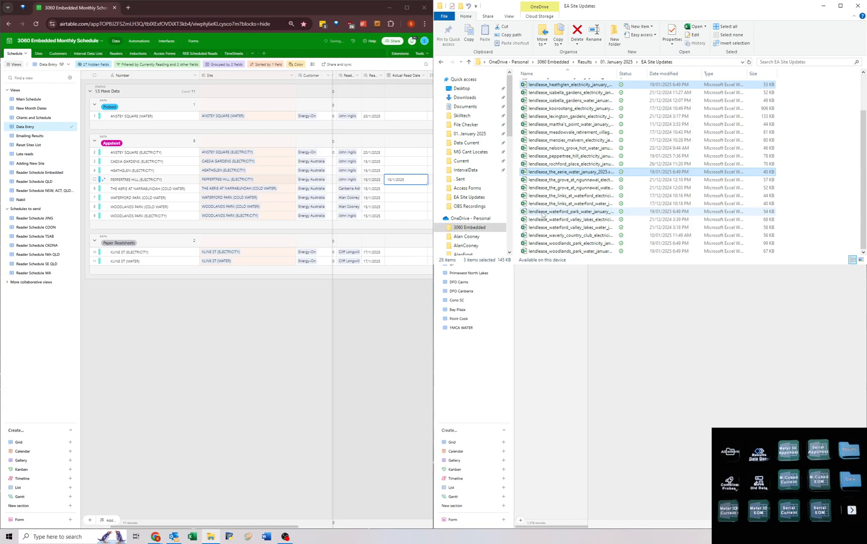
left_click(543, 243, "ctrl")
left_click(544, 251, "ctrl")
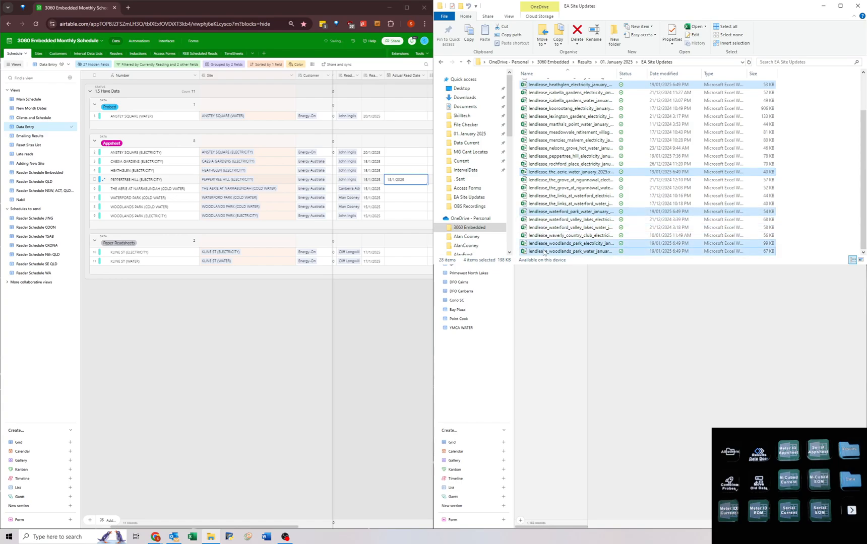
key("Return")
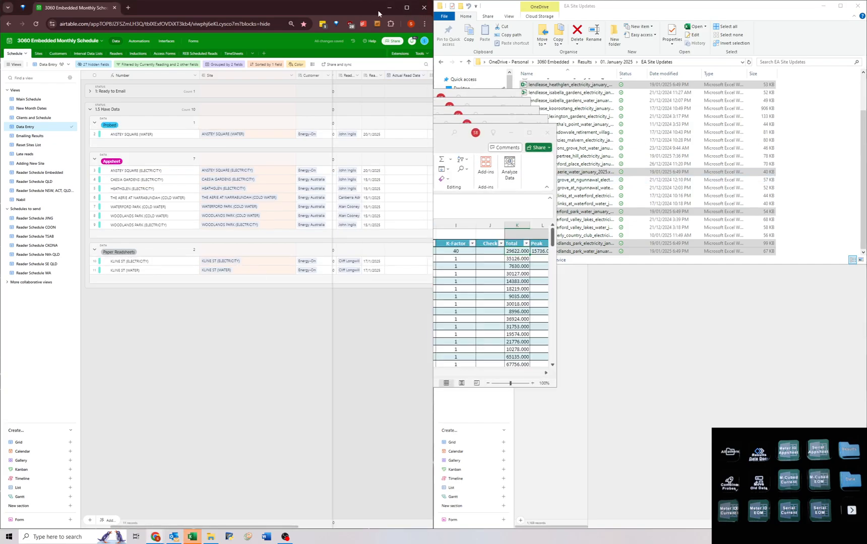
Switch to the Woodlands Park electricity workbook in Excel and show it at full-screen size from its first cell.
mouse_move(190, 537)
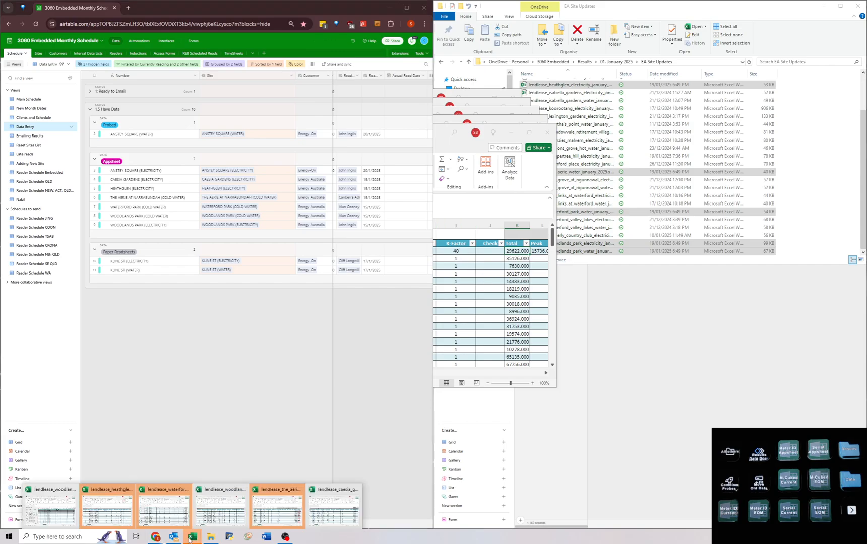
left_click(168, 515)
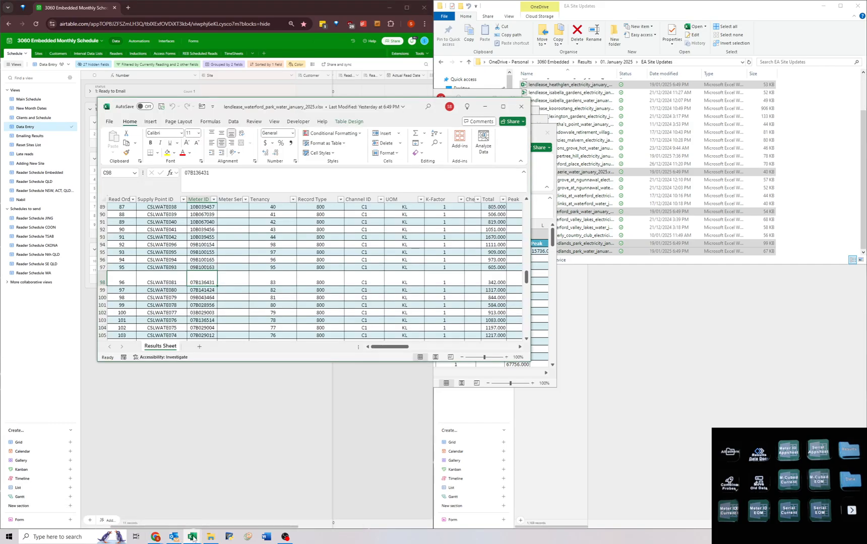
left_click(216, 507)
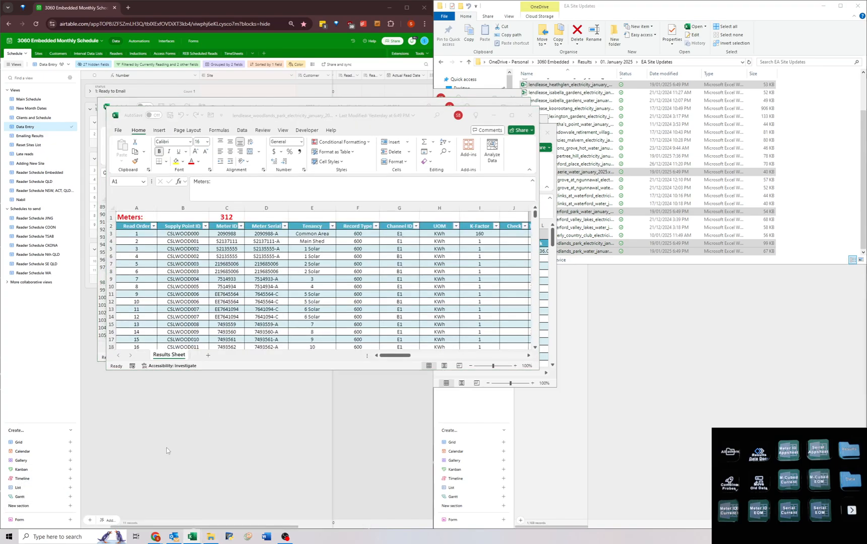
left_click_drag(334, 116, 433, 264)
left_click(364, 173)
key("ctrl+Home")
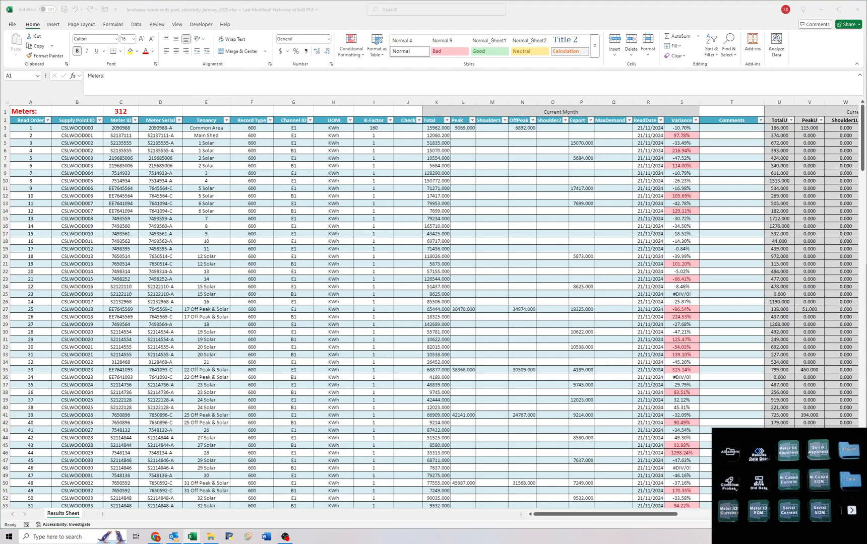
Examine the ReadDate columns of the Woodlands Park water and electricity workbooks.
left_click_drag(0, 100, 410, 184)
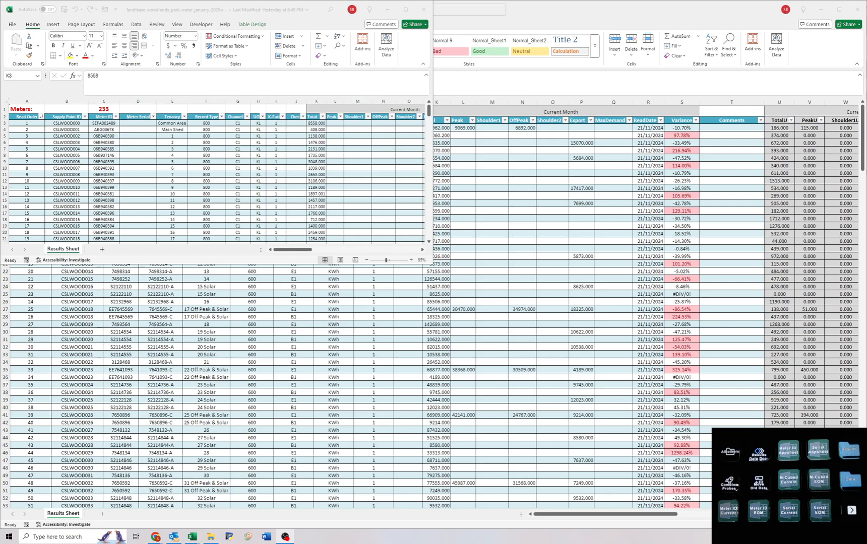
left_click(253, 166)
left_click_drag(296, 149, 56, 206)
left_click(49, 123)
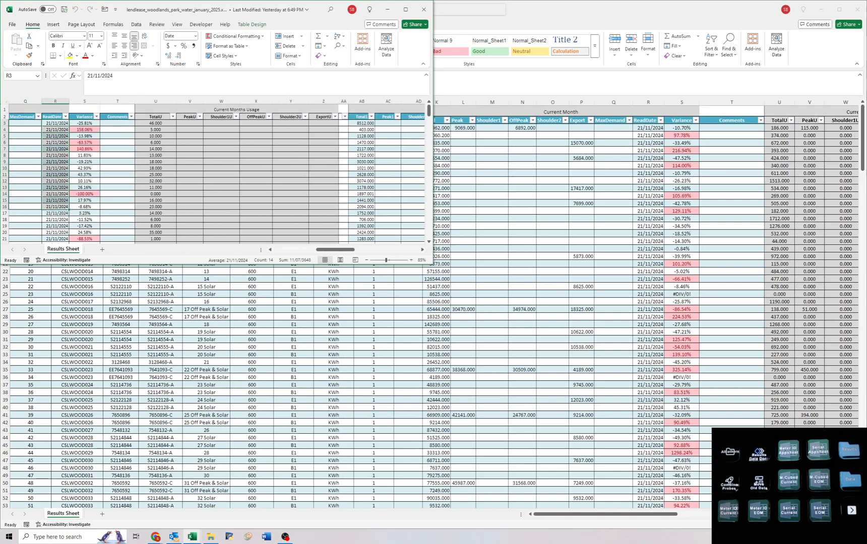
left_click_drag(650, 128, 646, 220)
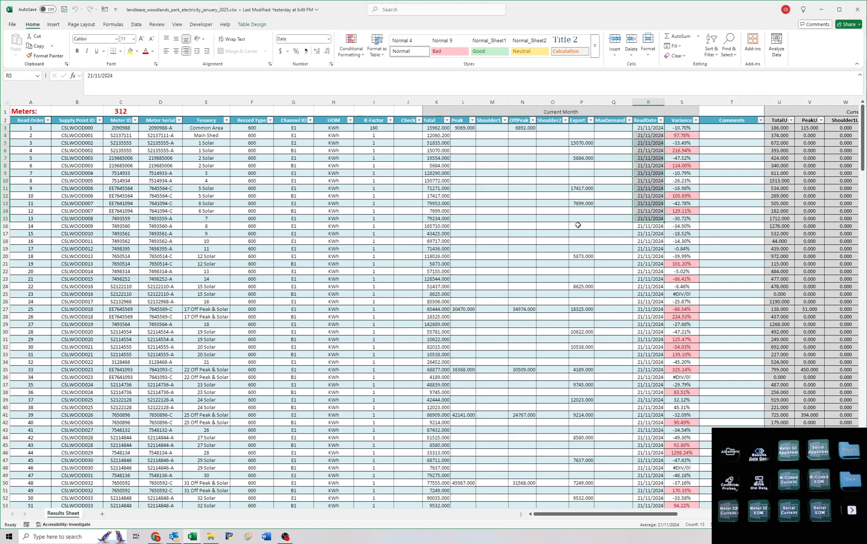
left_click(605, 301)
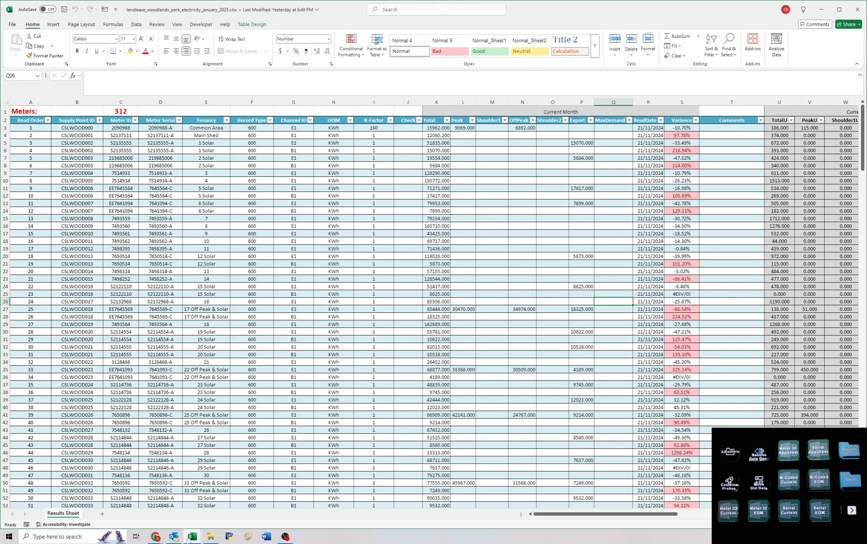
Switch to the Woodlands Park water workbook and show it at full-screen size from its first cell.
mouse_move(192, 536)
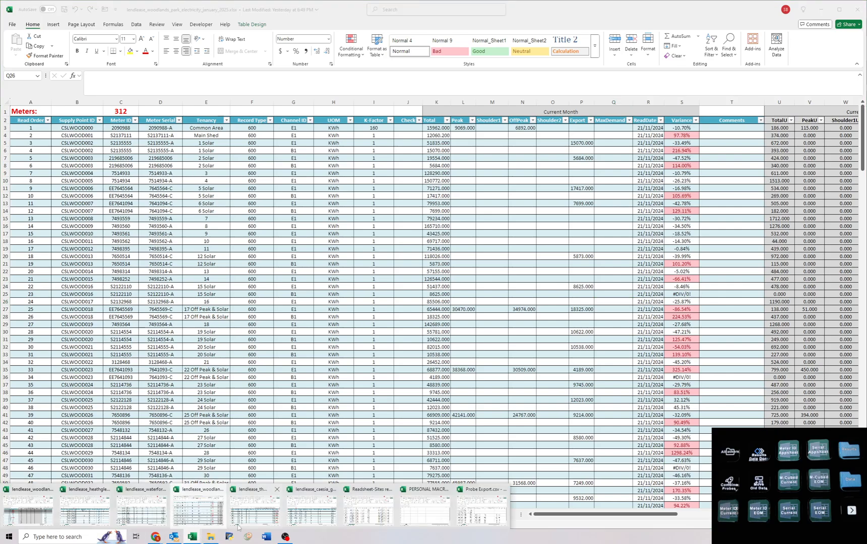
left_click(31, 509)
left_click_drag(277, 9, 434, 265)
key("ctrl+Home")
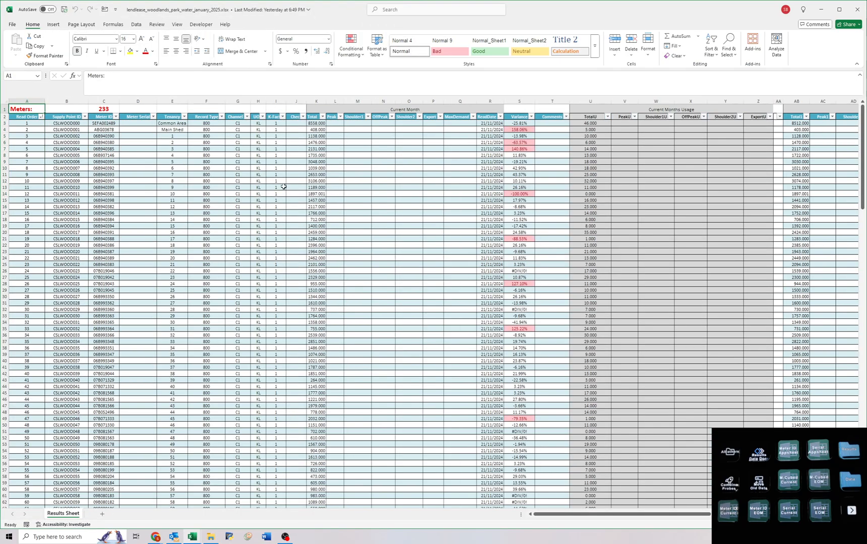
Check which channel types the Channel ID column of the water workbook contains.
left_click_drag(34, 123, 231, 401)
left_click(247, 117)
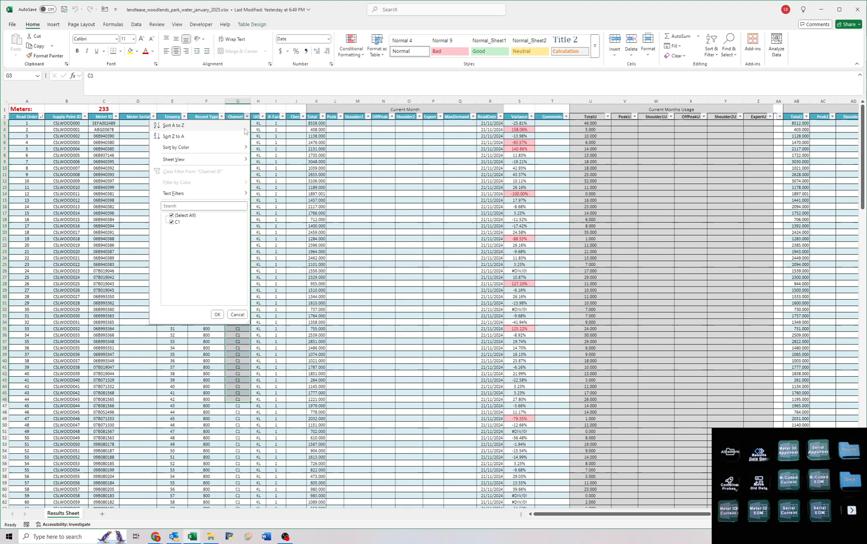
left_click(308, 162)
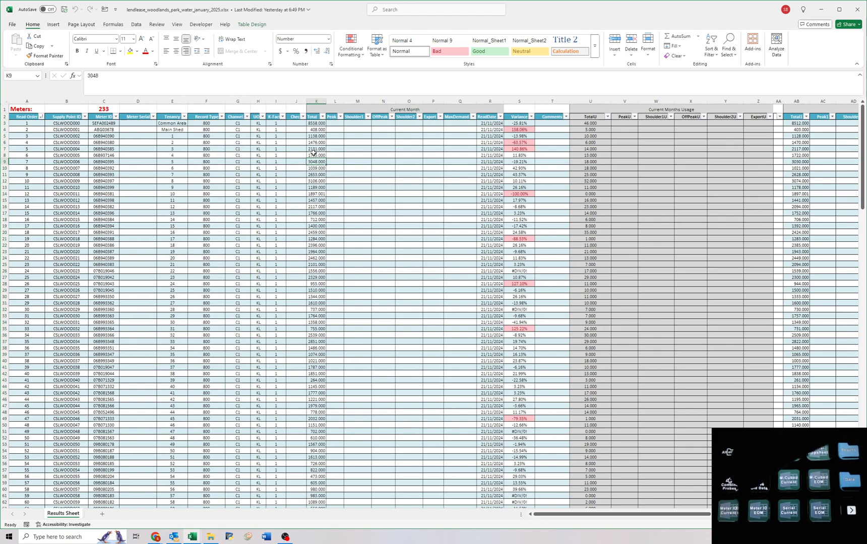
Clear the Current Month data from Total to ReadDate and enter =VLOOKUP([@[Meter ID]],'Readsheet-Sites read.csv'!A:Z,9,0) in the first Total cell.
key("ctrl+shift+m")
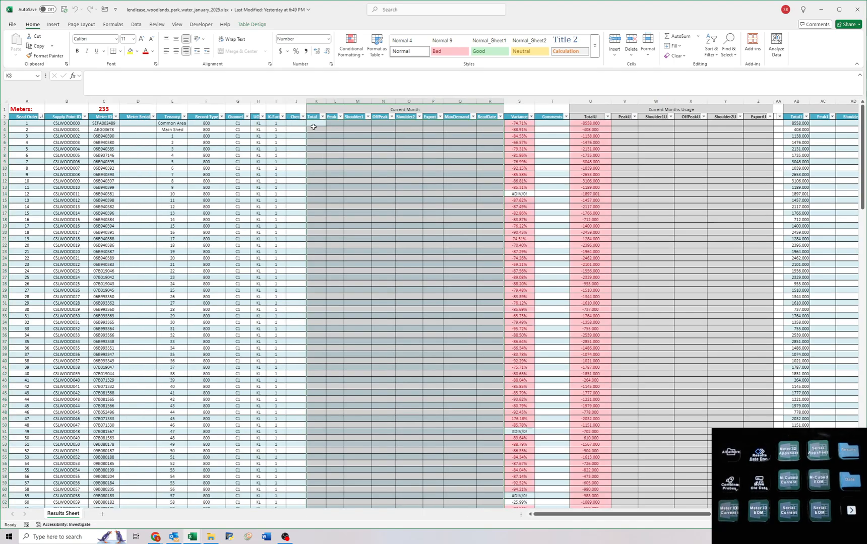
type("=VLOOKUP([@[Meter ID]],'Results Data Doc.xlsm'!$A:$K,2,FALSE)")
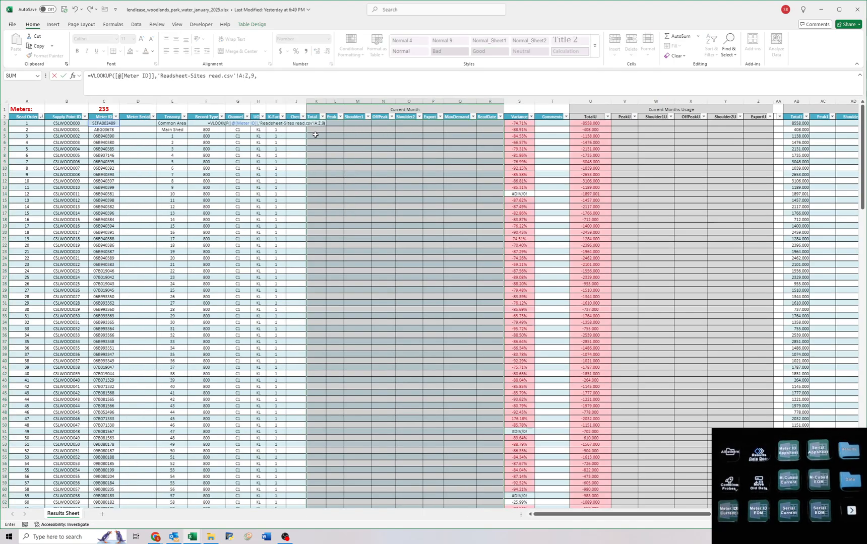
key("Return")
Enter Meter ID lookups into 'Readsheet-Sites read.csv'!A:Z across the first row from Peak to ReadDate, ending with column index 16.
key("ctrl+z")
key("Right")
type("=VLOOKUP([@[Meter ID]],'Readsheet-S")
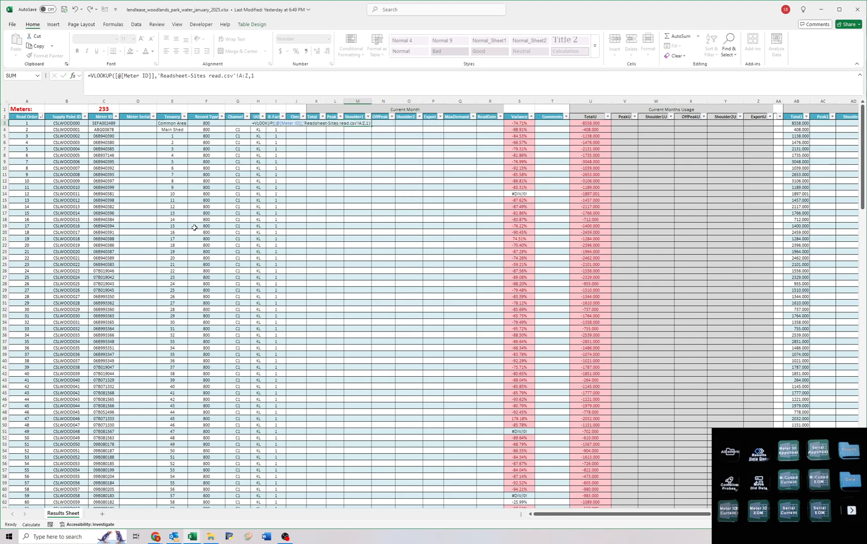
type("ites read.cs")
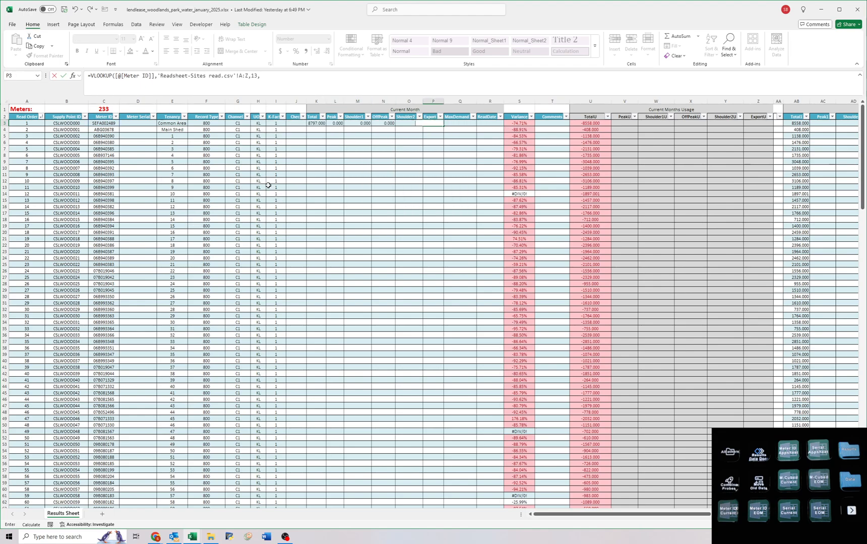
type("v'!$A:$K,7,FALSE)")
key("Tab")
type("=VLOOKUP([@[Meter ID]],'Readsheet-Sites read.csv'!$A:$K,8,FALSE)")
key("Tab")
type("=VLOOKUP([@[Meter ID")
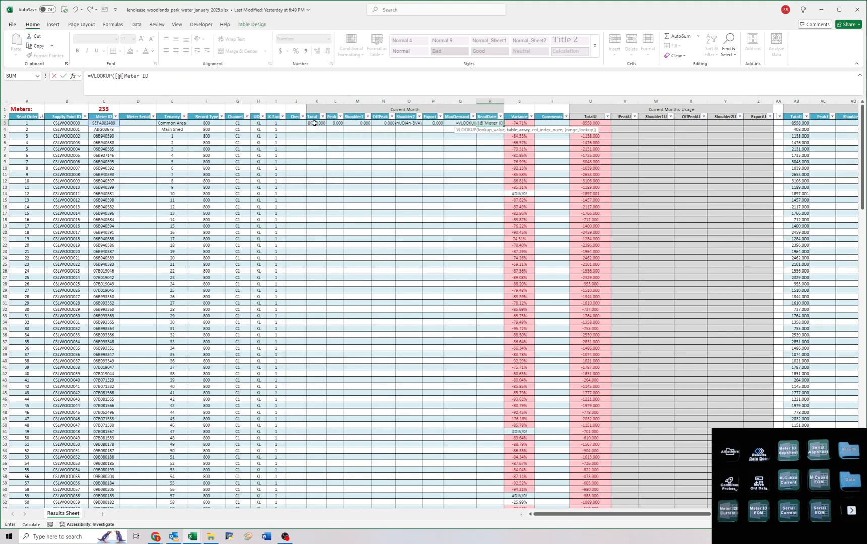
type("]],'Readsheet-Sites read.csv'!A:Z,16,0)")
key("Return")
Fill the first row's lookups from Total to ReadDate down to all meters in the table.
left_click_drag(314, 123, 498, 124)
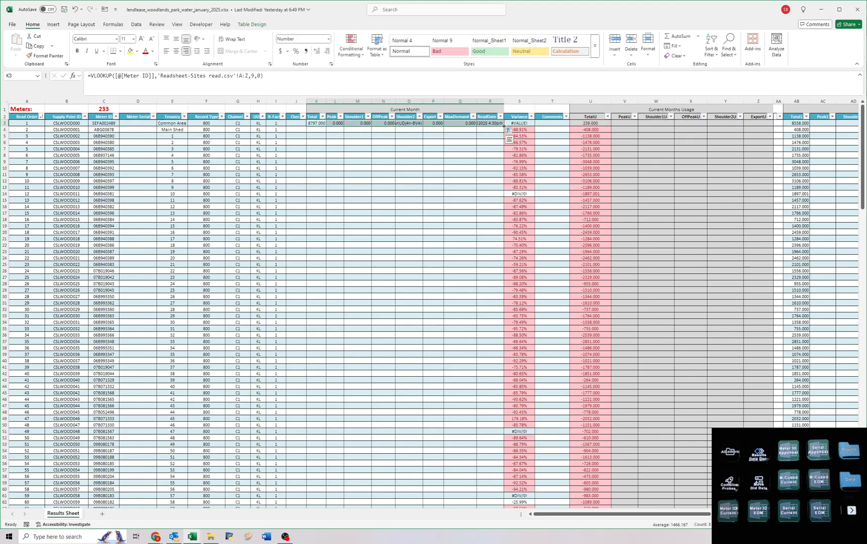
double_click(504, 127)
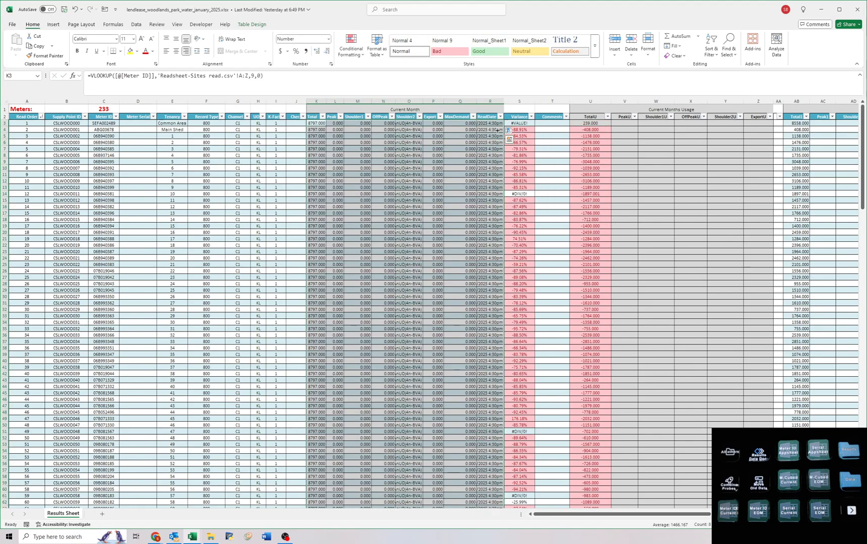
Review the distinct values in the Total and MaxDemand columns for errors or stray text without filtering the table.
left_click(322, 117)
left_click(263, 216)
scroll(256, 282, "down", 15)
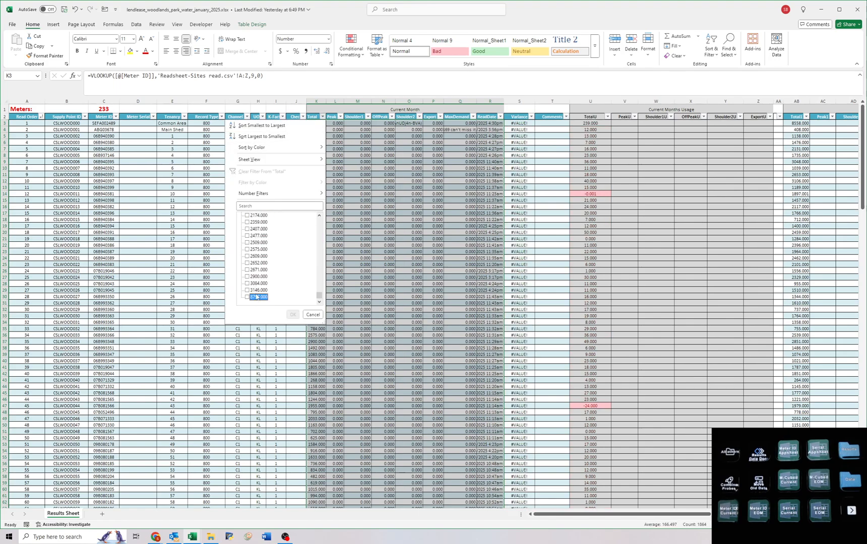
left_click(557, 214)
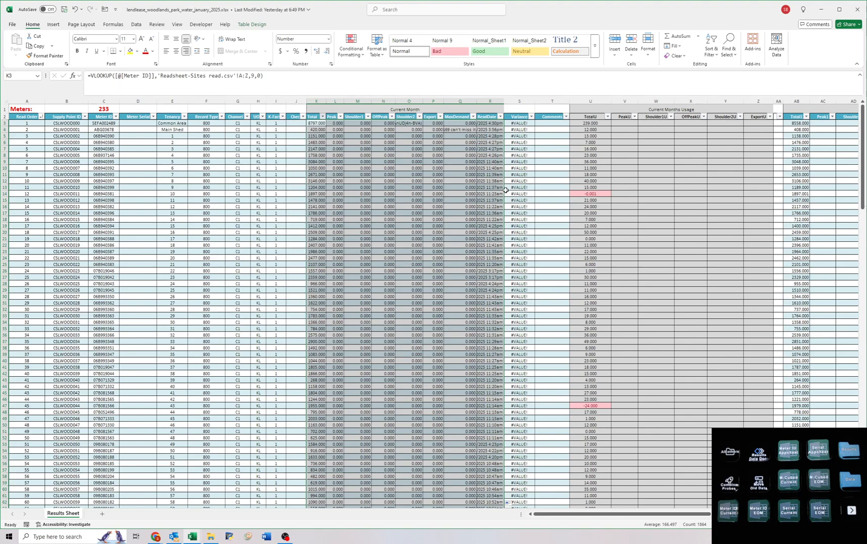
right_click(390, 175)
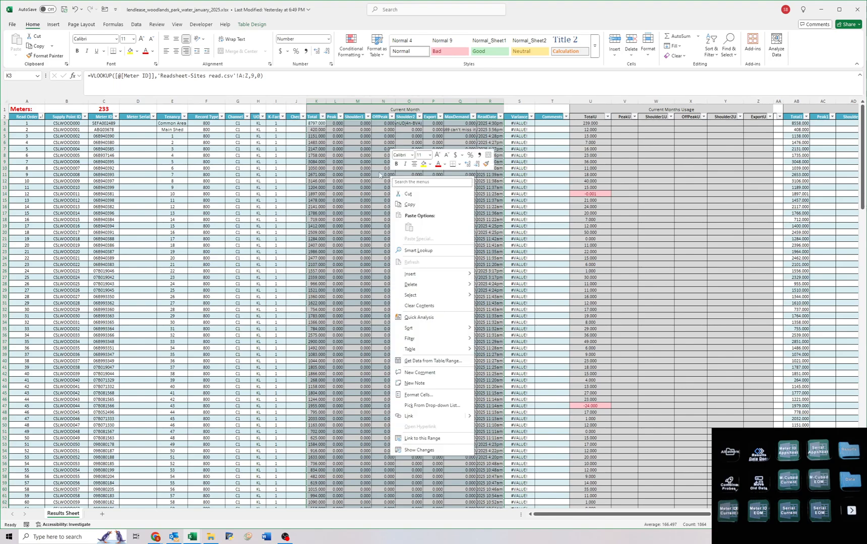
key("Escape")
left_click(472, 116)
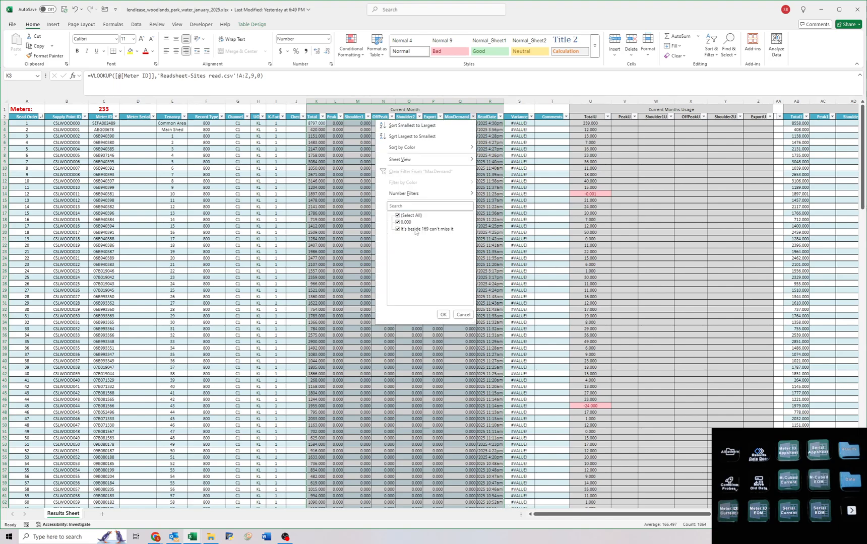
left_click(443, 314)
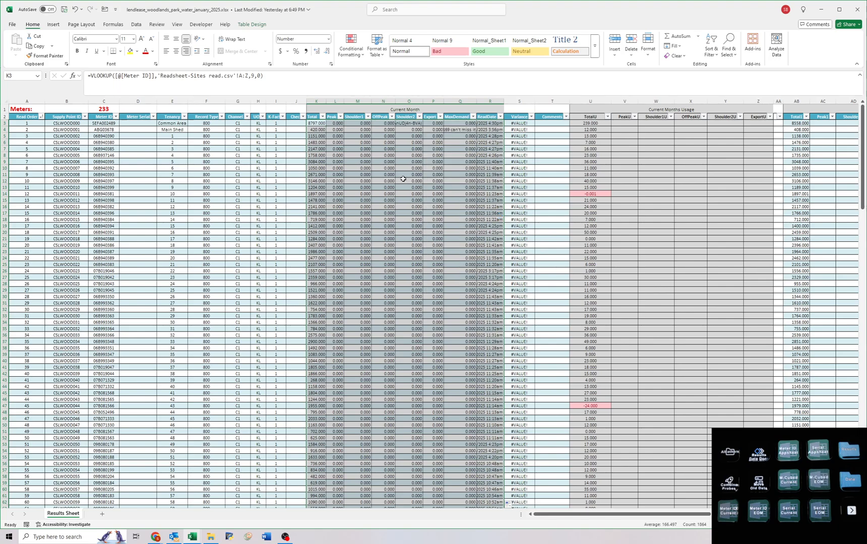
Replace the lookup formulas from Total to ReadDate with their plain values.
key("ctrl+c")
key("ctrl+shift+v")
key("Escape")
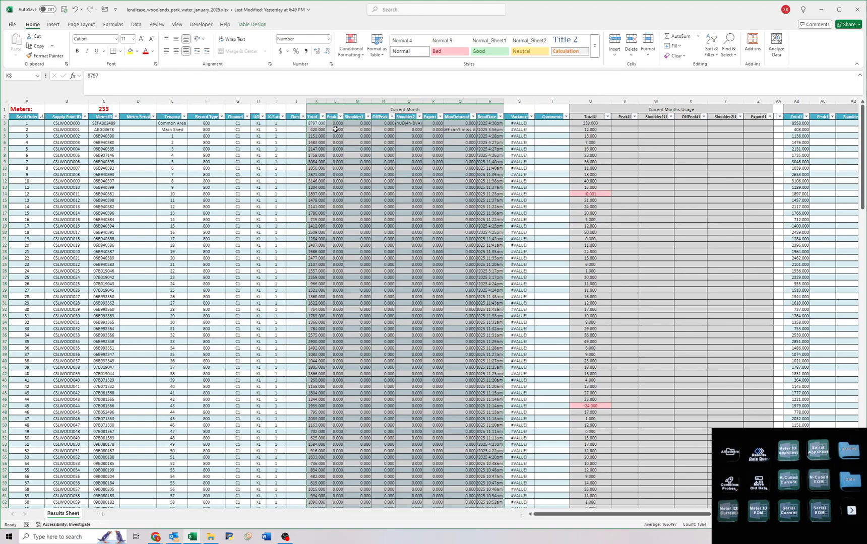
Clear the Peak to MaxDemand values for all meters in the water table, keeping Total and ReadDate.
left_click_drag(334, 123, 466, 494)
scroll(448, 456, "up", 20)
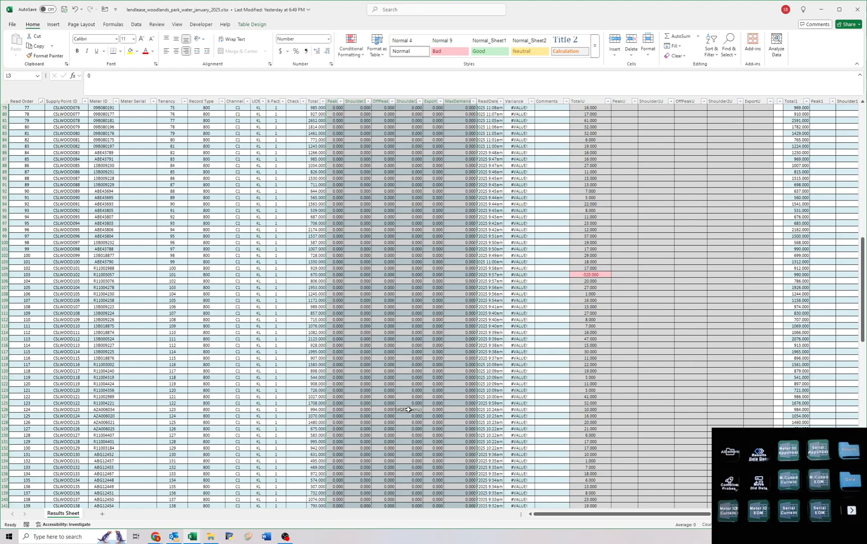
scroll(408, 410, "up", 11)
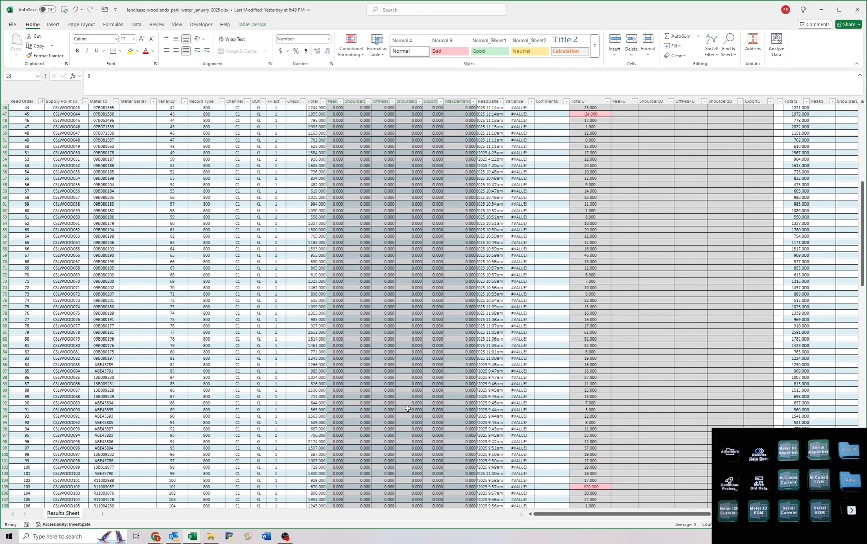
scroll(408, 406, "down", 13)
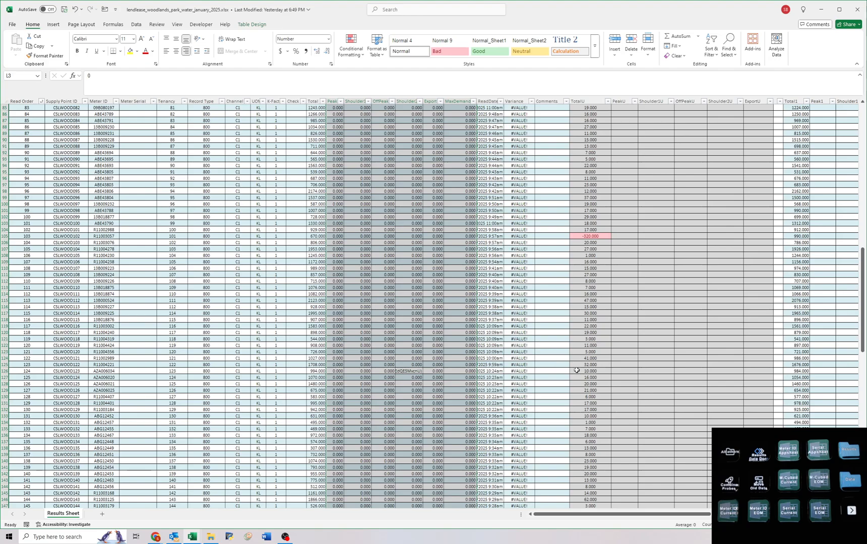
scroll(414, 292, "up", 14)
scroll(415, 291, "up", 14)
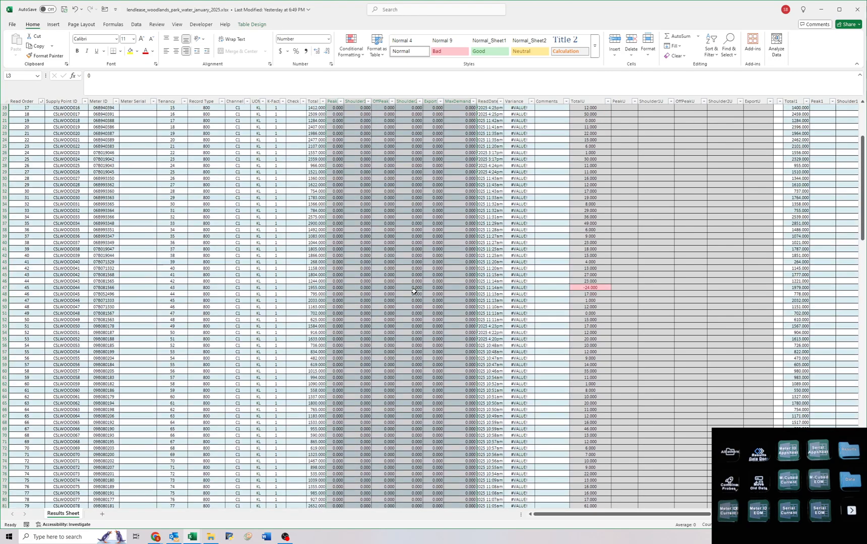
key("Delete")
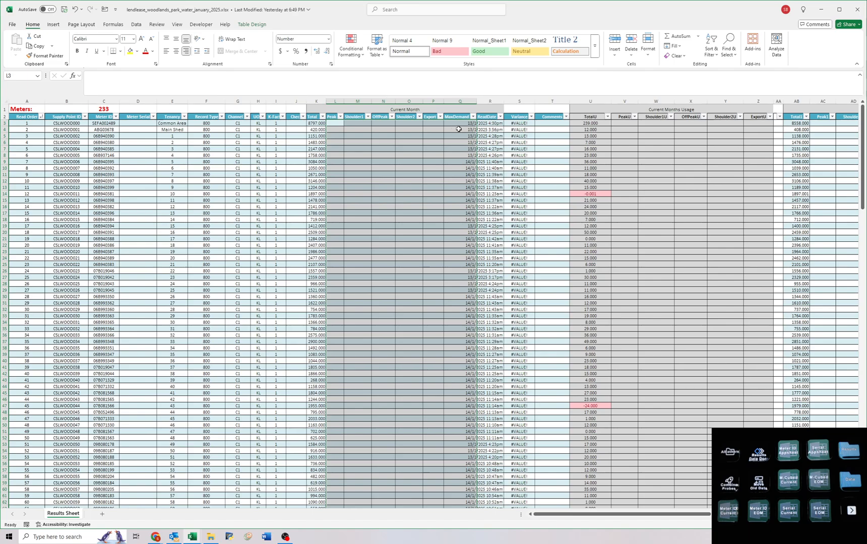
left_click(487, 121)
scroll(426, 348, "down", 20)
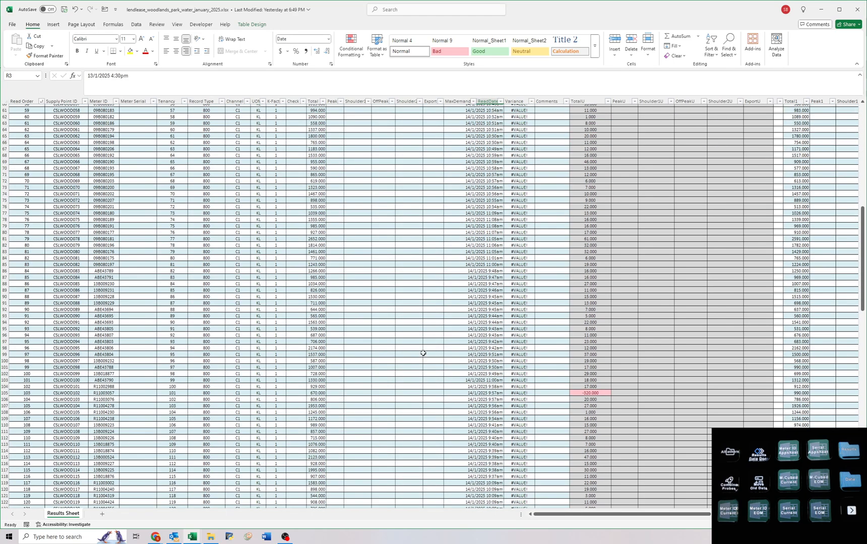
scroll(424, 354, "down", 20)
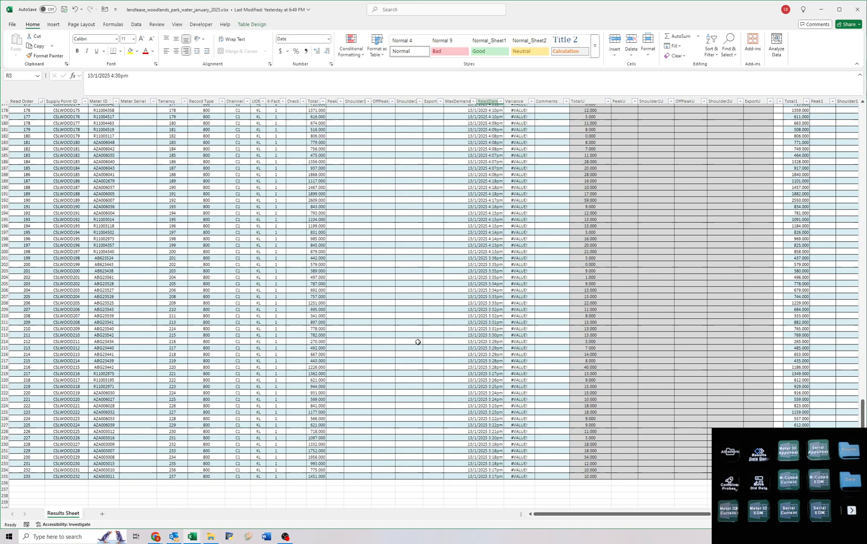
scroll(426, 351, "up", 20)
key("ctrl+Home")
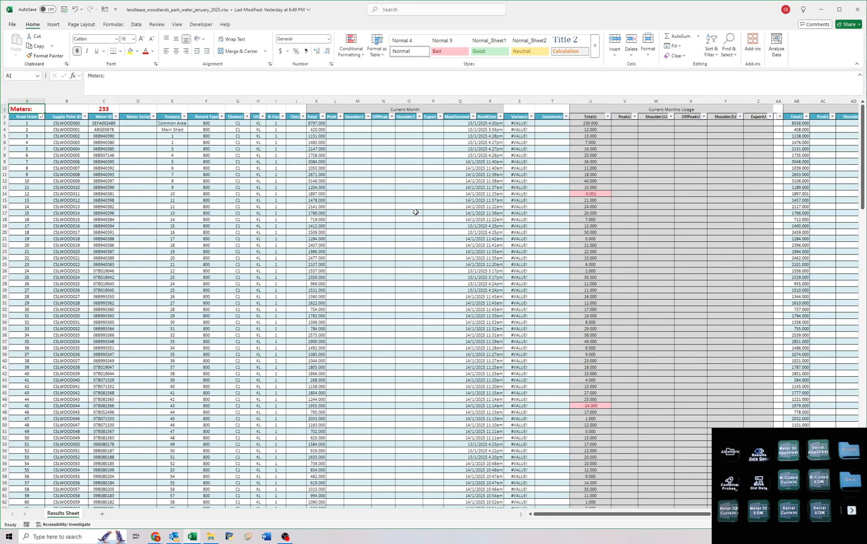
left_click(388, 271)
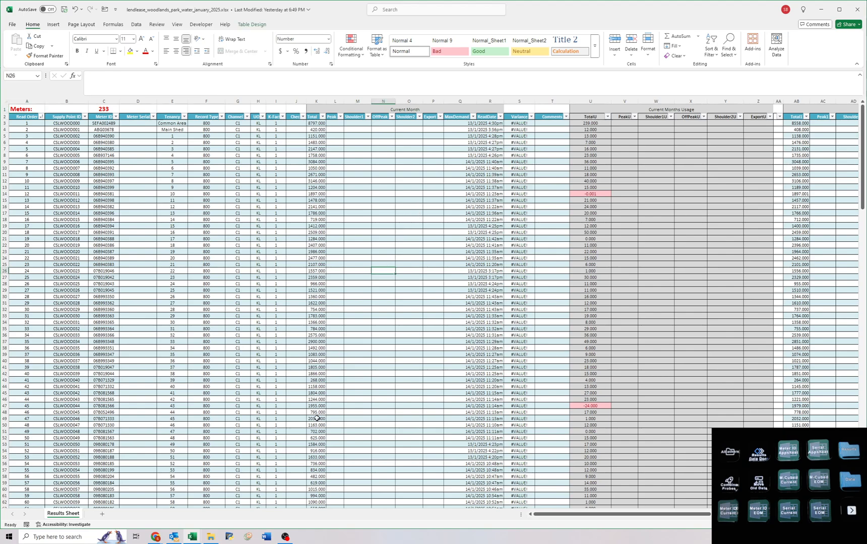
Switch to the lendlease_woodlands_park_electricity_january_2025.xlsx workbook and clear the current month's Total to ReadDate values for all meters.
mouse_move(192, 536)
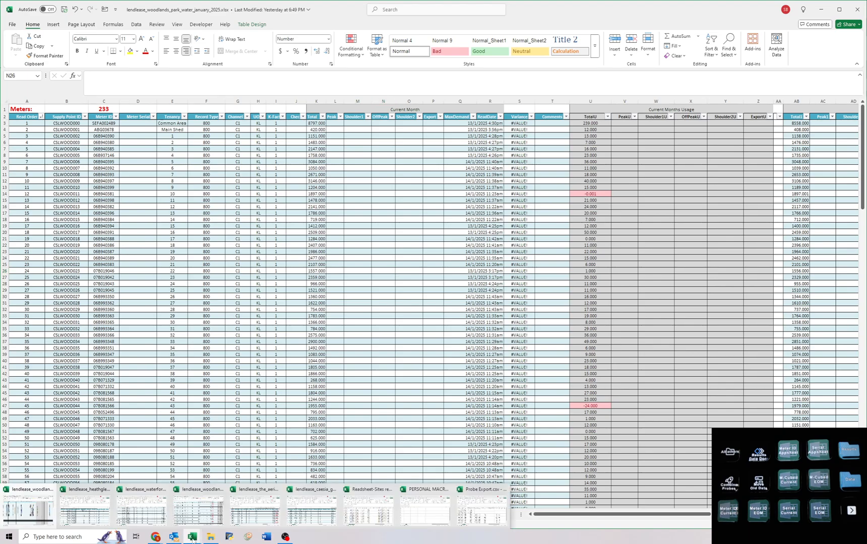
left_click(199, 511)
left_click(467, 220)
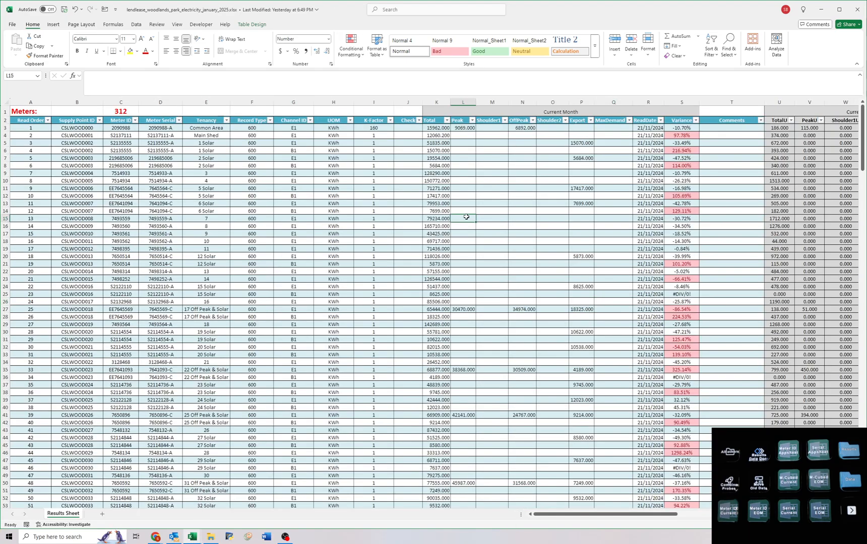
key("ctrl+shift+m")
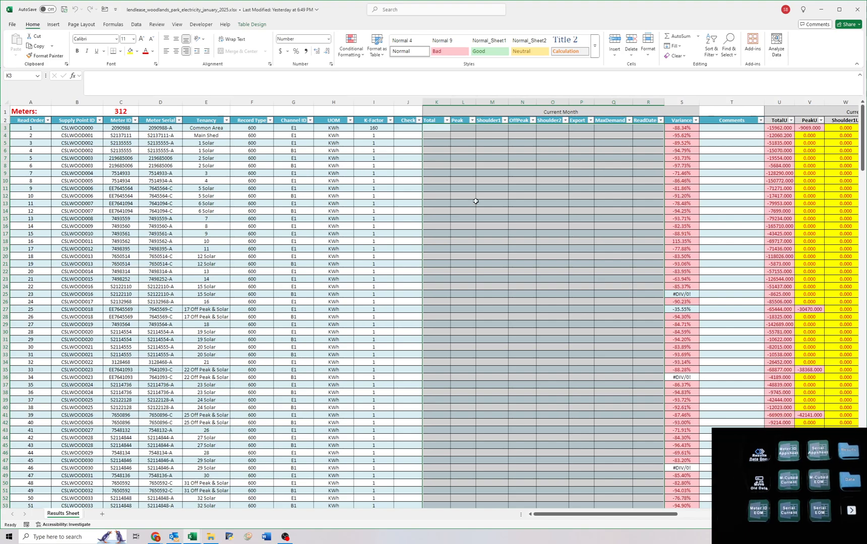
Try Meter ID lookups into 'Probe Export.csv'!A:Z across the first row from Total to ReadDate, starting with column index 2.
type("=VLOOKUP([@[Meter ID]],'Probe Export.csv'!")
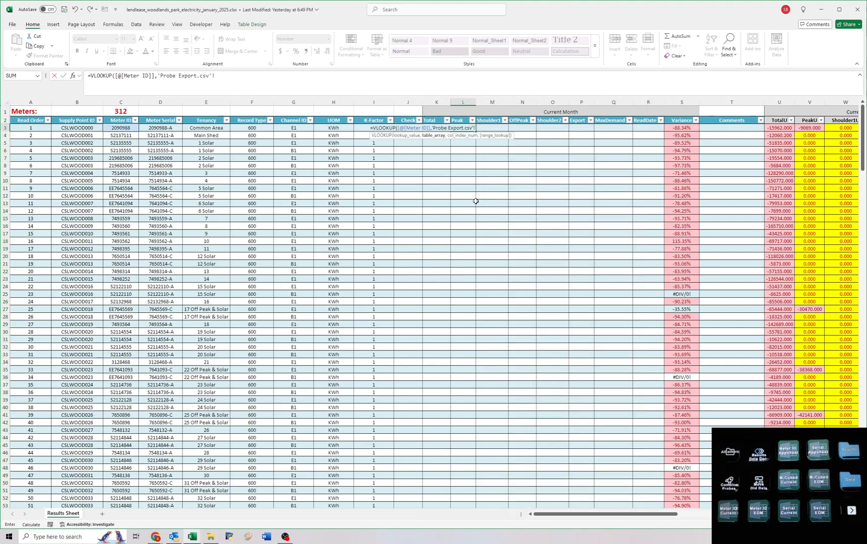
type("$A:$K,3,FALSE)")
key("Tab")
type("=VLOOKUP([@[Meter ID]],'Probe Export.csv'!$A:$K,4,FALSE)")
key("Tab")
type("=VLOOKUP([@[Meter ID]],'Probe Export.csv'!$A:$K,5,FALSE)")
key("Tab")
type("=VLOOKUP([@[Meter I")
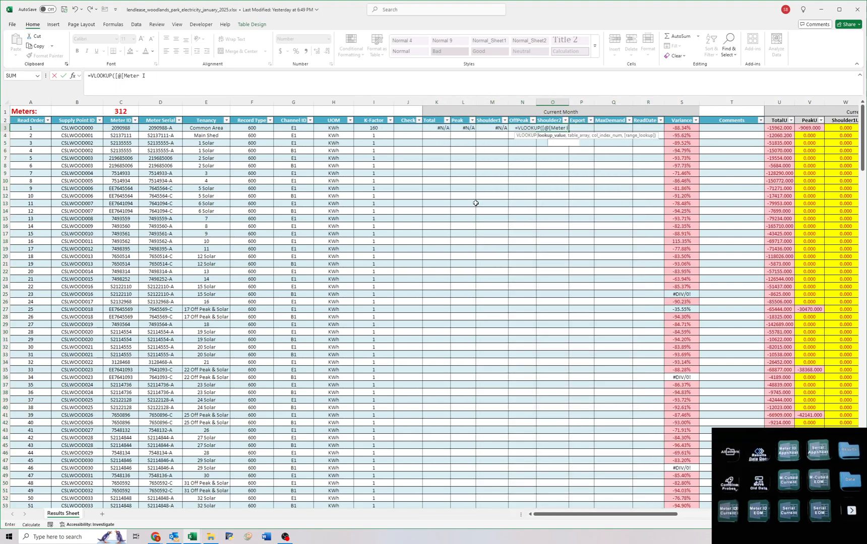
type("D]],'Probe Export.csv'!A:Z")
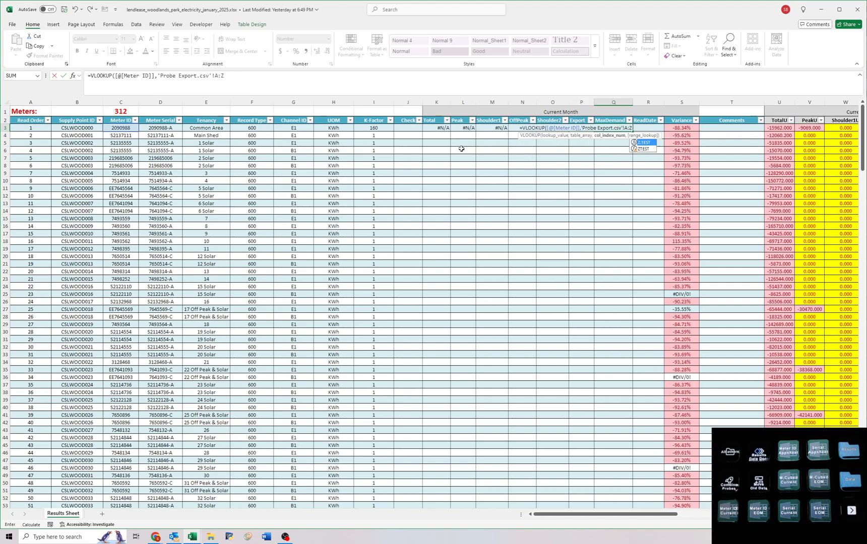
type(",9,FALSE)")
key("Tab")
type("=VLOOKUP([@[Meter ID]],'Probe Export.csv'!A:Z,10,FALSE)")
key("Return")
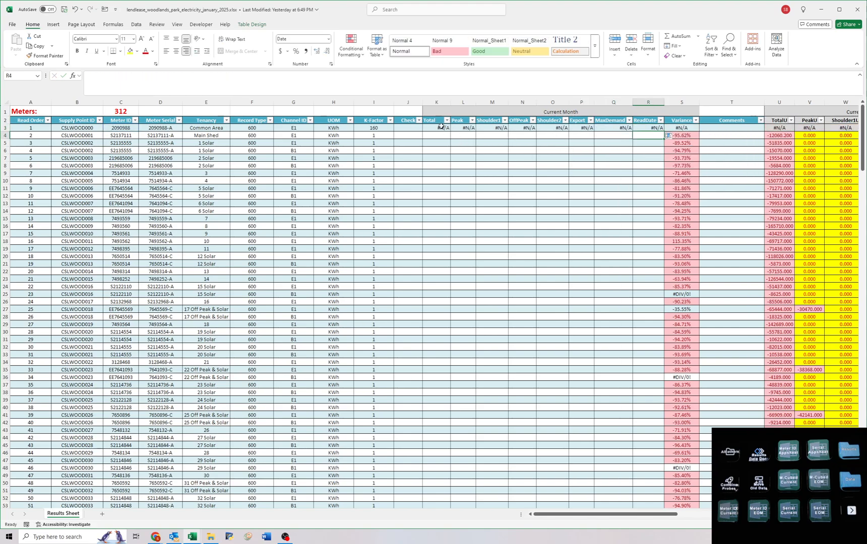
Fill the probe export lookups down to all meters and check the distinct values in Total.
left_click_drag(441, 127, 662, 130)
double_click(665, 132)
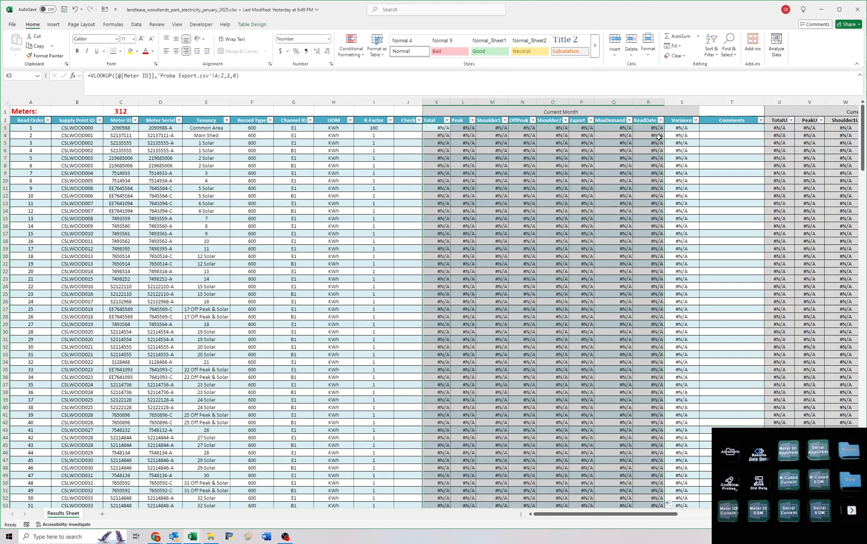
left_click(446, 120)
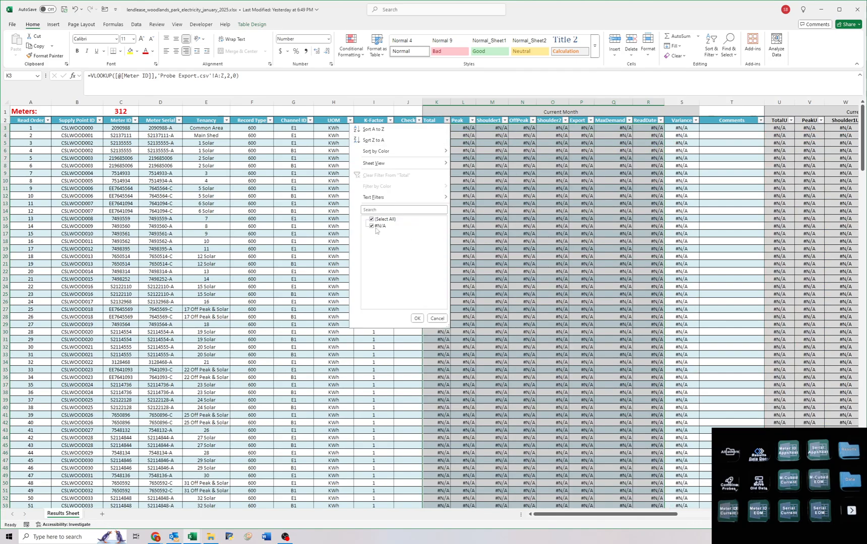
left_click(418, 319)
Enter Meter ID lookups into 'Readsheet-Sites read.csv'!A:Z across the cleared first row from Total to ReadDate, using column indexes 9 to 16.
left_click(441, 127)
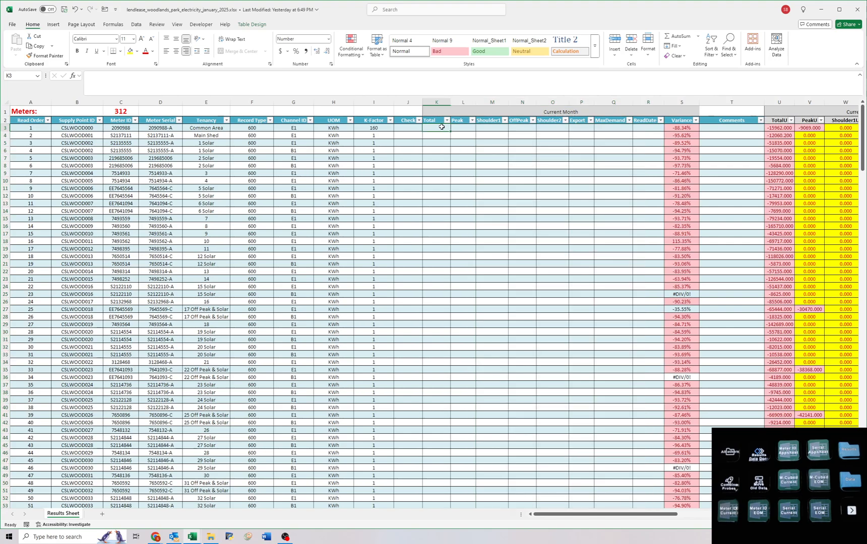
type("=VLOOKUP([@[Meter ID]],'Readshee")
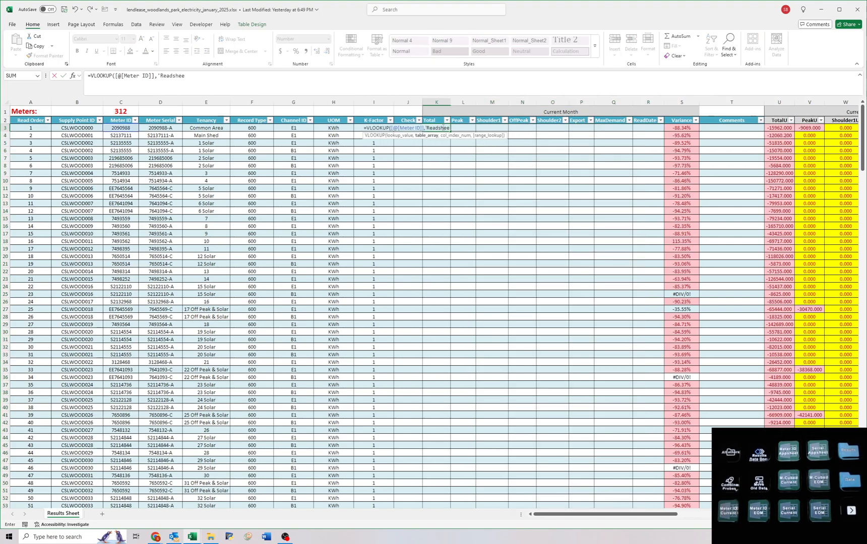
type("t-Sites read.csv'!A:Z,9,FALSE)")
key("Tab")
type("=VLOOKUP([@[Meter ID]],'Readsheet-Sites read.csv'!A:Z,10,FALSE)")
key("Tab")
type("=VLOOKUP([@[Meter ID]],'Readsheet-Sites read.csv'!A:Z,11,FALSE)")
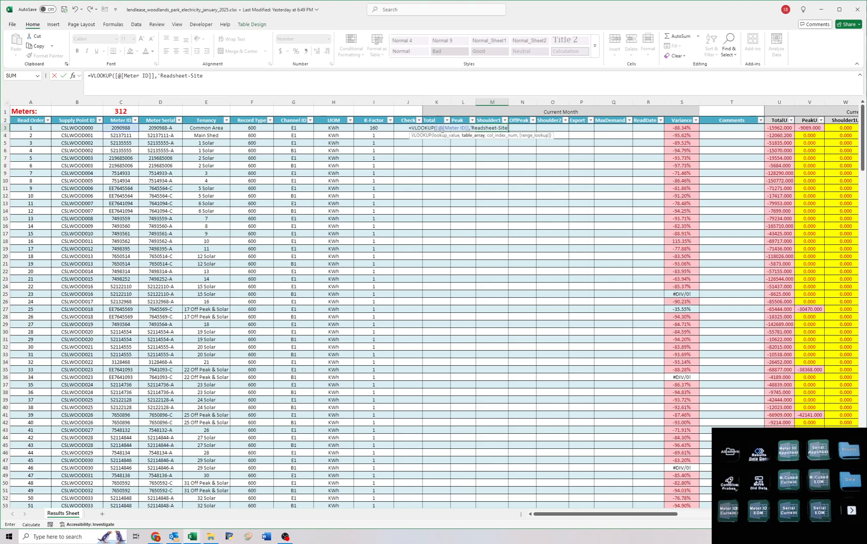
key("Tab")
type("=VLOOKUP([@[Meter ID]],'Readsheet-Sites read.csv'!A:Z,12,FALSE)")
key("Tab")
type("=VLOOKUP([@[Meter ID]],'Readsheet-Sites read.csv'!A:Z,13,FALSE)")
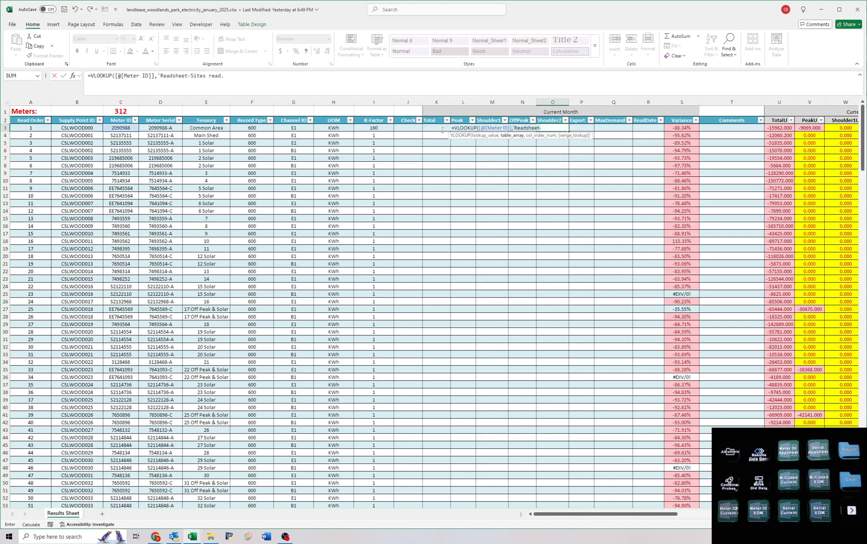
key("Tab")
type("=VLOOKUP([@[Meter ID]],'Readsheet-Sites read.csv'!A:Z,14,FALSE)")
key("Tab")
type("=VLOOKUP([@[Meter ID")
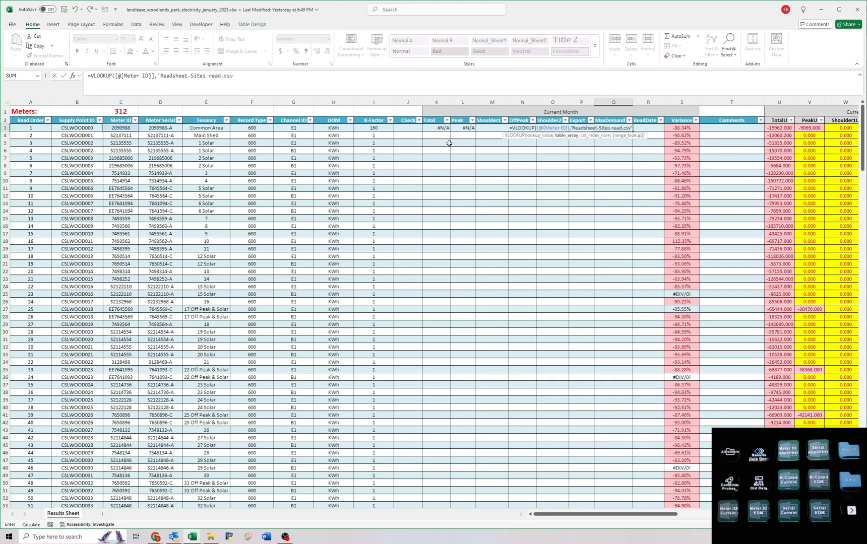
type("]],'Readsheet-Sites read.csv'!A:Z,16,0)")
key("Return")
Fill the first row's readsheet lookups down to all meters and check the distinct values in Total without filtering.
left_click_drag(438, 131, 661, 133)
double_click(661, 132)
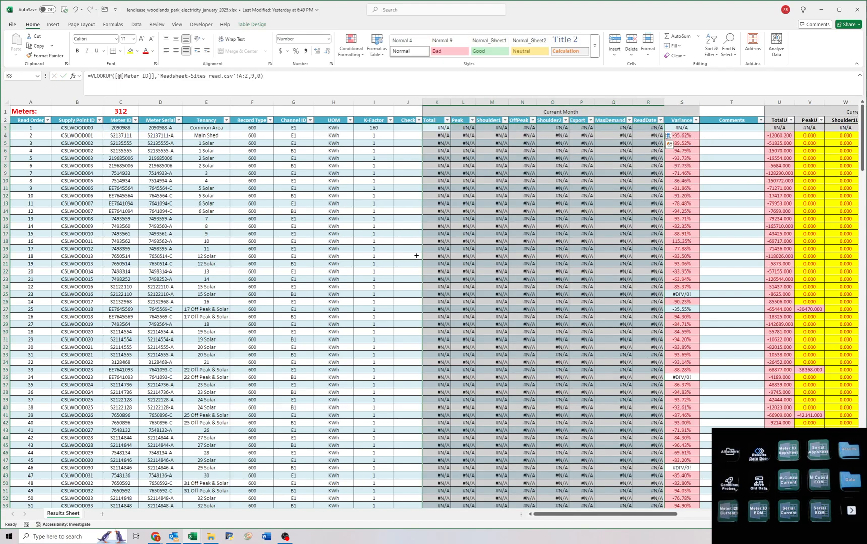
left_click(447, 121)
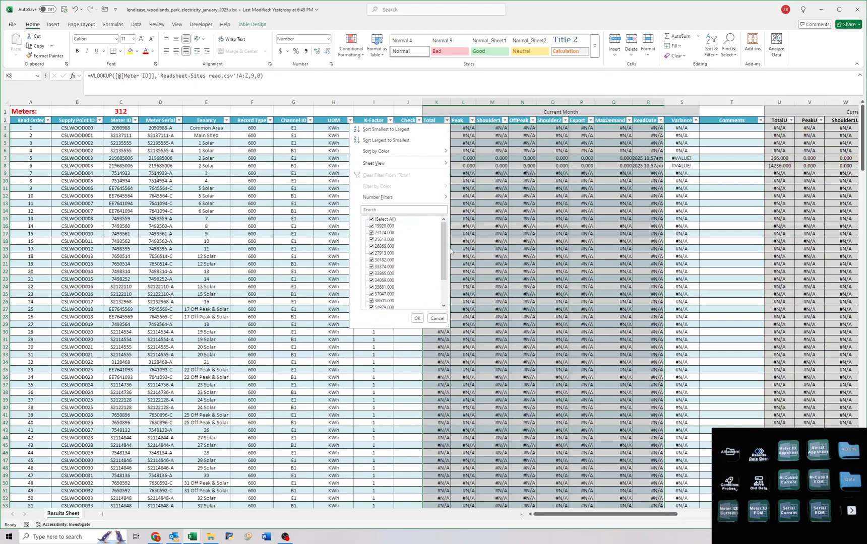
left_click_drag(445, 250, 445, 273)
left_click(501, 242)
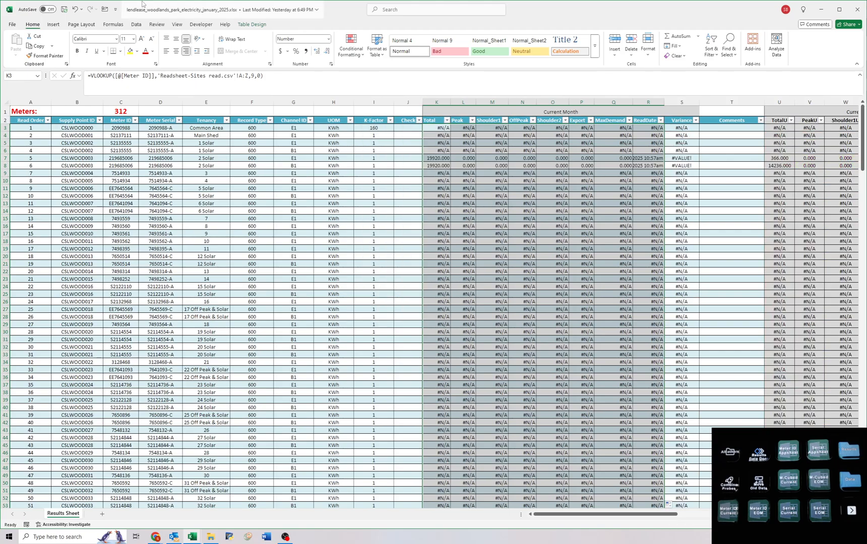
Filter the Total column to show only the meters with #N/A.
left_click(136, 24)
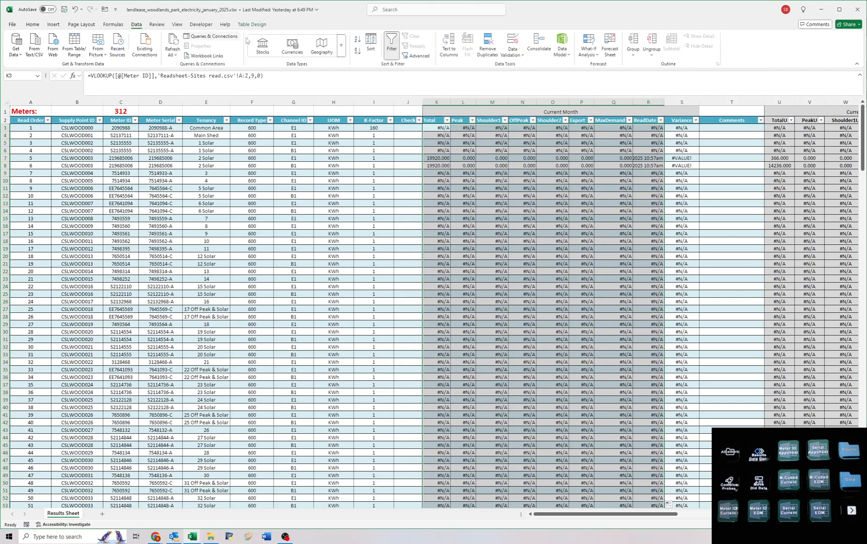
left_click(452, 135)
left_click(447, 120)
left_click(381, 220)
key("End")
left_click(380, 301)
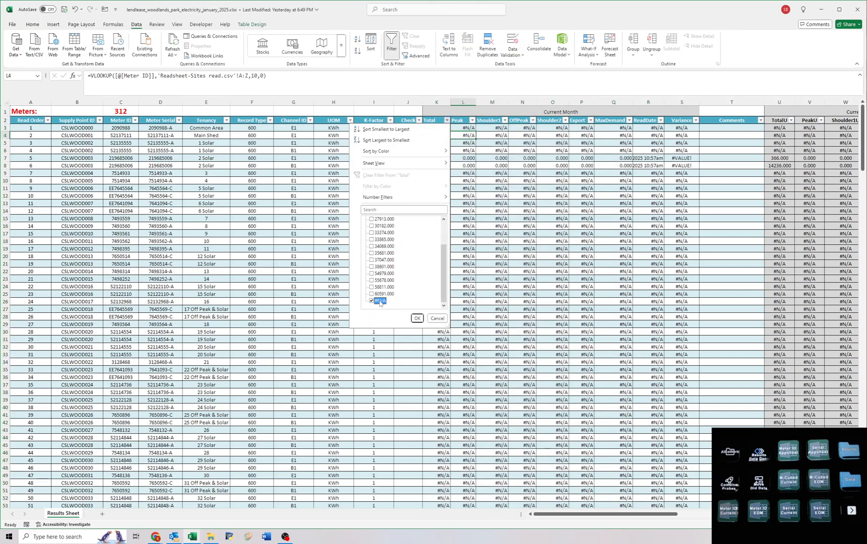
key("Return")
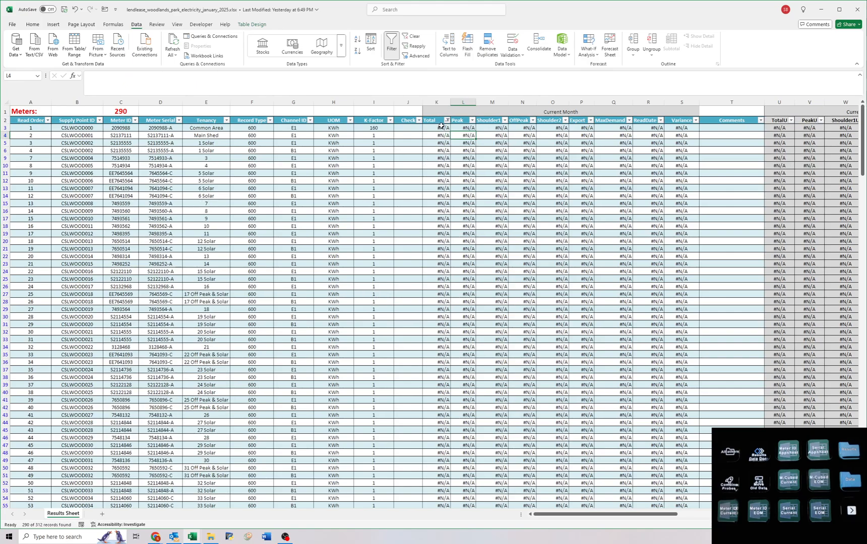
Clear the Total to ReadDate lookups of all the filtered #N/A meters.
left_click_drag(441, 127, 639, 504)
key("Delete")
scroll(446, 56, "up", 4)
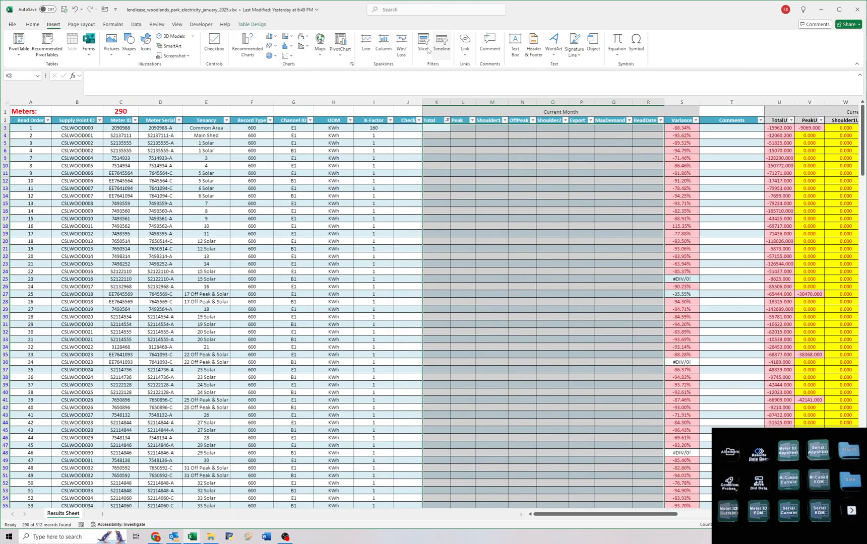
Enter Meter Serial lookups into 'Readsheet-Sites read.csv'!A:Z across the first row, using column indexes 9 to 15 for Total to MaxDemand and 19 for ReadDate.
left_click(440, 127)
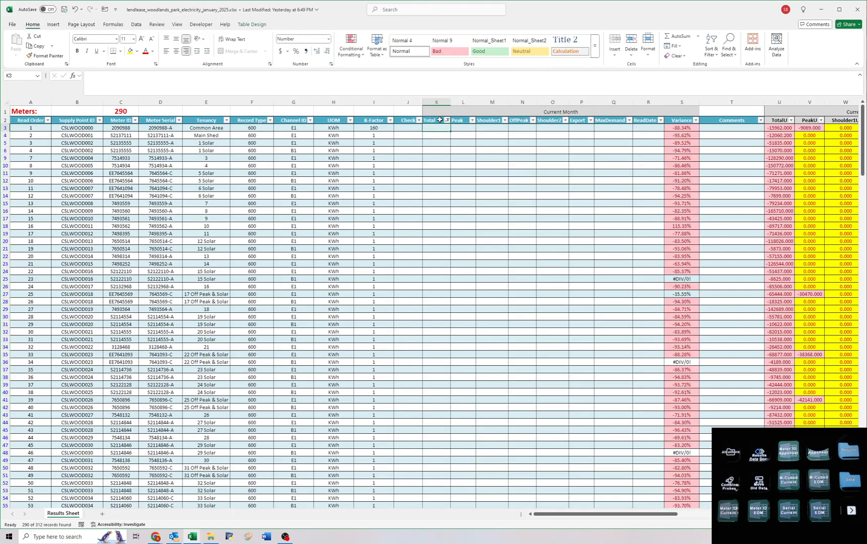
type("=VLOOKUP([@[Meter Serial]],'Readsheet-Sites read.csv'!A:Z,9,")
key("Tab")
type("=VLOOKUP([@[Meter Serial]],'Readsheet-Sites read.csv'!A:Z,10,0)")
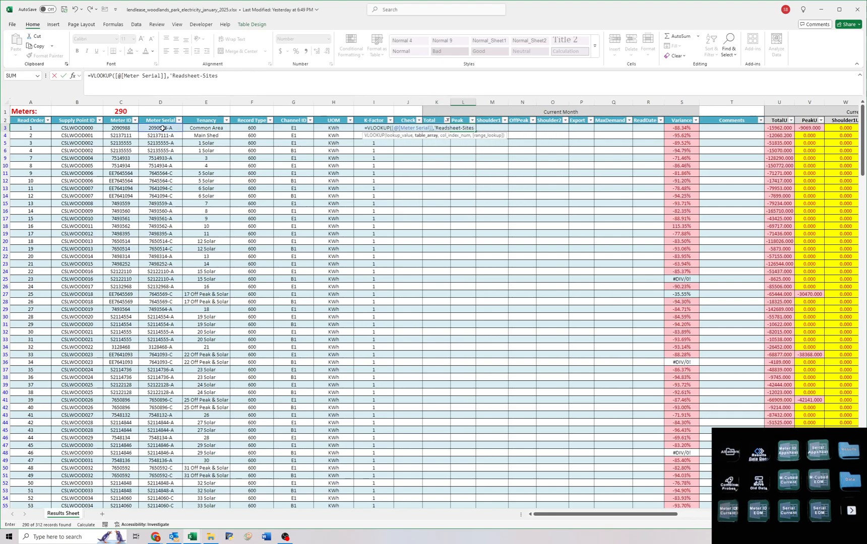
key("Tab")
type("=VLOOKUP([@[Meter Serial]],'Readsheet-Sites read.csv'!A:Z,11,0)")
key("Tab")
type("=VLOOKUP([@[Meter Serial]],'Readsheet-Sites read.csv'!A:Z,12,0)")
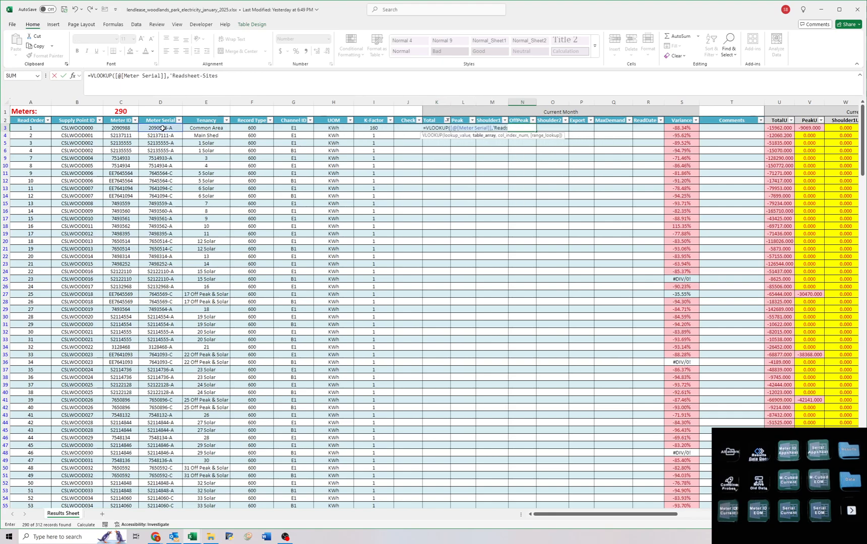
key("Tab")
type("=VLOOKUP([@[Meter Serial]],'Readsheet-Sites read.csv'!A:Z,13,0)")
key("Tab")
type("=VLOOKUP([@[Meter Serial]],'Readsheet-Sites read.csv'!A:Z,14,0)")
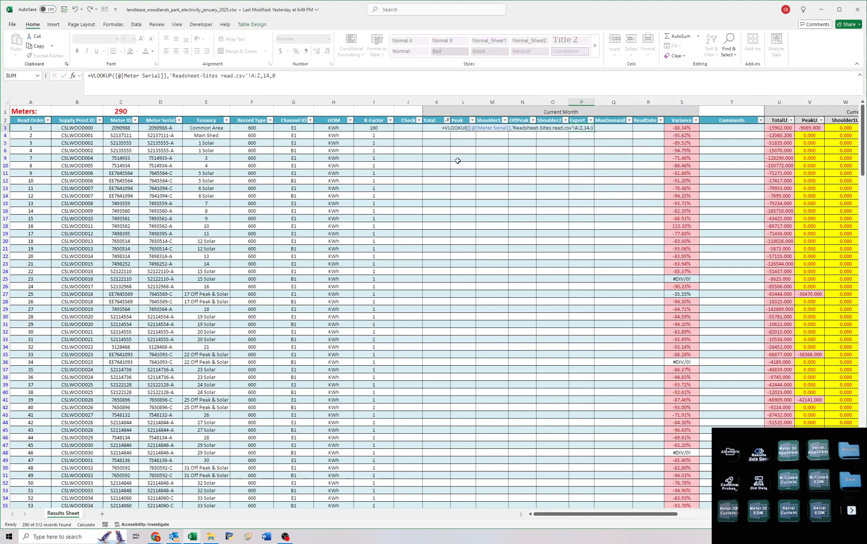
key("Tab")
type("=VLOOKUP([@[Meter Serial]],'Readsheet-Sites read.csv'!A:Z,15,0)")
key("Tab")
type("=VLOOKUP([@[Meter Serial]],'Readsheet-Sites read.csv'!A:Z,16,0)")
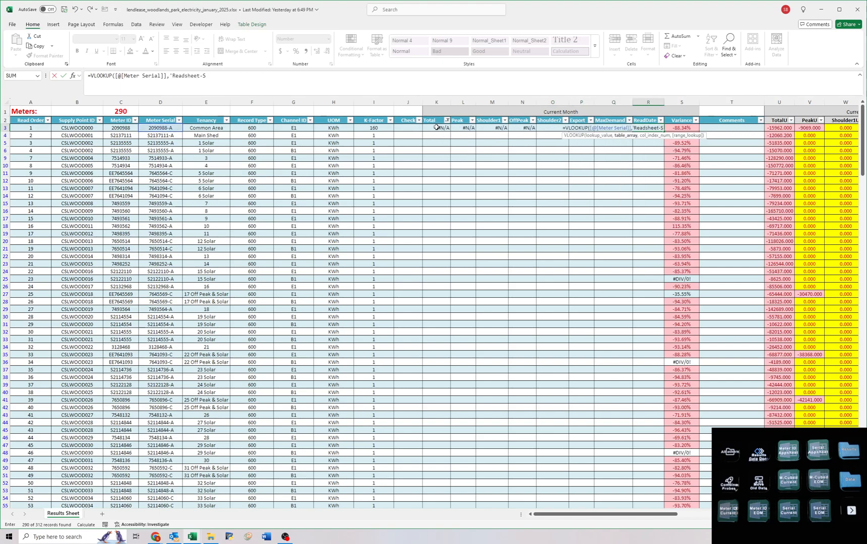
key("Tab")
Fill the first row's Meter Serial lookups from Total to ReadDate down to all the filtered meters.
mouse_move(437, 128)
left_mouse_down()
mouse_move(651, 128)
mouse_move(655, 443)
mouse_move(638, 541)
left_mouse_up()
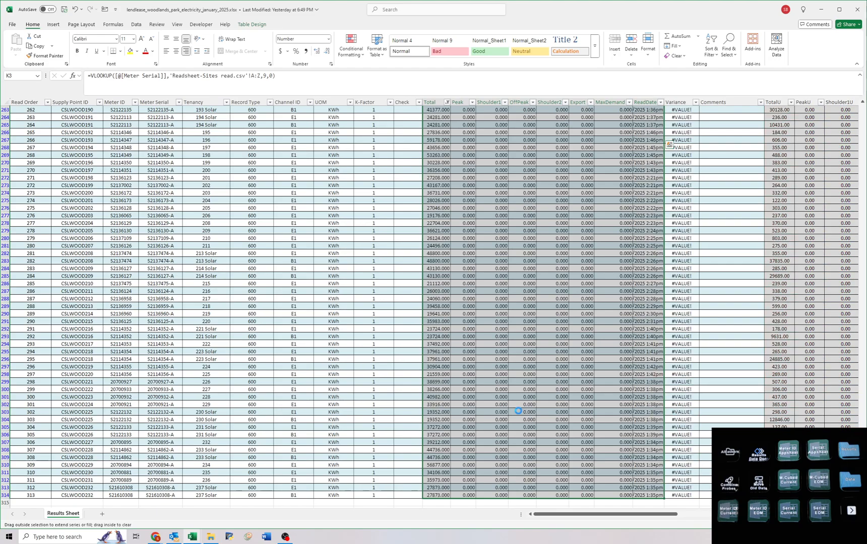
scroll(519, 353, "up", 15)
scroll(510, 332, "up", 20)
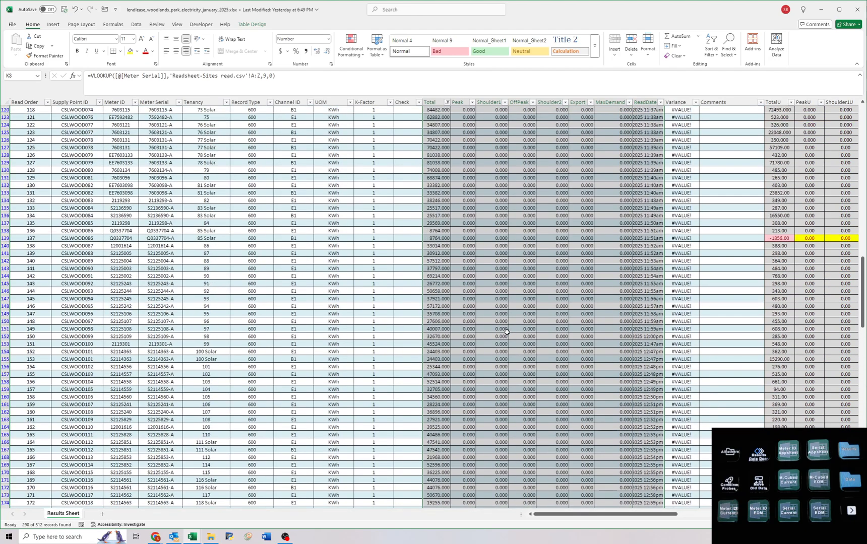
scroll(504, 335, "up", 17)
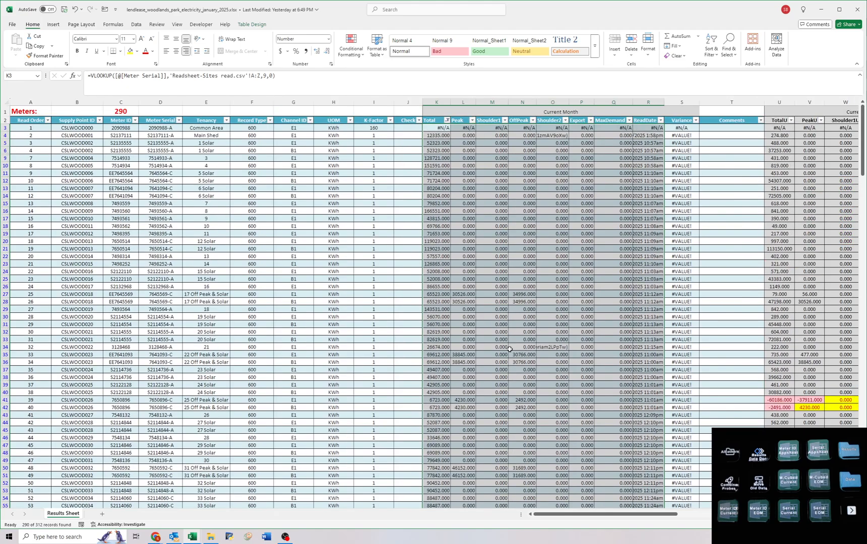
left_click(470, 136)
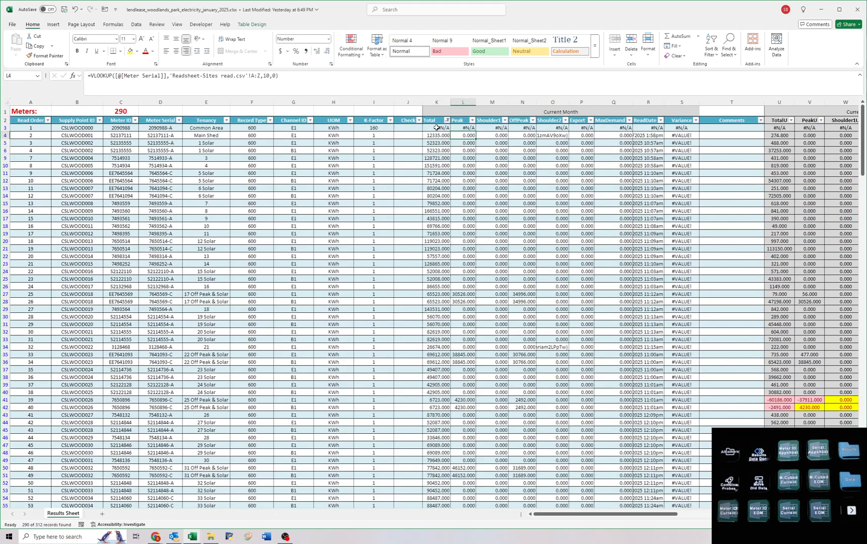
Clear the Common Area meter's lookups from Total to MaxDemand.
left_click_drag(437, 128, 619, 129)
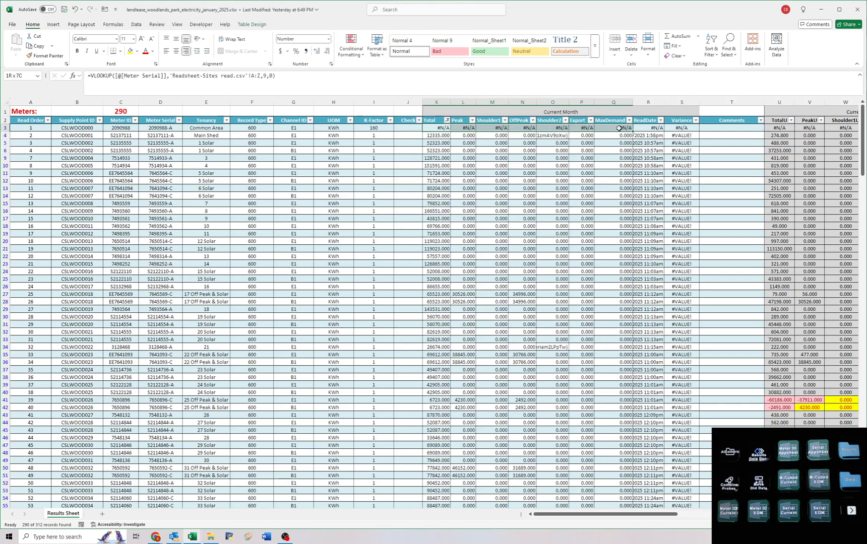
key("Delete")
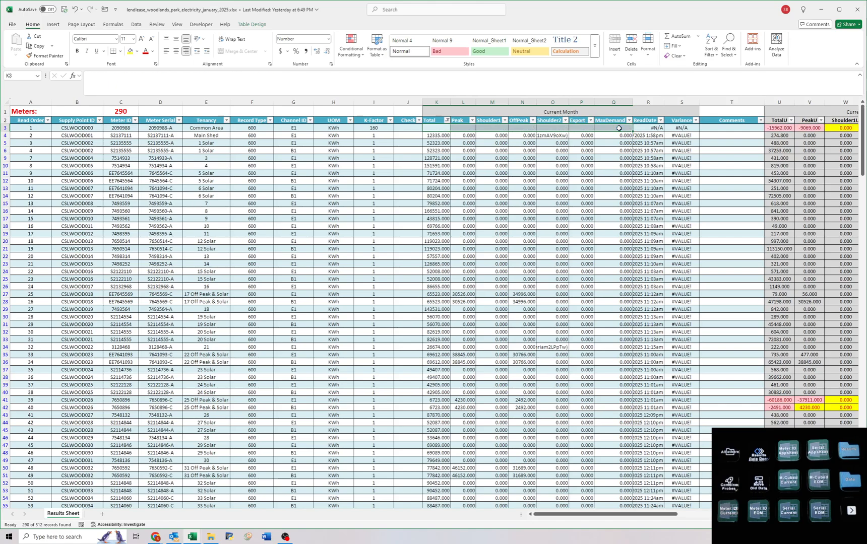
left_click(636, 136)
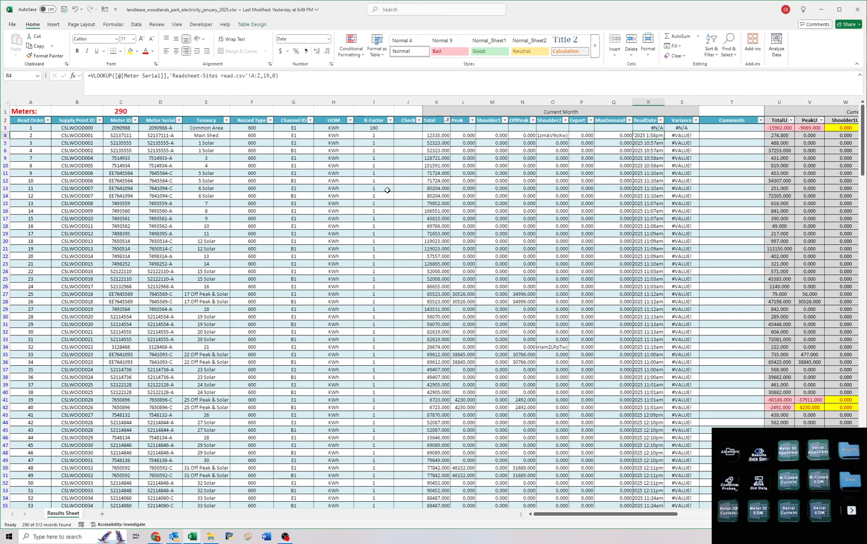
Reset the Total column filter to include all values so that every meter is shown.
left_click(448, 128)
left_click(446, 121)
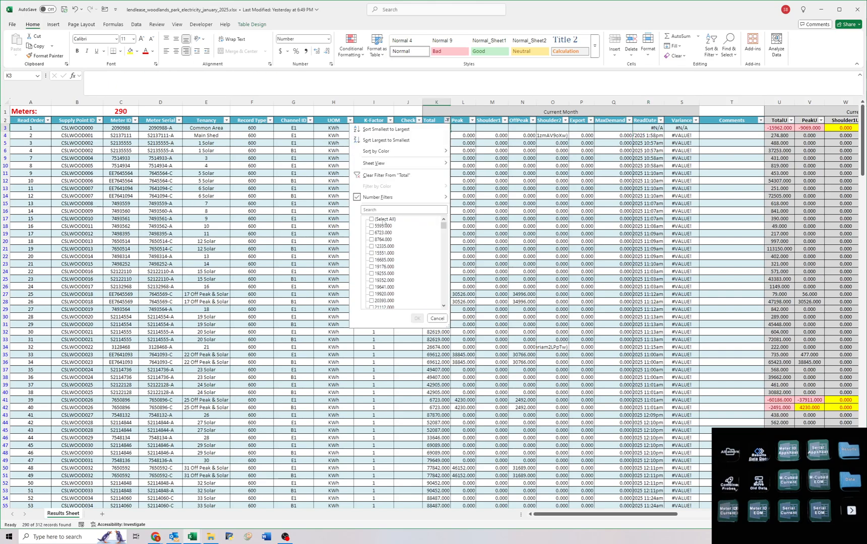
left_click(383, 220)
key("Return")
left_click(524, 178)
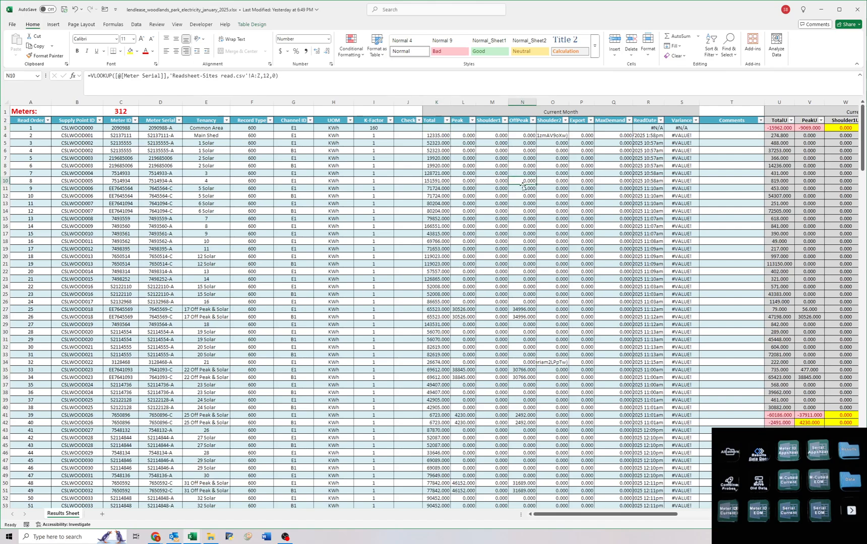
Filter the Tenancy column to show only the Solar tenancies.
left_click(582, 250)
left_click(434, 128)
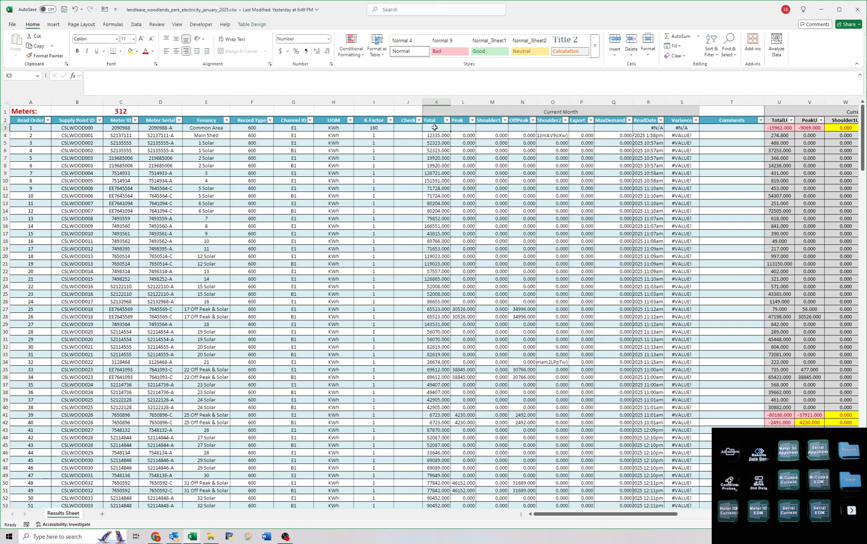
left_click(436, 150)
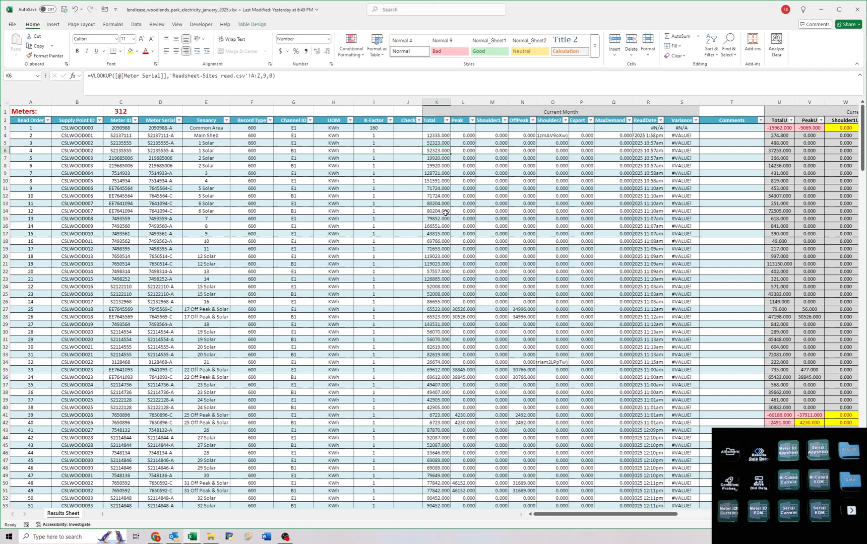
left_click(436, 189)
left_click_drag(292, 203, 288, 198)
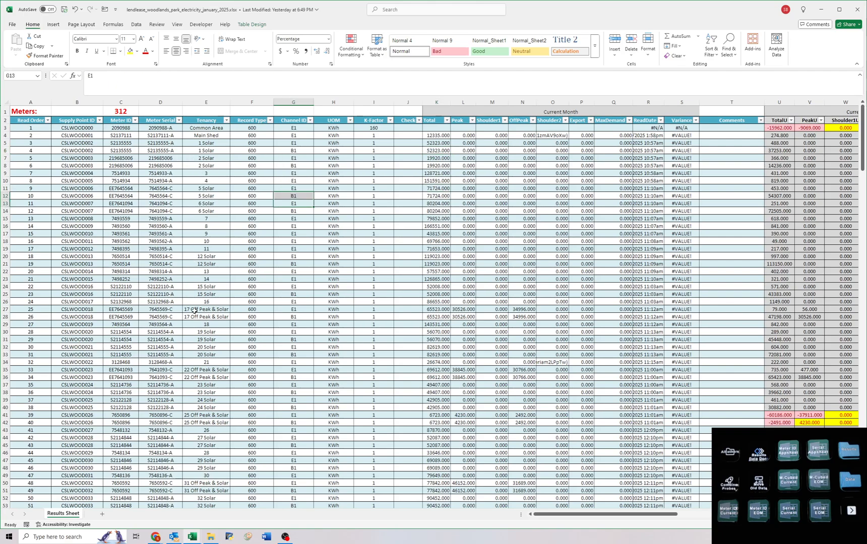
left_click(226, 120)
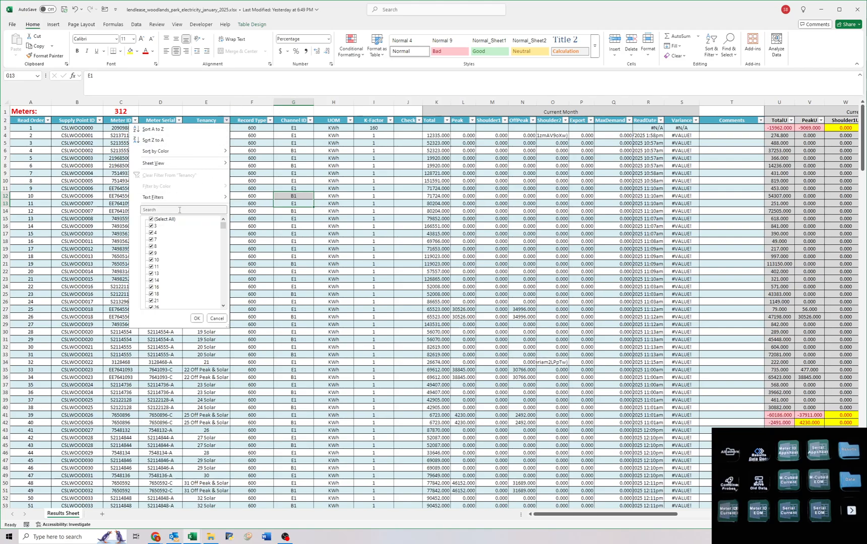
key("Return")
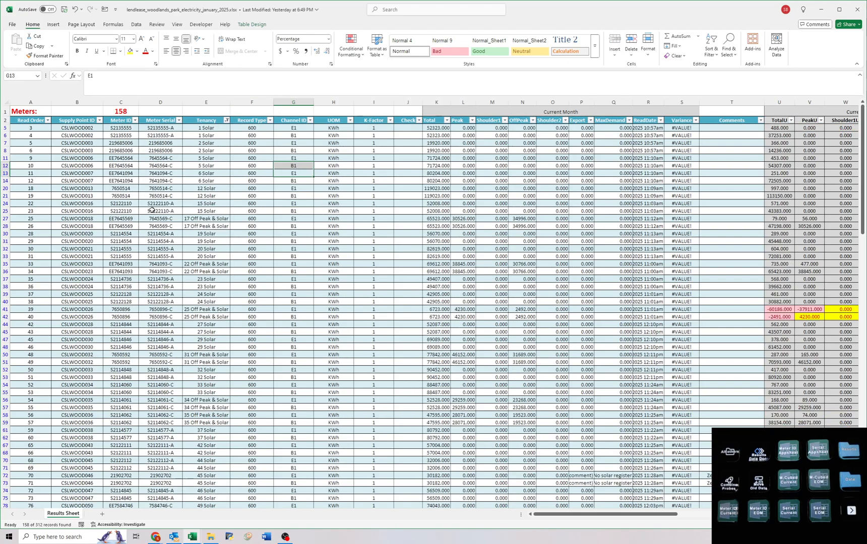
Examine the Solar meters' lookups from Total to Export, comparing the E1 and B1 channel rows.
left_click(431, 127)
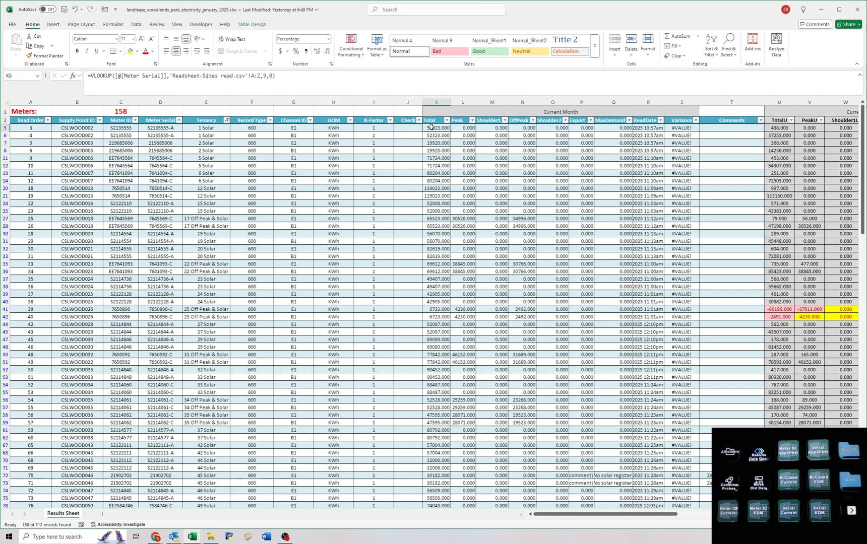
left_click_drag(431, 128, 619, 249)
left_click(580, 128)
left_click(584, 150)
scroll(582, 289, "down", 7)
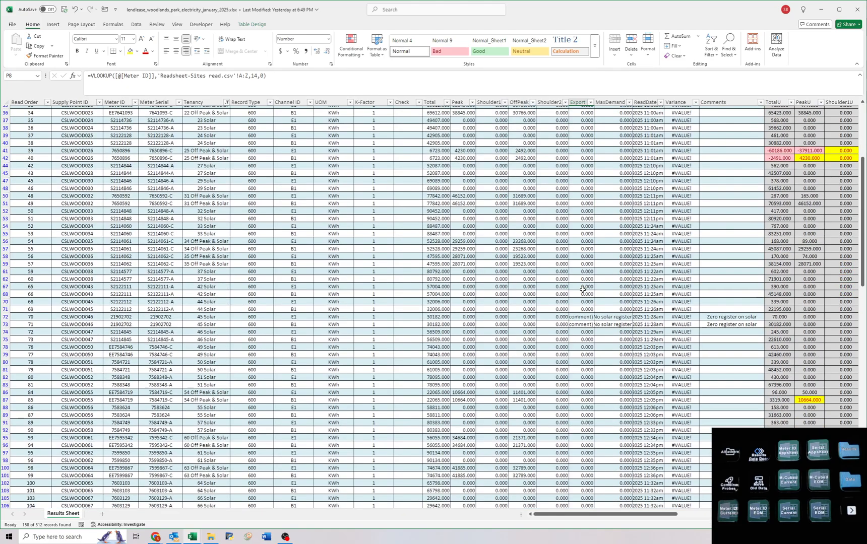
left_click(582, 290)
scroll(581, 290, "up", 7)
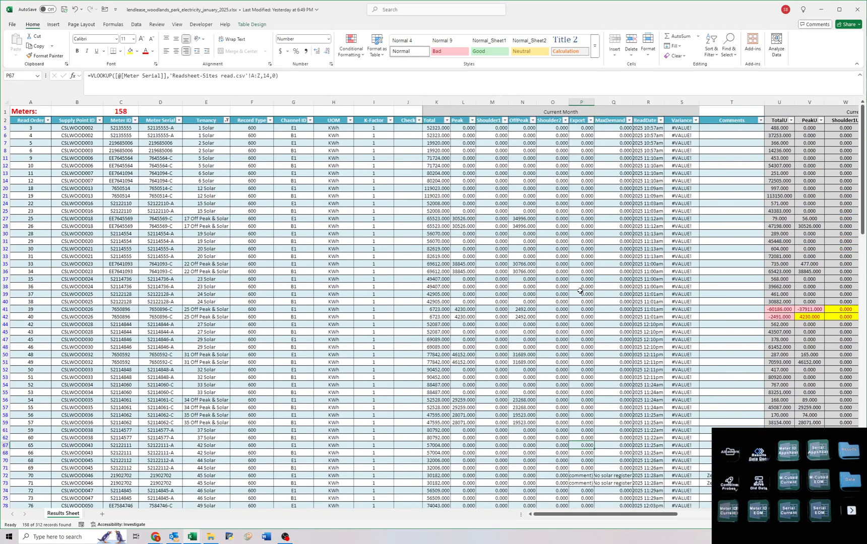
left_click(483, 189)
left_click_drag(433, 128, 574, 137)
scroll(579, 337, "down", 20)
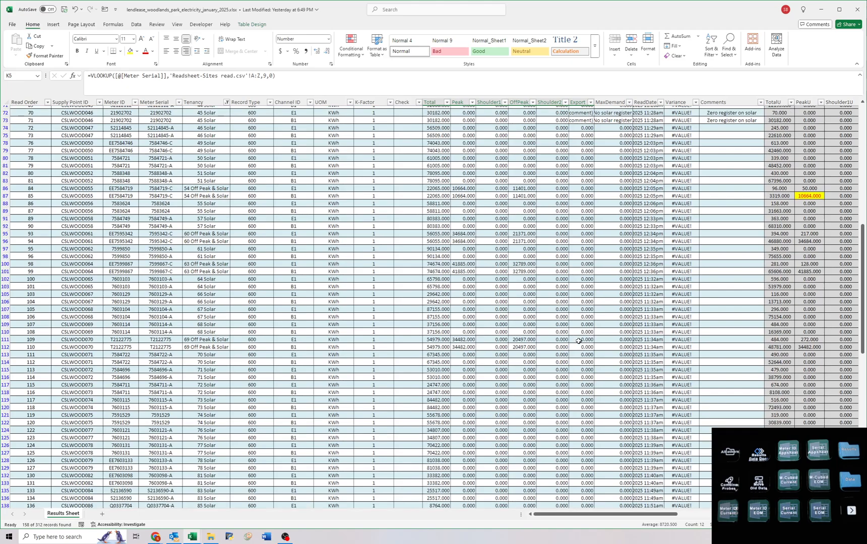
Compare the Total reads and Meter IDs of the two channel rows for tenancy 50 Solar.
left_click(427, 347)
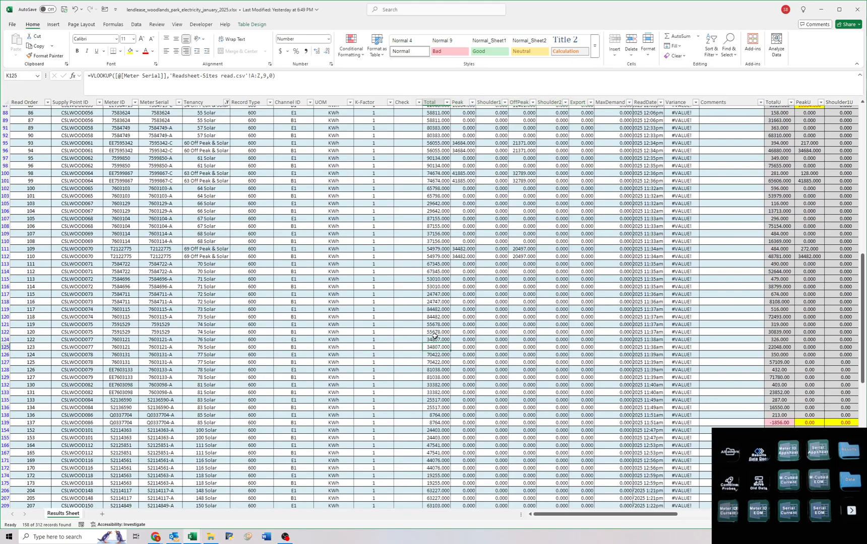
scroll(435, 303, "up", 4)
left_click(434, 203)
left_click_drag(434, 203, 435, 258)
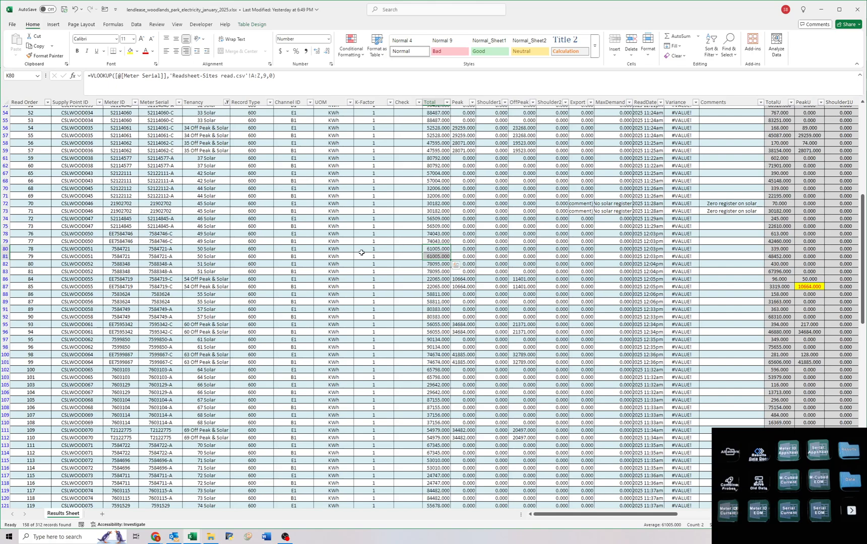
left_click(114, 249)
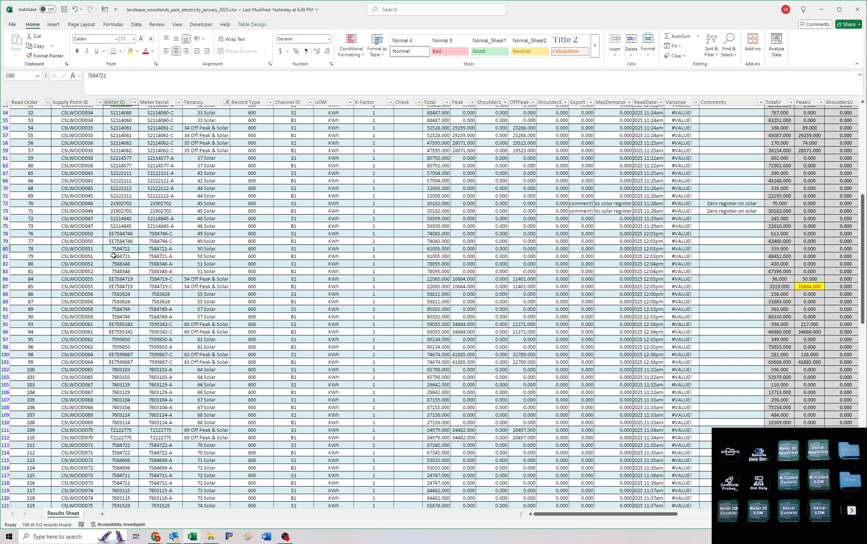
left_click_drag(114, 249, 114, 257)
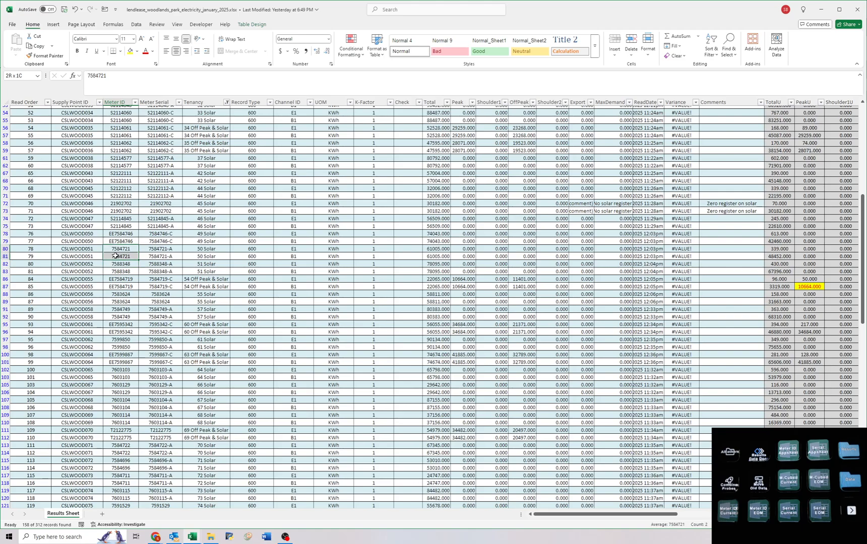
Clear the Tenancy filter so that all meters are listed again.
key("ctrl+Home")
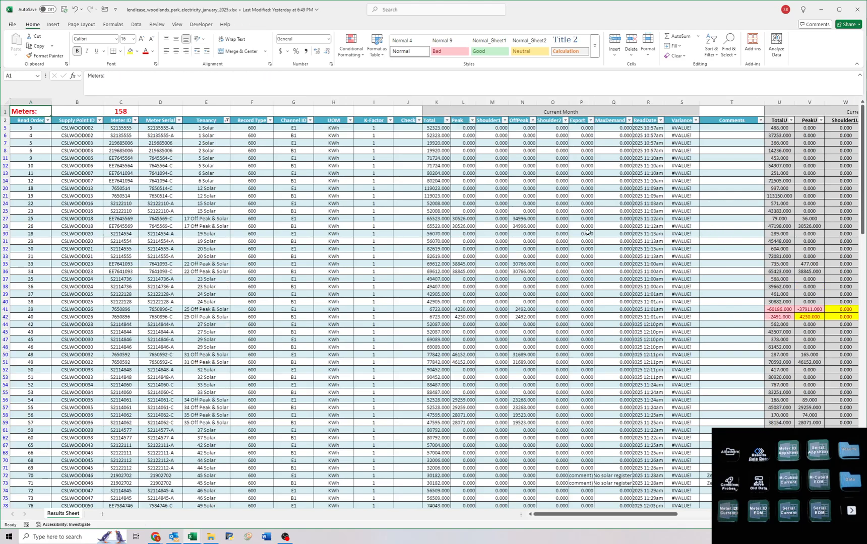
left_click(447, 129)
left_click(447, 121)
key("Escape")
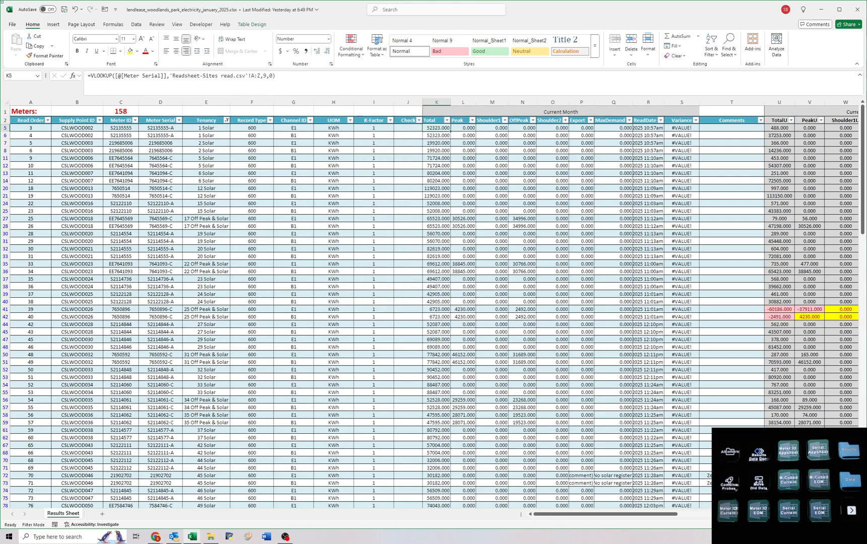
left_click(136, 24)
left_click(411, 37)
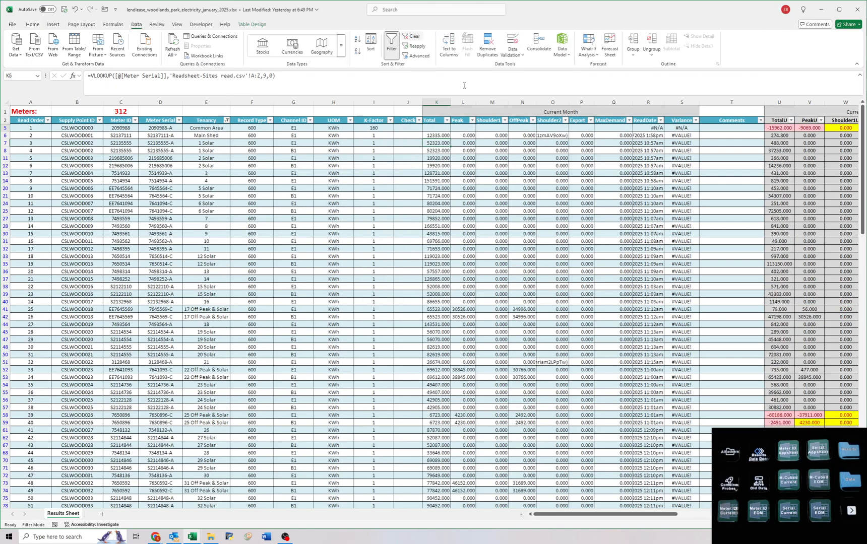
Examine the Total column's lookups from the first meters down to the end of the unfiltered list.
key("Down")
key("Down")
key("Down")
key("Down")
key("Down")
key("Down")
key("Down")
key("Down")
key("Down")
key("Down")
key("Down")
key("Down")
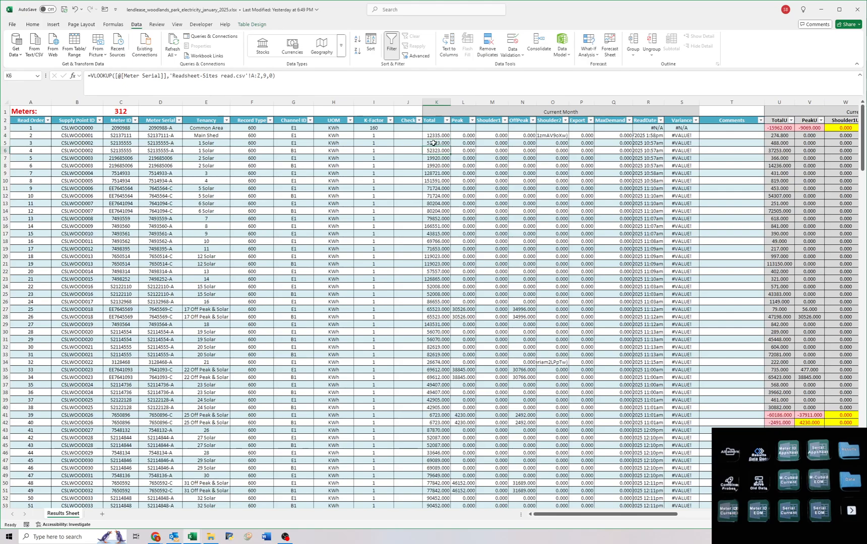
key("Down")
key("Down")
key("Down")
key("Down")
key("Down")
key("Down")
key("Down")
key("Down")
key("Down")
key("Down")
key("Down")
key("Down")
key("Down")
key("Down")
key("Down")
key("Down")
key("Down")
key("Down")
key("Down")
key("Down")
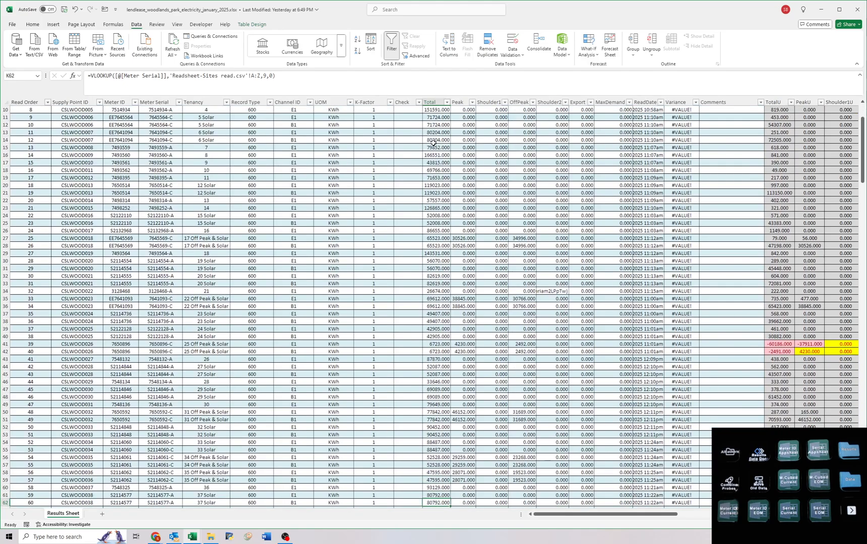
key("Down")
key("Down")
key("Down")
key("Down")
key("Down")
key("Down")
key("Down")
key("Down")
key("Down")
key("Down")
key("Down")
key("Down")
key("Down")
key("Down")
key("Down")
key("Down")
key("Down")
key("Down")
key("Down")
key("Down")
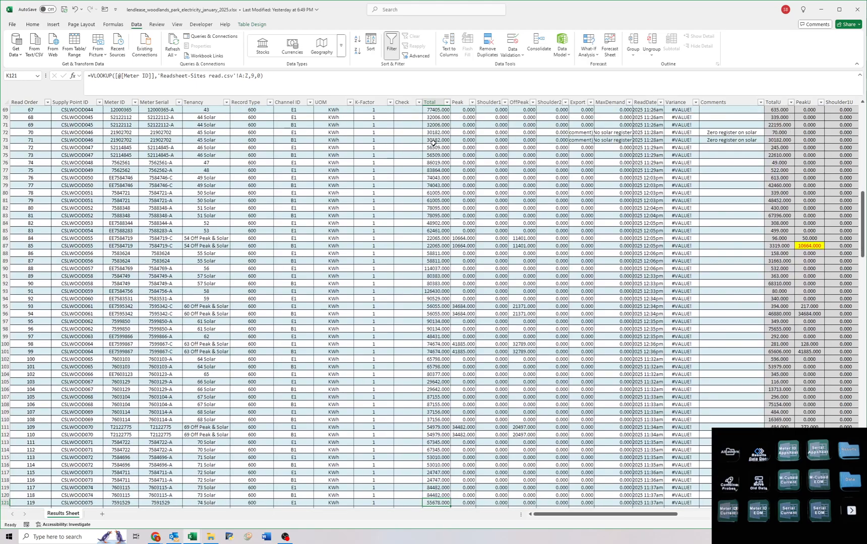
key("Down")
key("Down")
key("Down")
key("Down")
key("Down")
key("Down")
key("Down")
key("Down")
key("Down")
key("Down")
key("Down")
key("Down")
key("Down")
key("Down")
key("Down")
key("Down")
key("Down")
key("Down")
key("Down")
key("Down")
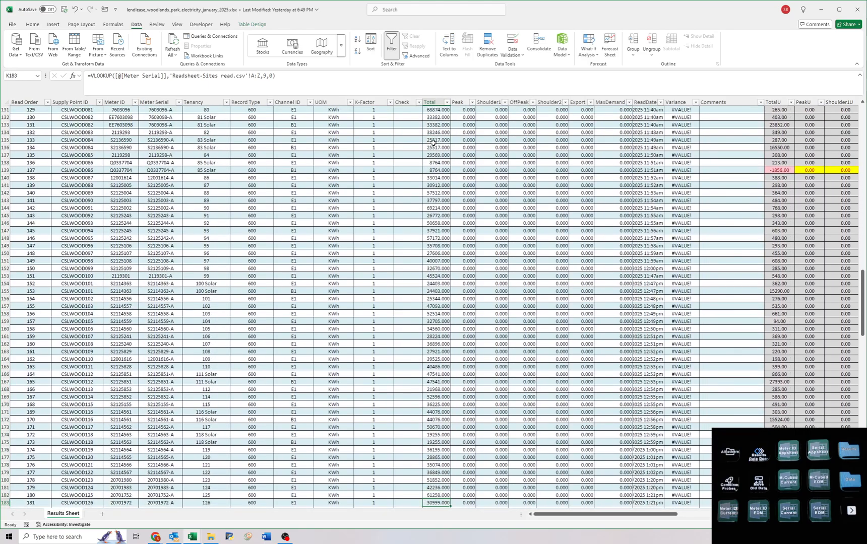
key("Down")
key("Down")
key("Down")
key("Down")
key("Down")
key("Down")
key("Down")
key("Down")
key("Down")
key("Down")
key("Down")
key("Down")
key("Down")
key("Down")
key("Down")
key("Down")
key("Down")
key("Down")
key("Down")
key("Down")
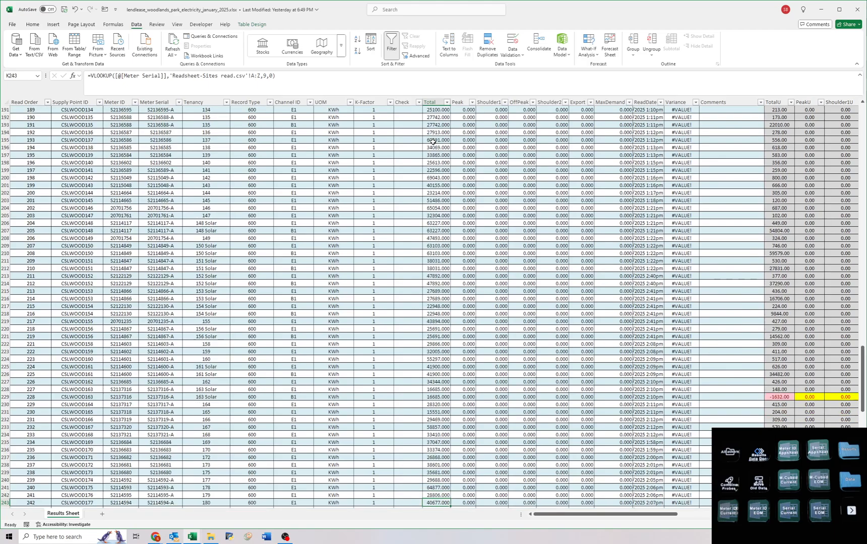
key("Down")
key("Down")
key("Down")
key("Down")
key("Down")
key("Down")
key("Down")
key("Down")
key("Down")
key("Down")
key("Down")
key("Down")
key("Down")
key("Down")
key("Down")
key("Down")
key("Down")
key("Down")
key("Down")
key("Down")
key("ctrl+Home")
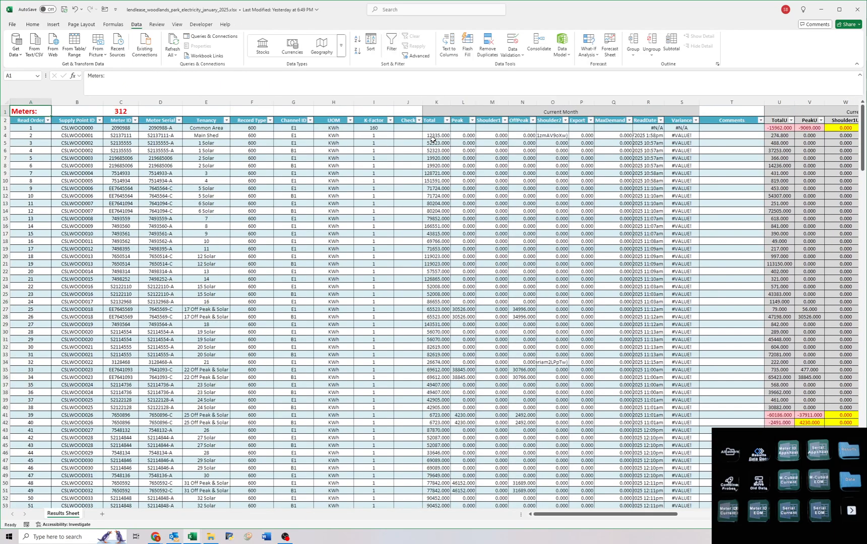
Inspect the distinct values in the Export and MaxDemand columns through their filter lists.
left_click(439, 128)
left_click(591, 137)
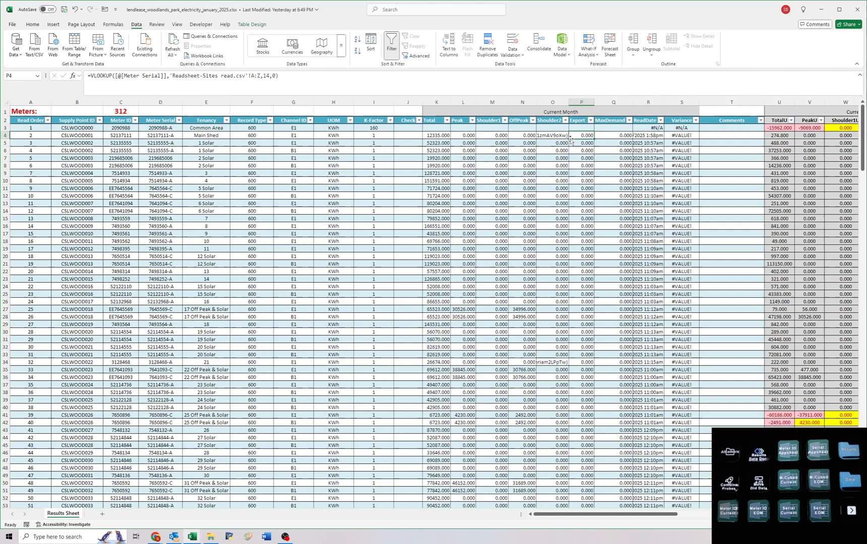
left_click(591, 121)
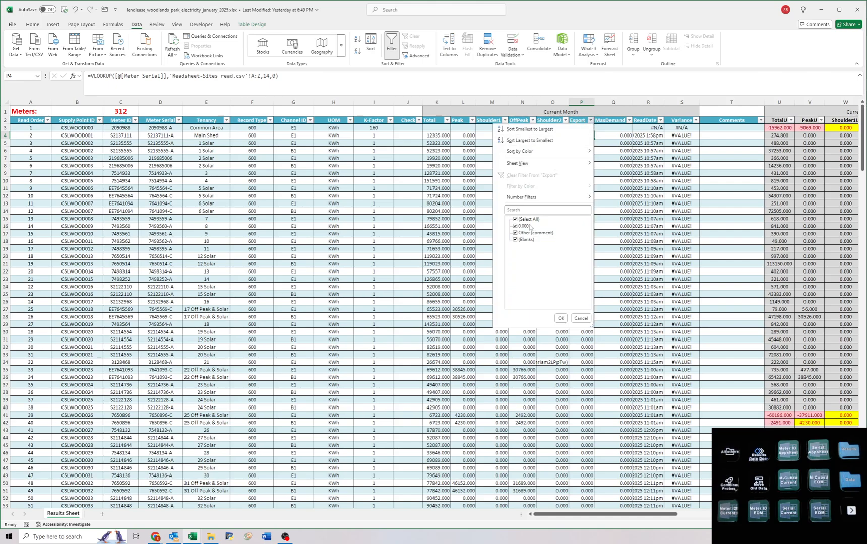
left_click(561, 318)
left_click(629, 113)
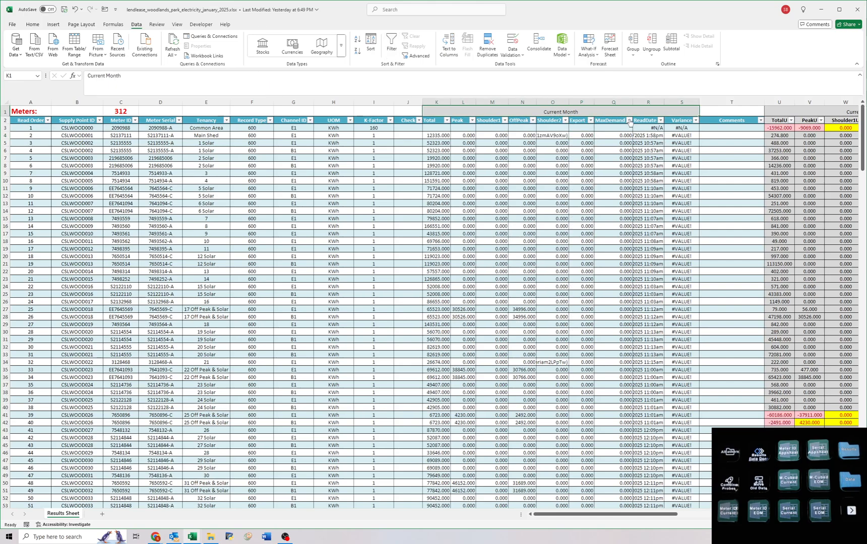
left_click(629, 120)
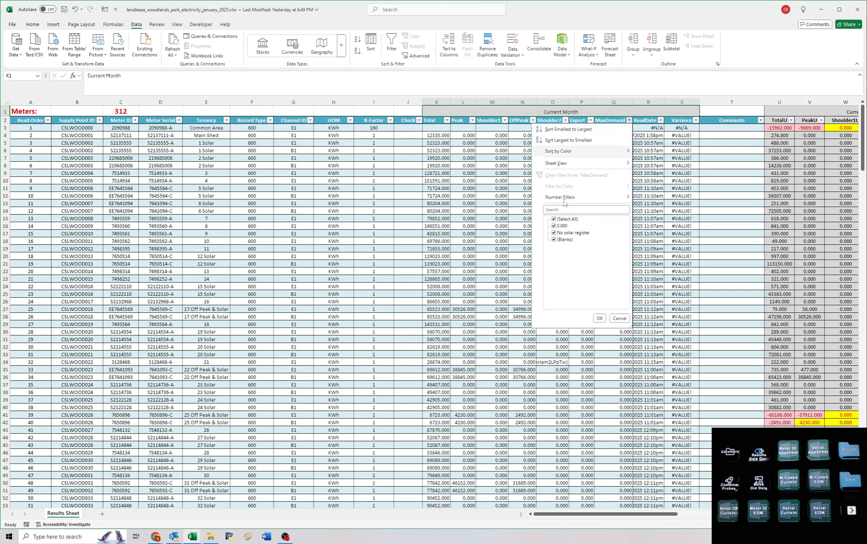
left_click(654, 217)
Change the Export lookup's column index to 24 and fill it from the Main Shed row down to the last meter.
left_click(582, 134)
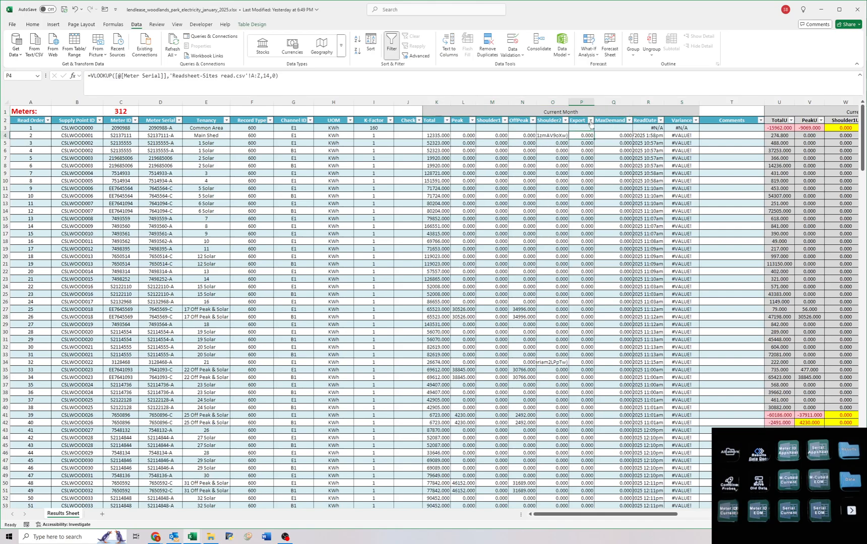
double_click(267, 76)
key("Return")
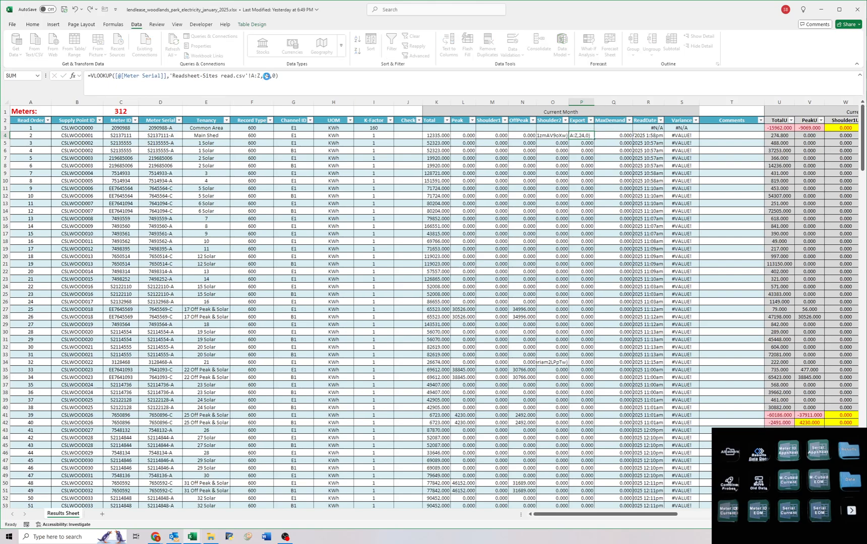
left_click(585, 135)
left_click_drag(594, 140, 571, 530)
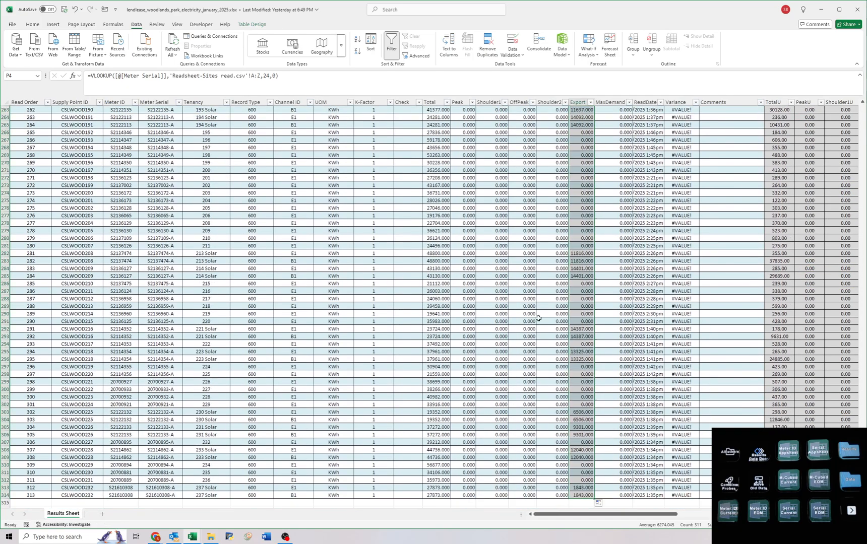
Compare the current month's Total to Export reads of the E1 and B1 rows for 85 Solar and 1 Solar.
scroll(487, 330, "up", 20)
scroll(487, 330, "up", 16)
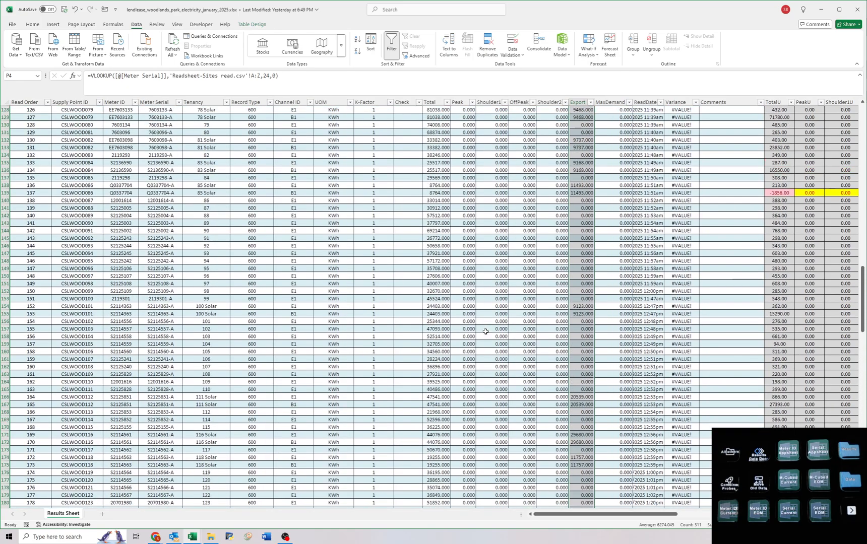
left_click_drag(440, 346, 585, 353)
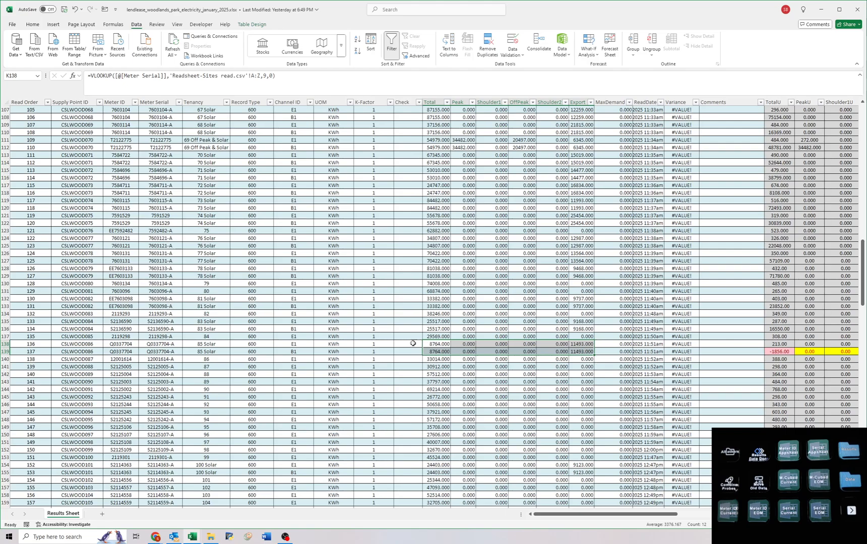
scroll(413, 343, "up", 20)
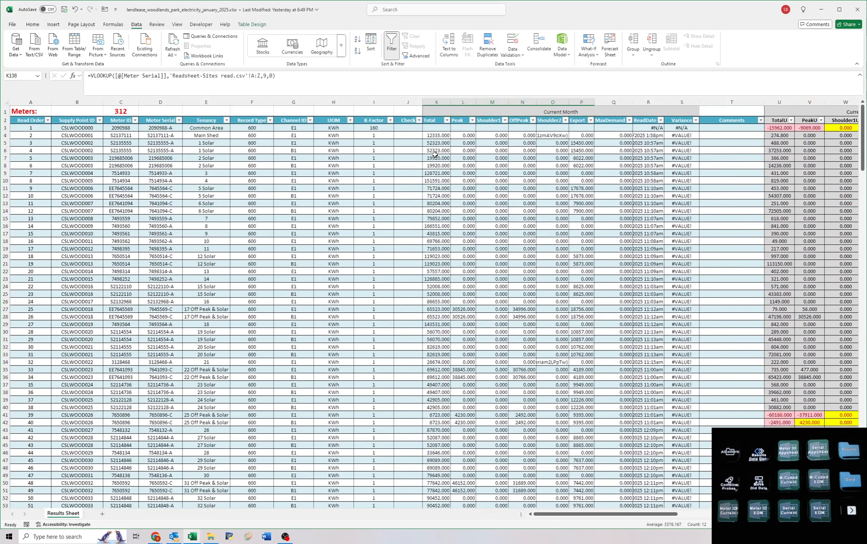
left_click_drag(192, 143, 614, 151)
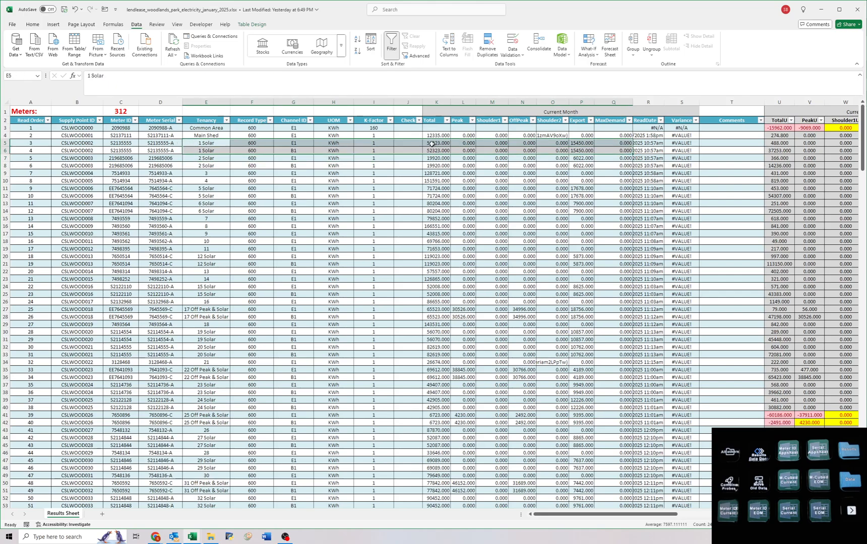
left_click_drag(428, 143, 607, 149)
Compare the previous month's Total and Export reads on the E1 and B1 rows of 1 Solar.
left_click(440, 142)
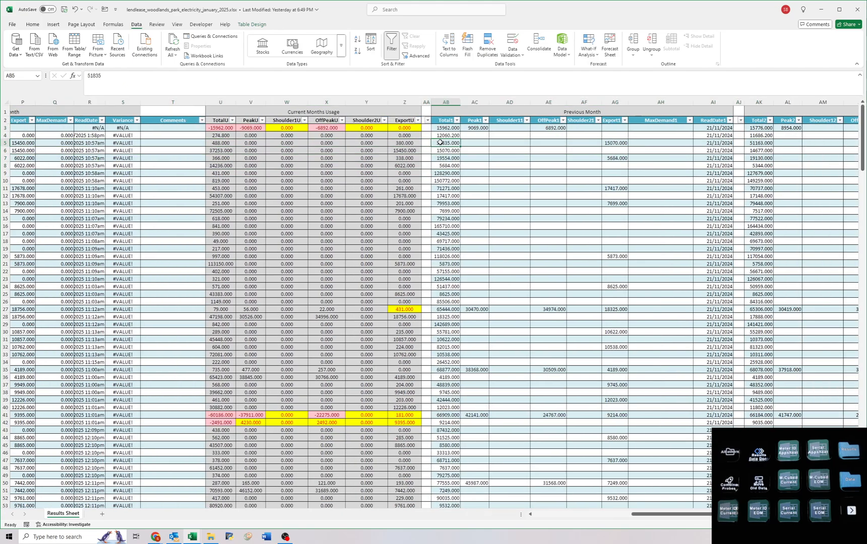
left_click(609, 145)
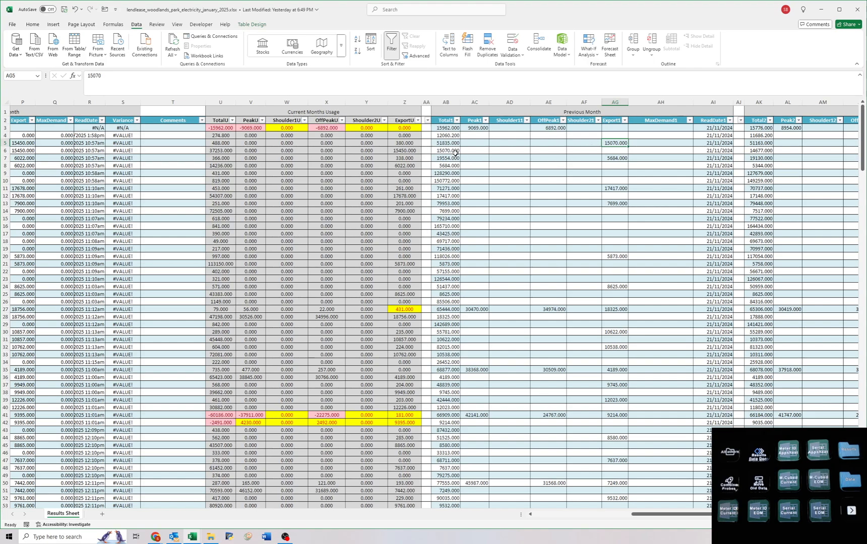
left_click(437, 151)
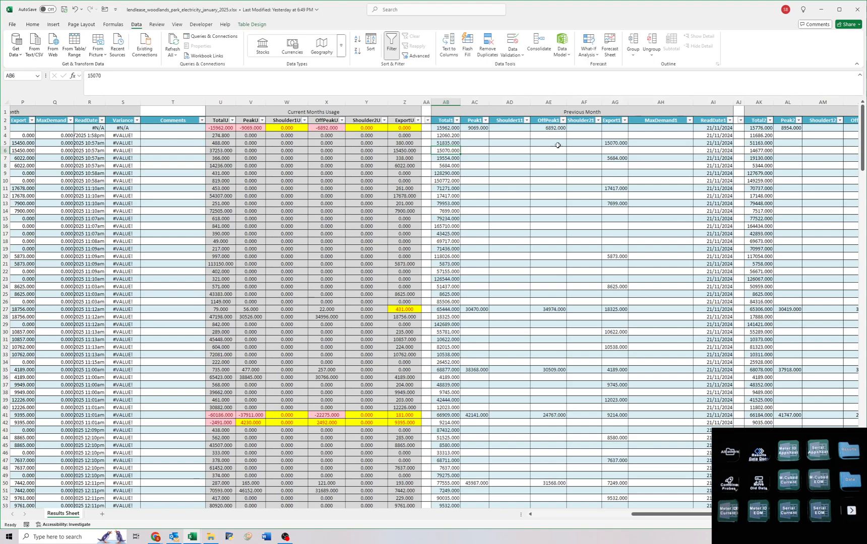
left_click(616, 143)
left_click_drag(442, 151, 31, 150)
left_click(516, 180)
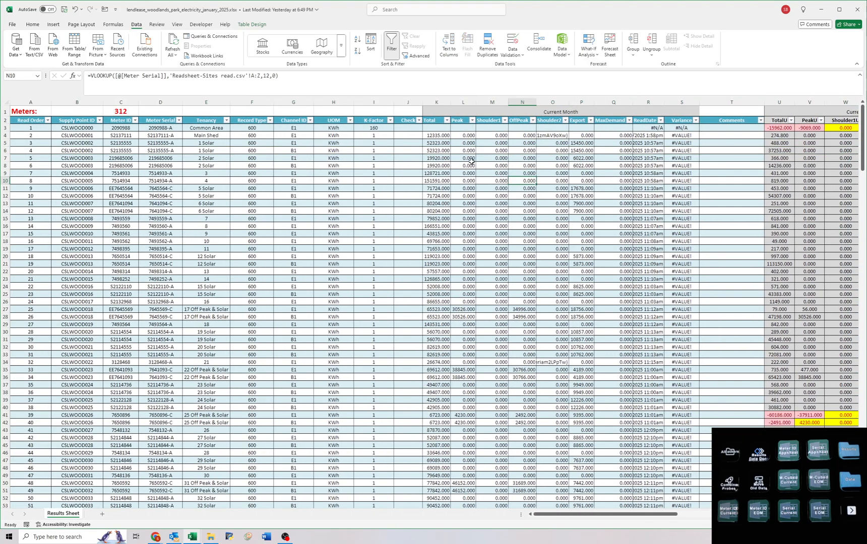
Convert the Current Month lookups from Total to ReadDate into plain values and clear the Common Area row's read date.
left_click_drag(447, 136, 647, 543)
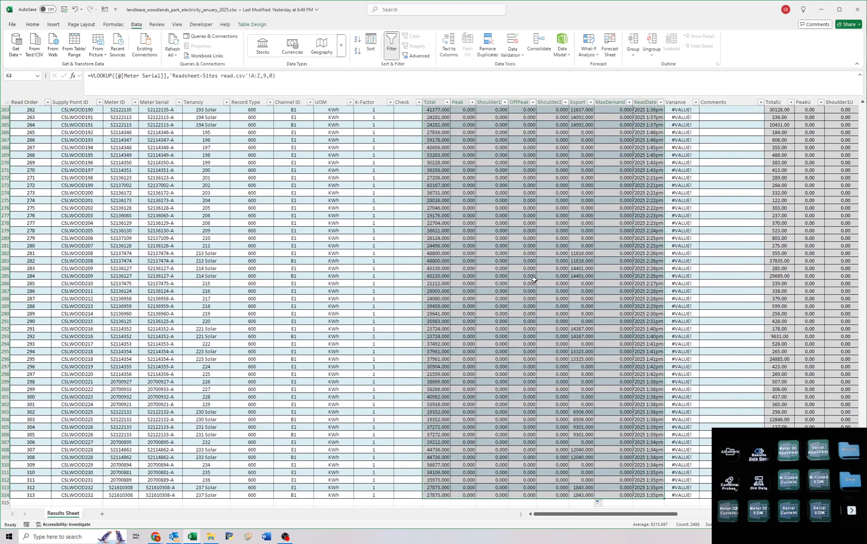
key("ctrl+c")
key("ctrl+shift+v")
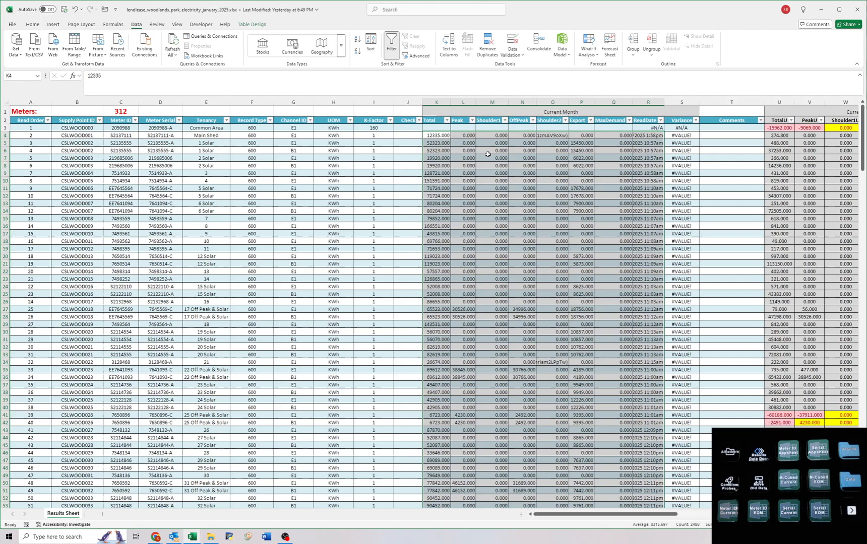
left_click(655, 127)
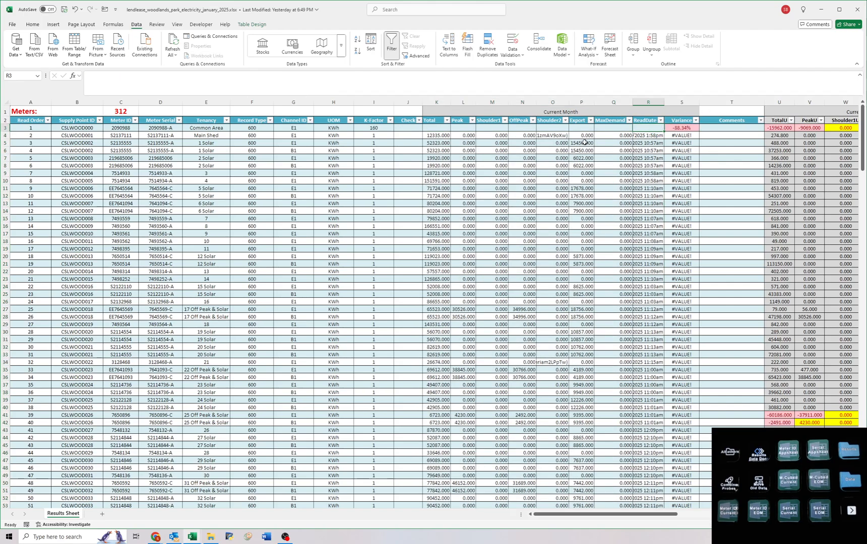
Filter the Channel ID column to show only the B1 channel rows.
left_click(439, 136)
left_click(437, 146)
left_click(245, 159)
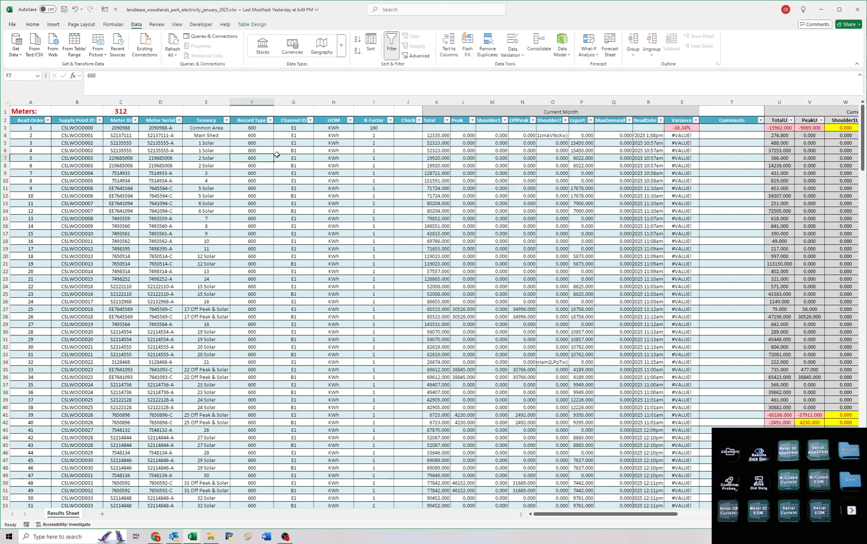
left_click(310, 121)
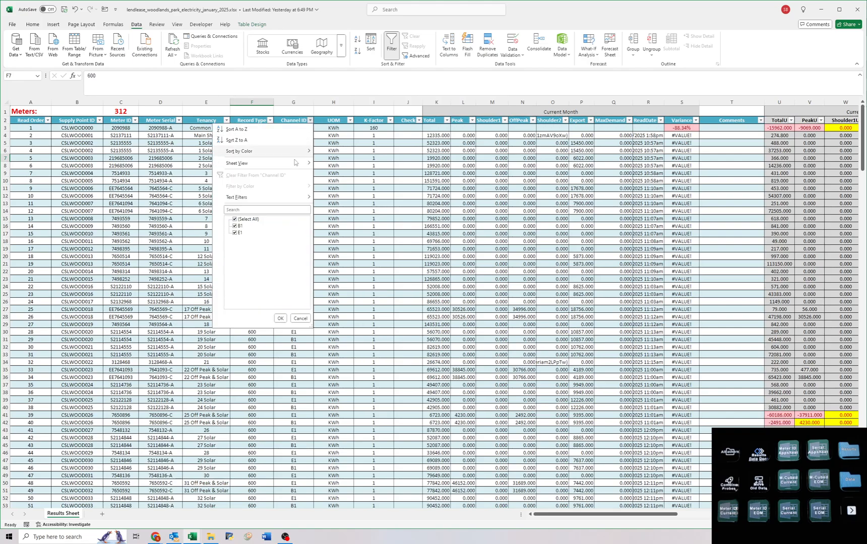
left_click(239, 233)
key("Return")
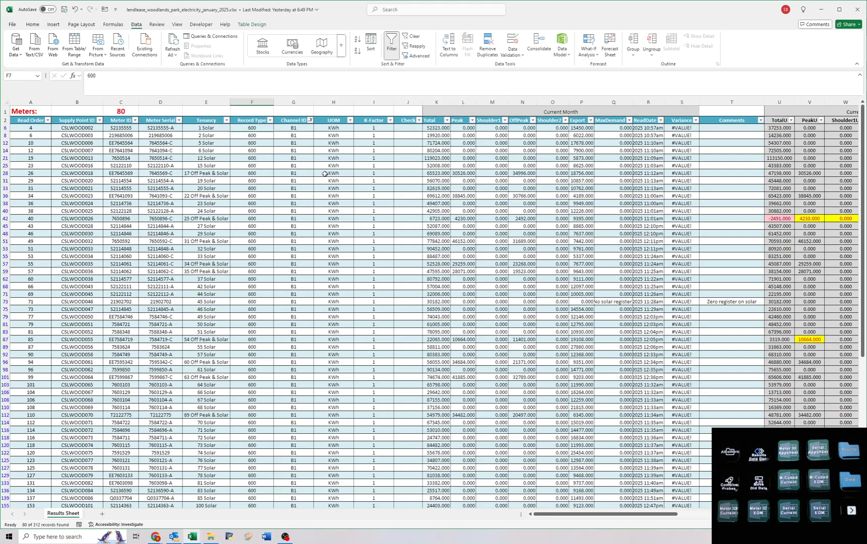
Clear the current month's reads from Total to Shoulder2 on all filtered B1 rows.
left_click(439, 128)
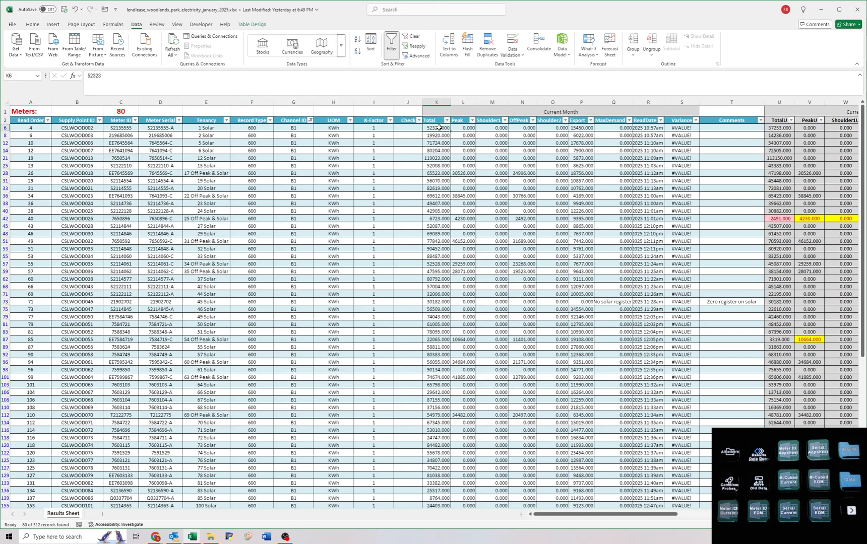
left_click_drag(437, 128, 524, 500)
scroll(499, 277, "up", 10)
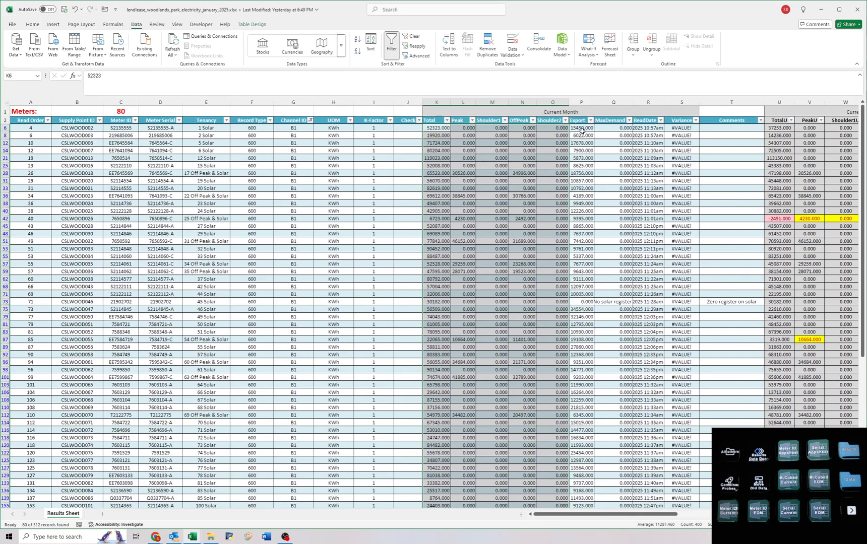
key("Delete")
left_click(435, 128)
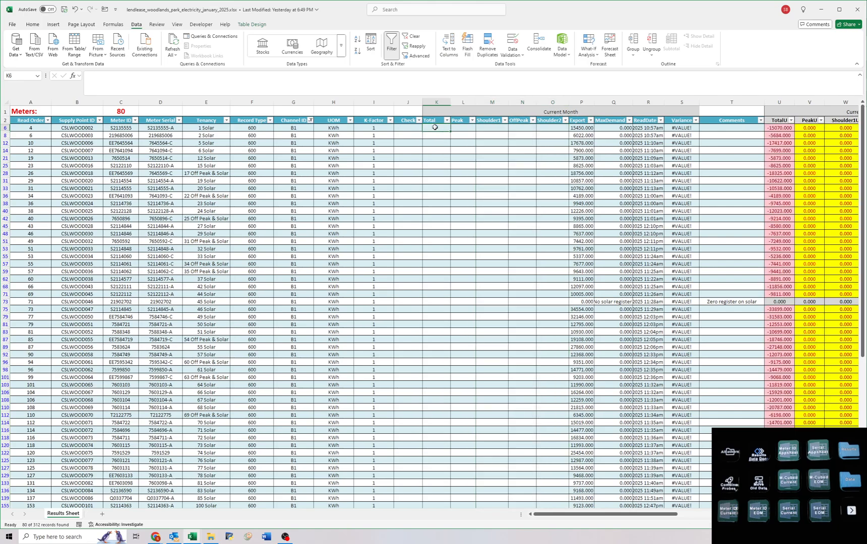
type("=")
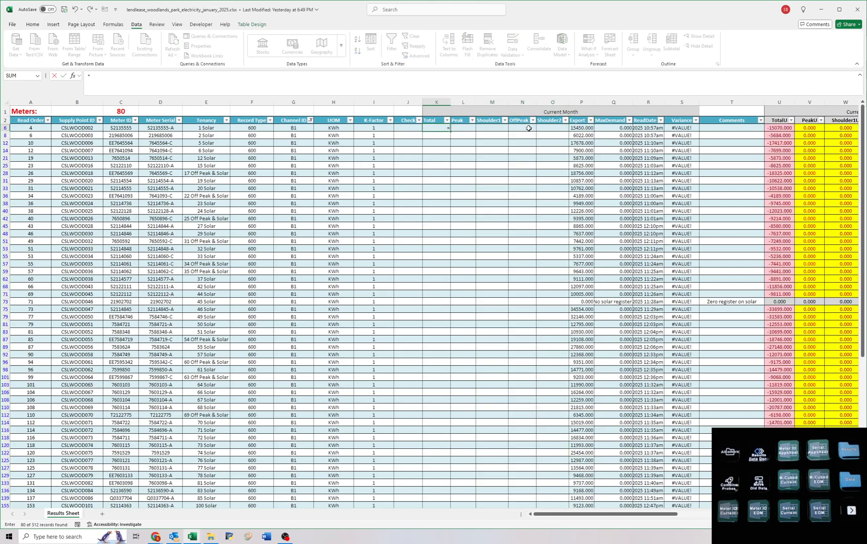
left_click(582, 128)
key("ctrl+Return")
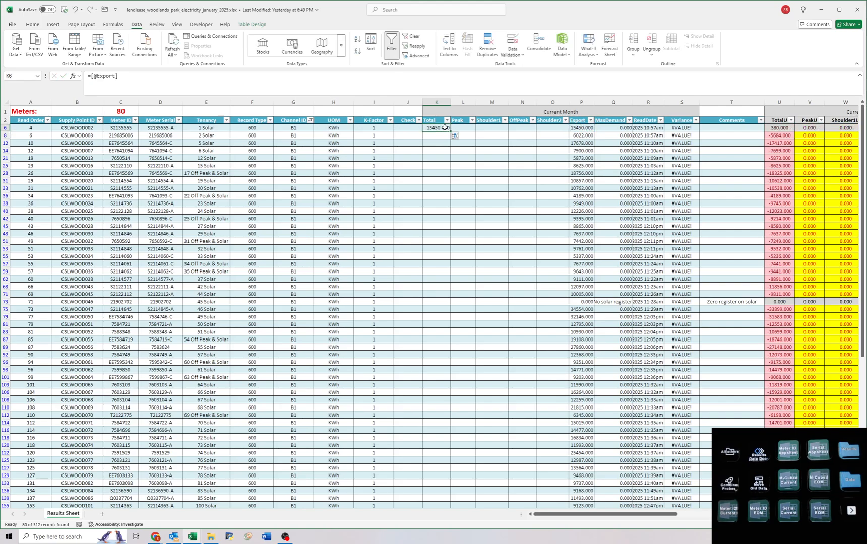
Fill the Total column's Export reference from 1 Solar down through the last B1 row, 237 Solar.
key("ctrl+c")
left_click_drag(443, 136, 437, 226)
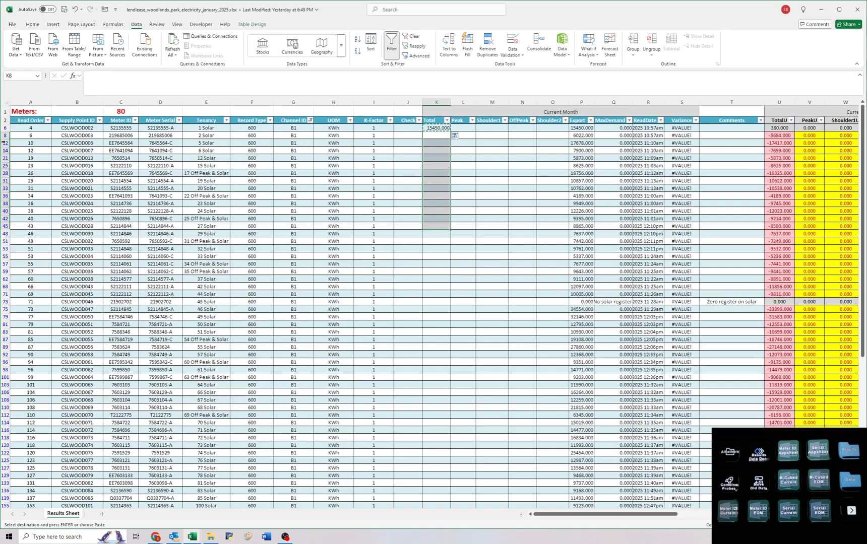
left_click(437, 128)
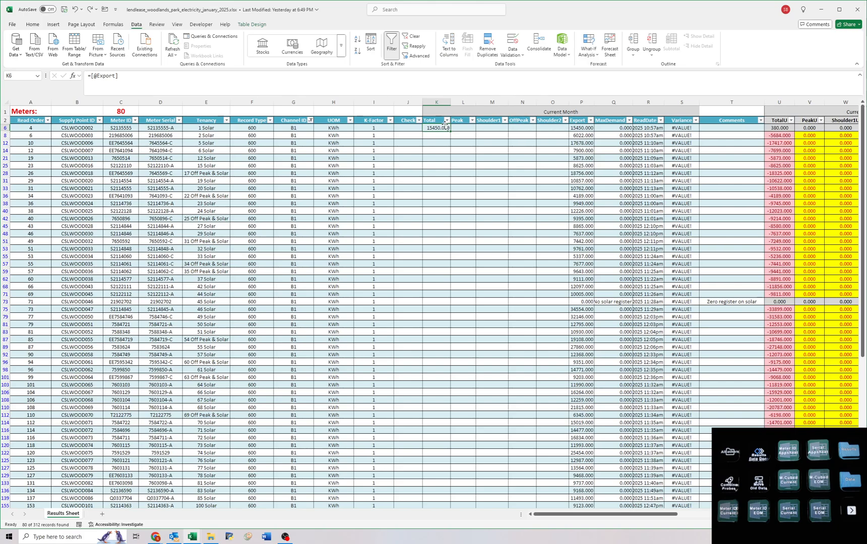
mouse_move(451, 131)
left_mouse_down()
mouse_move(438, 507)
mouse_move(420, 455)
mouse_move(432, 495)
left_mouse_up()
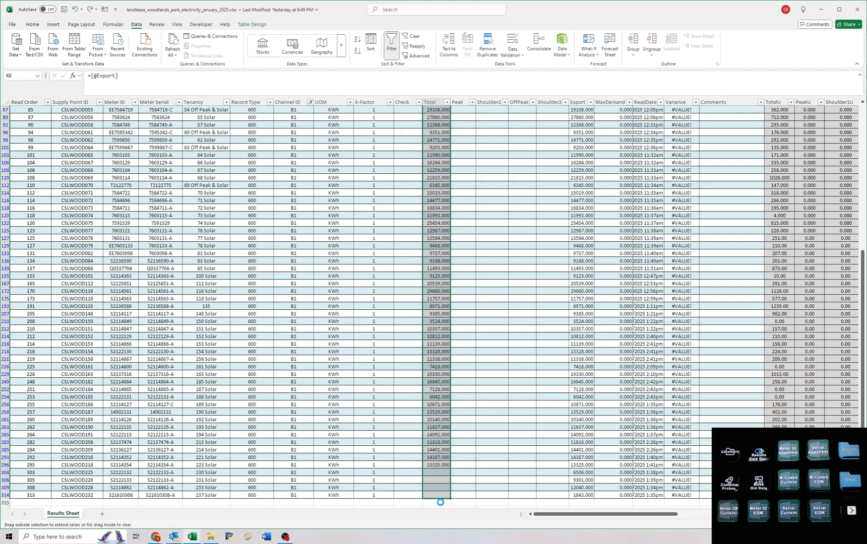
Try clearing the Export read of the first B1 row, 1 Solar, and undo the deletion.
scroll(539, 125, "up", 10)
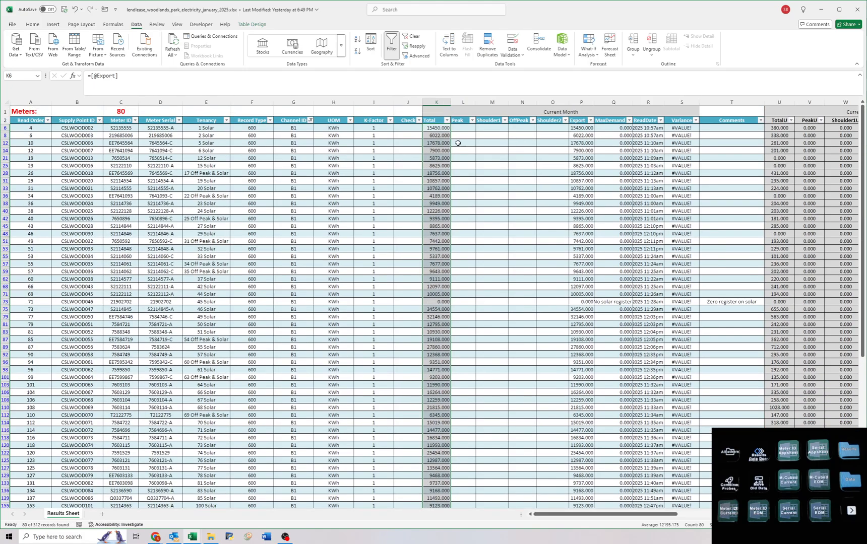
left_click(440, 128)
left_click(580, 127)
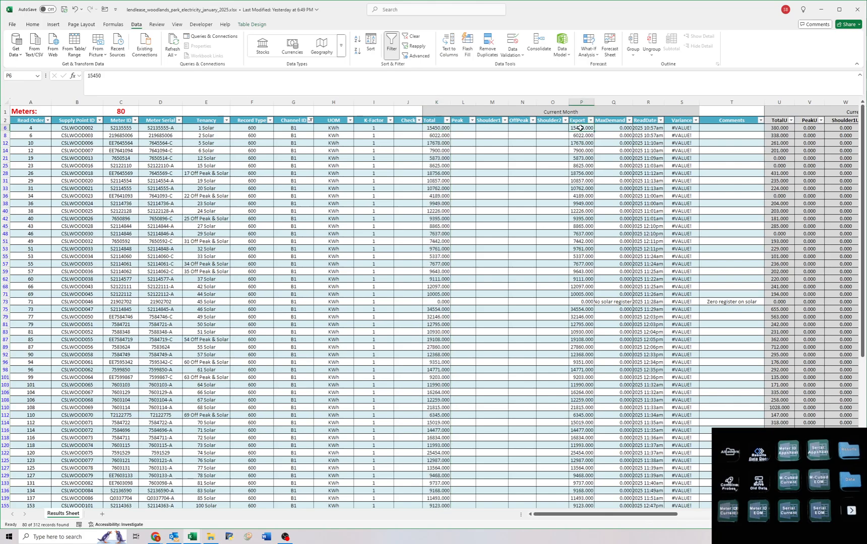
key("Delete")
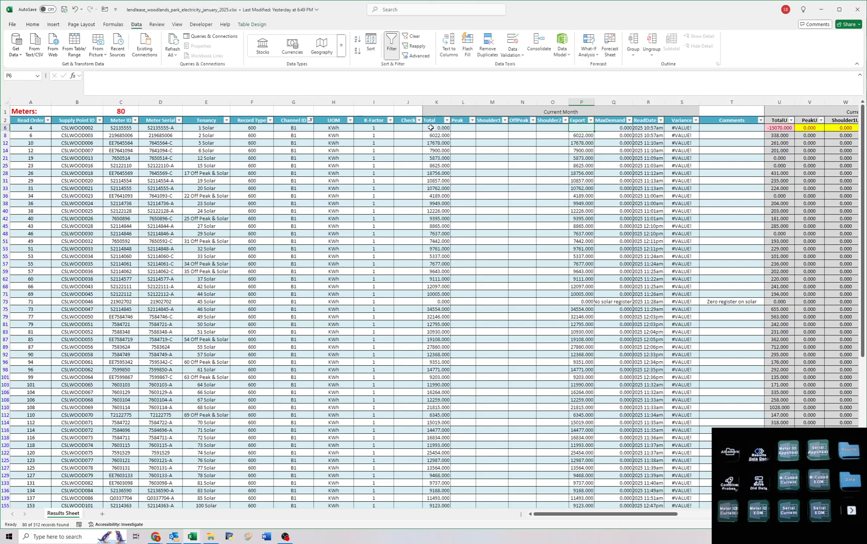
key("ctrl+z")
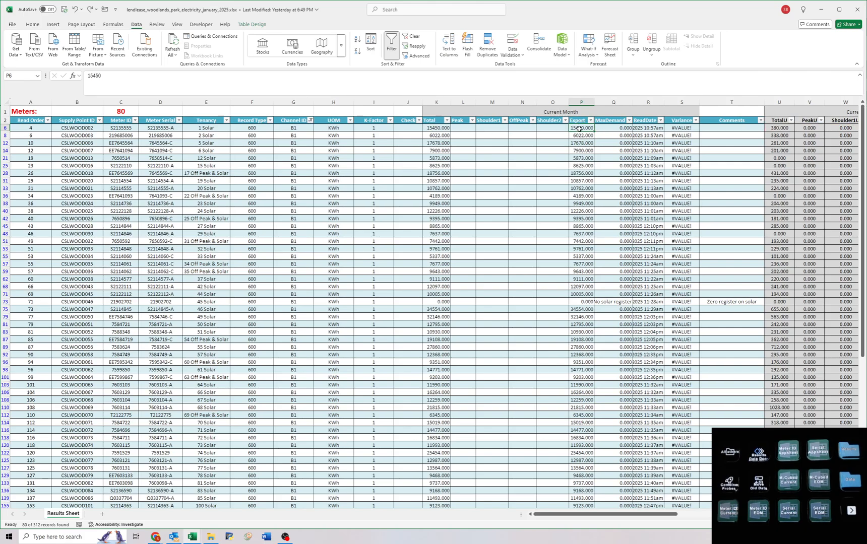
Remove the Channel ID filter and convert the current month's Total to ReadDate entries on all rows to static values.
left_click(410, 38)
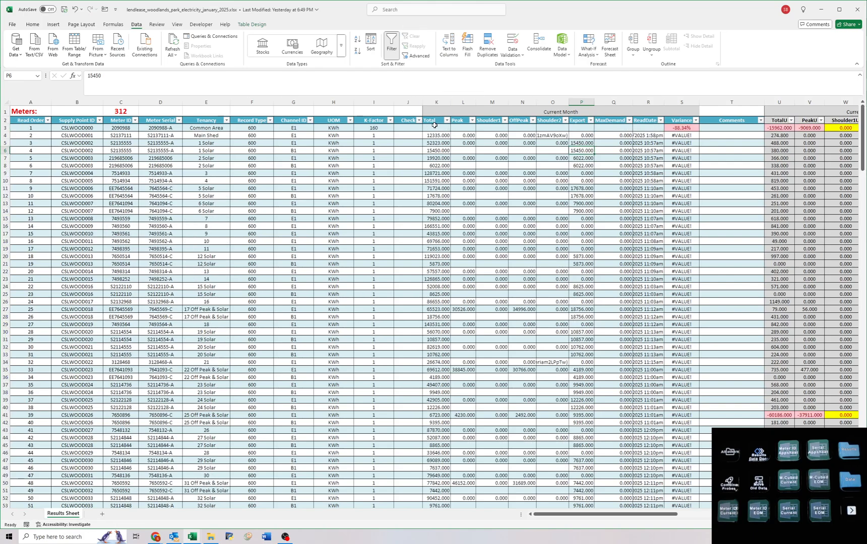
left_click_drag(434, 125, 648, 543)
scroll(434, 303, "up", 20)
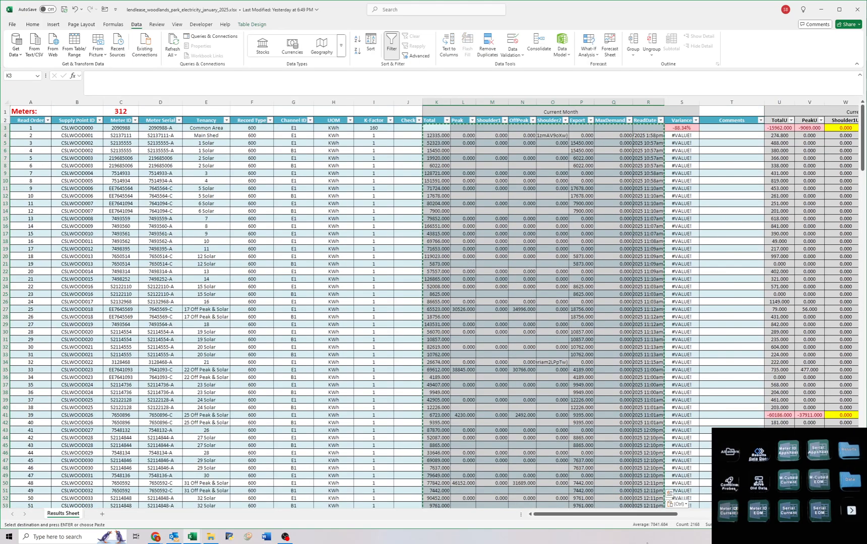
left_click(473, 179)
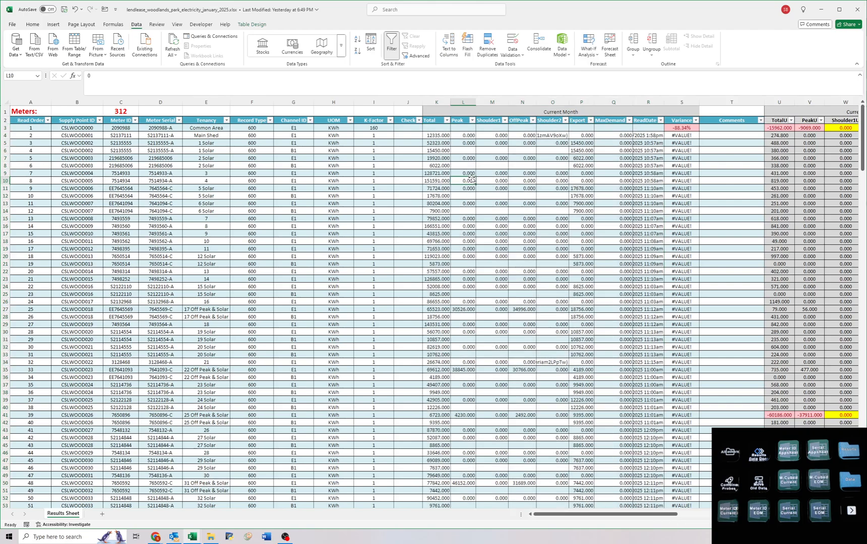
Filter the Channel ID column to B1 rows only.
left_click(310, 120)
left_click(240, 234)
key("Return")
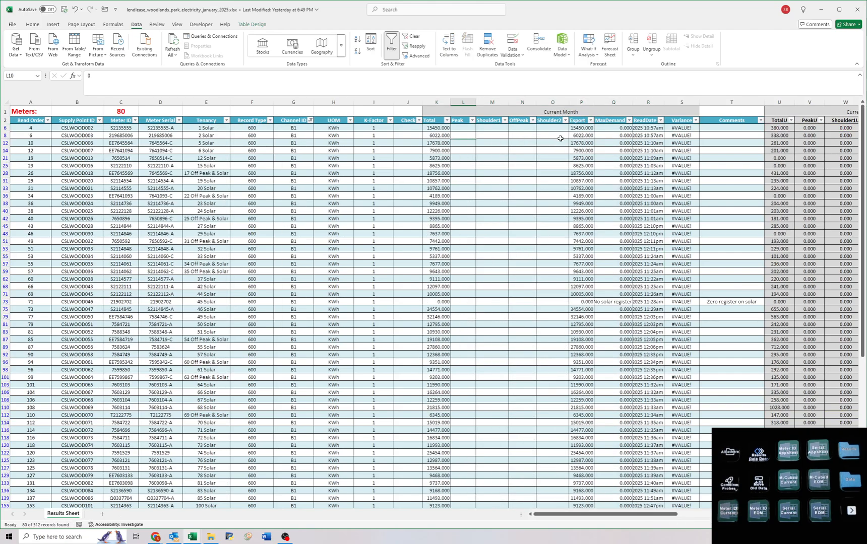
Clear the current month's Export and MaxDemand reads on every filtered B1 row, and remove the filter.
left_click_drag(578, 129, 614, 164)
scroll(613, 174, "up", 9)
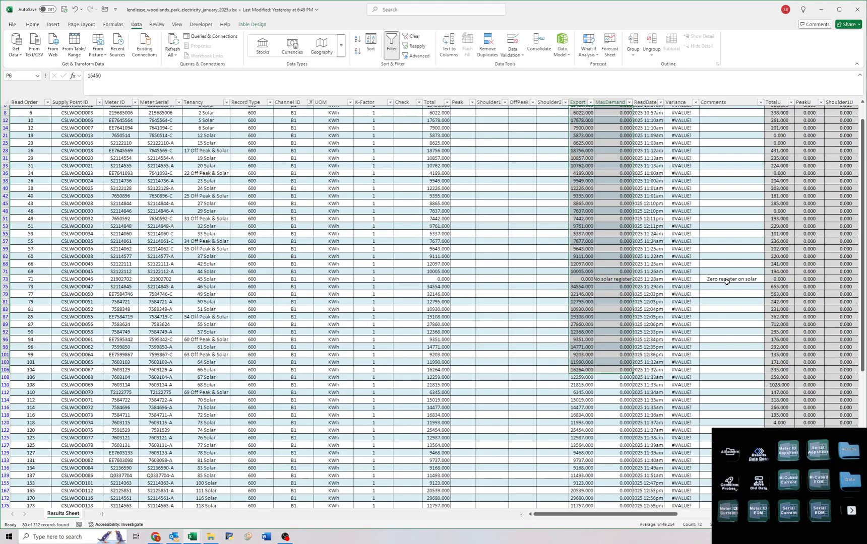
scroll(604, 308, "down", 5)
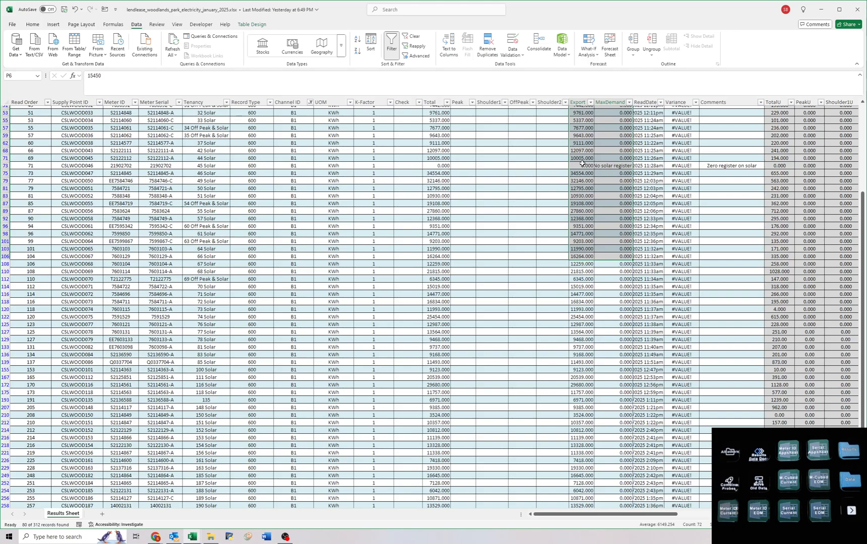
left_click_drag(583, 164, 78, 248)
scroll(747, 294, "up", 6)
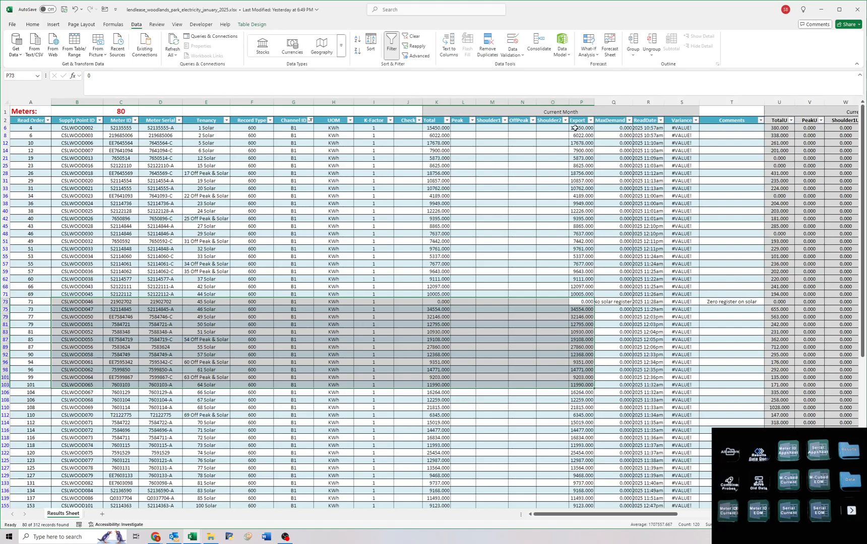
left_click_drag(575, 128, 610, 496)
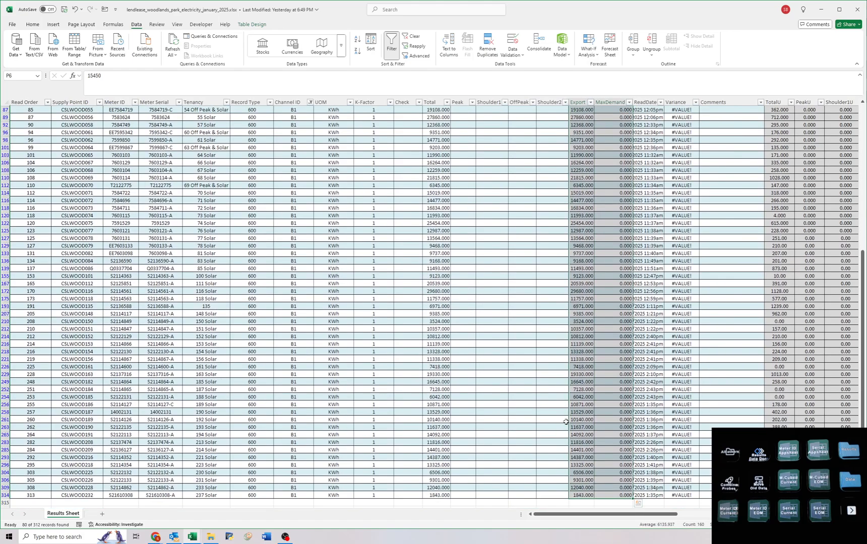
key("Delete")
scroll(439, 380, "up", 15)
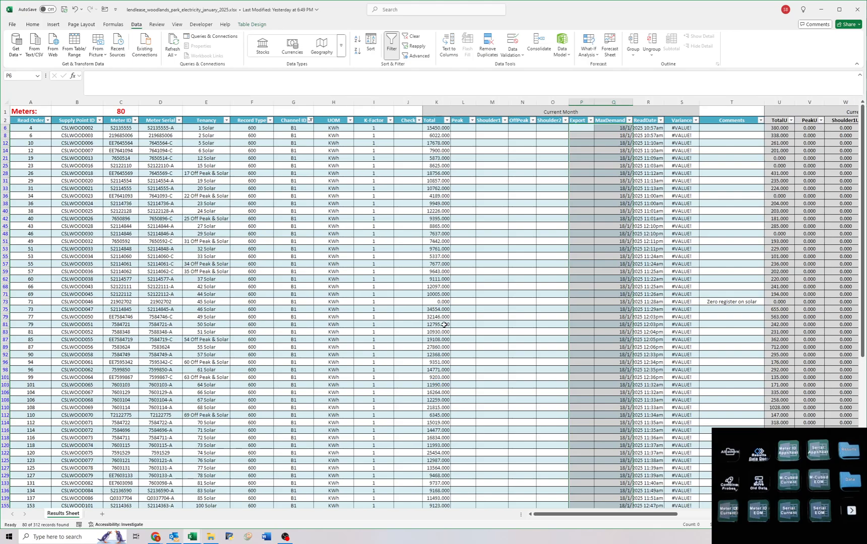
left_click(470, 183)
left_click(408, 36)
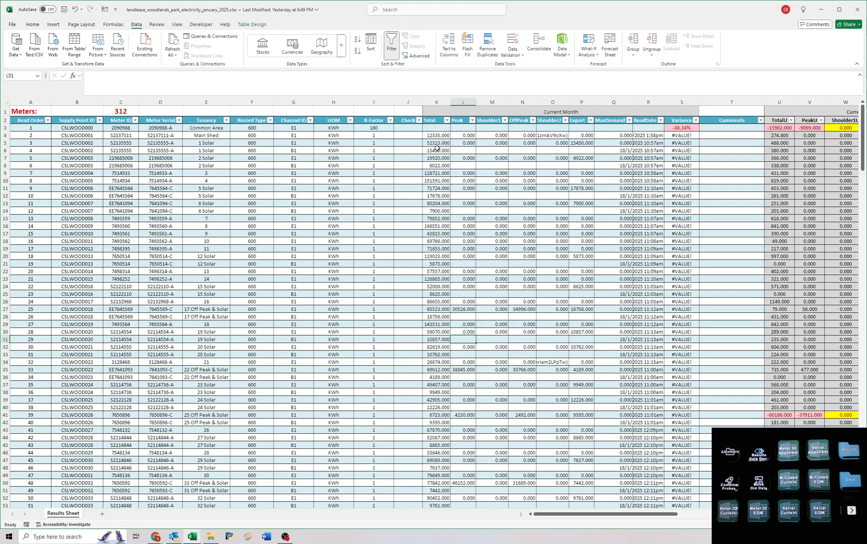
Examine the previous month's Peak1 and OffPeak1 columns for which meters have peak and off-peak reads.
left_click(436, 136)
left_click(462, 135)
scroll(480, 222, "right", 8)
left_click(479, 310)
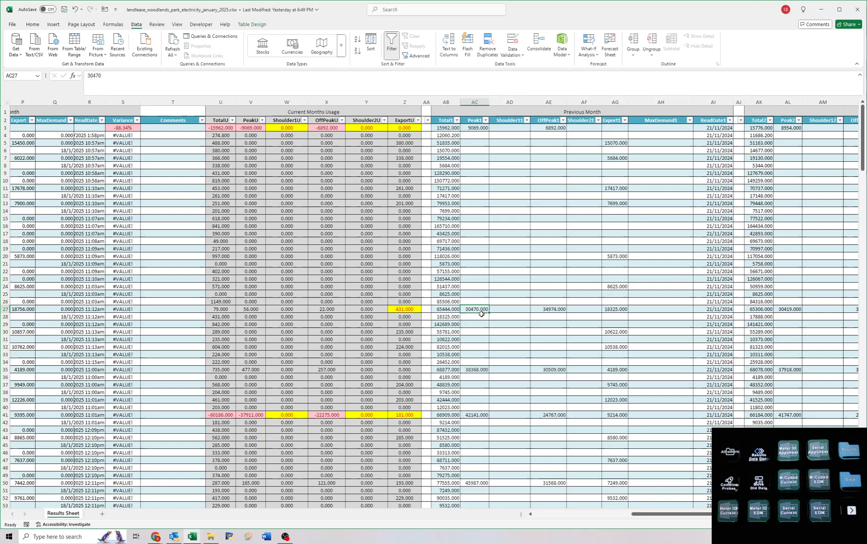
left_click_drag(475, 129, 550, 129)
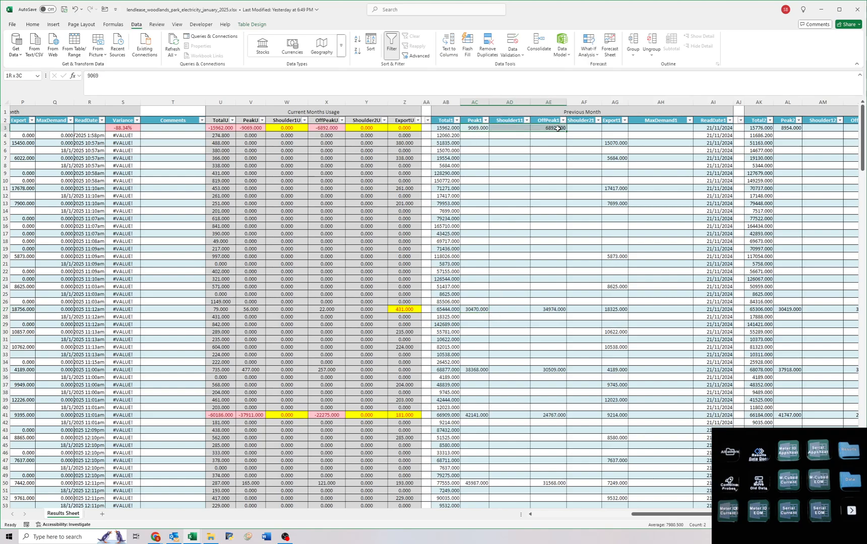
scroll(519, 284, "down", 20)
scroll(518, 286, "up", 20)
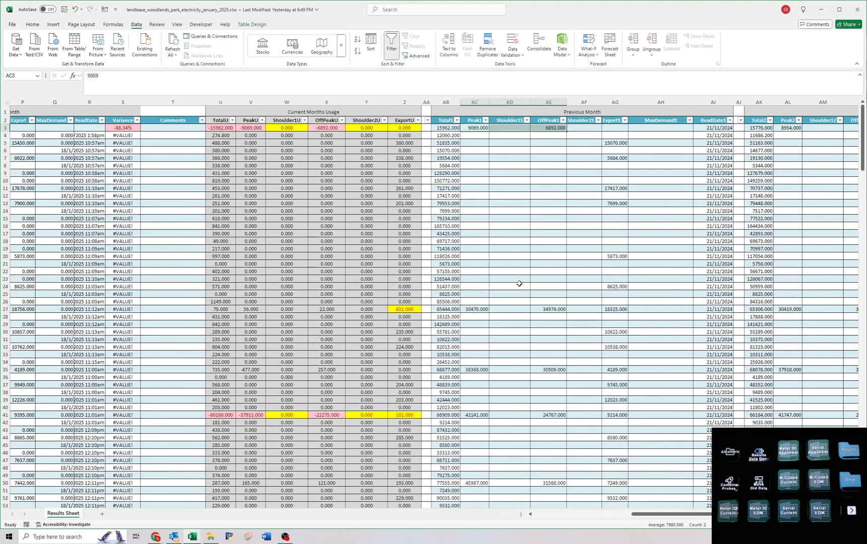
left_click(518, 250)
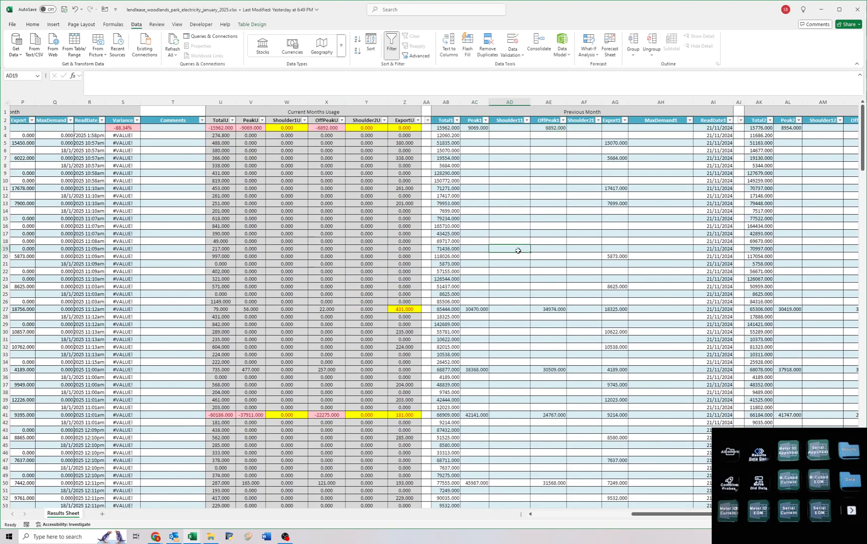
left_click(563, 121)
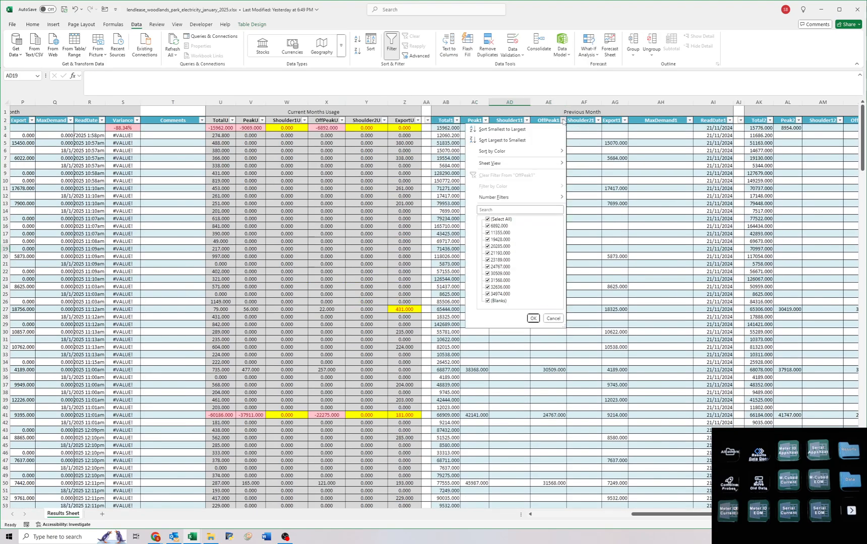
left_click(563, 121)
left_click(520, 175)
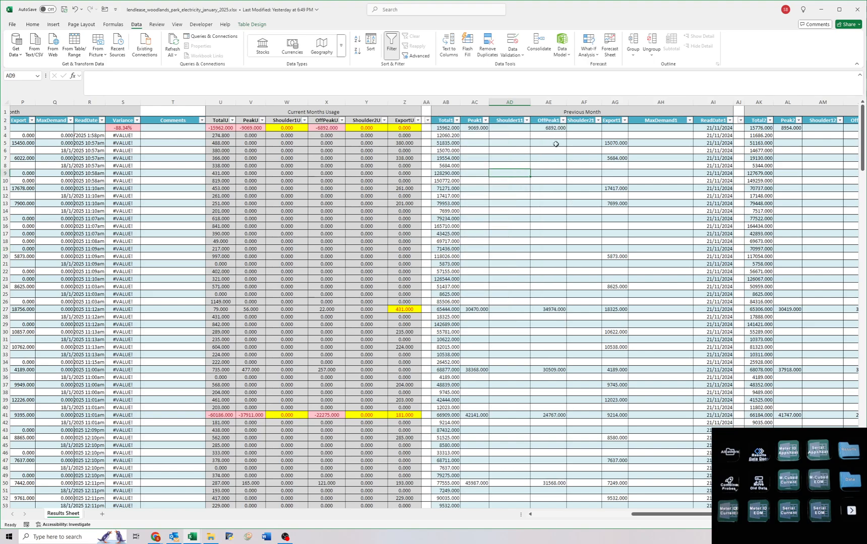
Filter the OffPeak1 column to blanks only and check the Peak1 to Shoulder21 columns down to the last row.
left_click(563, 120)
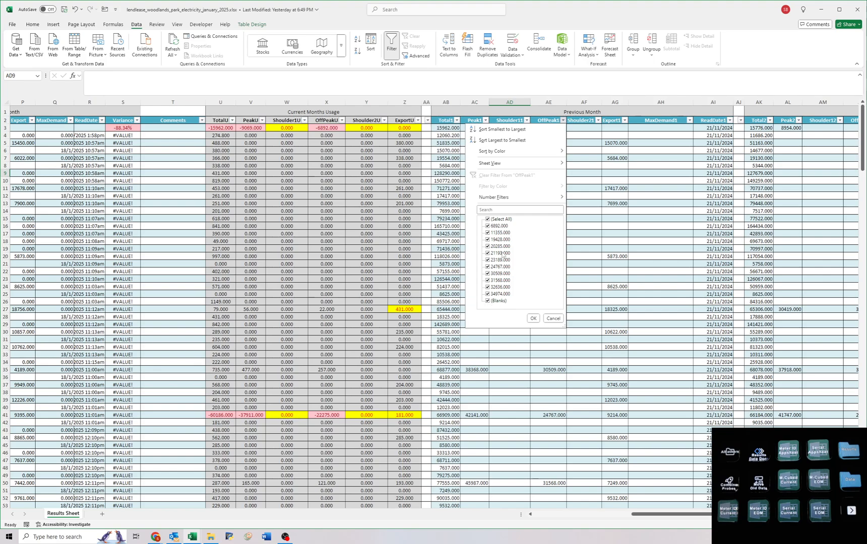
left_click(496, 219)
left_click(496, 300)
left_click(533, 318)
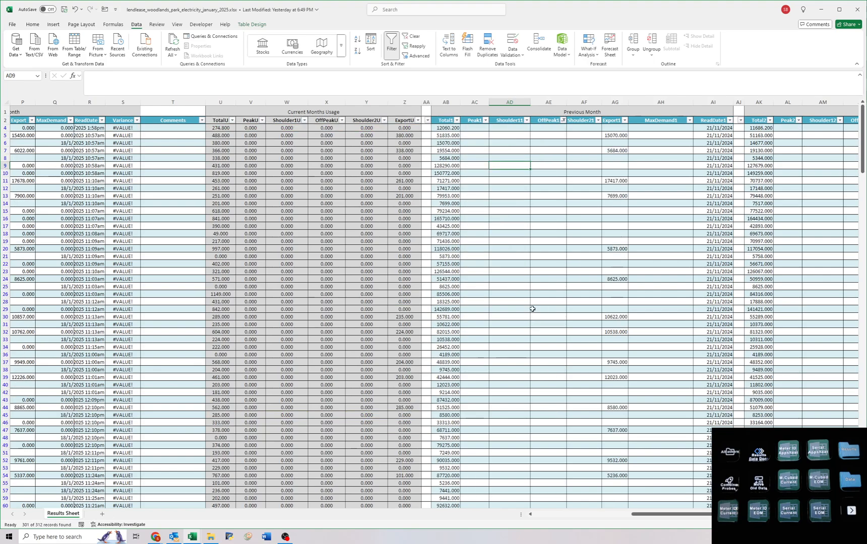
left_click(514, 129)
left_click(446, 128)
left_click_drag(494, 144, 504, 542)
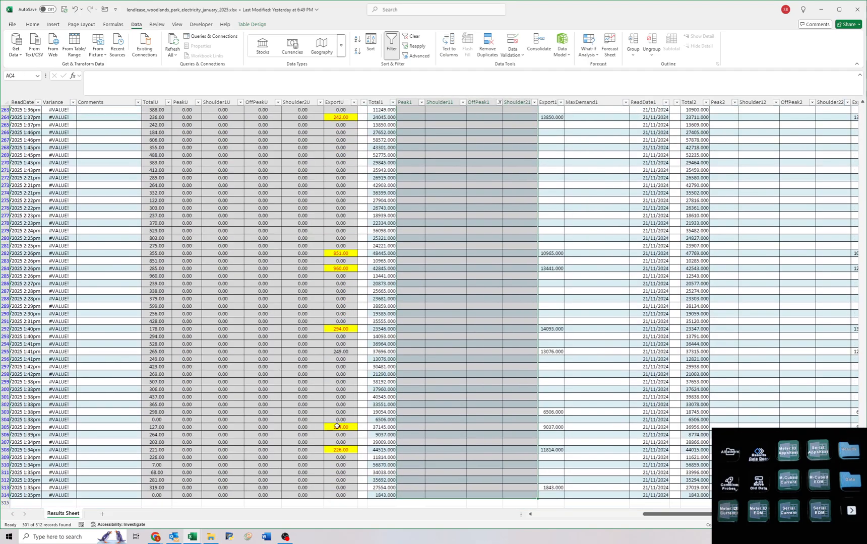
scroll(96, 343, "up", 16)
scroll(112, 339, "left", 1)
scroll(178, 333, "up", 20)
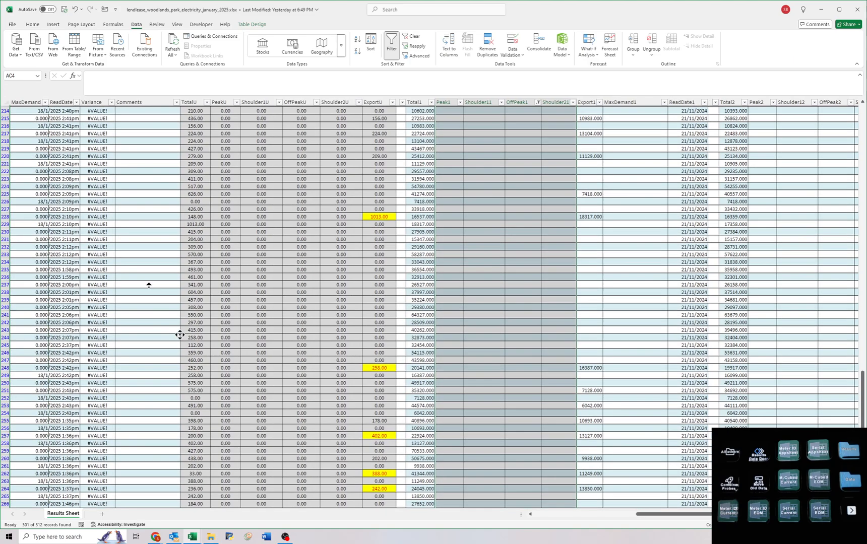
Clear the current month's Peak, Shoulder1, OffPeak and Shoulder2 reads on all rows with a blank OffPeak1.
left_click_drag(104, 173, 70, 173)
left_click_drag(209, 125, 268, 497)
key("Delete")
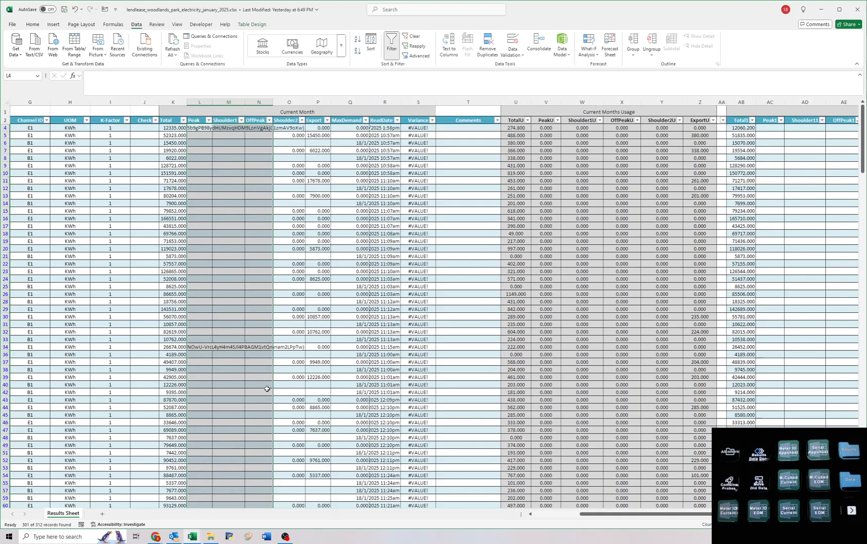
key("Delete")
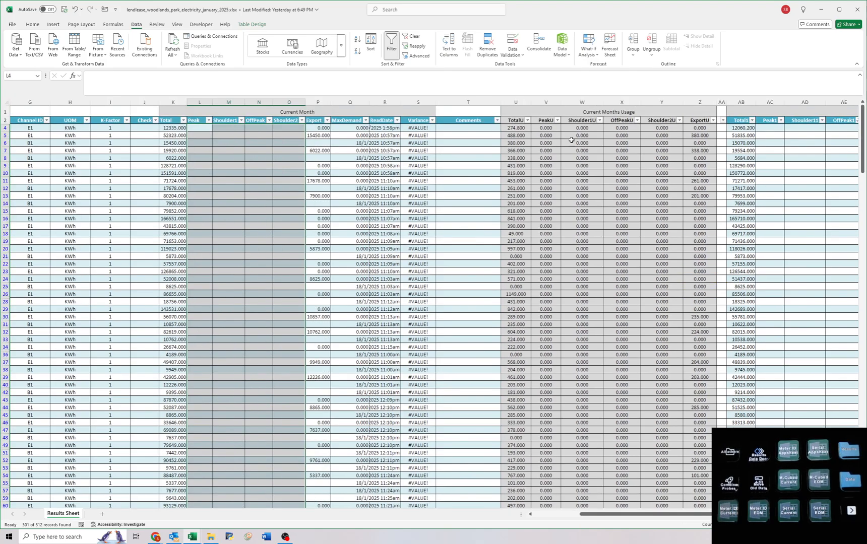
key("ctrl+z")
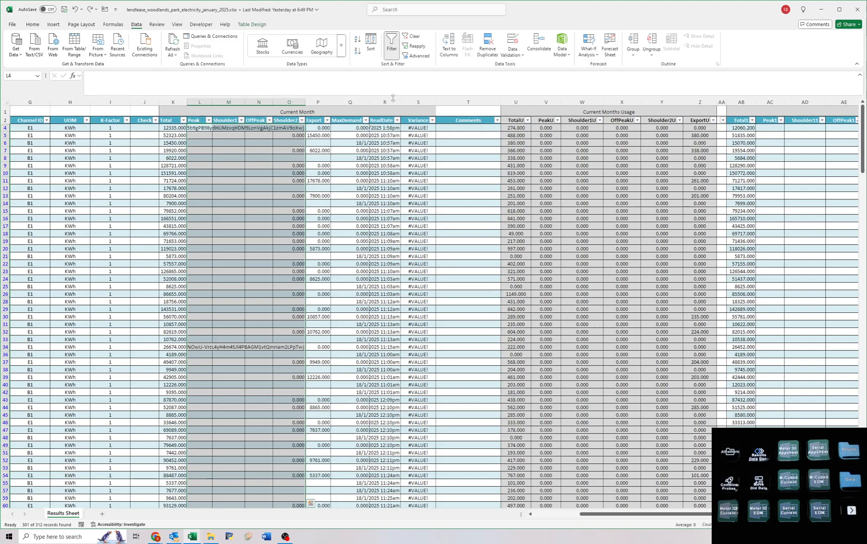
key("Delete")
left_click(381, 194)
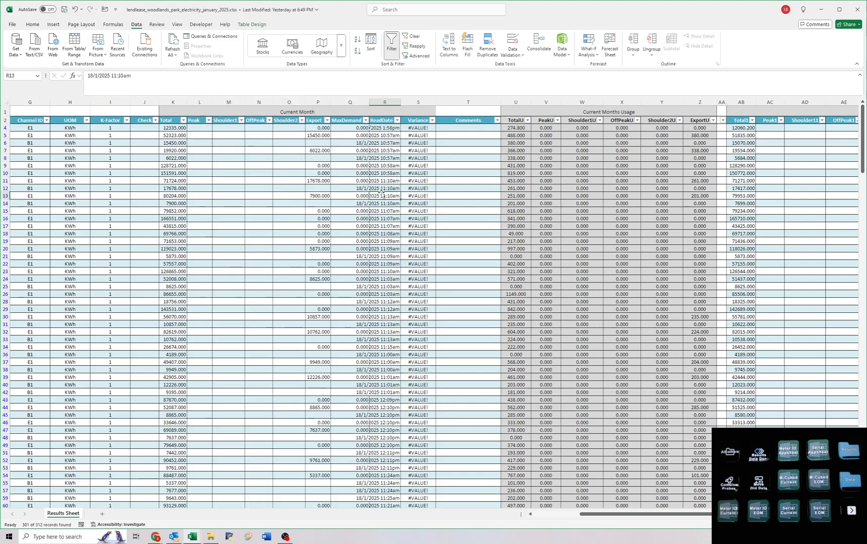
Switch the OffPeak1 filter to show only the rows that have a previous off-peak read.
left_click_drag(348, 180, 799, 205)
left_click(452, 136)
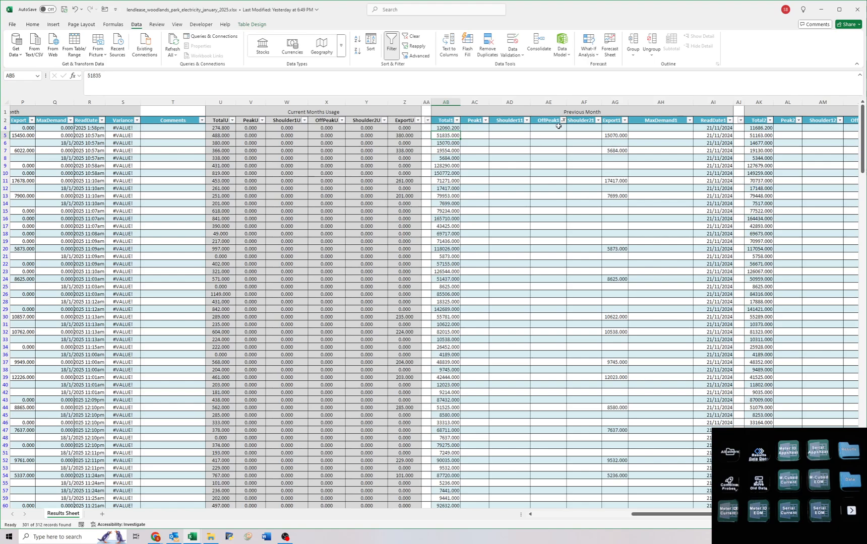
left_click(564, 120)
left_click(501, 220)
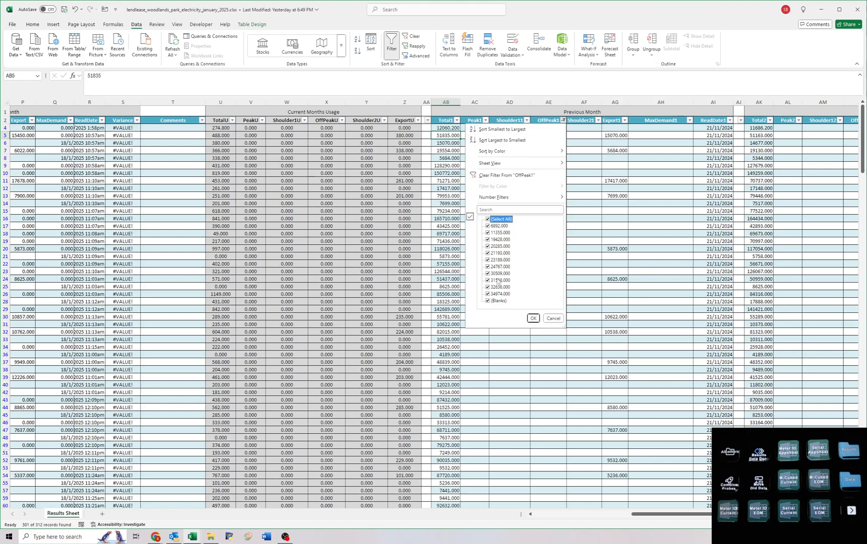
key("Return")
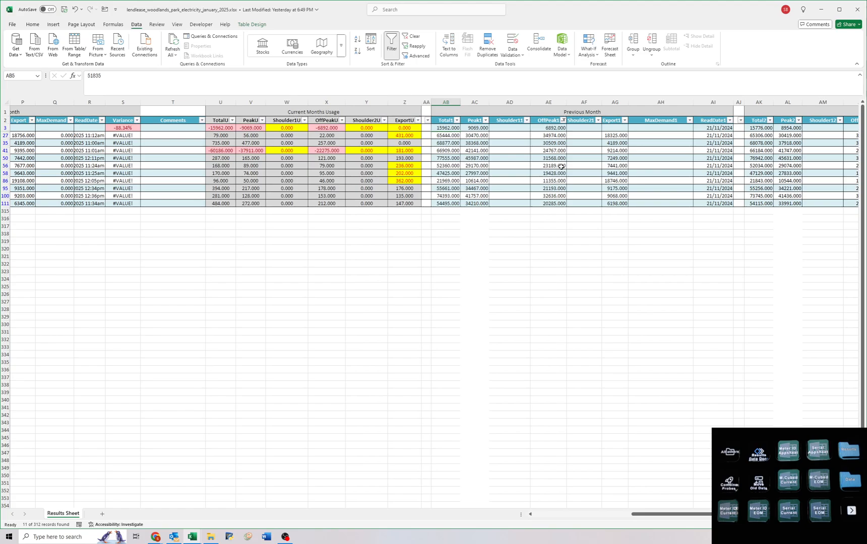
Clear the current month's Shoulder1, Shoulder2 and MaxDemand zeros on the filtered off-peak rows, from row 27 to row 111.
scroll(561, 167, "left", 10)
left_click(280, 135)
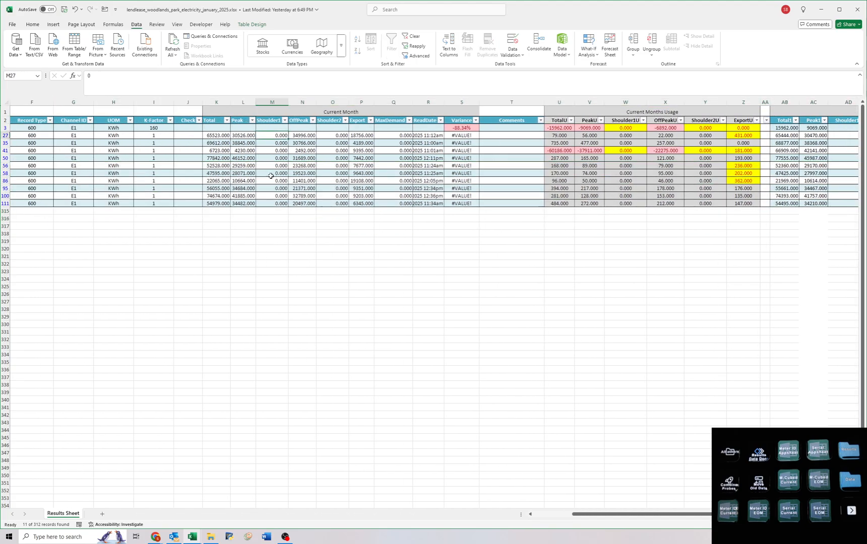
left_click_drag(274, 135, 282, 204)
key("Delete")
left_click_drag(335, 135, 336, 204)
key("Delete")
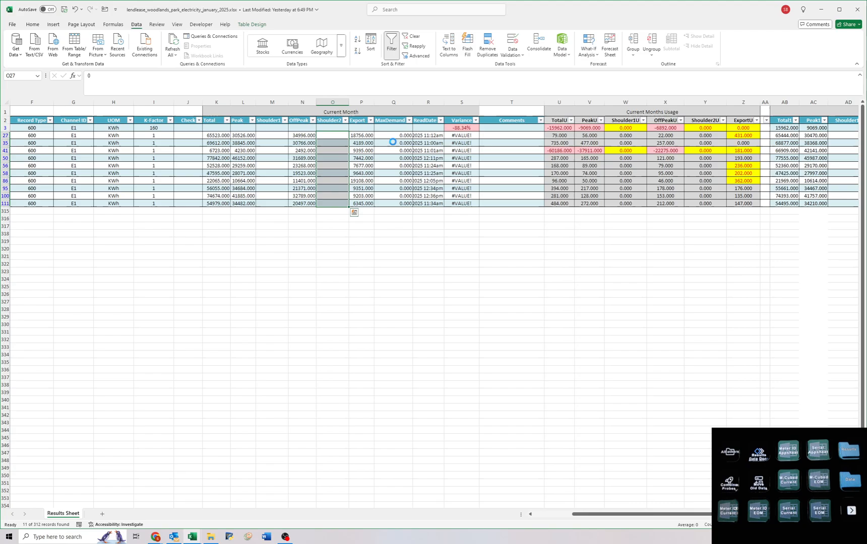
left_click_drag(394, 135, 401, 204)
key("Delete")
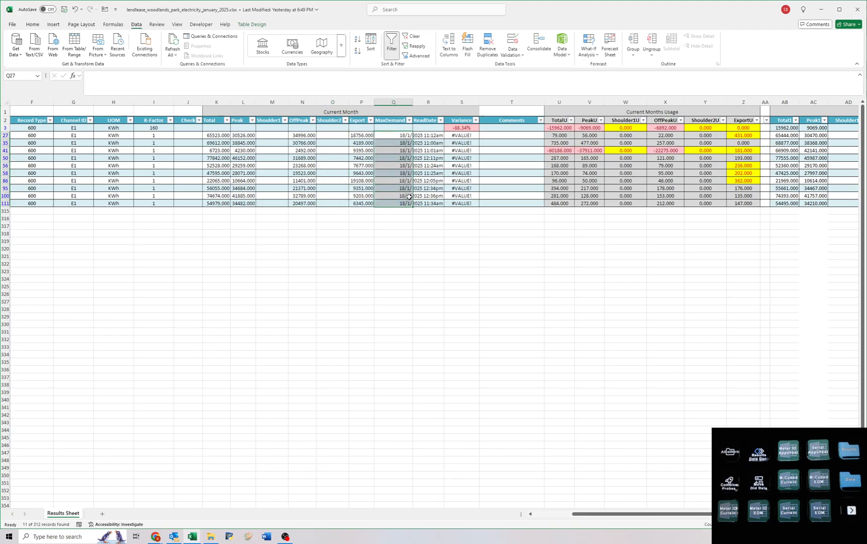
left_click(401, 159)
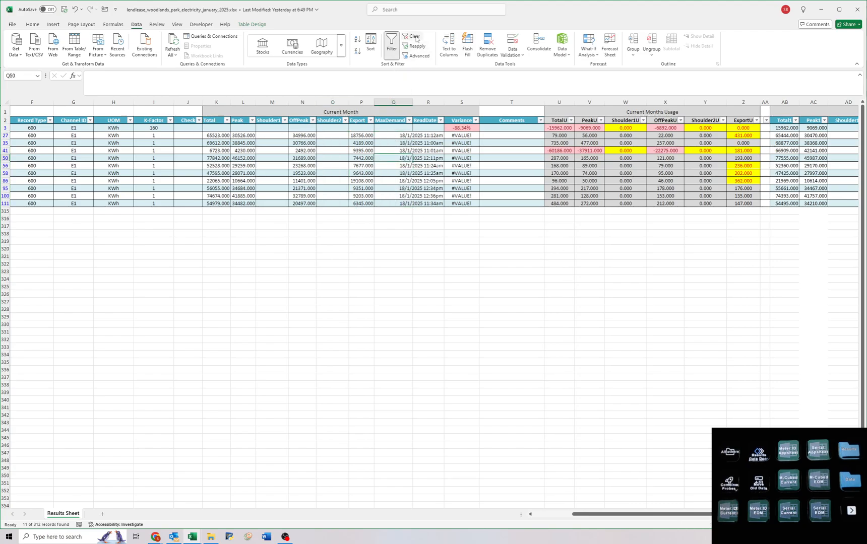
Remove the OffPeak1 filter, look over the cleaned current month reads and return to cell A1.
left_click(413, 36)
left_click(310, 166)
scroll(265, 317, "down", 11)
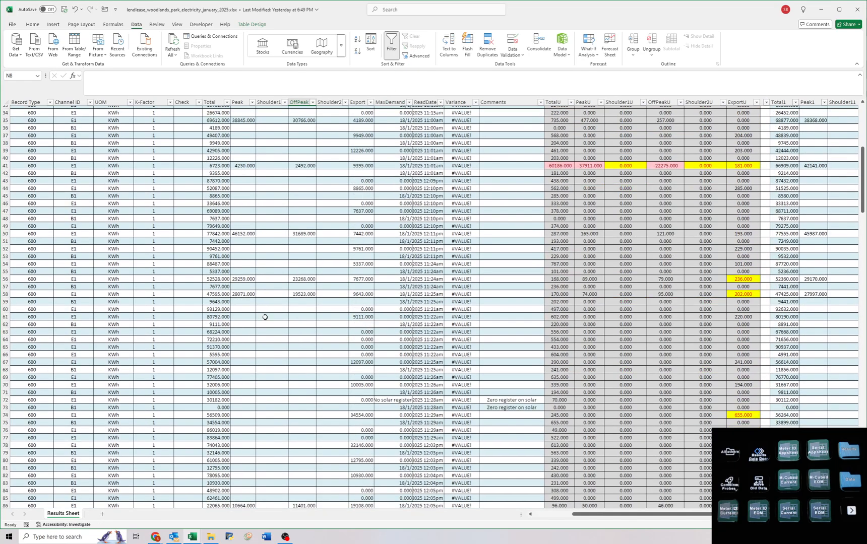
scroll(265, 317, "down", 8)
key("ctrl+Home")
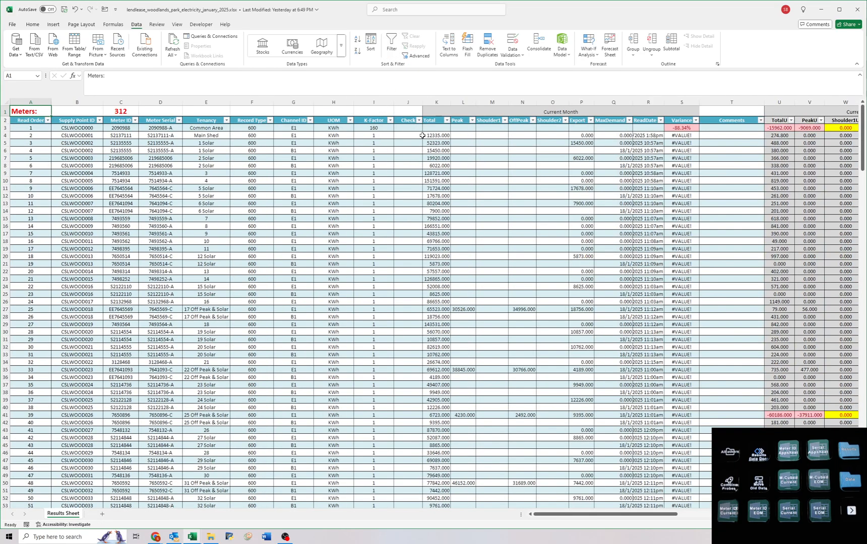
Filter the current month's Export column to 0.000, clear those zero export reads and remove the filter.
left_click(553, 134)
left_click(580, 138)
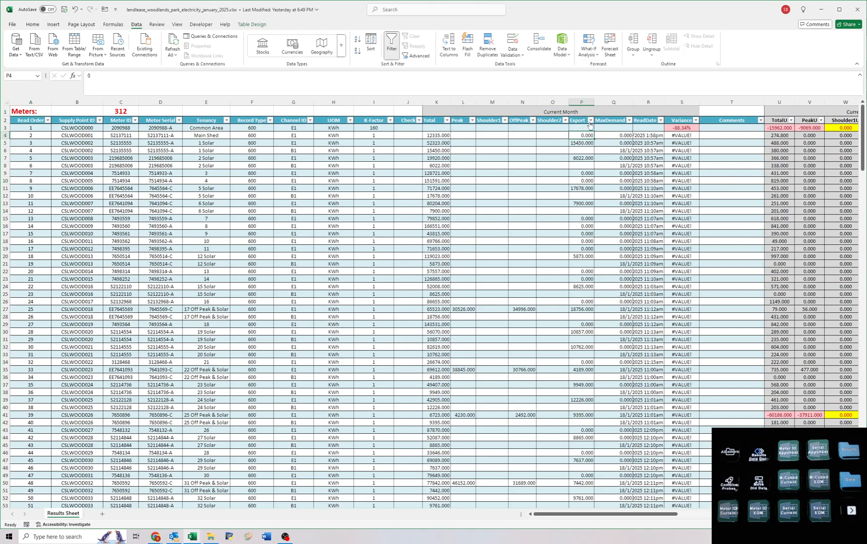
left_click(591, 120)
left_click(522, 219)
left_click(524, 227)
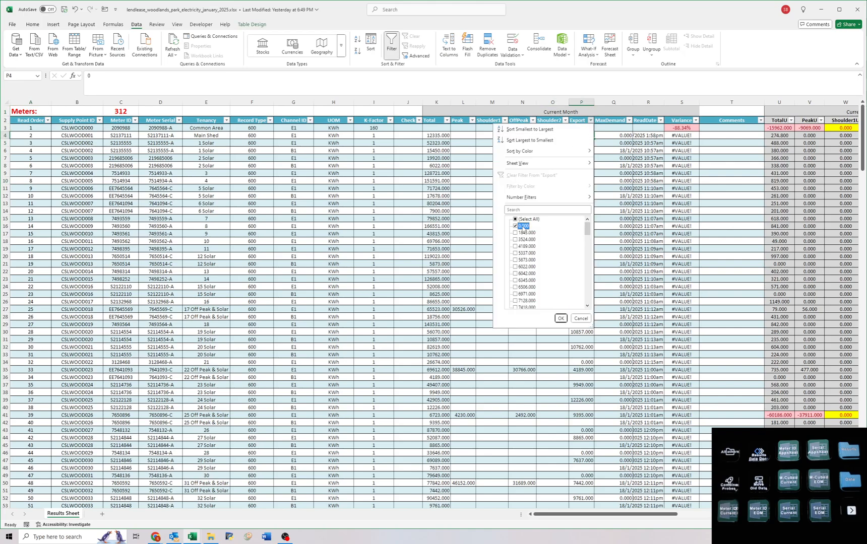
left_click(560, 369)
left_click_drag(574, 128, 575, 542)
key("Delete")
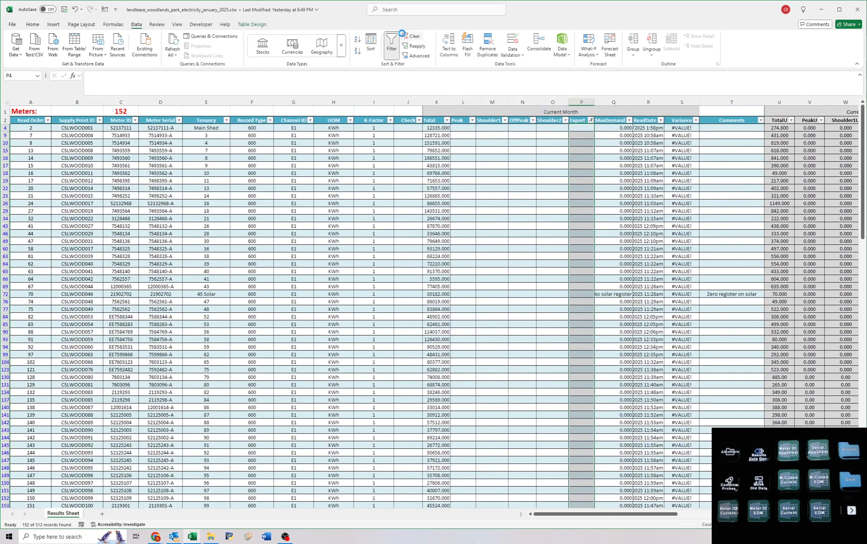
left_click(406, 35)
Clear the current month's MaxDemand zeros from row 4 down to row 314.
left_click(615, 136)
left_click_drag(615, 136, 621, 541)
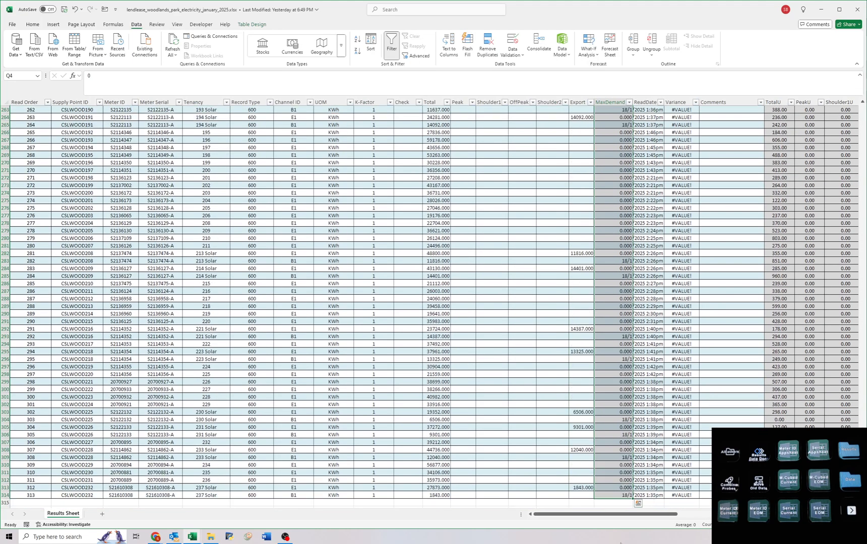
key("Delete")
left_click(446, 195)
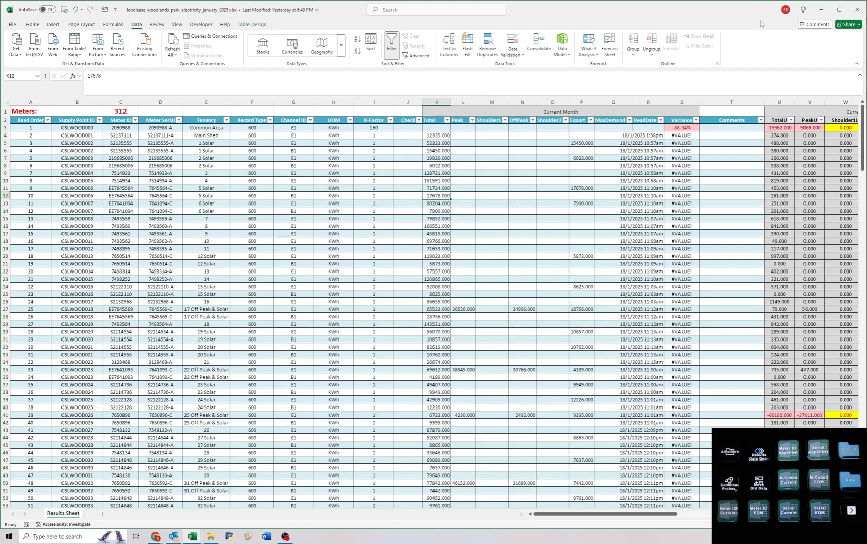
Auto-fit the widths of the current month's Total column and the previous month's Total1 column.
scroll(436, 243, "down", 2)
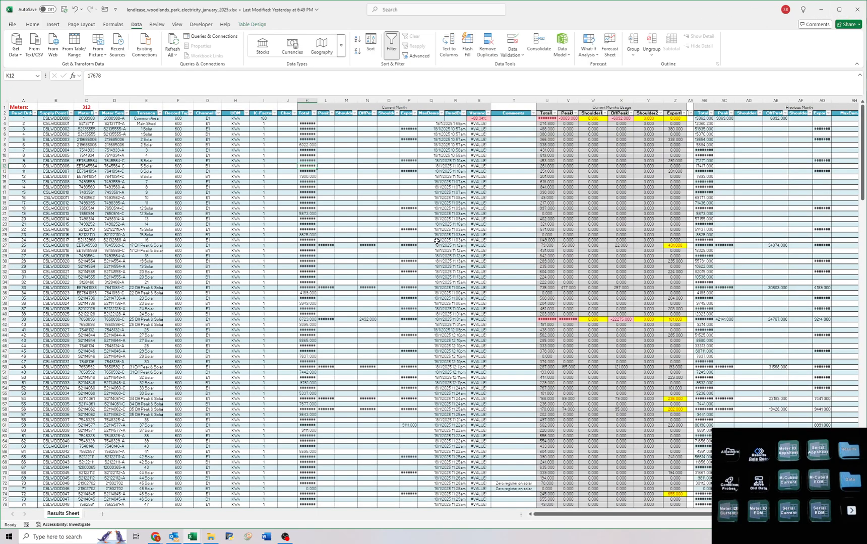
double_click(318, 101)
left_click(715, 99)
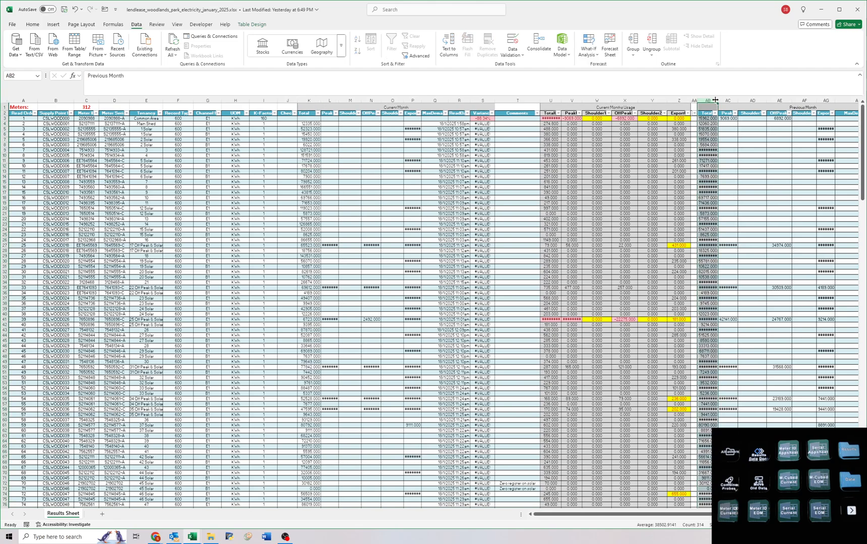
double_click(718, 100)
left_click(713, 198)
left_click(789, 152)
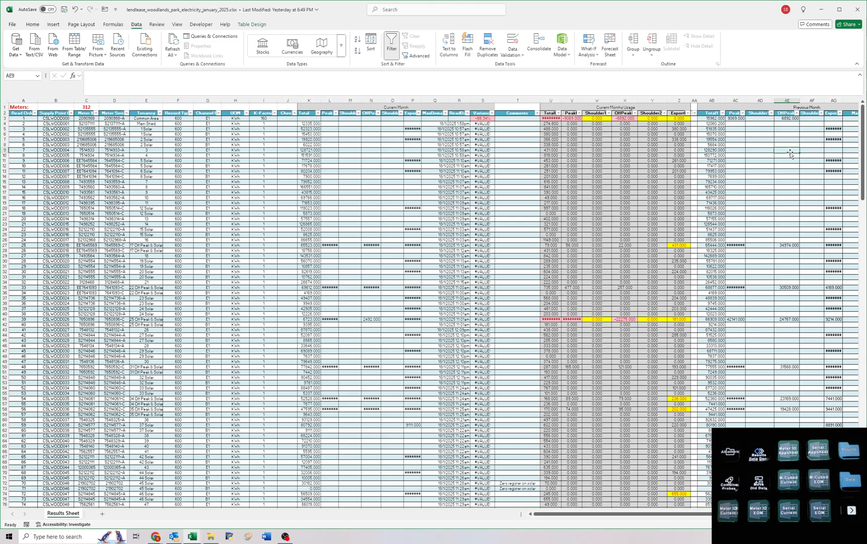
Look over the cleaned current month reads against the previous month's reads down the sheet, and return to cell A1.
left_click(342, 144)
left_click(807, 147)
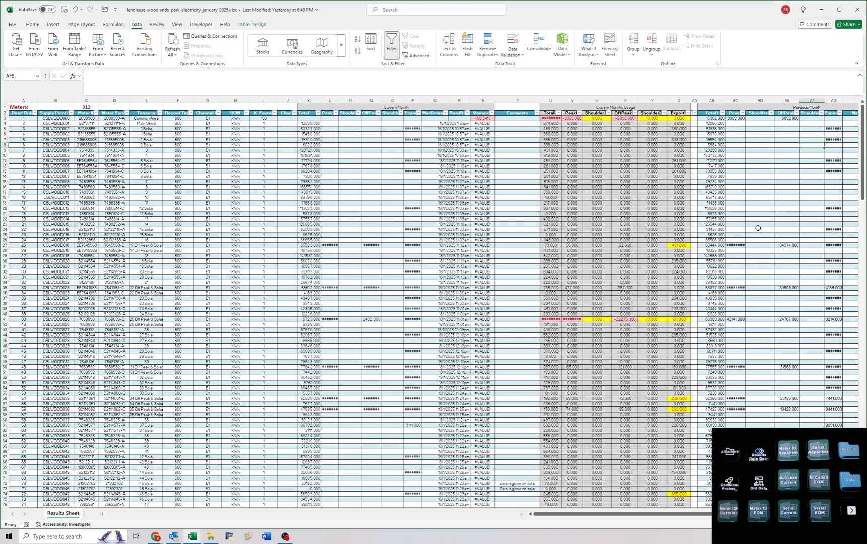
left_click(435, 173)
scroll(424, 246, "down", 9)
scroll(423, 245, "down", 20)
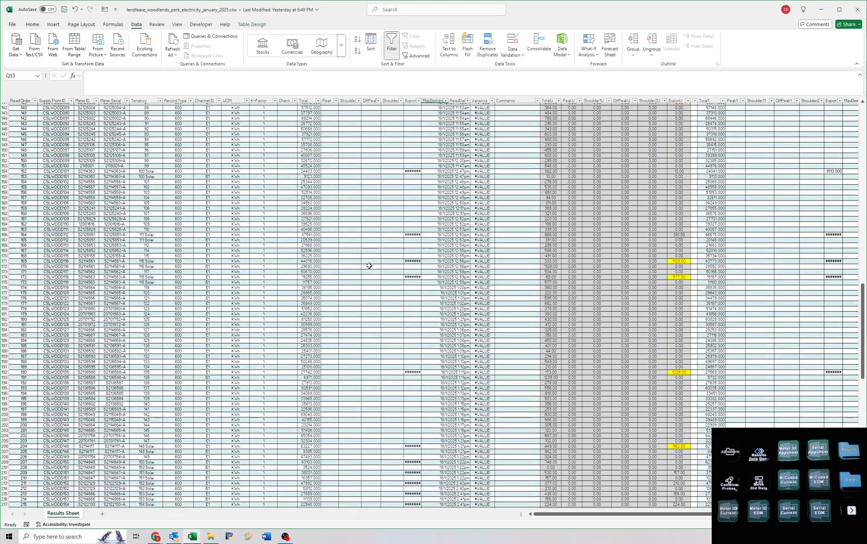
scroll(353, 277, "down", 1)
left_click(335, 291)
scroll(334, 285, "up", 20)
scroll(321, 270, "up", 20)
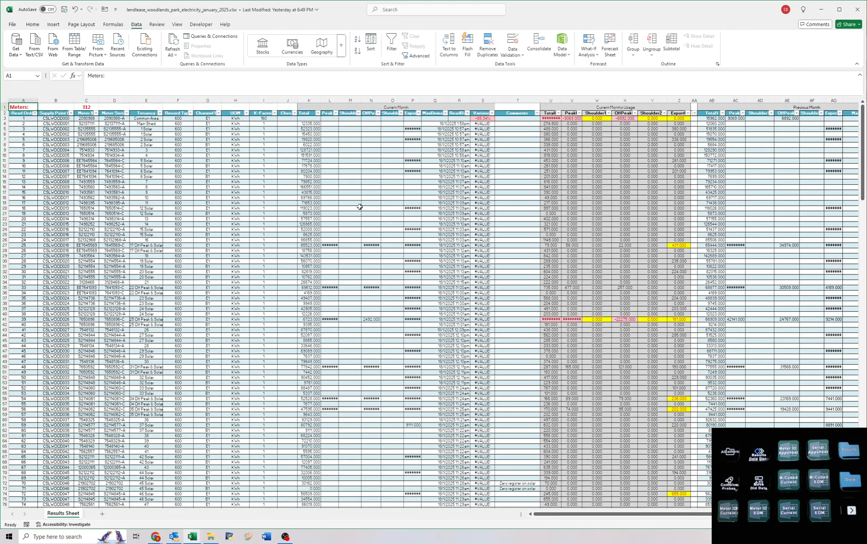
left_click(358, 208)
scroll(334, 164, "up", 3, "ctrl")
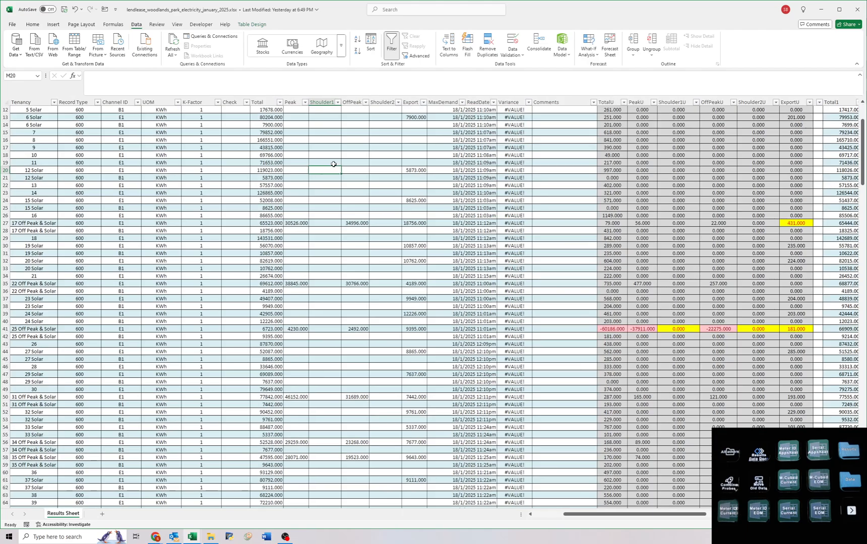
key("ctrl+Home")
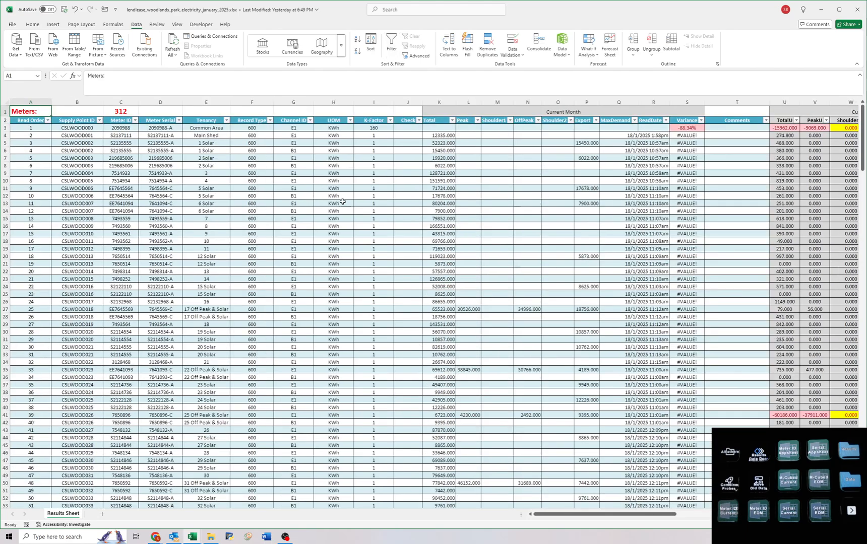
Auto-fit the ReadDate column and compare the row 41 reads for 25 Off Peak & Solar with the previous months.
double_click(668, 103)
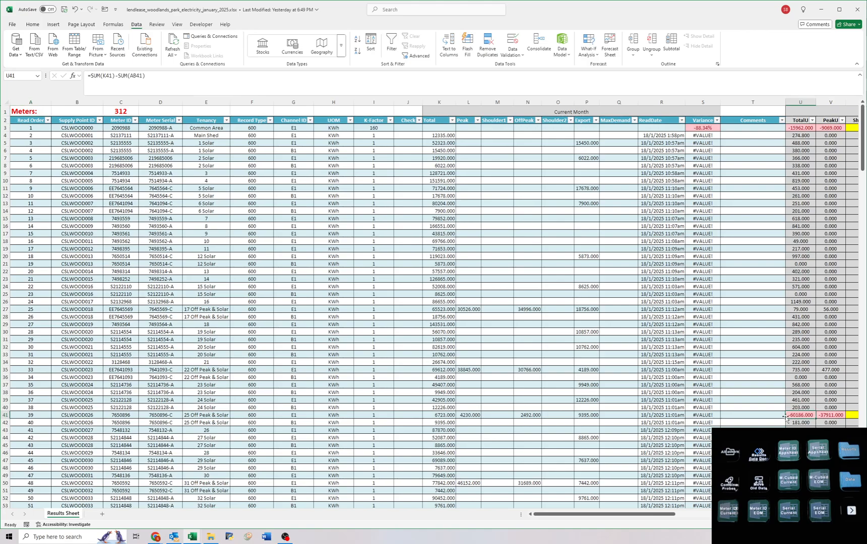
left_click_drag(423, 415, 105, 417)
left_click_drag(157, 416, 784, 414)
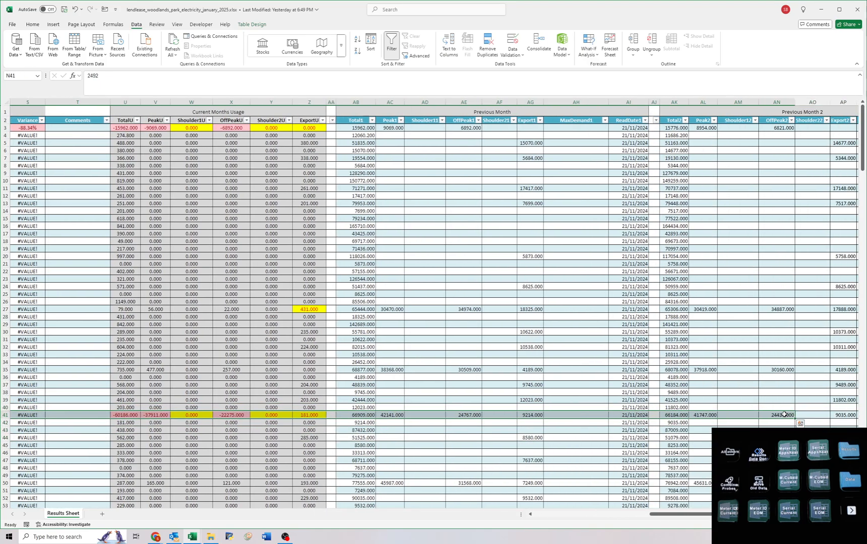
left_click_drag(353, 414, 169, 413)
left_click(656, 415)
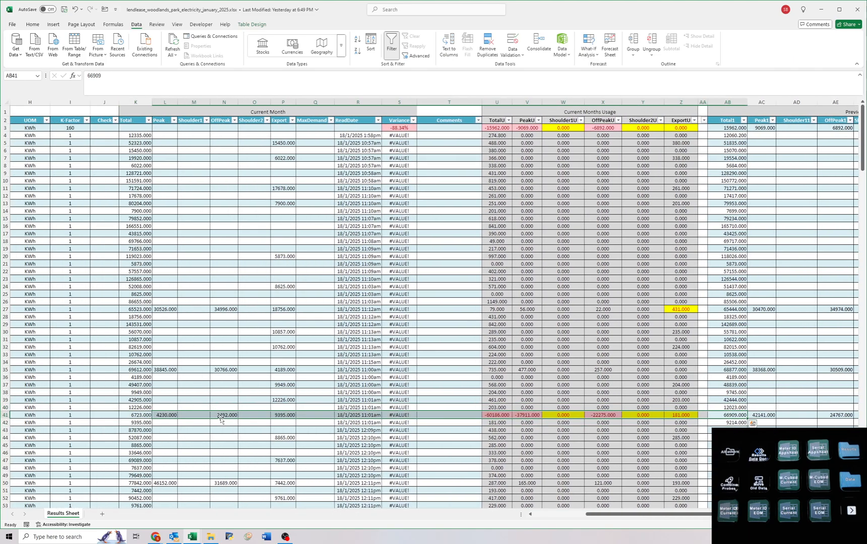
Correct the current month reads in row 41, setting OffPeak to 24920 and Peak to 42300.
left_click(222, 415)
type("24920")
key("Return")
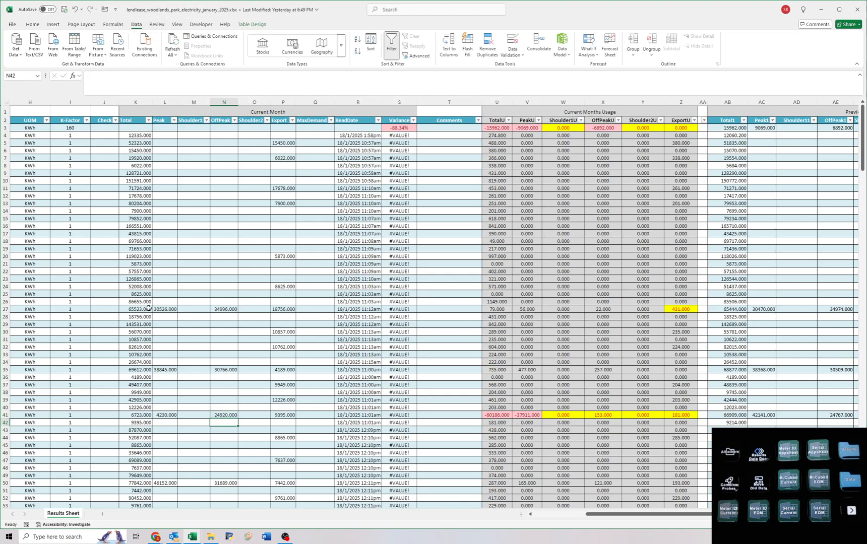
left_click(163, 414)
type("42300")
key("Return")
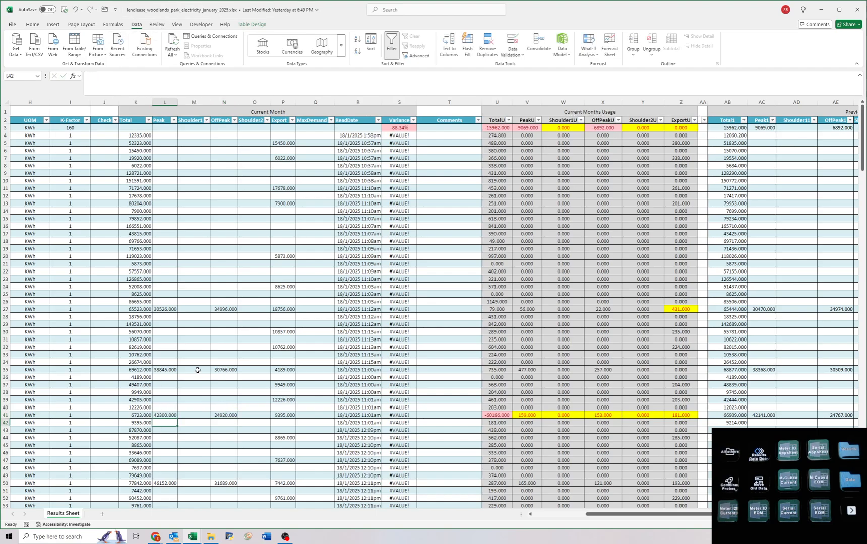
Check the sum of row 41's Peak and OffPeak reads and set its current month Total to 67220.
left_click_drag(167, 418, 221, 415)
key("Escape")
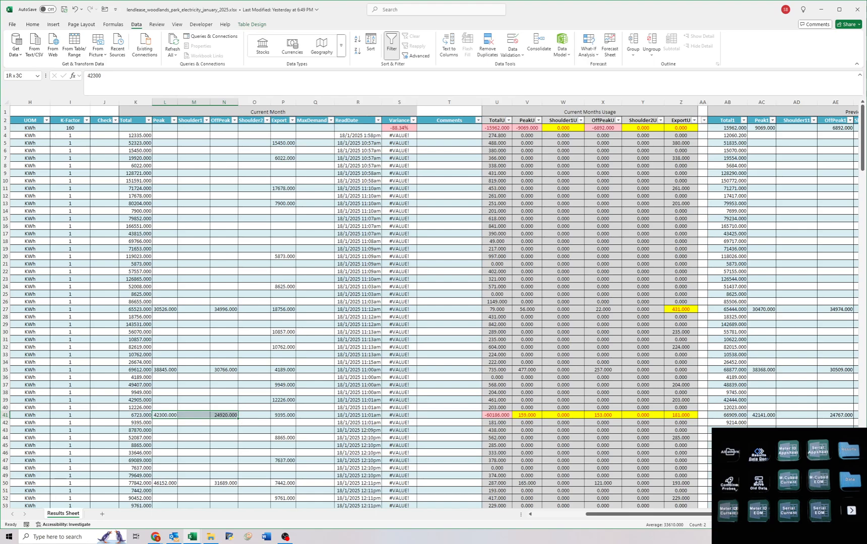
double_click(135, 414)
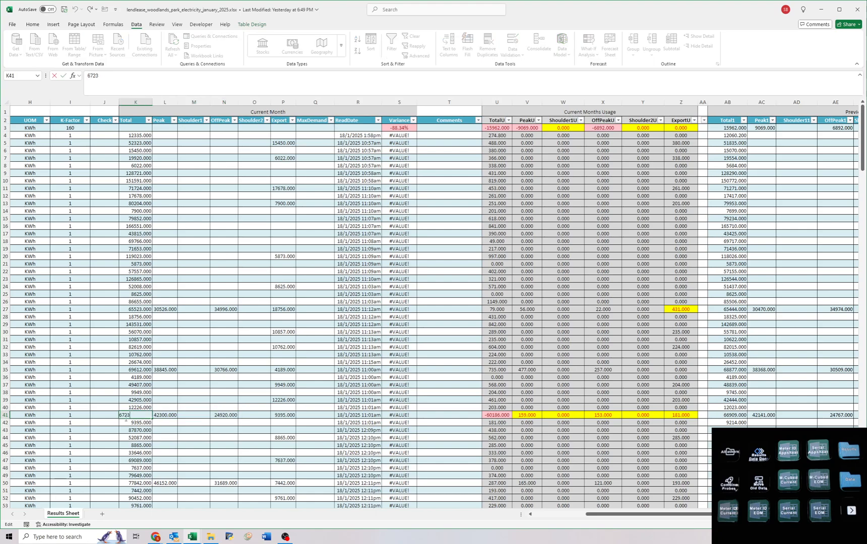
key("BackSpace")
type("20")
key("Return")
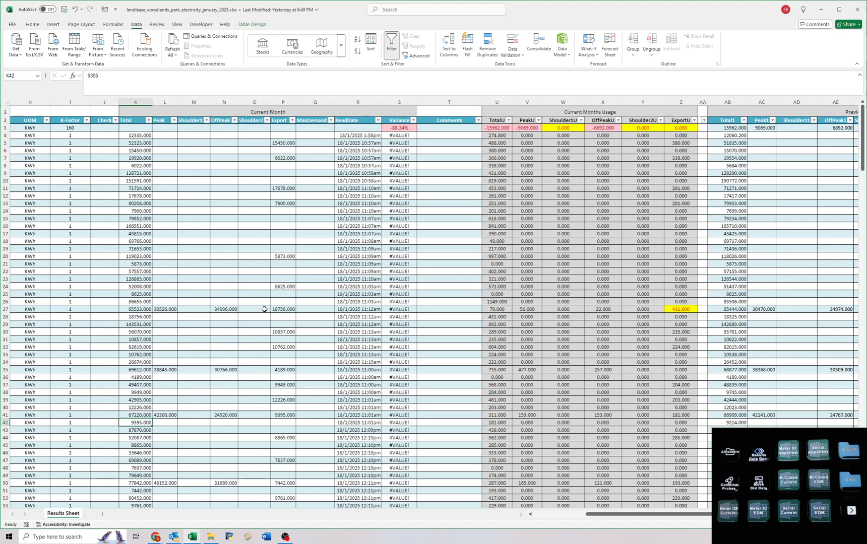
Examine the current month's usage columns down to row 314 for negative or highlighted usage values.
scroll(259, 310, "down", 20)
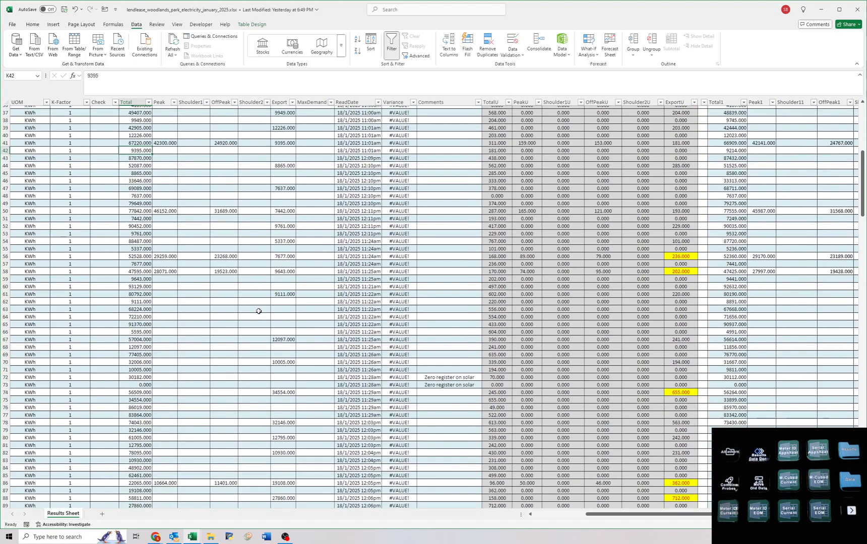
scroll(259, 311, "down", 20)
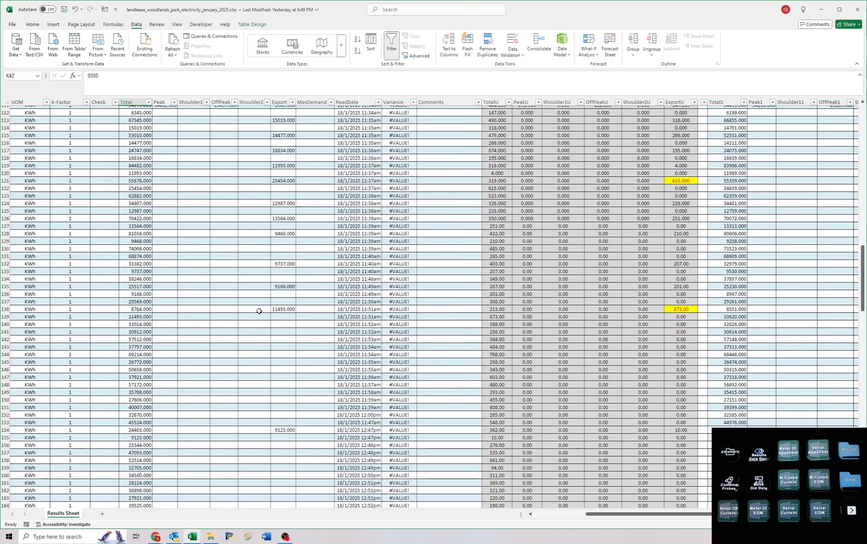
scroll(261, 311, "down", 20)
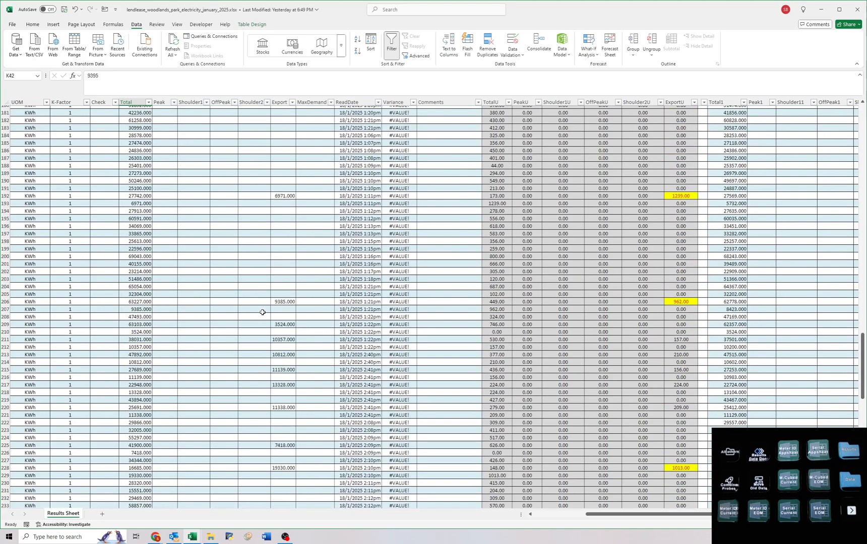
scroll(265, 313, "down", 13)
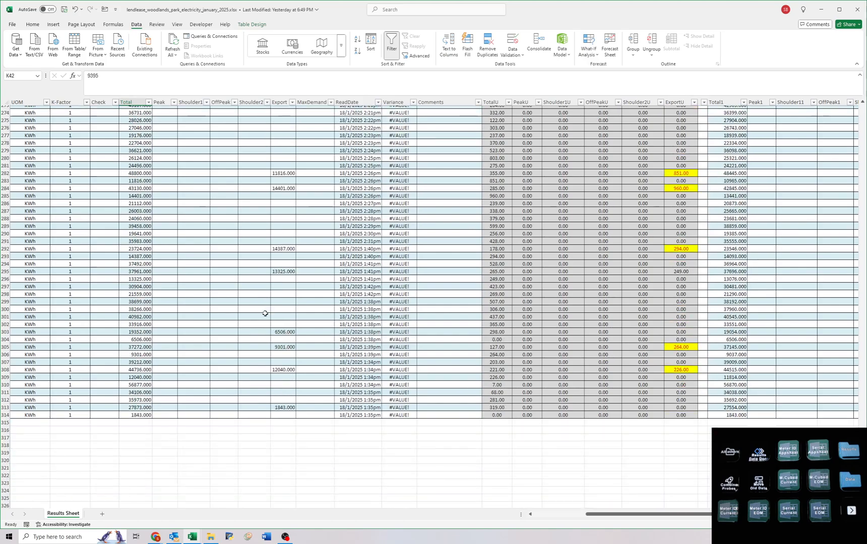
scroll(266, 314, "up", 10)
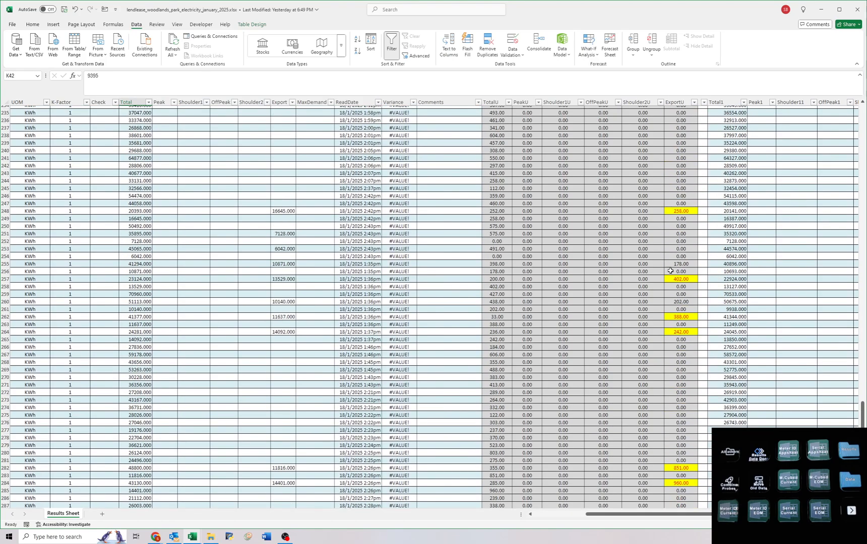
scroll(671, 271, "up", 10)
scroll(675, 310, "up", 13)
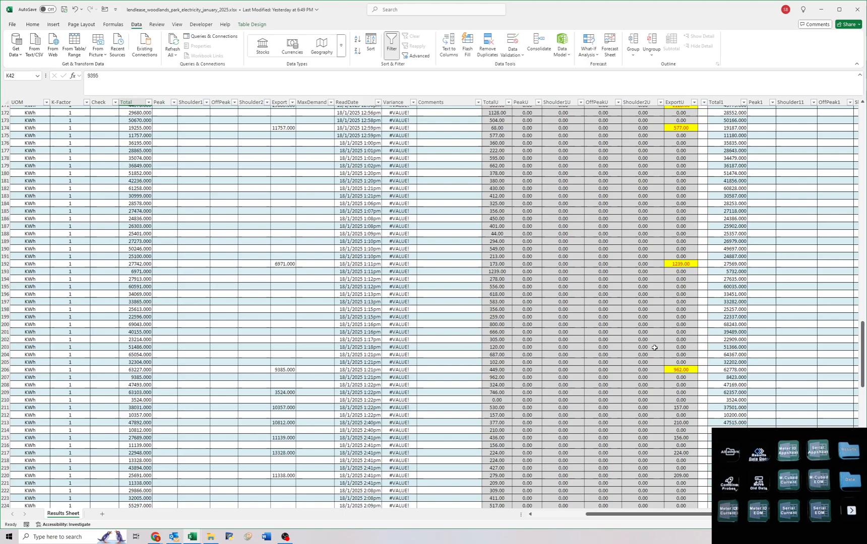
scroll(254, 335, "up", 20)
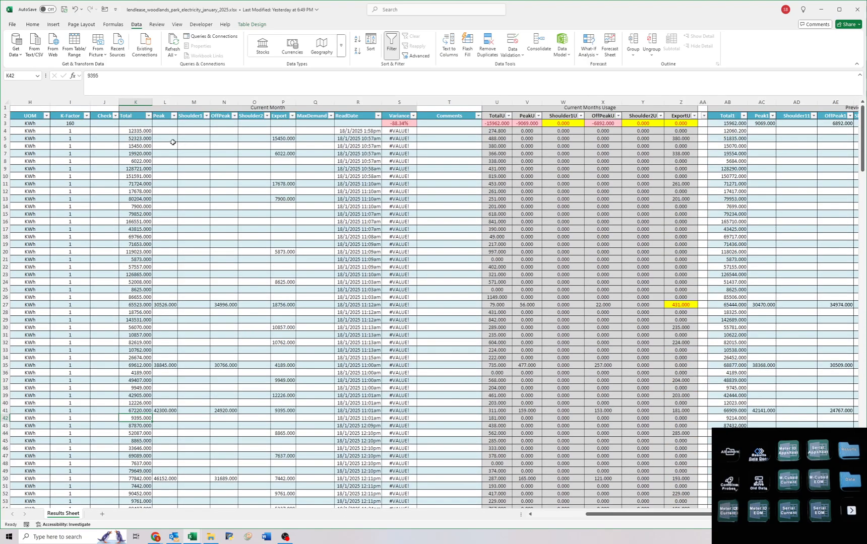
left_click(32, 25)
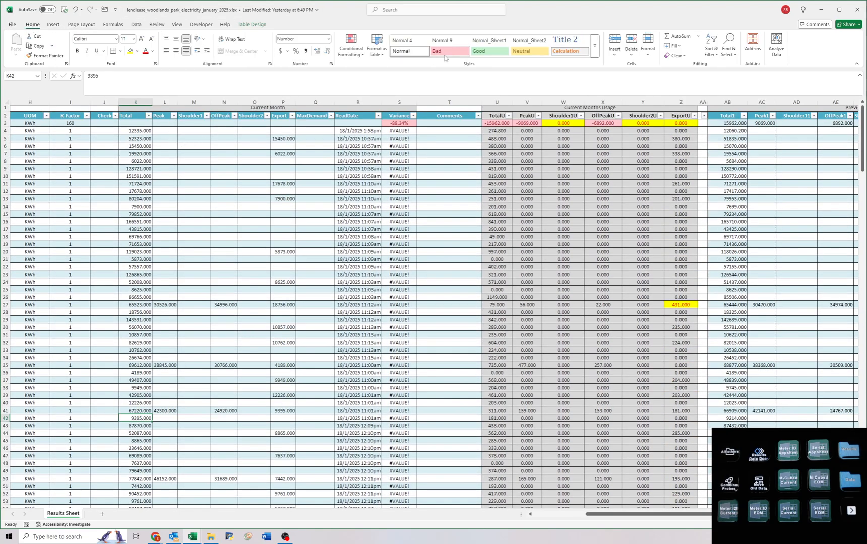
left_click(348, 50)
left_click(228, 207)
left_click(217, 332)
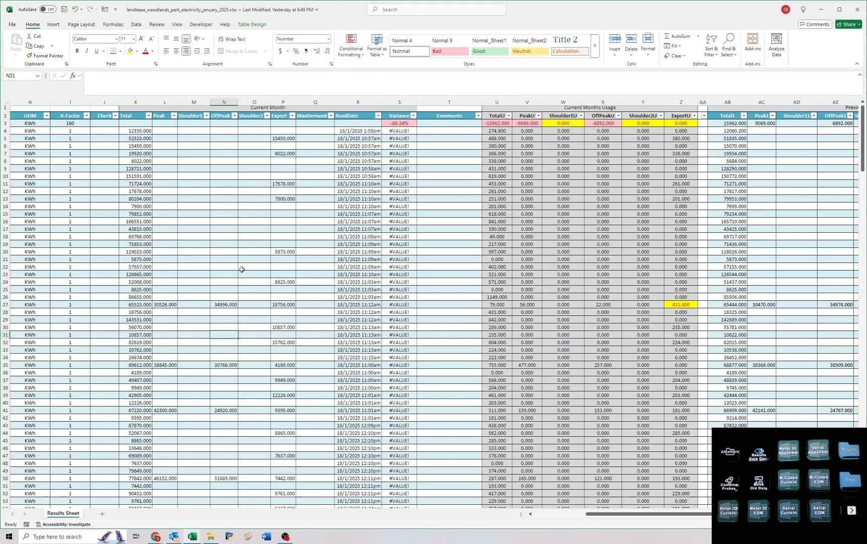
left_click(355, 337)
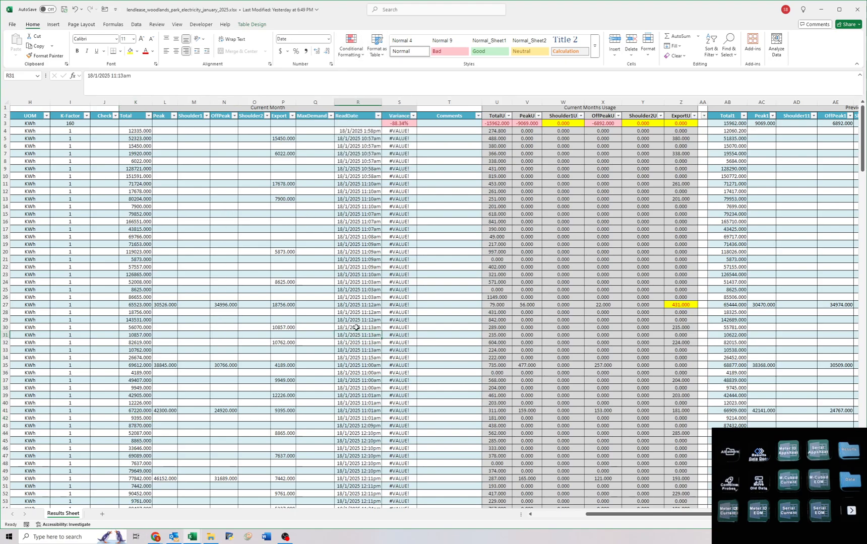
left_click(356, 139)
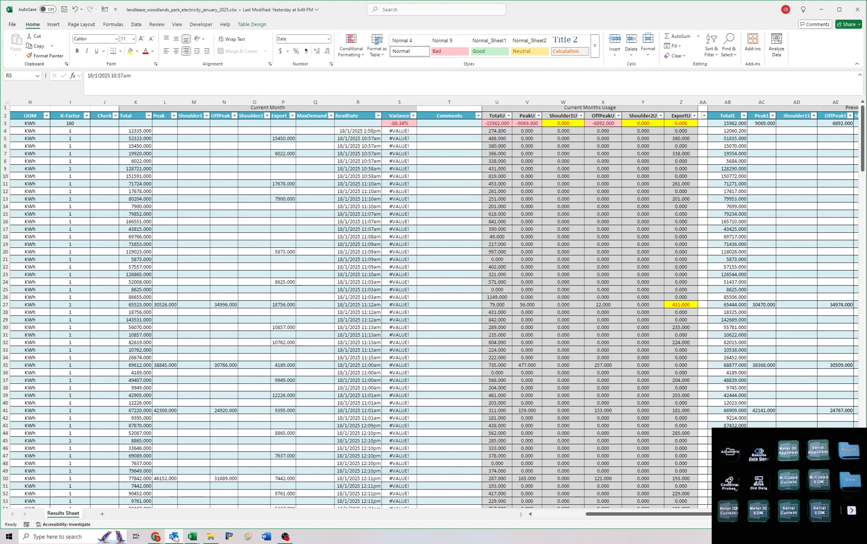
Switch to the Woodlands Park water January 2025 workbook.
mouse_move(192, 535)
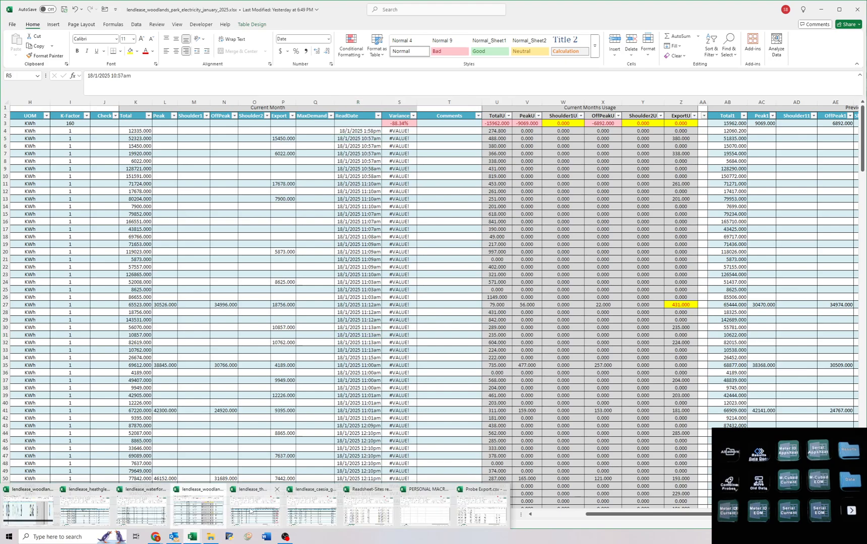
left_click(42, 504)
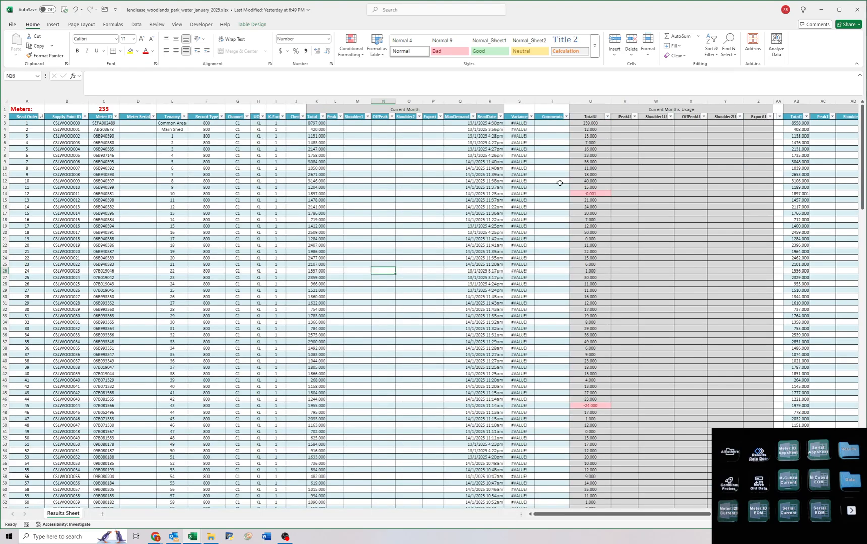
Set the first current month ReadDate to 16/01/2025 and fill it down the column for every meter.
left_click(460, 207)
left_click(490, 168)
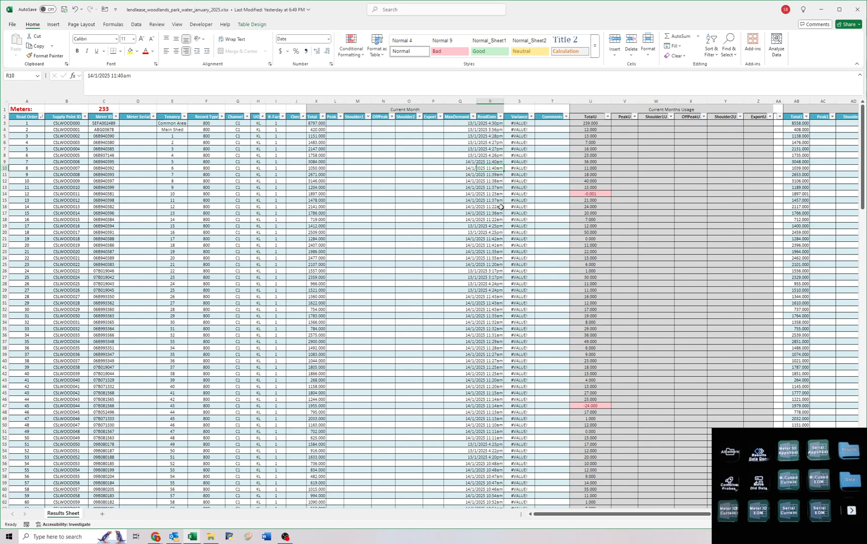
left_click(486, 136)
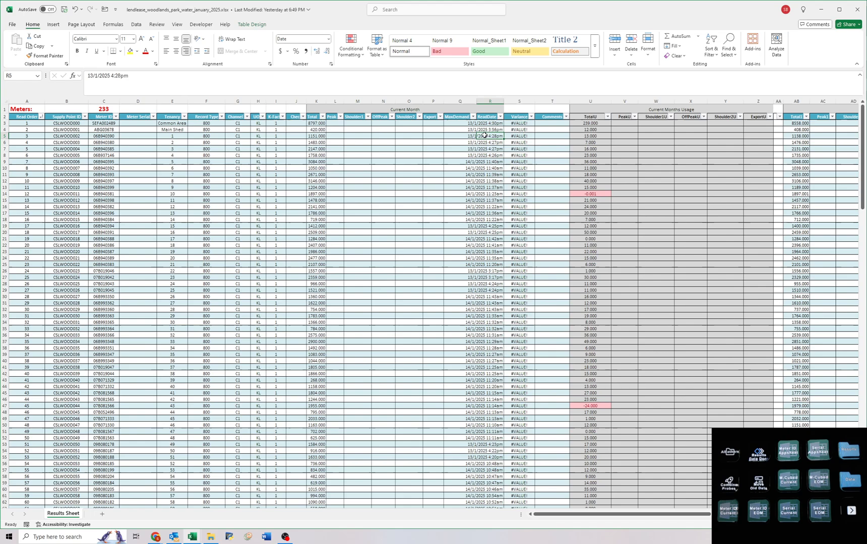
left_click(483, 162)
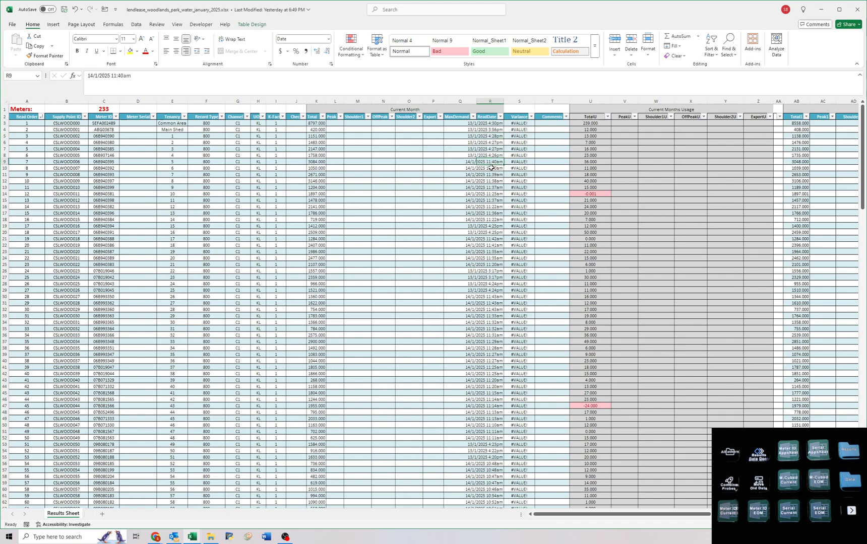
left_click(492, 123)
type("16/01/2025")
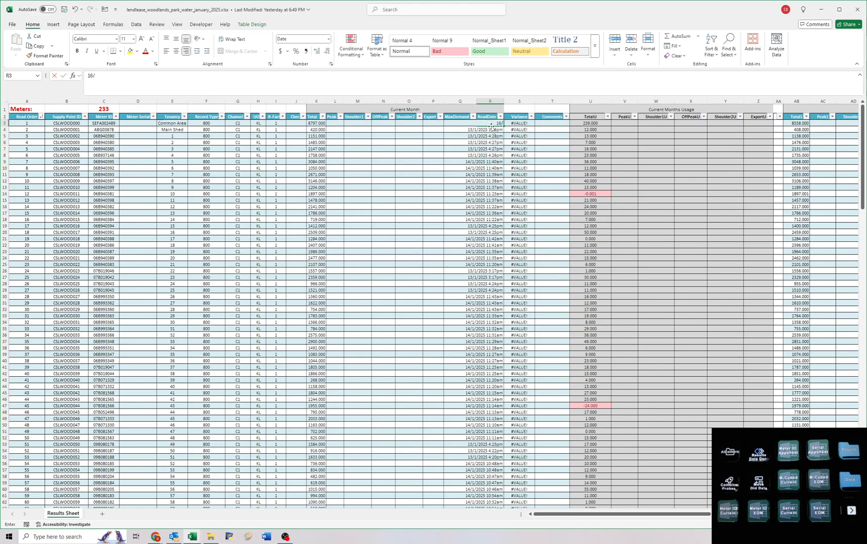
key("Return")
left_click(497, 124)
left_click_drag(504, 126, 497, 542)
key("ctrl+Home")
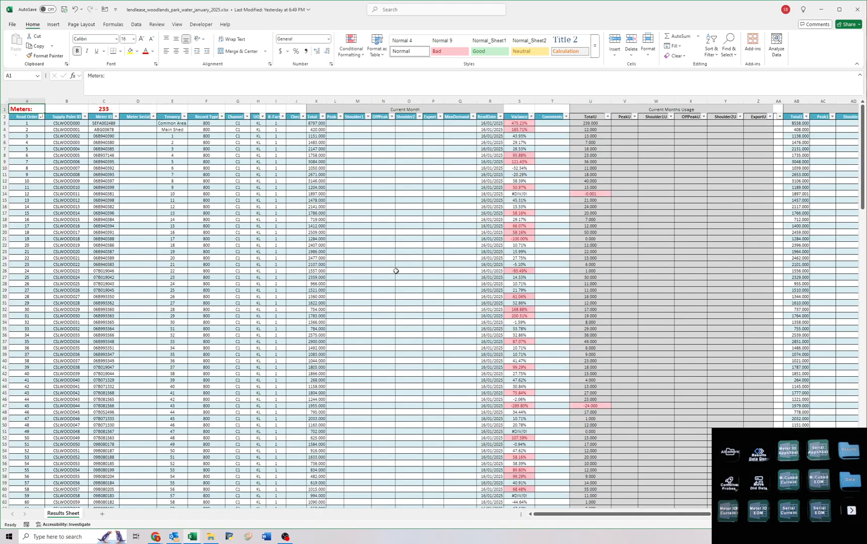
Correct the current month Total in row 14 to 1897.001.
left_click(389, 259)
left_click_drag(572, 194, 298, 195)
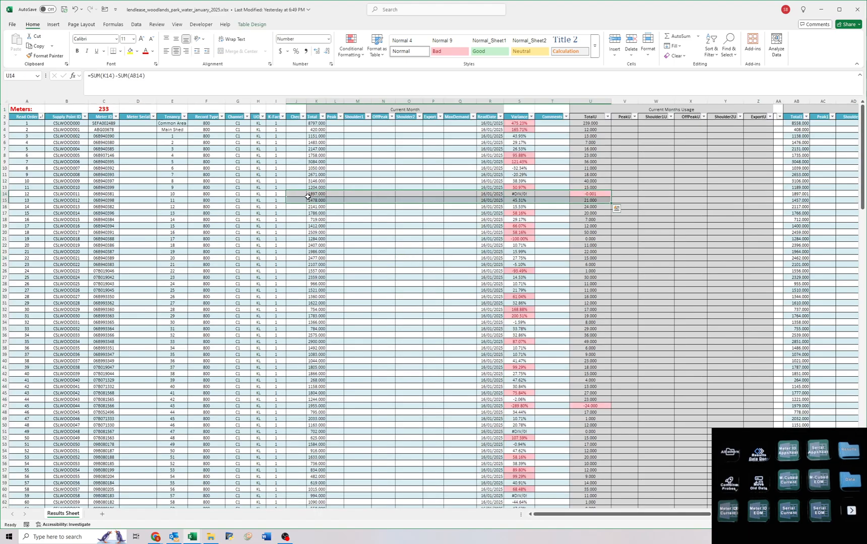
left_click(312, 194)
left_click(137, 79)
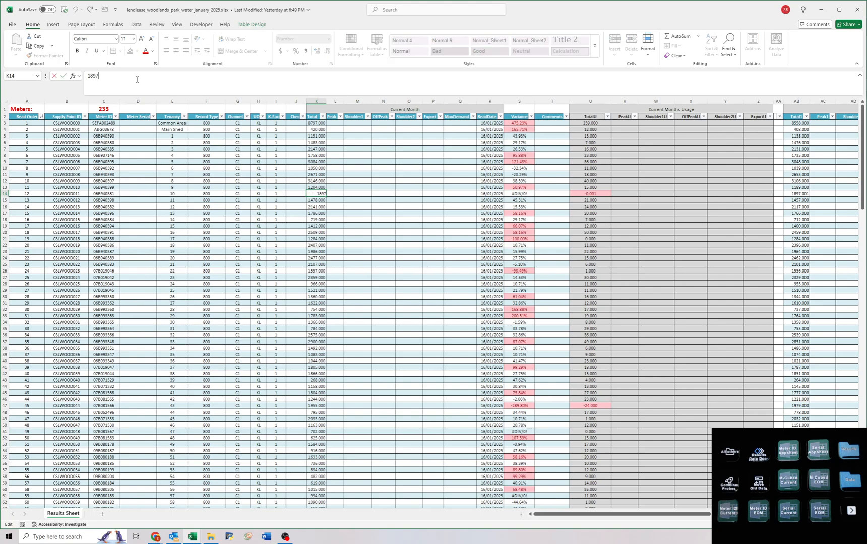
type(".001")
key("Return")
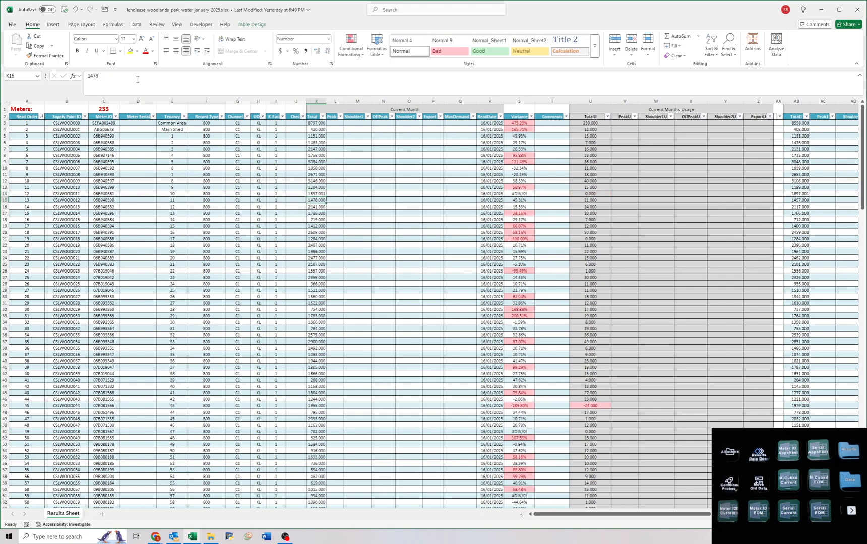
Compare row 47's negative usage with its previous reads and set its current month Total to 1985.
left_click_drag(325, 407, 97, 406)
left_click(98, 406)
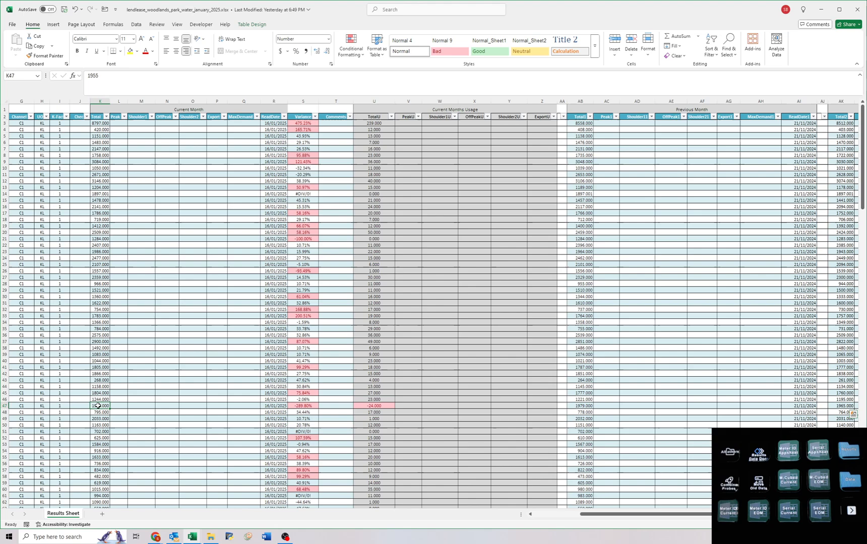
type("1955")
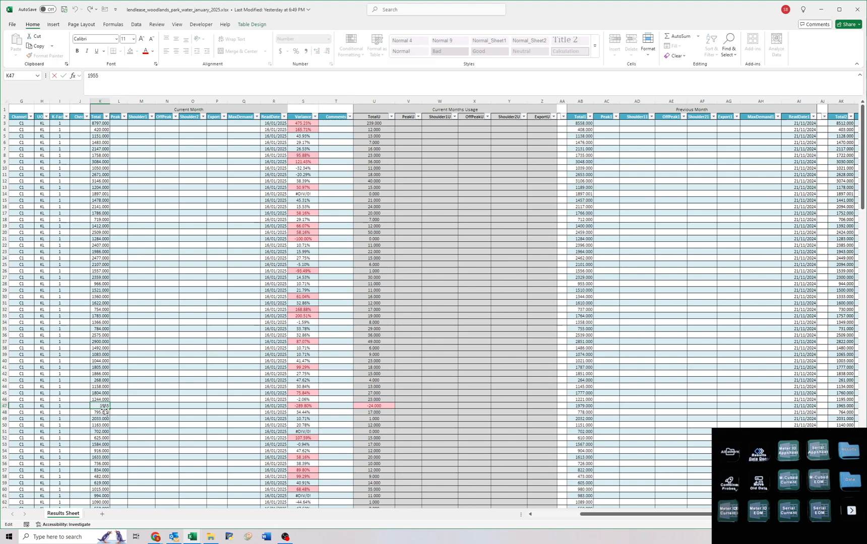
key("Return")
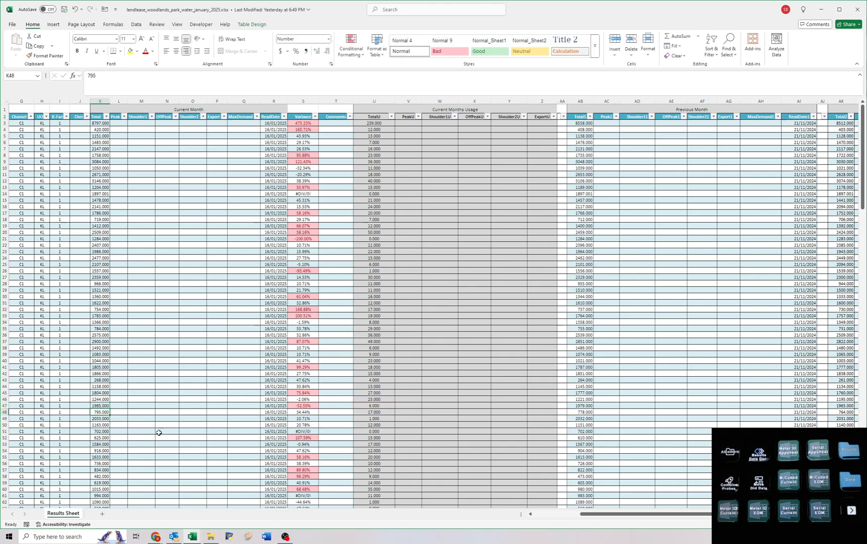
Copy the meter ID from row 47, search for it in the Airtable Sites read view, and open its record.
key("Up")
key("Left")
key("Left")
key("Left")
key("Left")
key("Left")
key("Left")
key("Left")
key("Left")
key("Left")
key("Right")
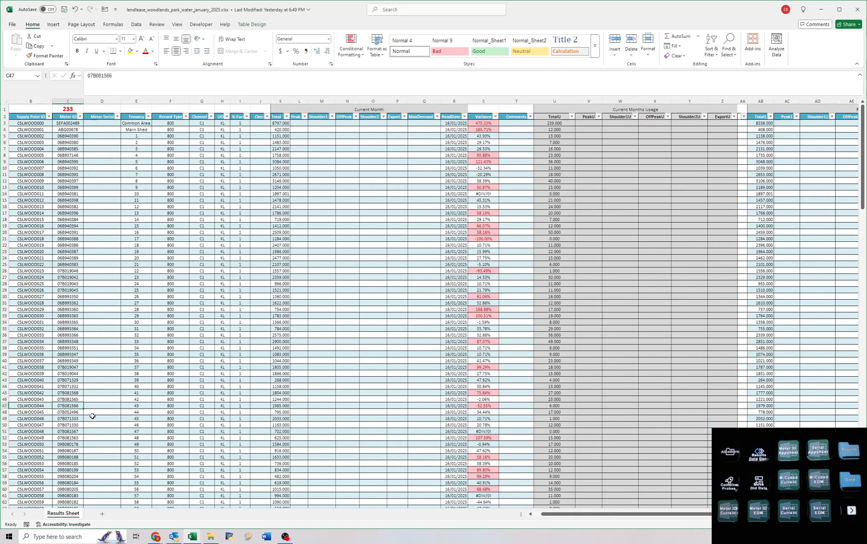
left_click(136, 536)
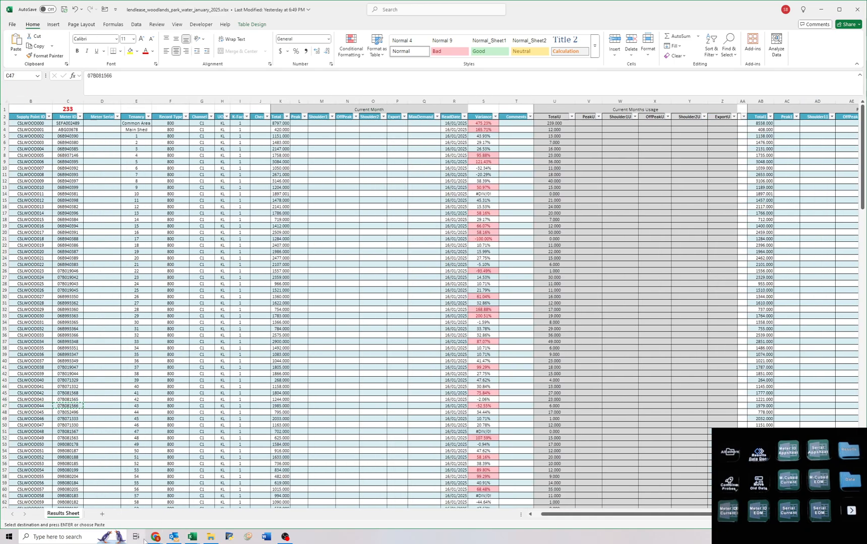
left_click(136, 536)
mouse_move(155, 536)
left_click(176, 513)
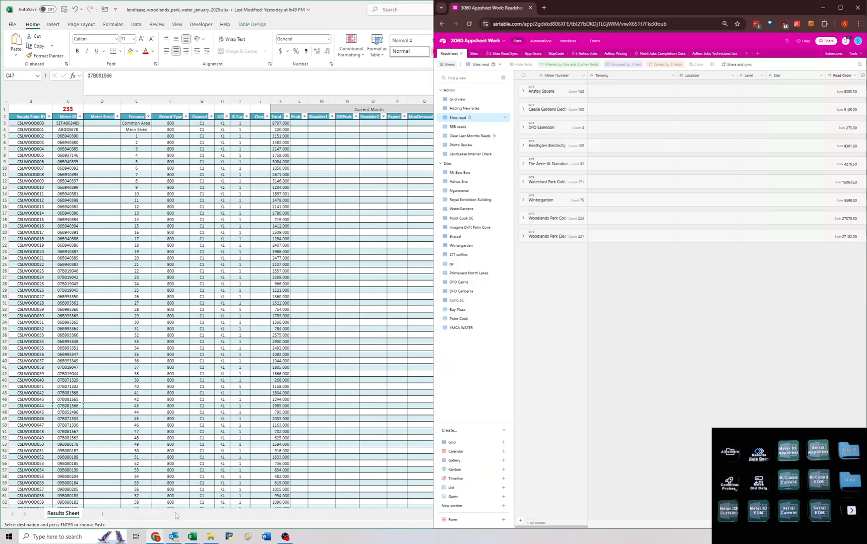
key("ctrl+f")
type("07B081566")
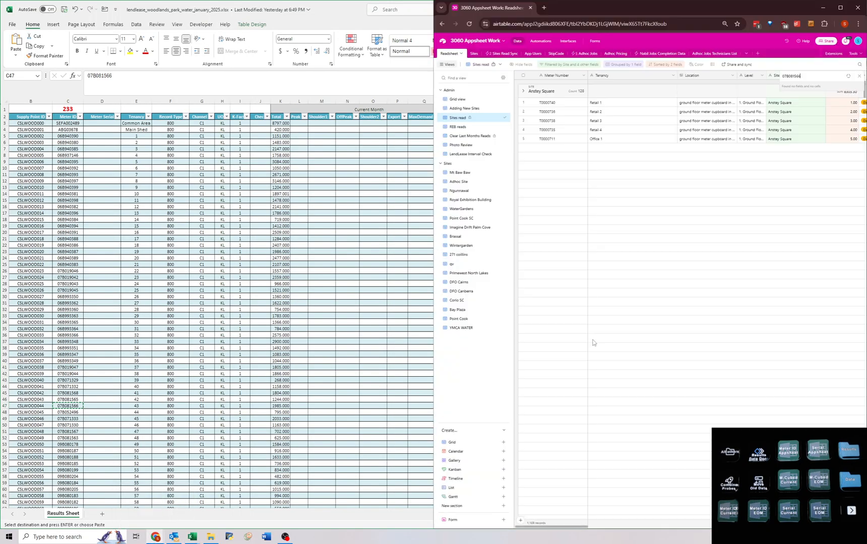
left_click(536, 503)
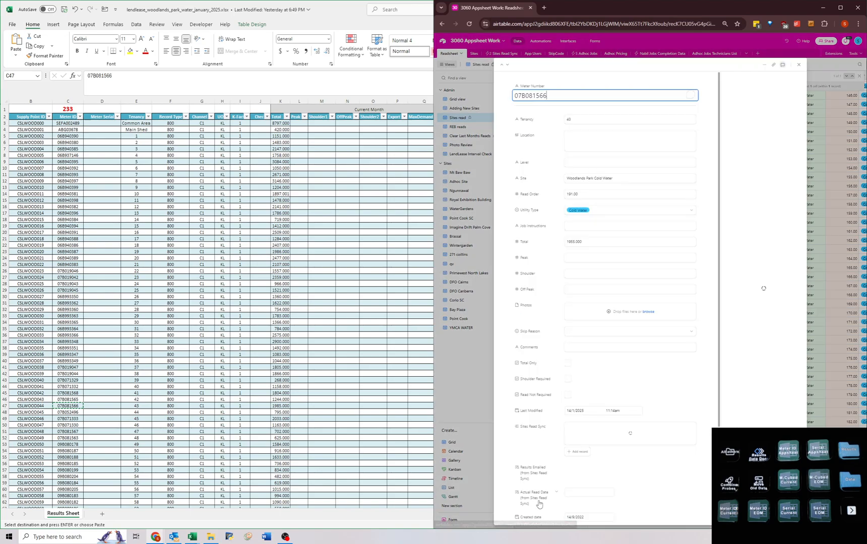
Enter "Photo please" as the meter's Job Instructions, close the record, and return to the water workbook in Excel.
left_click(576, 227)
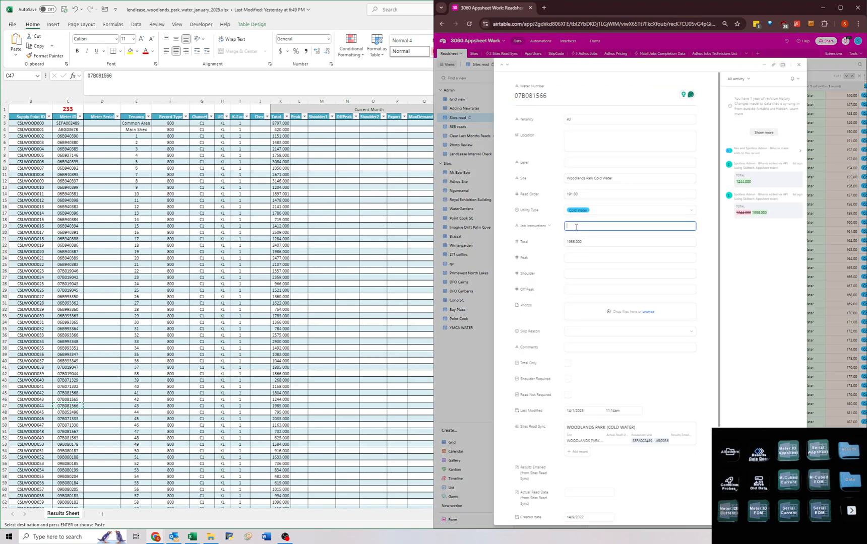
type("Photo please - Mar '25")
left_click(475, 371)
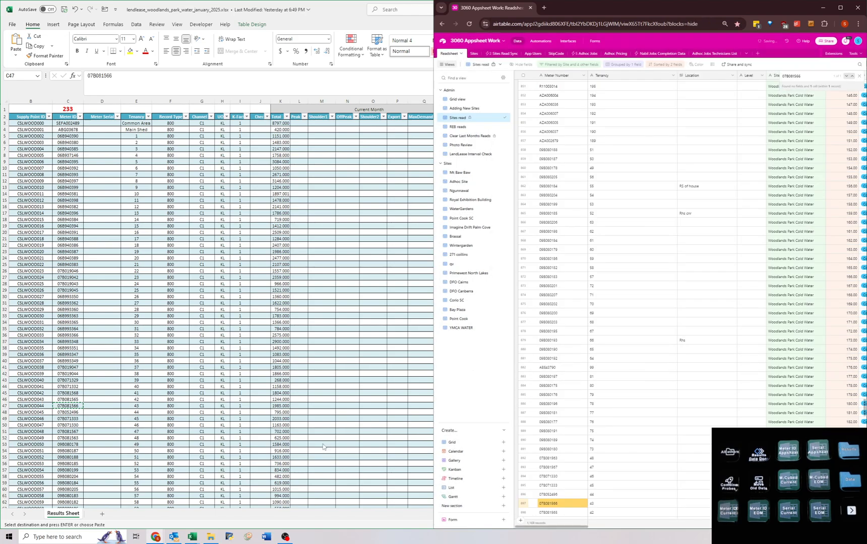
left_click(71, 407)
key("Escape")
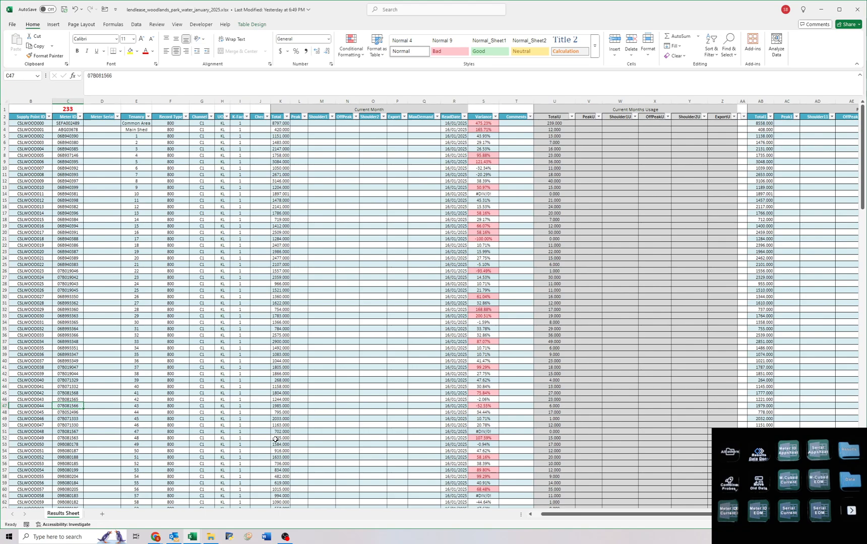
Try 1995 as row 47's current month Total to check the variance, and undo that change.
left_click_drag(278, 408, 477, 405)
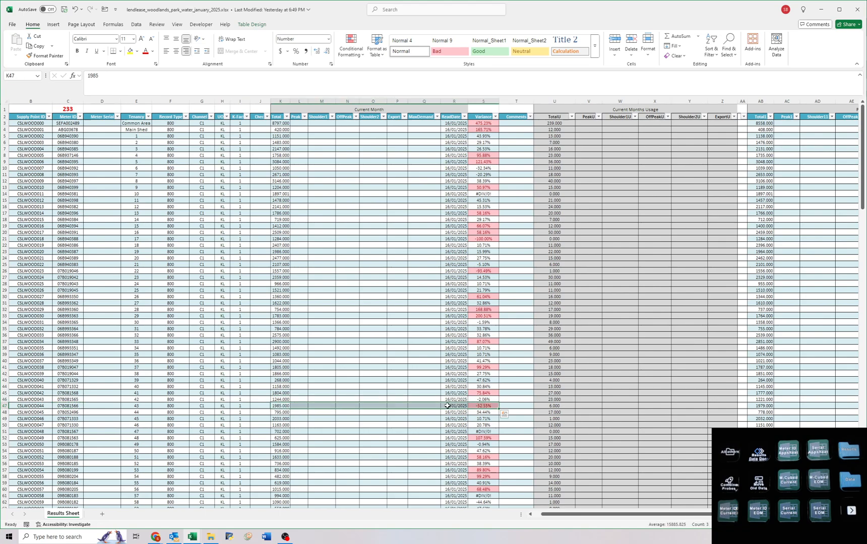
left_click(449, 406)
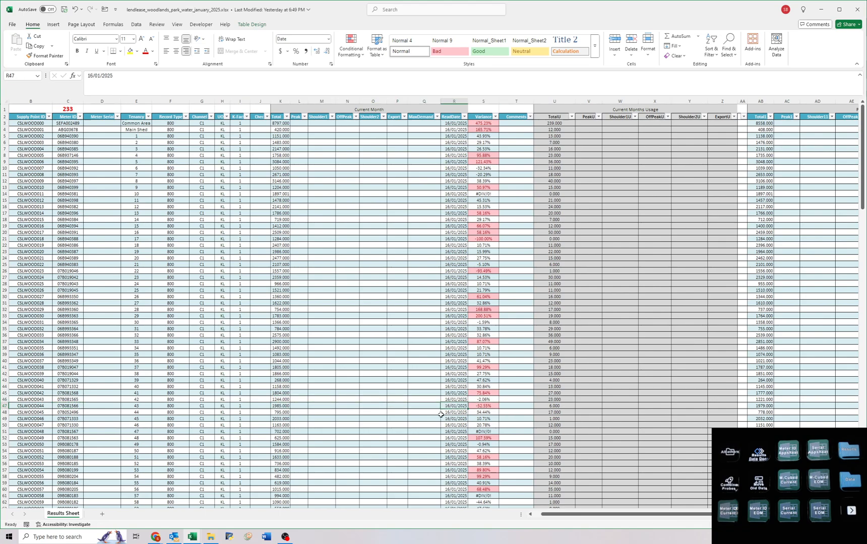
double_click(277, 407)
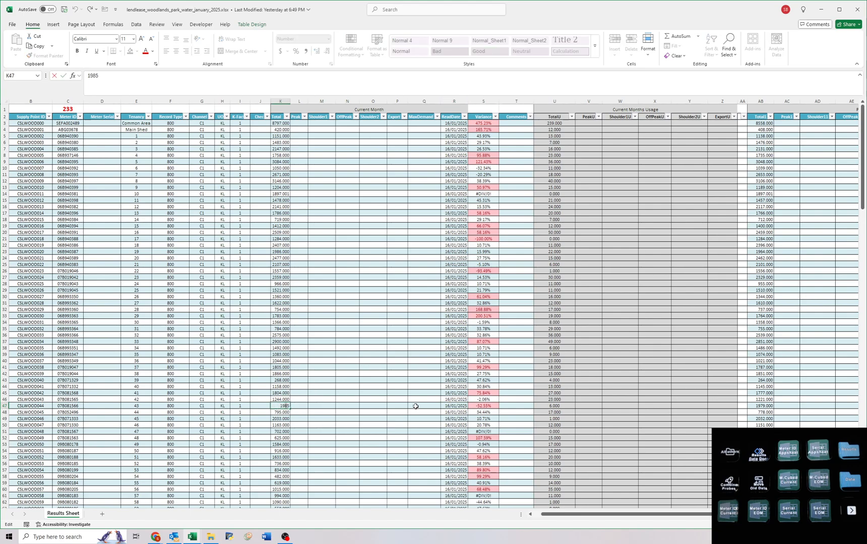
type("9")
key("Return")
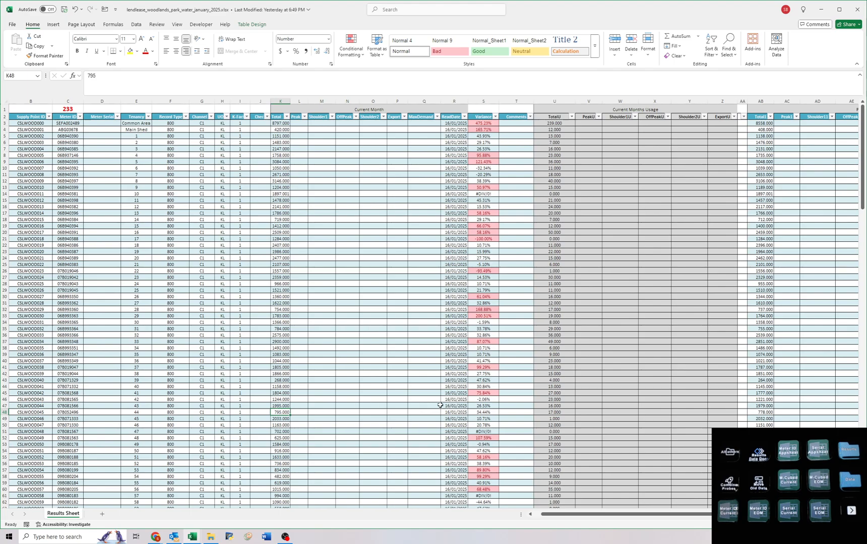
left_click(483, 405)
key("ctrl+z")
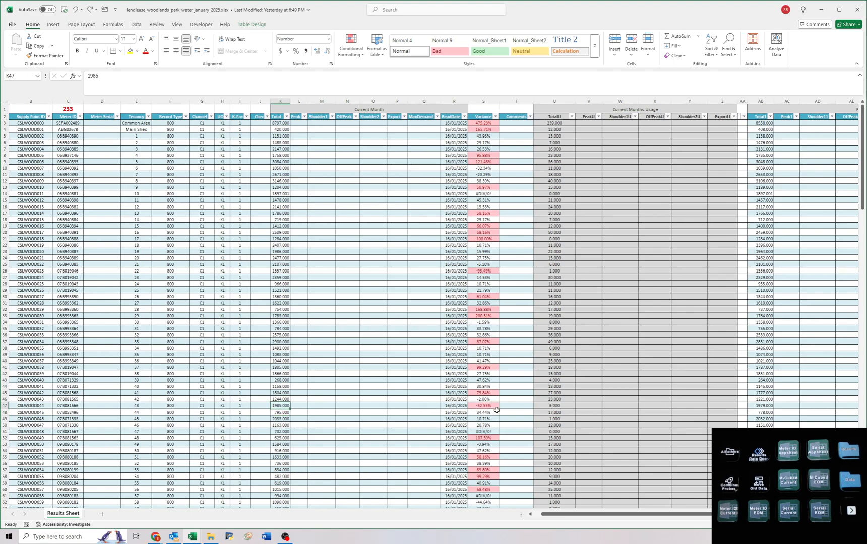
Check the remaining usage values down to row 105 and compare that row's current Total with its previous reads.
scroll(354, 381, "down", 12)
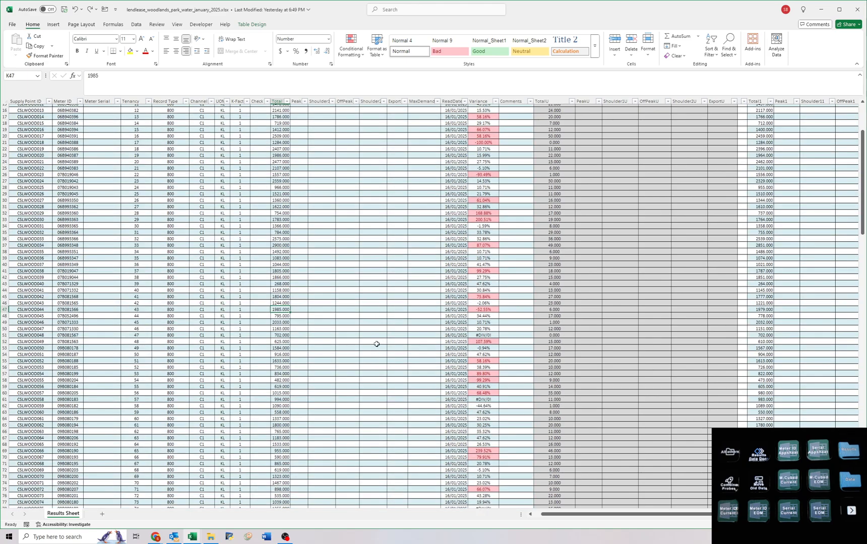
scroll(355, 360, "down", 8)
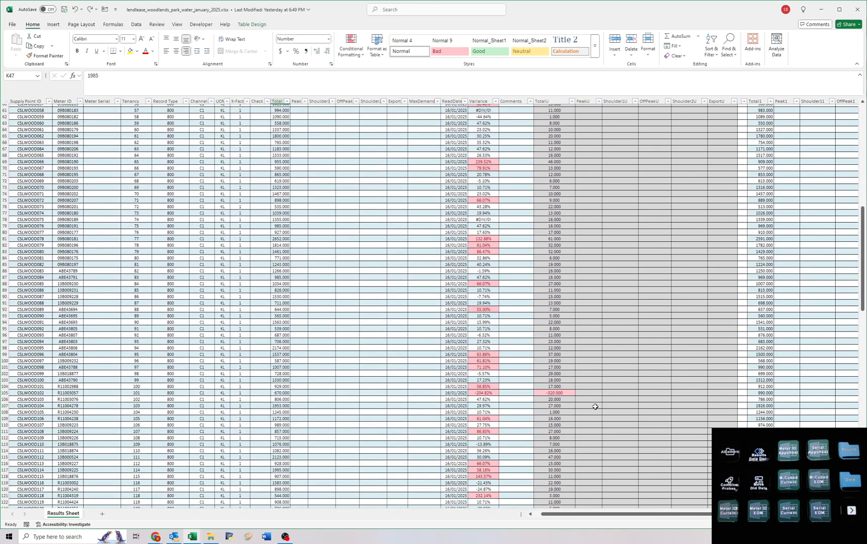
left_click_drag(756, 392, 98, 394)
left_click(812, 393)
left_click(99, 394)
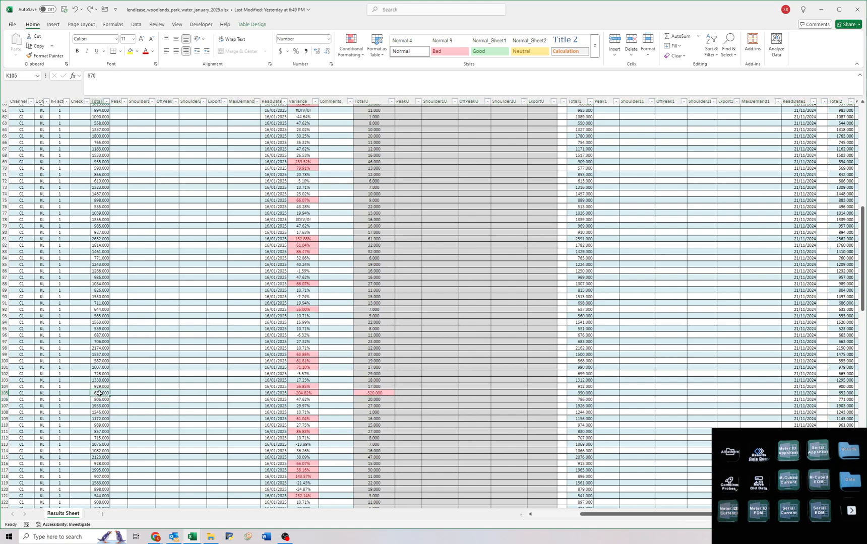
Look up row 105's meter ID in Airtable, open its record, and show more of its revision history.
key("ctrl+Left")
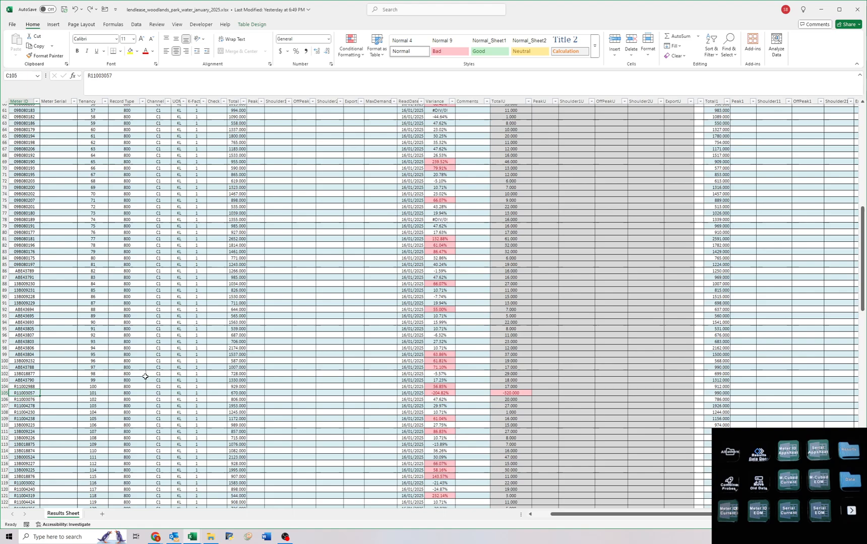
key("ctrl+c")
key("alt+Tab")
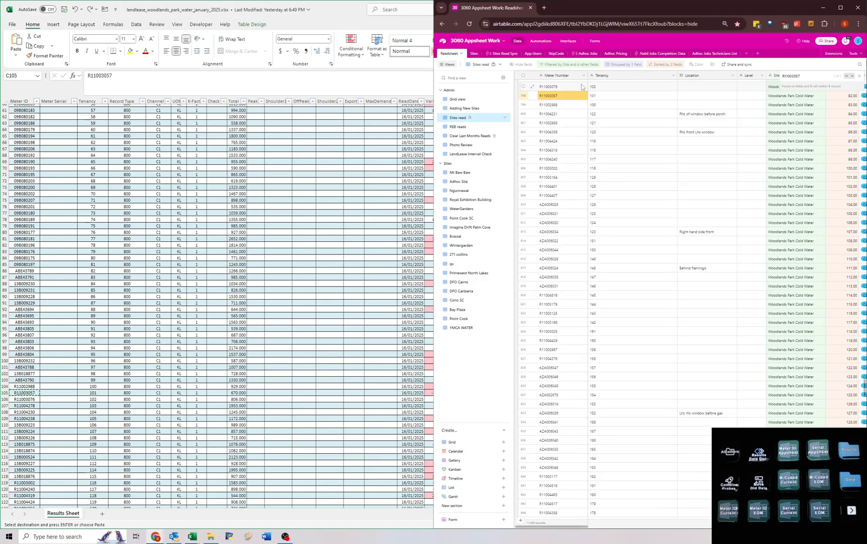
left_click(532, 95)
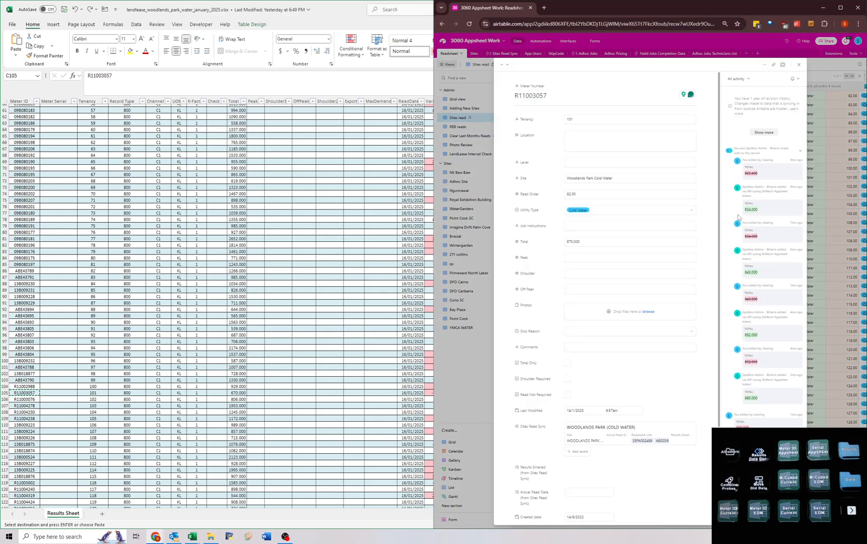
left_click(764, 133)
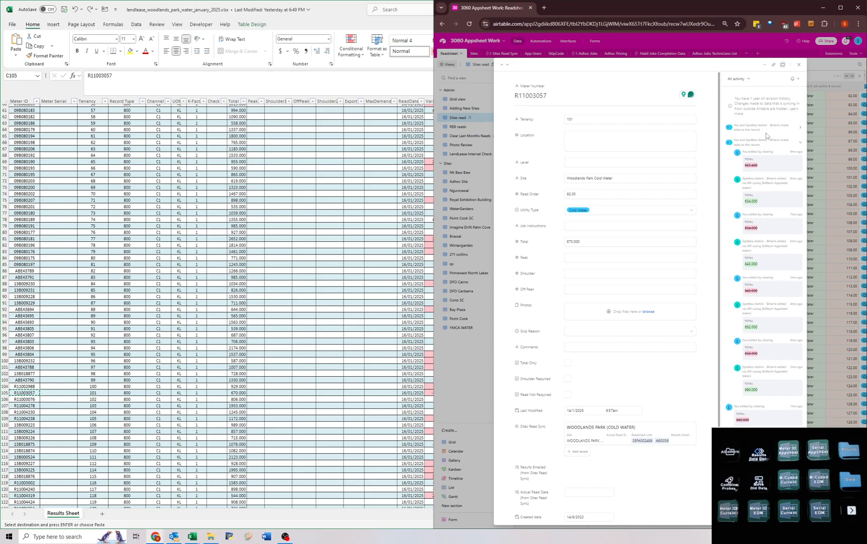
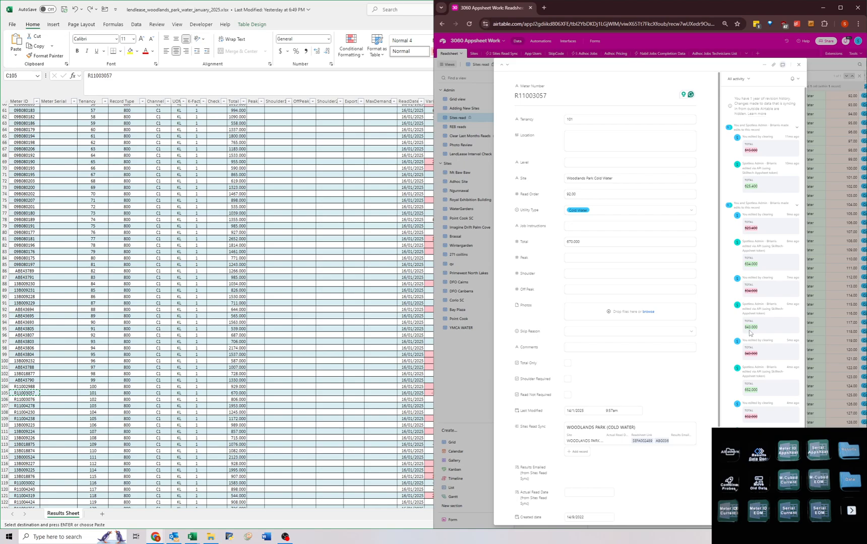
Close the meter record and compare row 105's usage with its current month Total in the water workbook.
left_click(819, 357)
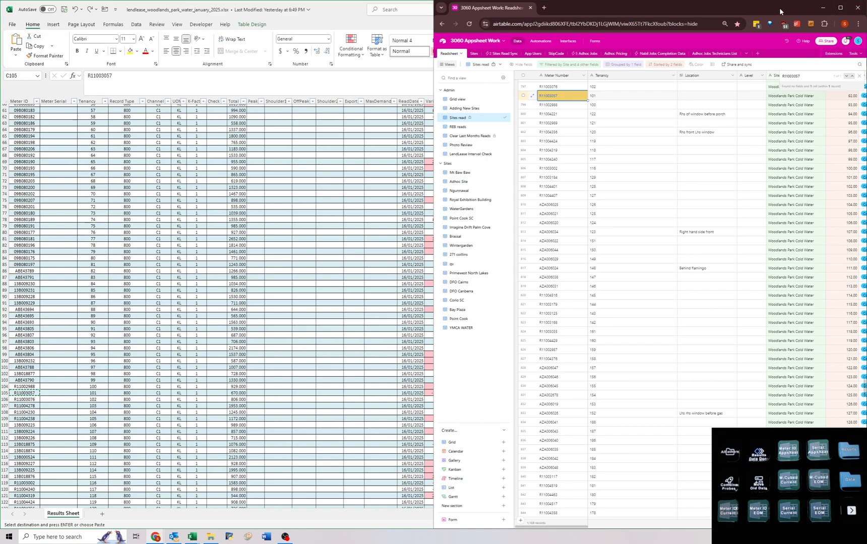
left_click(215, 389)
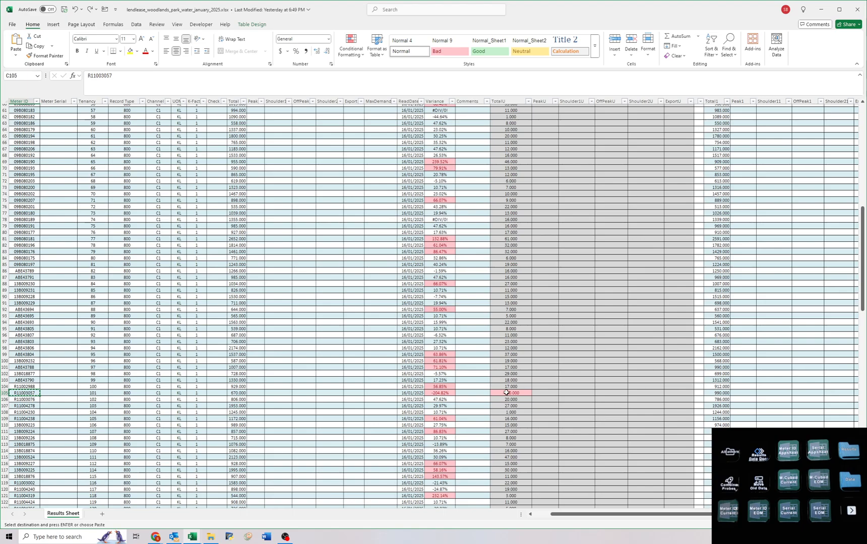
left_click_drag(506, 393, 220, 394)
key("alt+Tab")
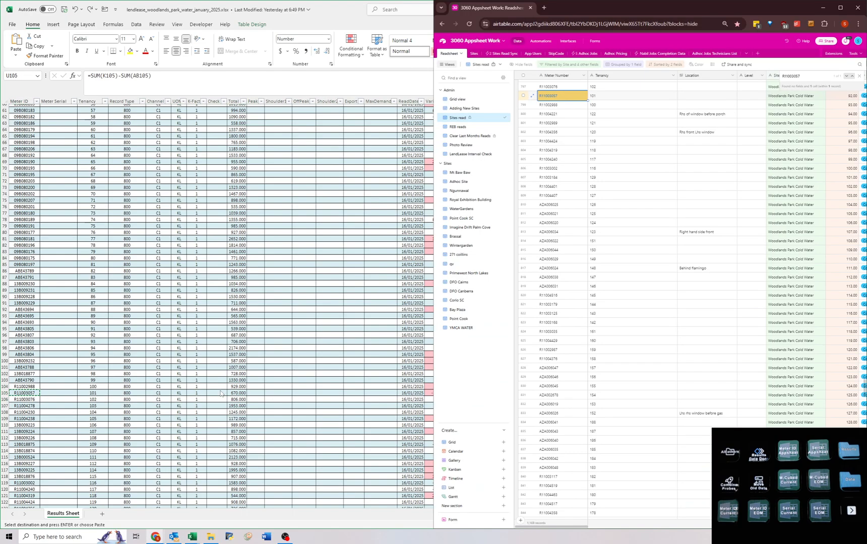
Enter "Photo please" as the Job Instructions of row 105's meter in Airtable, close the record, and return to the water workbook.
left_click(533, 95)
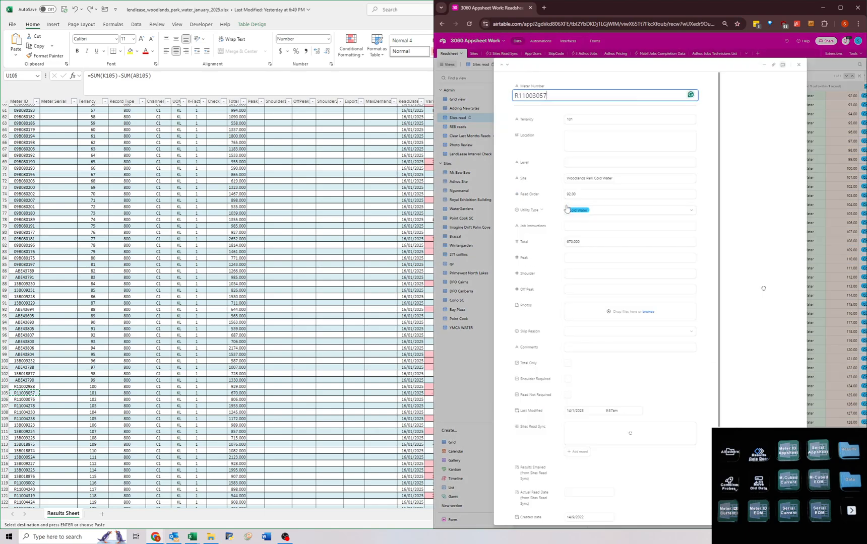
left_click(578, 225)
type("Photo pl")
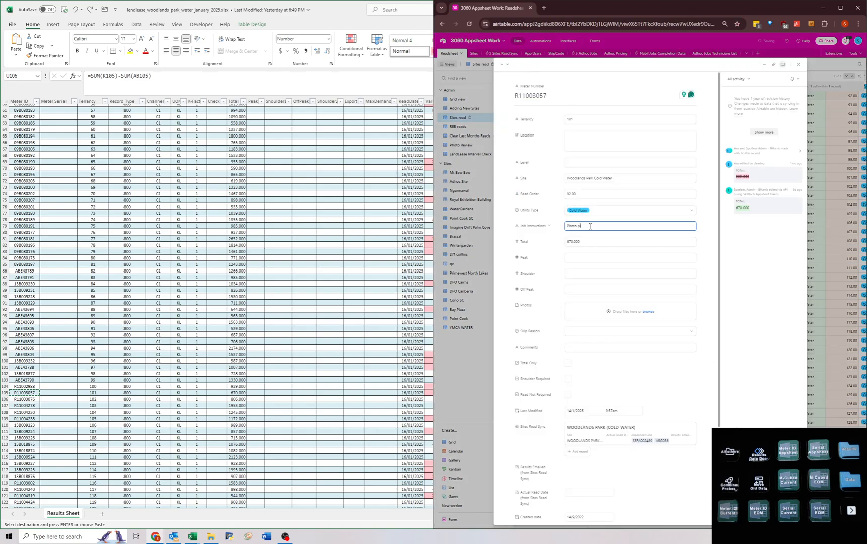
type("ease")
left_click(699, 260)
left_click(452, 388)
left_click(347, 297)
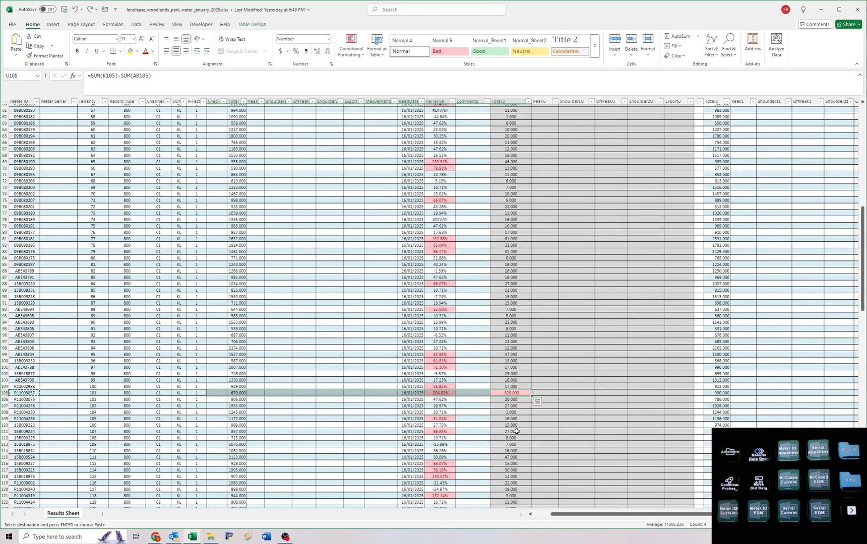
Compare row 105 with its previous reads and comment "Reads are confusing. Getting photo next cycle" on that row.
left_click_drag(505, 393, 809, 393)
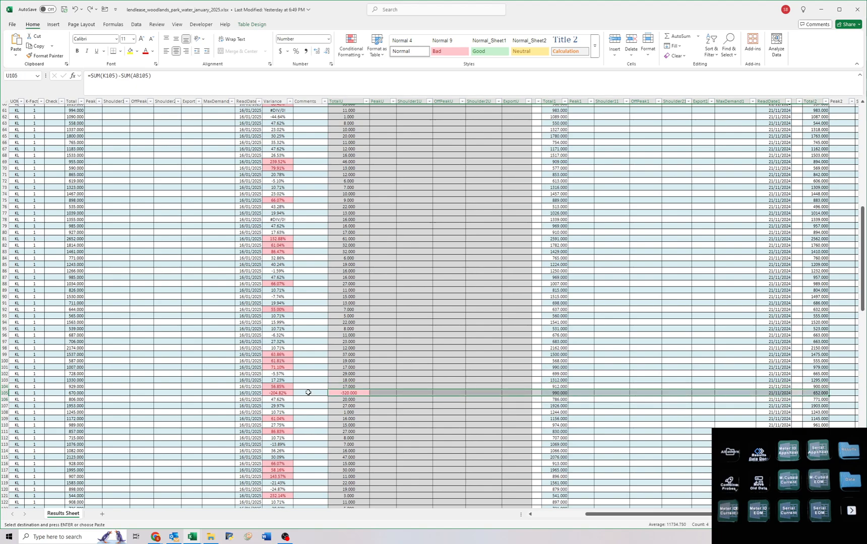
left_click(310, 393)
type("Rer")
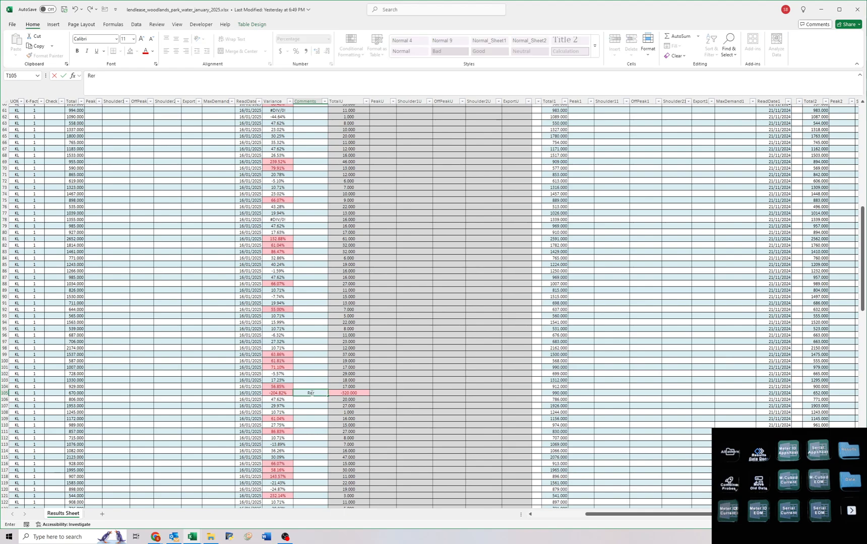
key("BackSpace")
key("BackSpace")
key("BackSpace")
type("ads are confus")
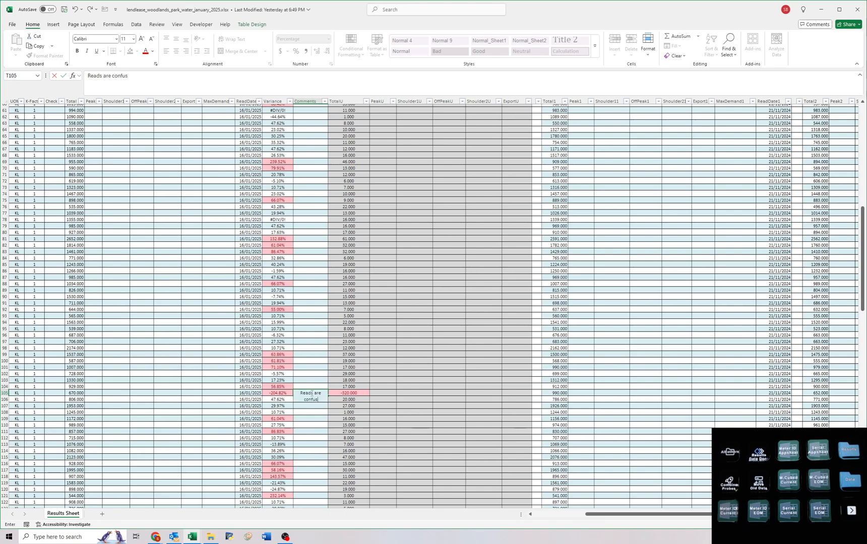
type("ing. Getting photo")
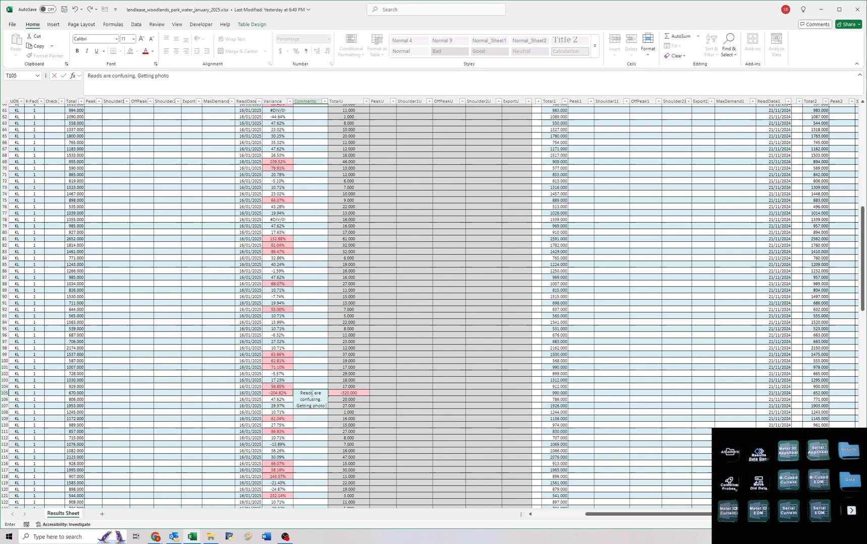
type(" next cycle")
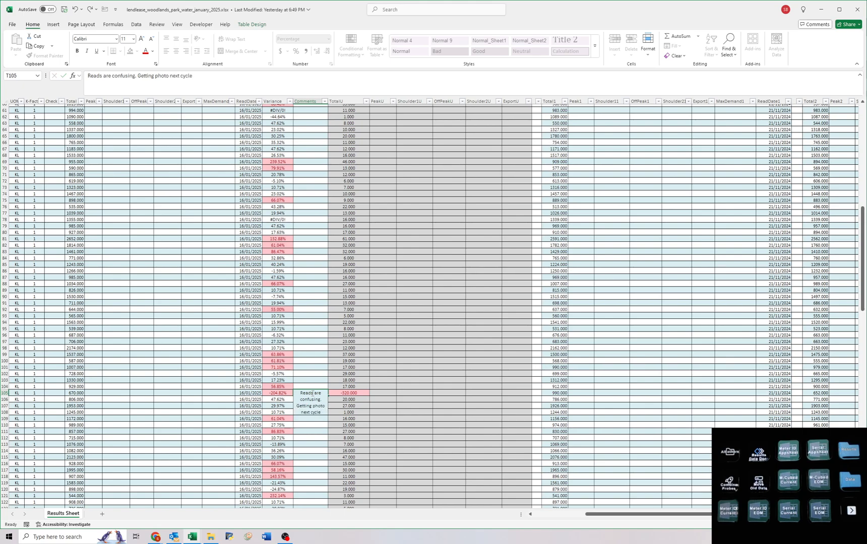
key("ctrl+Return")
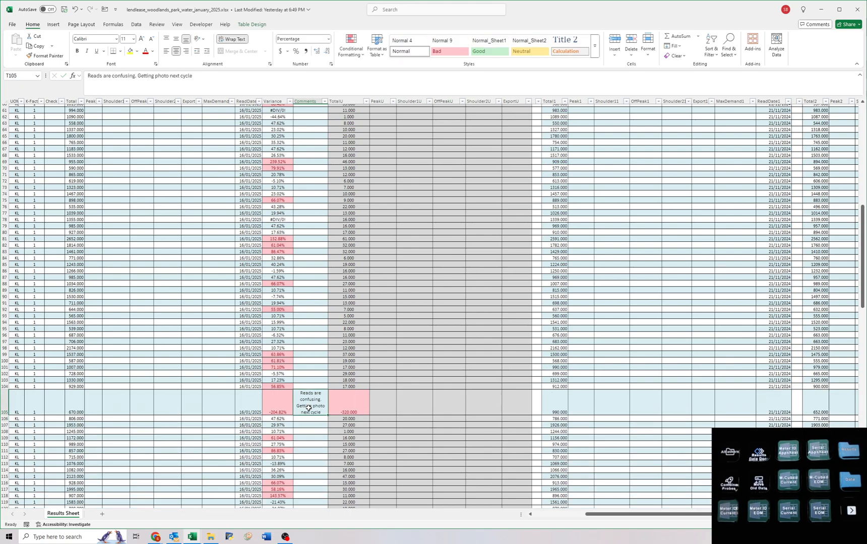
left_click_drag(310, 409, 9, 401)
left_click(96, 403)
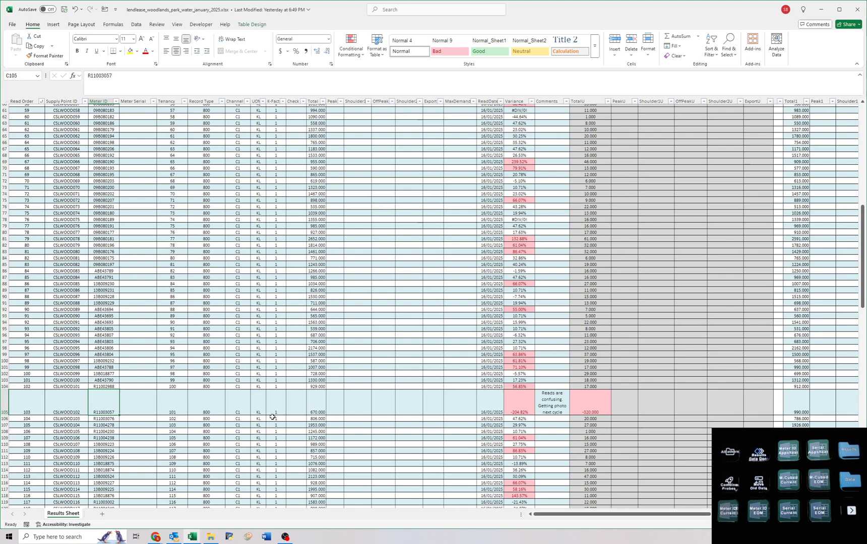
Clear row 105's comment and fill that row's Comments and current month Total cells with yellow.
left_click(545, 406)
key("Delete")
left_click(130, 51)
key("Left")
key("Left")
key("Left")
key("Left")
key("Left")
key("Left")
key("Left")
key("Left")
key("Left")
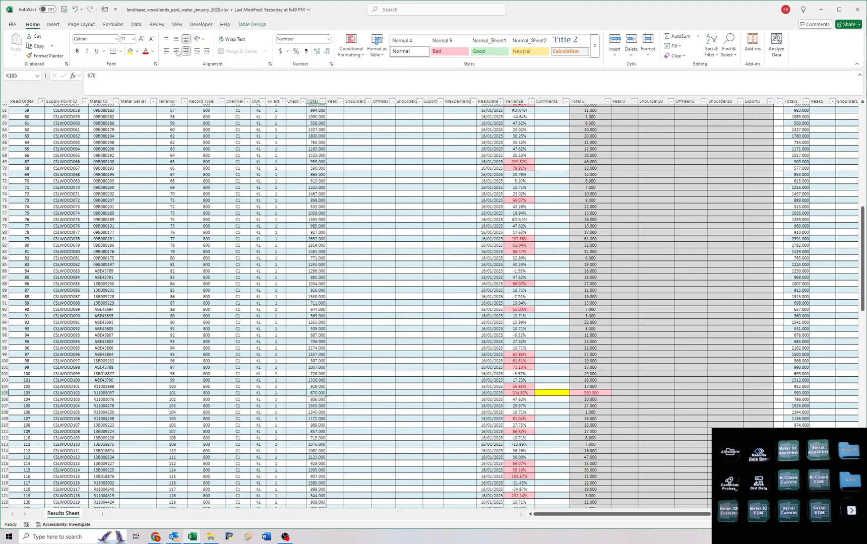
left_click(129, 51)
Check row 105's meter and its neighbouring tenancies in the Airtable list, and return to the water workbook.
scroll(394, 446, "down", 6)
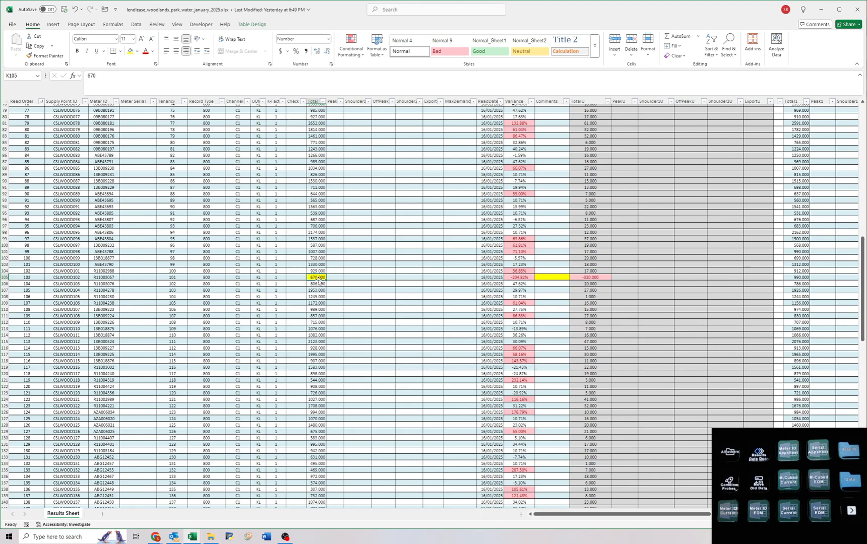
key("alt+Tab")
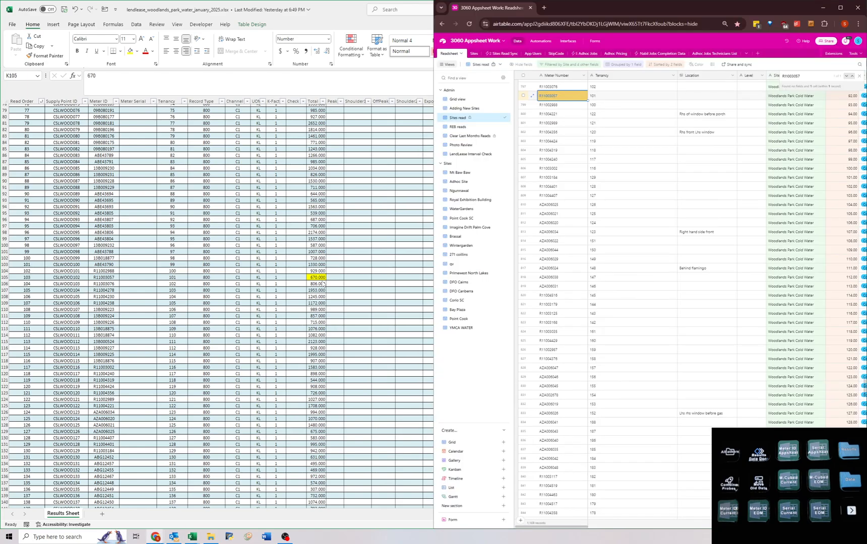
left_click_drag(559, 96, 554, 125)
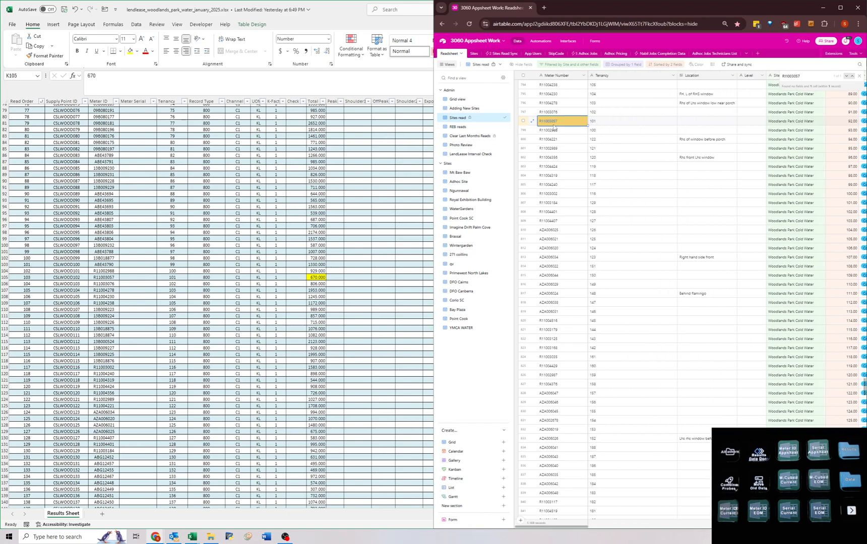
left_click(613, 122)
left_click(560, 124)
key("alt+Tab")
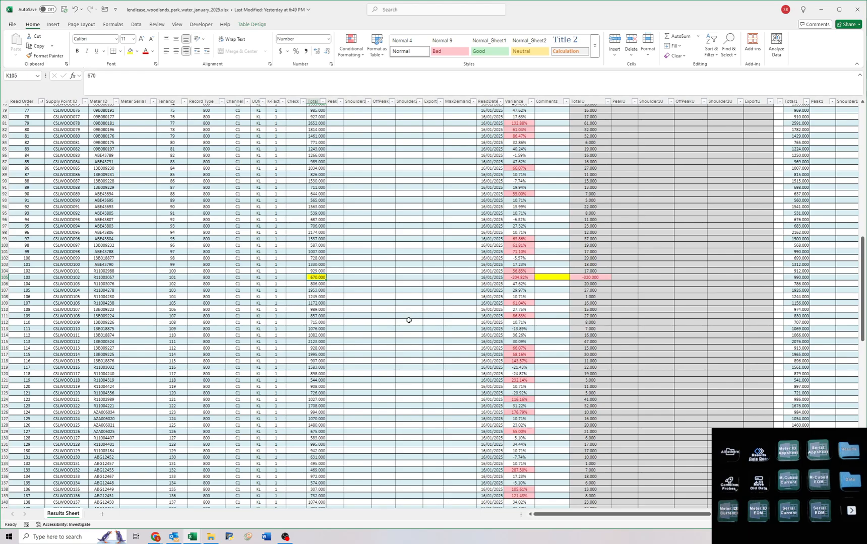
Set row 192's current month Total to 2599.
scroll(396, 329, "down", 1)
scroll(383, 316, "down", 17)
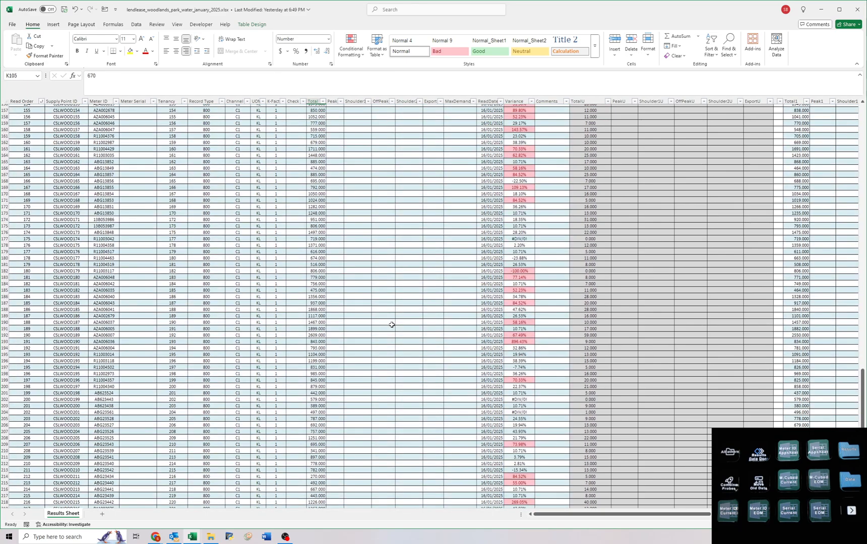
scroll(392, 325, "down", 9)
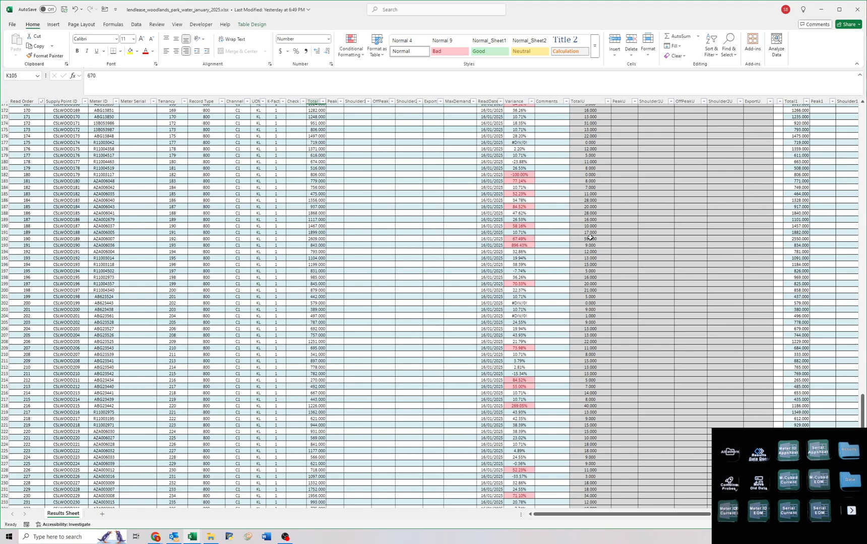
left_click_drag(590, 238, 329, 239)
left_click(308, 239)
type("599")
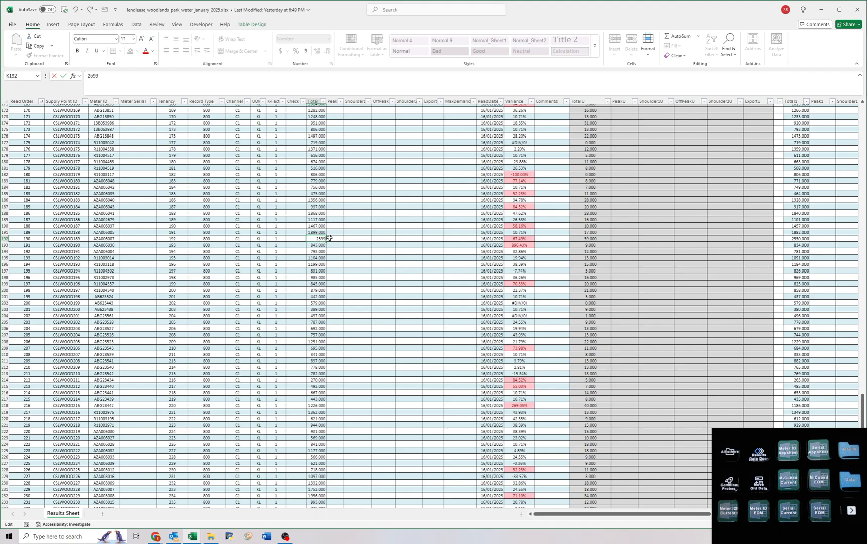
key("Return")
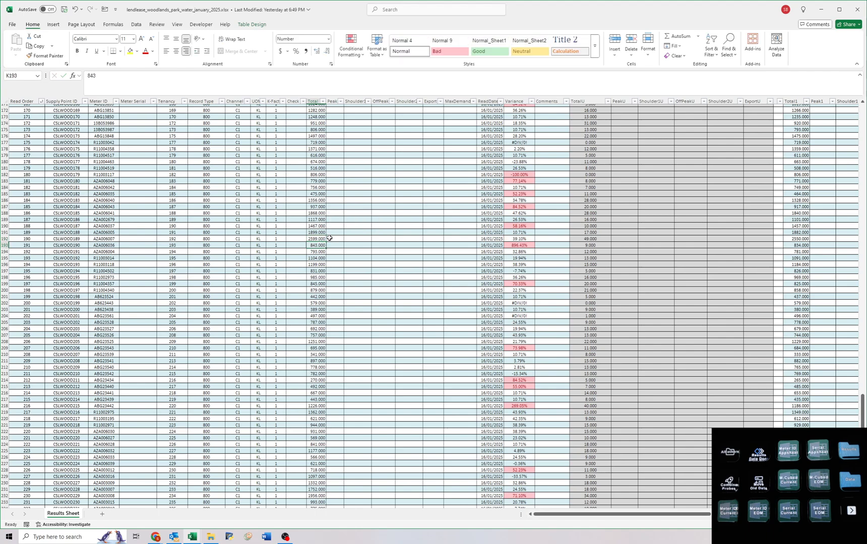
Check the flagged variances in rows 193 and 218 against their usage and previous month reads.
left_click(514, 246)
left_click(587, 244)
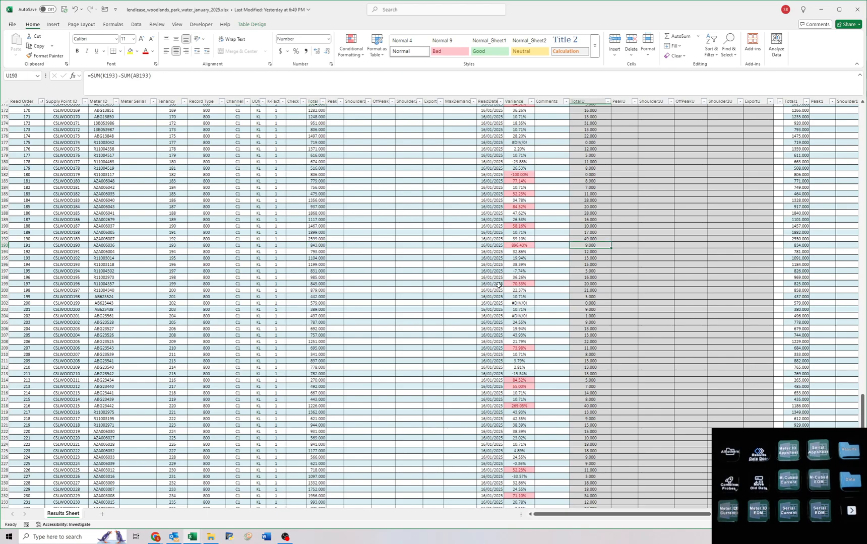
scroll(497, 286, "down", 3)
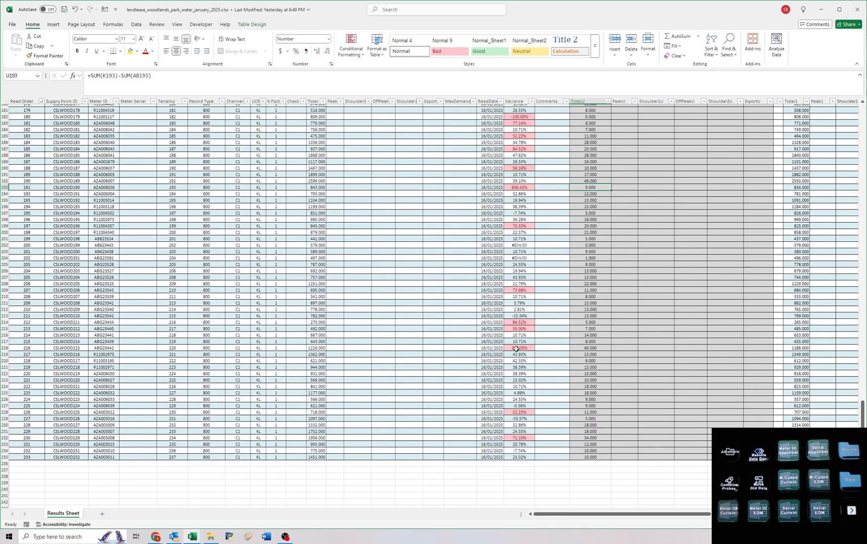
left_click_drag(599, 348, 837, 350)
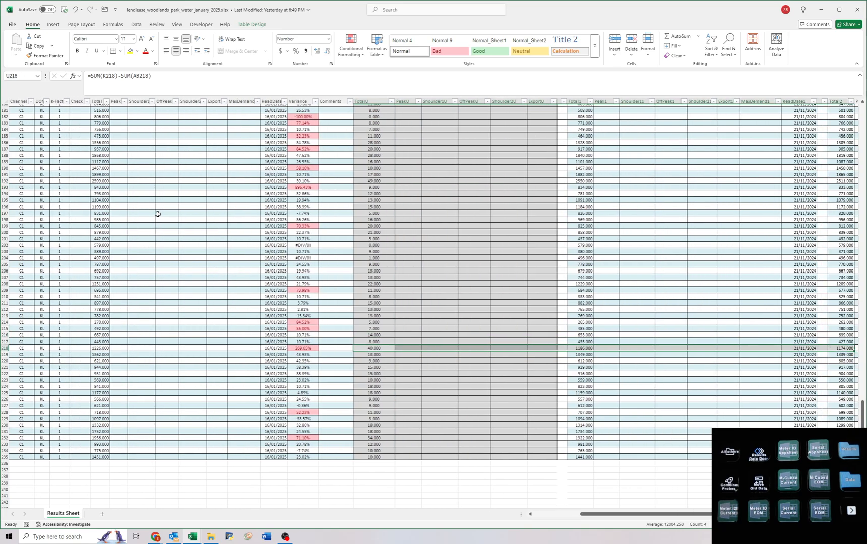
Select the first meter's Total in K3, save the water workbook, and close it.
scroll(166, 232, "up", 9)
scroll(174, 247, "up", 20)
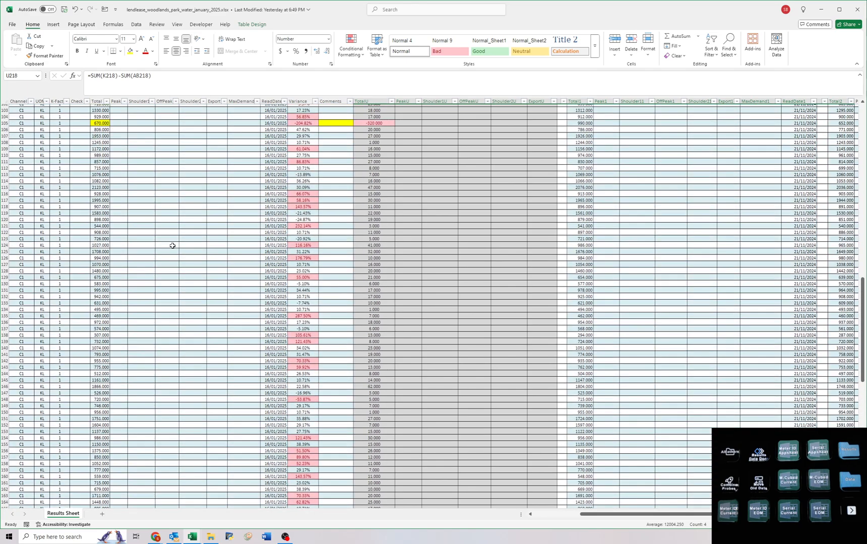
scroll(172, 245, "up", 1)
scroll(172, 245, "up", 11)
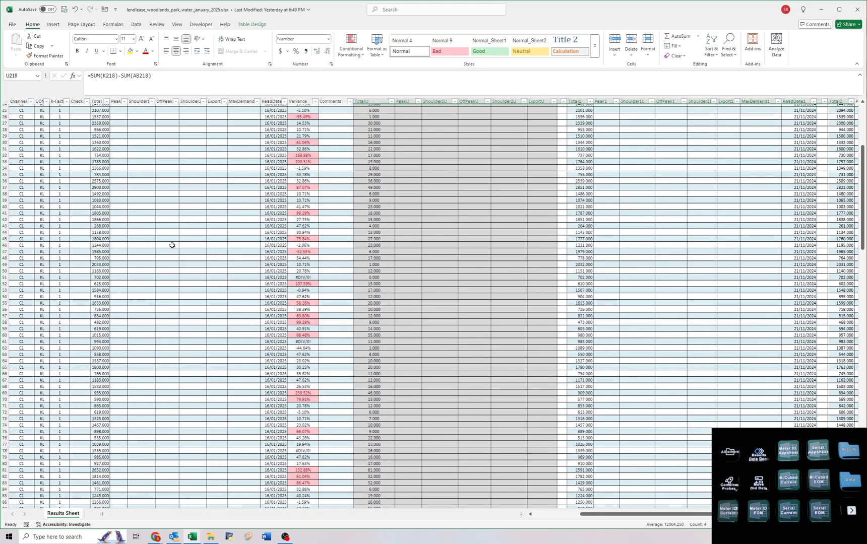
scroll(172, 245, "up", 11)
scroll(172, 246, "up", 5)
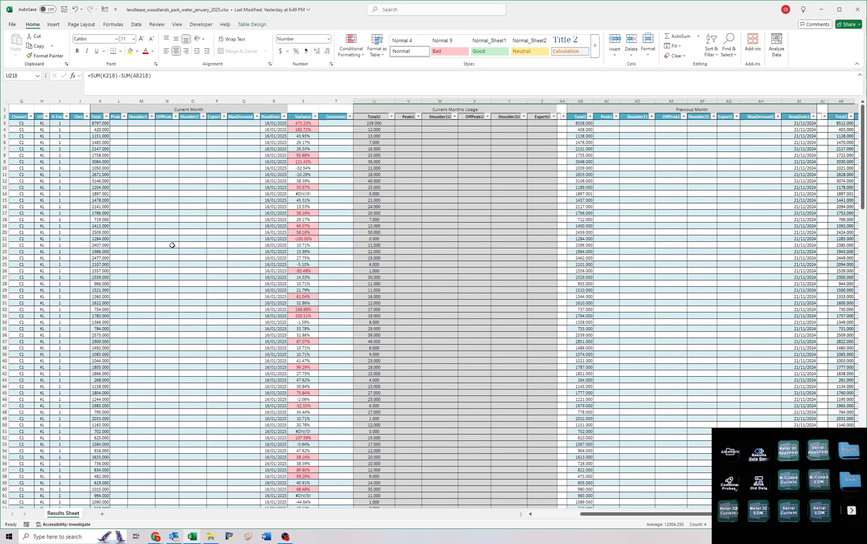
left_click_drag(144, 174, 258, 124)
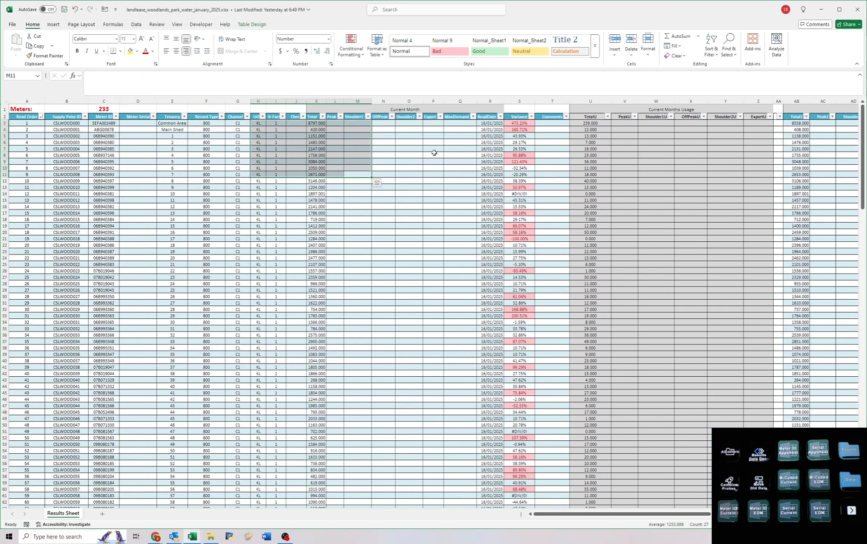
left_click(300, 135)
left_click(311, 125)
left_click(65, 10)
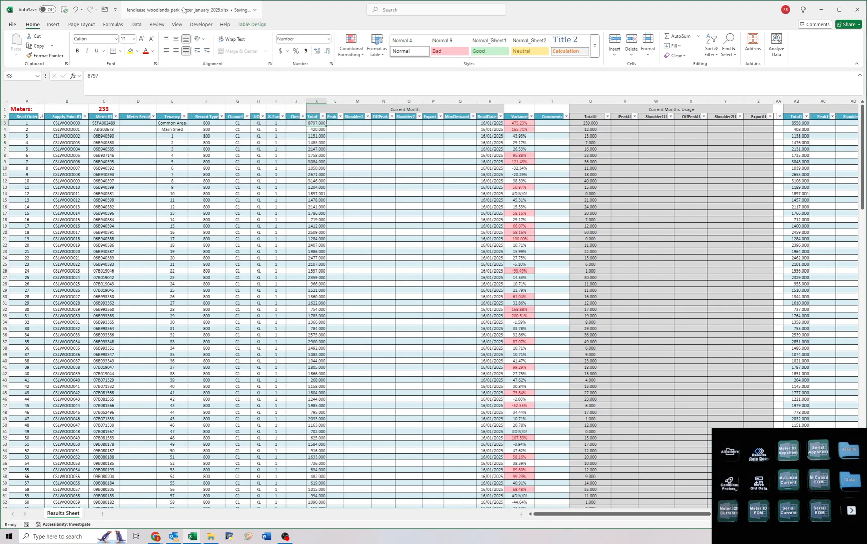
double_click(185, 8)
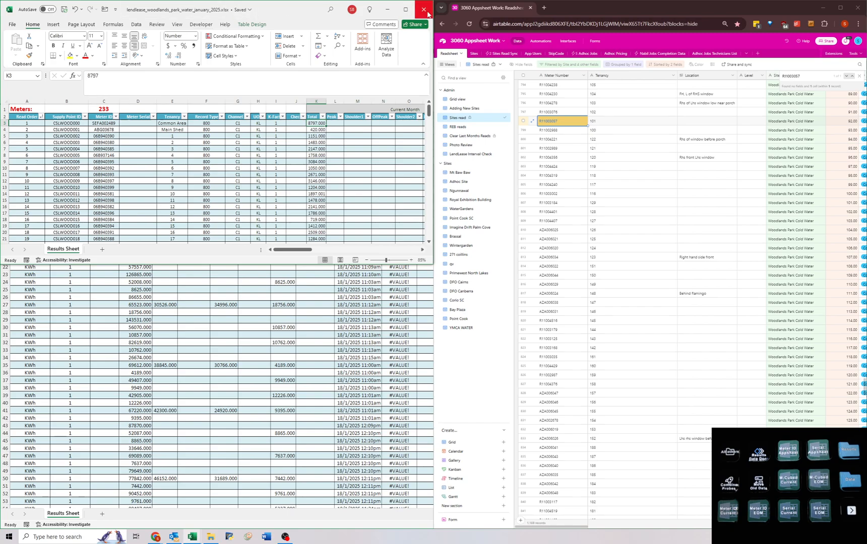
left_click(428, 14)
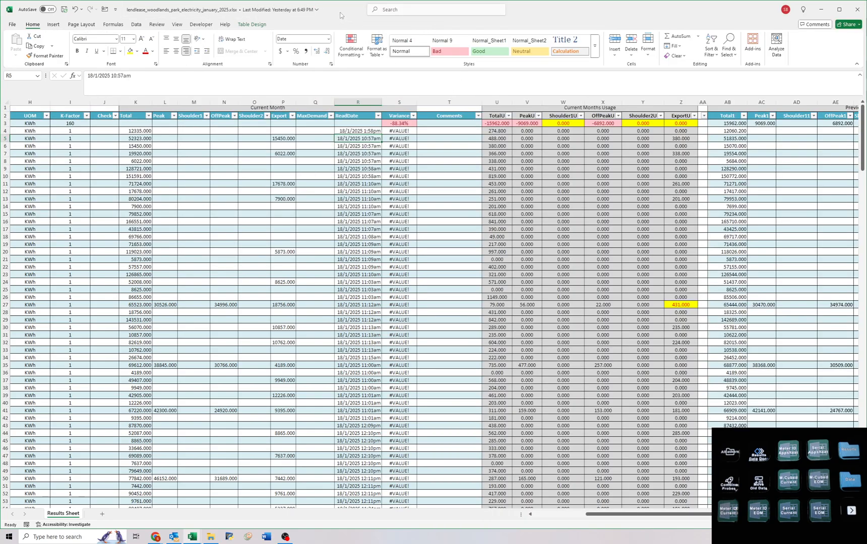
Set the ReadDate in R3 of the electricity workbook to 16/01/2025 and copy it down the whole column.
left_click(363, 176)
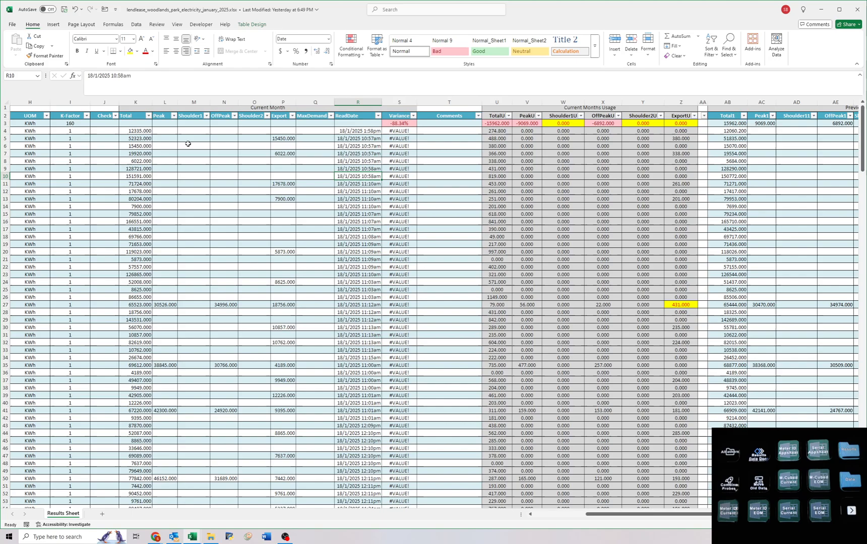
left_click(354, 124)
type("16/01")
key("Return")
left_click(374, 124)
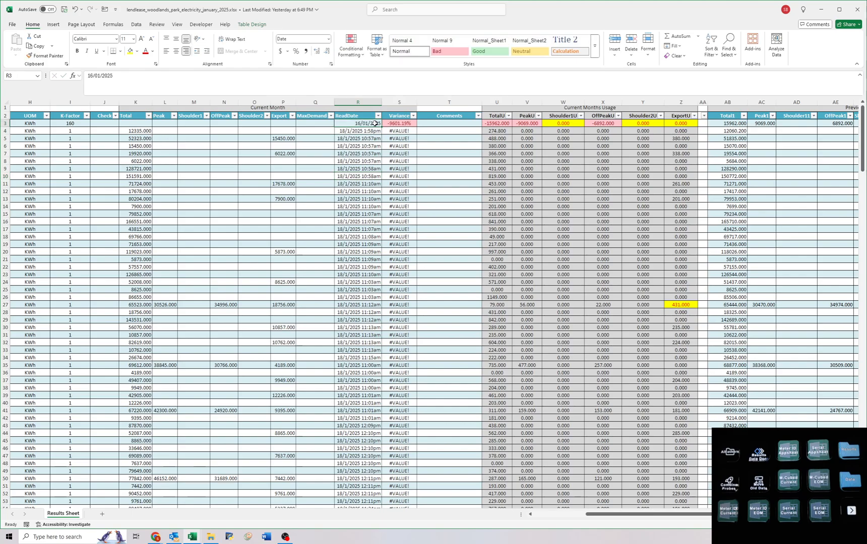
left_click_drag(381, 127, 344, 495)
left_click(360, 268)
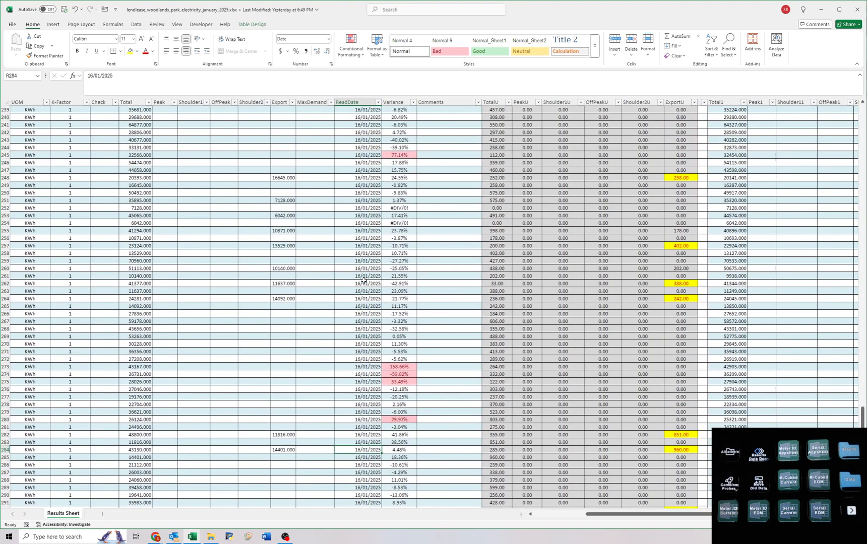
Examine the flagged Variance cells from the first meter down to row 121, checking them against the current month Totals and usage.
scroll(363, 283, "up", 20)
scroll(359, 291, "up", 10)
key("ctrl+Home")
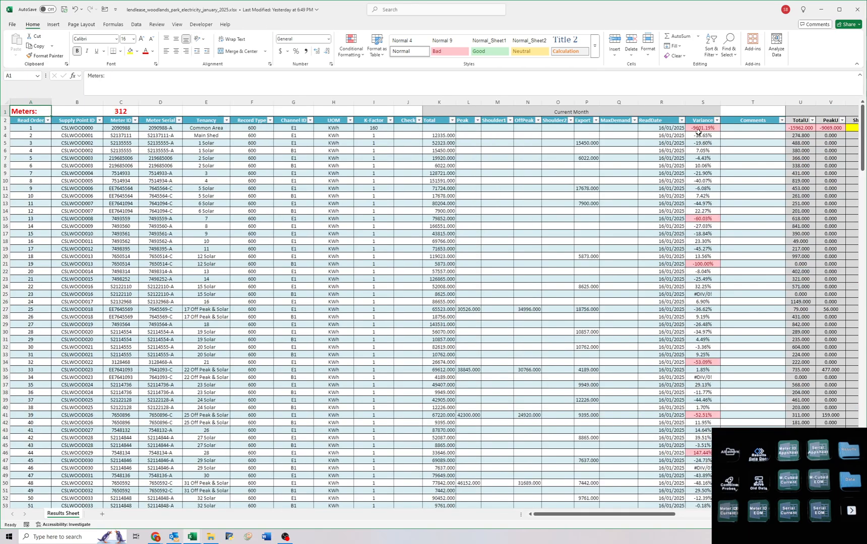
left_click(657, 166)
left_click(702, 166)
left_click_drag(750, 159, 687, 204)
left_click(77, 181)
scroll(78, 181, "down", 5)
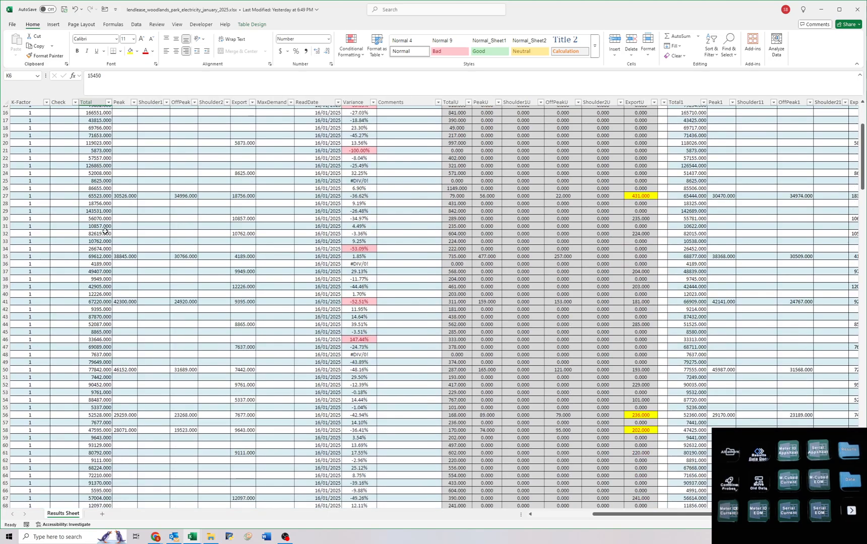
left_click(355, 151)
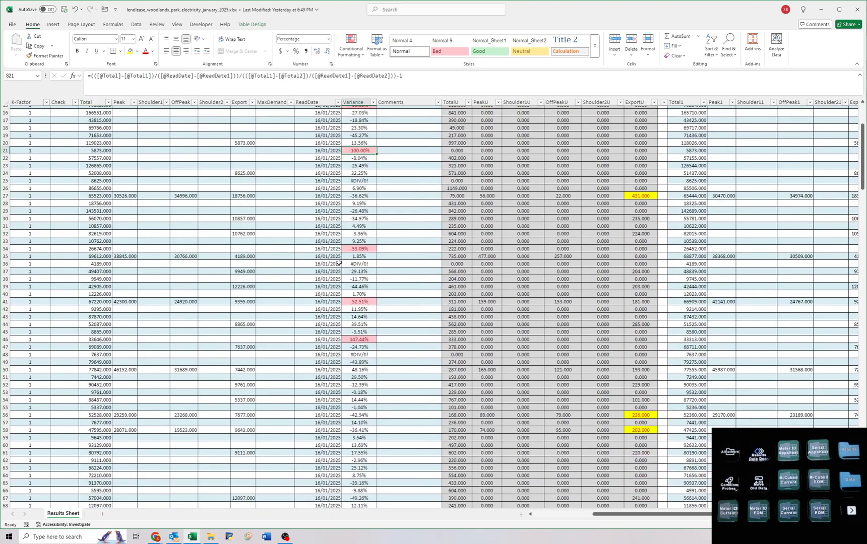
scroll(339, 263, "down", 5)
scroll(348, 299, "down", 20)
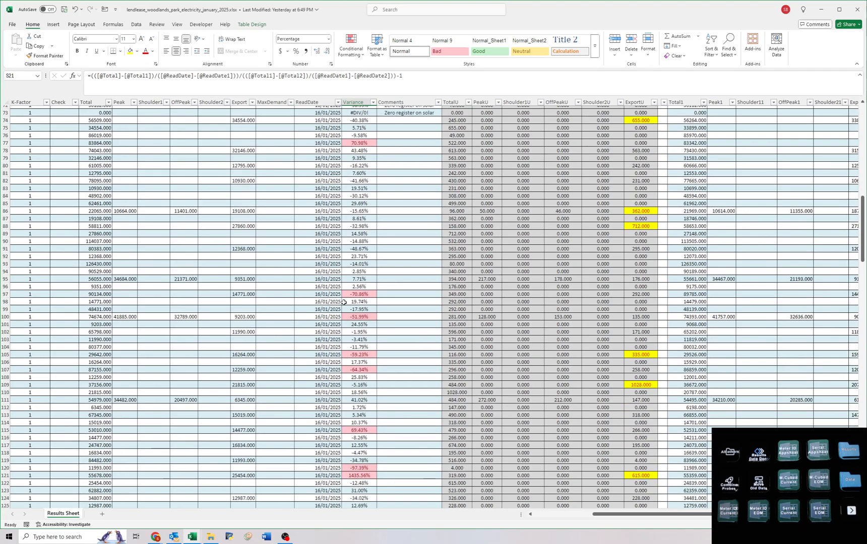
scroll(343, 268, "down", 4)
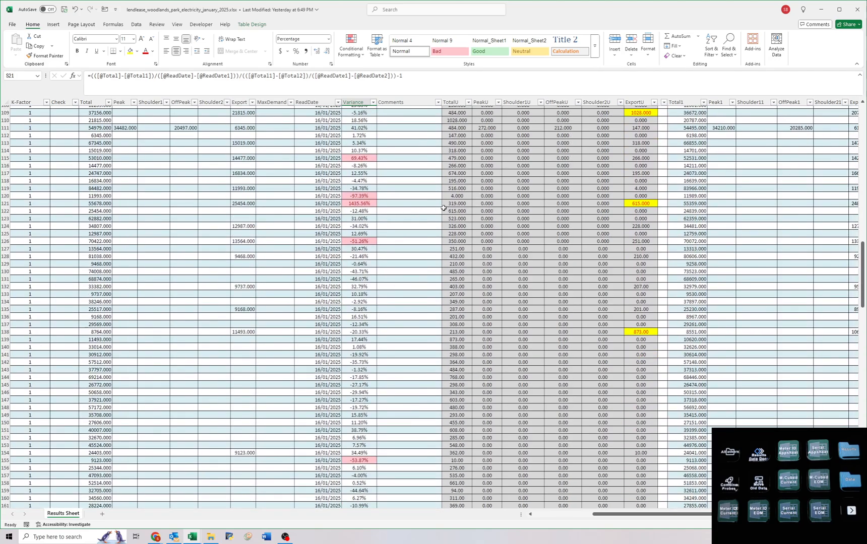
left_click_drag(88, 204, 156, 235)
Check the remaining flagged variances from row 154 to the last meter in row 314, and return to the start of the sheet.
scroll(212, 293, "down", 20)
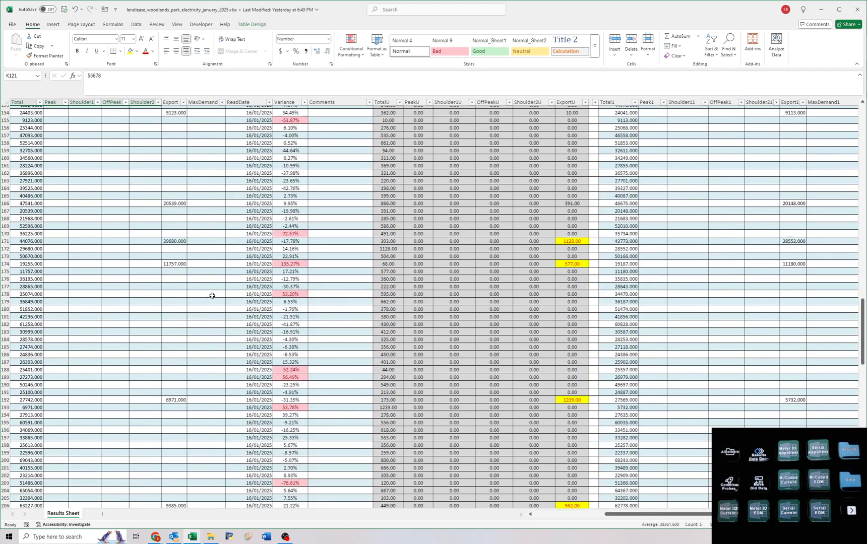
scroll(212, 293, "down", 16)
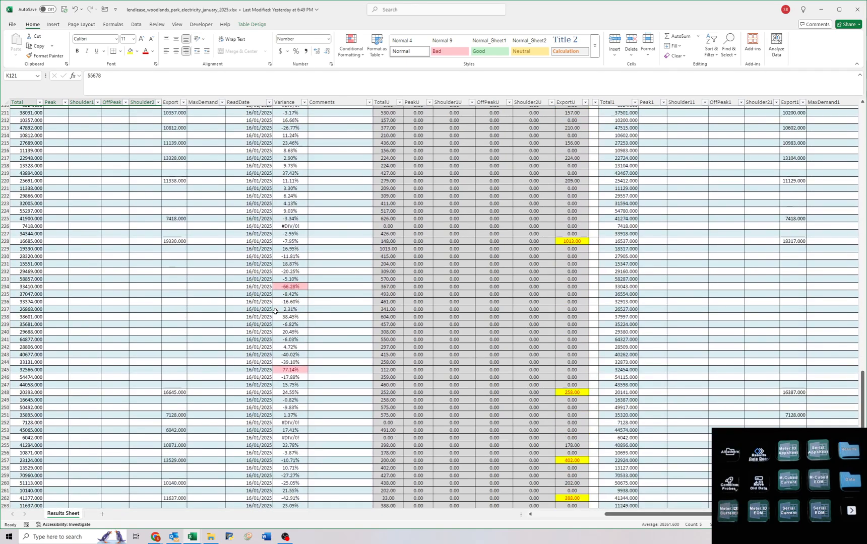
scroll(277, 310, "down", 5)
scroll(265, 362, "down", 5)
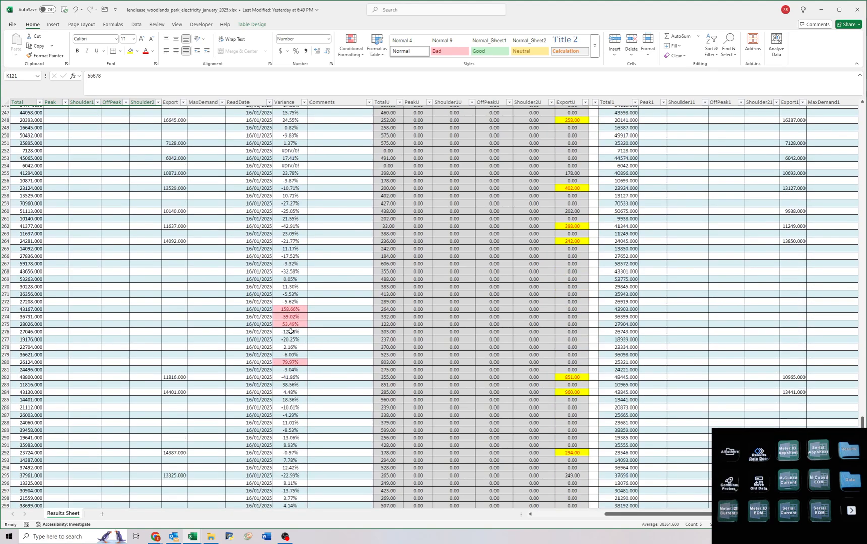
scroll(328, 309, "down", 10)
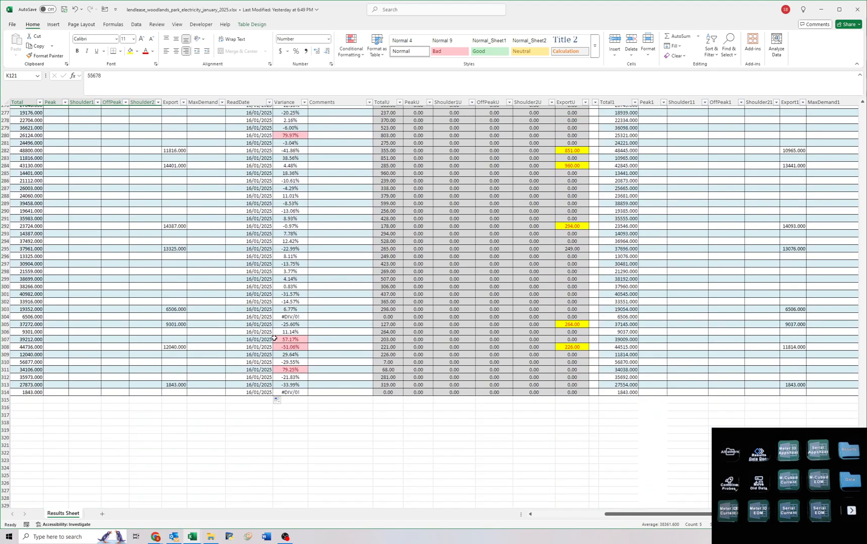
left_click(96, 269)
key("ctrl+Home")
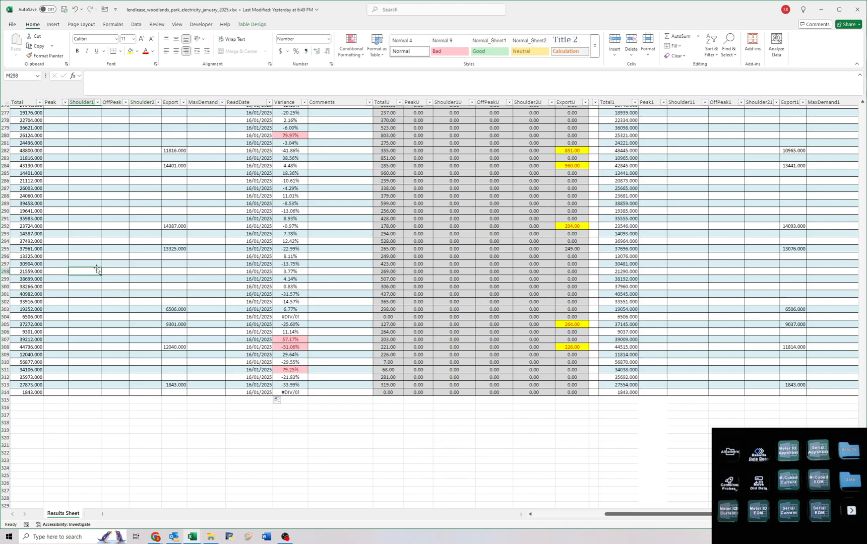
Filter the current month Total column to show only blank entries.
left_click(445, 128)
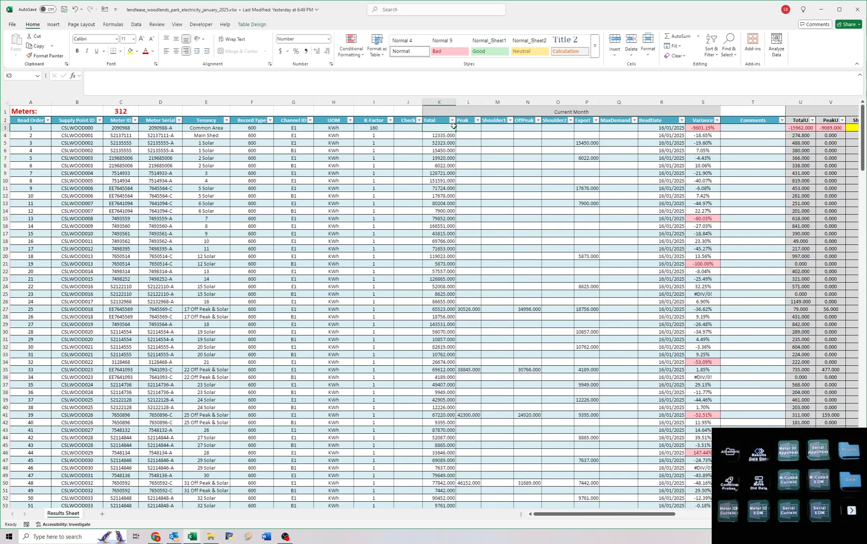
left_click(455, 121)
left_click(381, 219)
key("End")
left_click(382, 302)
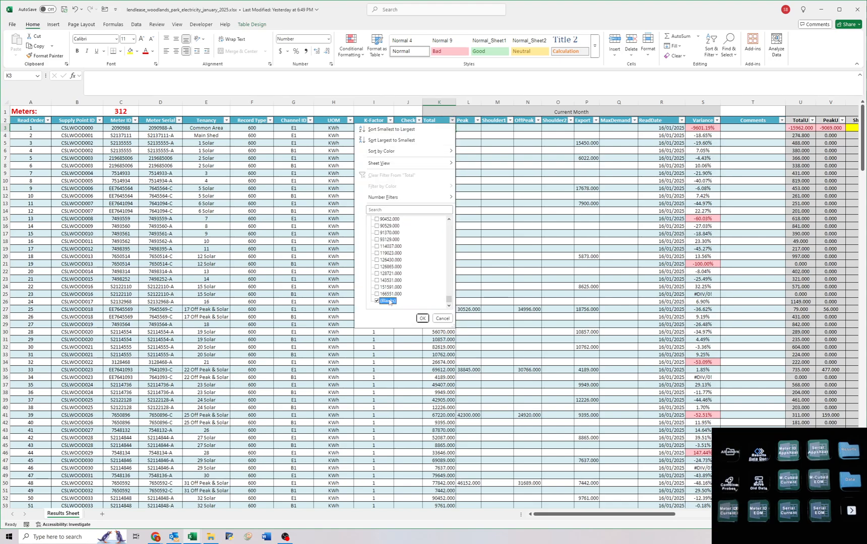
key("Return")
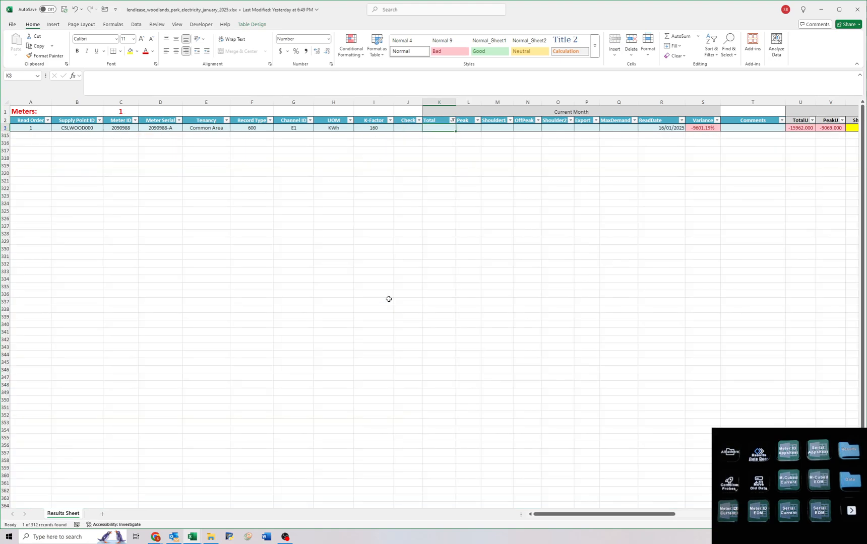
Save the filtered Woodlands Park electricity workbook and close it.
left_click(65, 9)
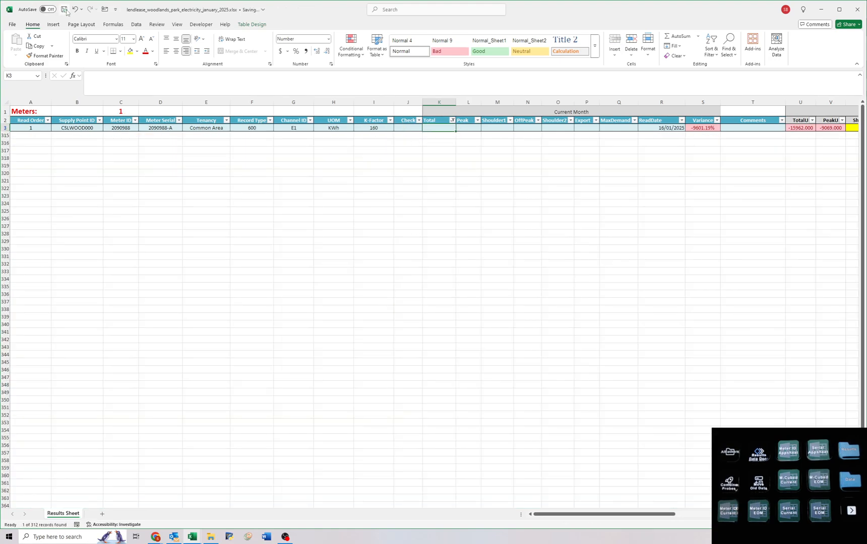
double_click(218, 13)
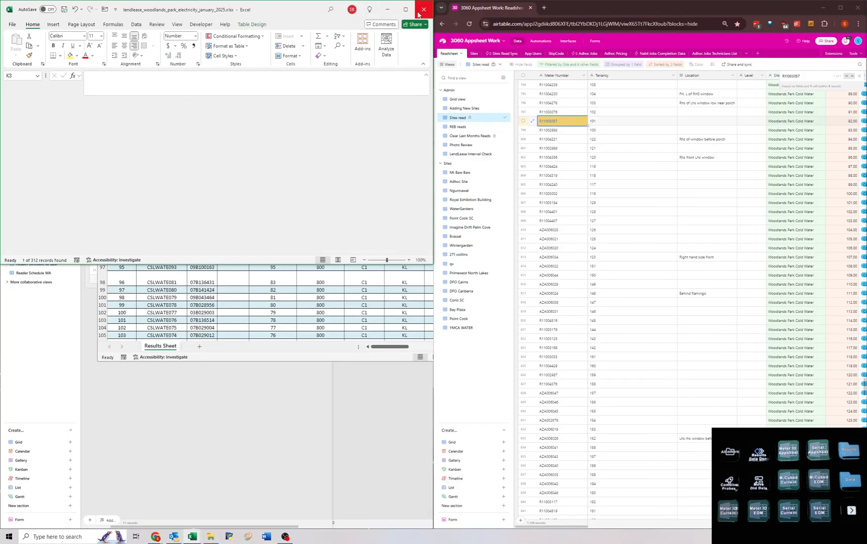
left_click(418, 14)
left_click(355, 109)
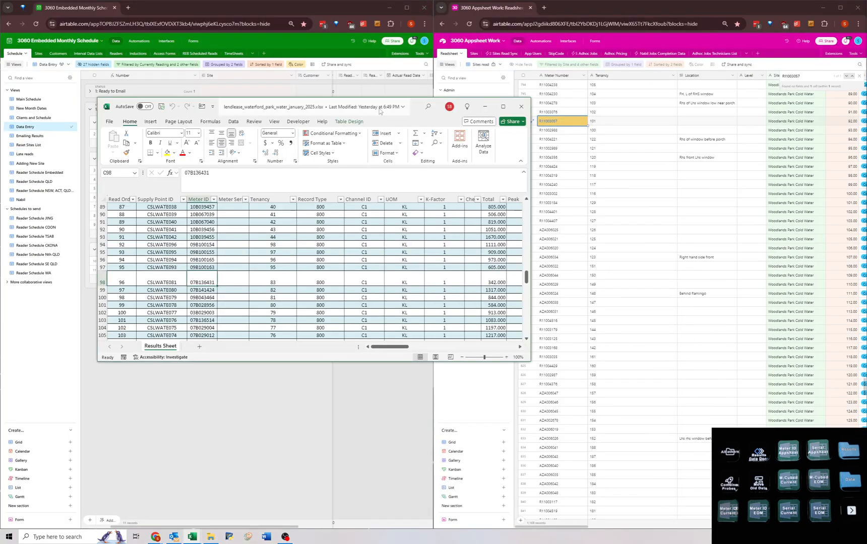
In the Airtable monthly schedule, tag Woodlands Park (Cold Water) as Waiting for missed reads and choose a tag for Woodlands Park (Electricity).
left_click(165, 85)
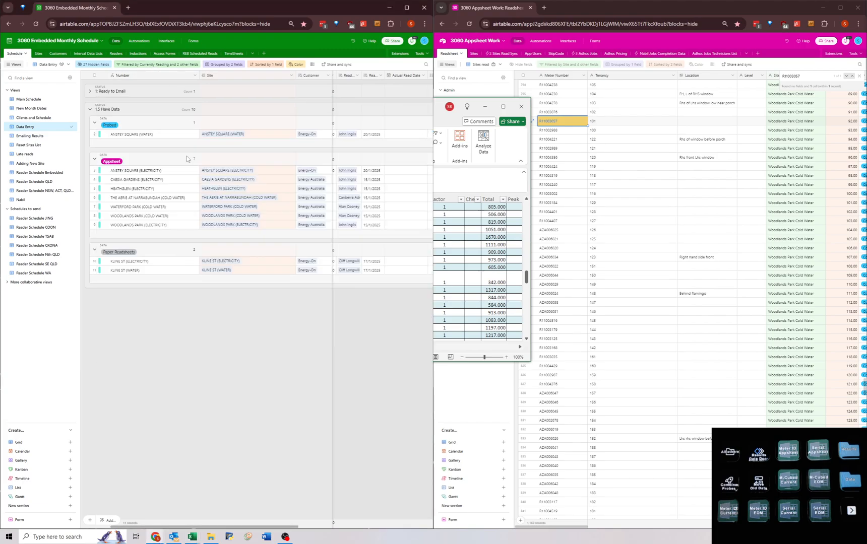
left_click(403, 217)
key("Tab")
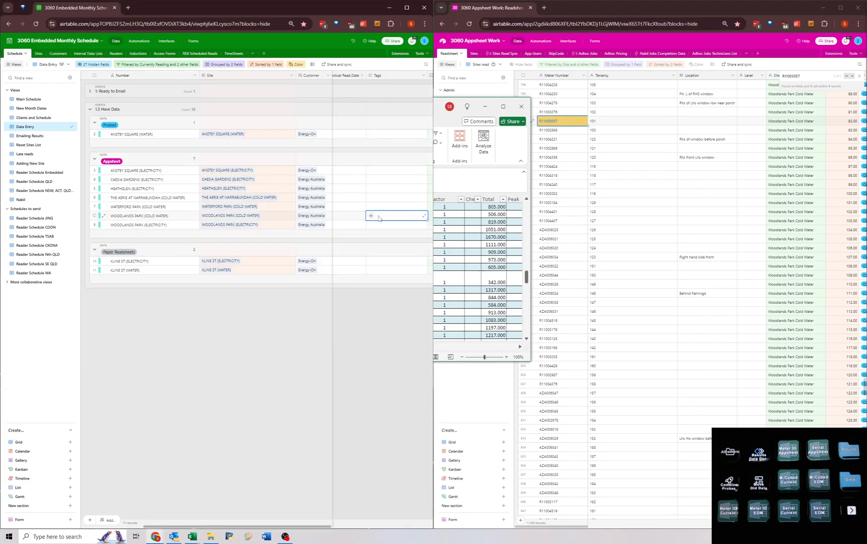
left_click(371, 216)
left_click(380, 237)
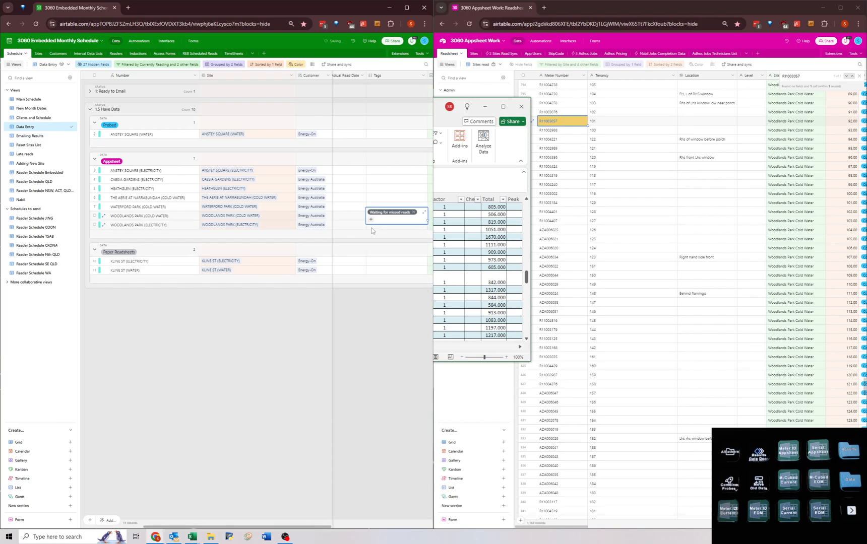
left_click(371, 228)
left_click(371, 228)
left_click(380, 287)
Switch to the Excel workbook lendlease_waterford_park_water_january_2025.xlsx, maximize it, and go to cell A1.
left_click(475, 266)
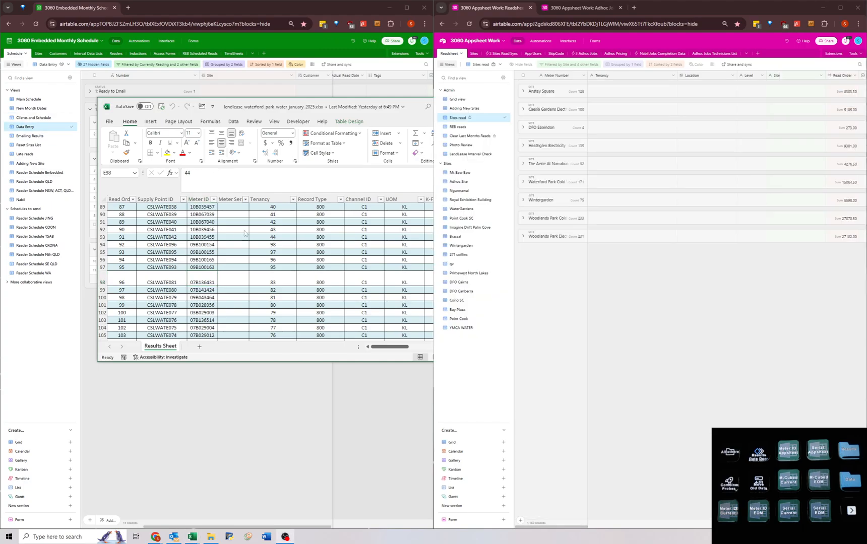
left_click(298, 110)
left_click_drag(390, 109, 435, 266)
key("ctrl+Home")
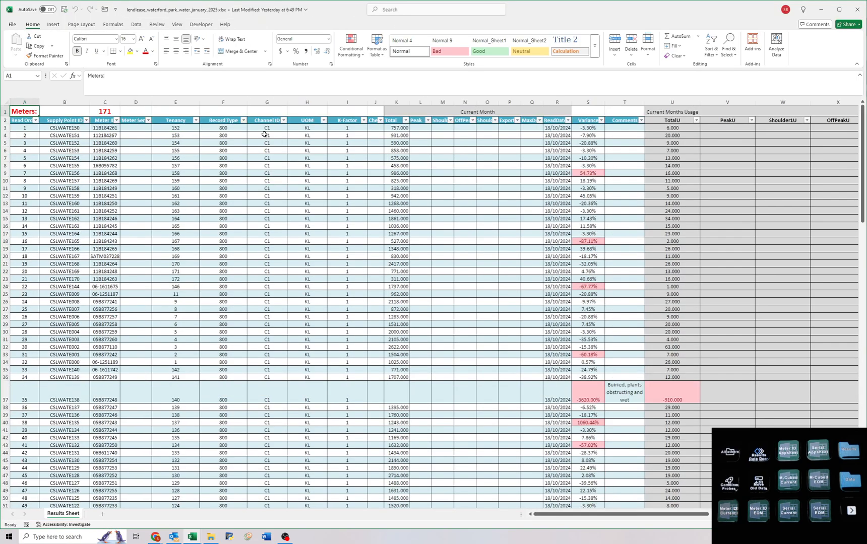
left_click_drag(265, 130, 282, 333)
left_click(158, 168)
left_click(381, 157)
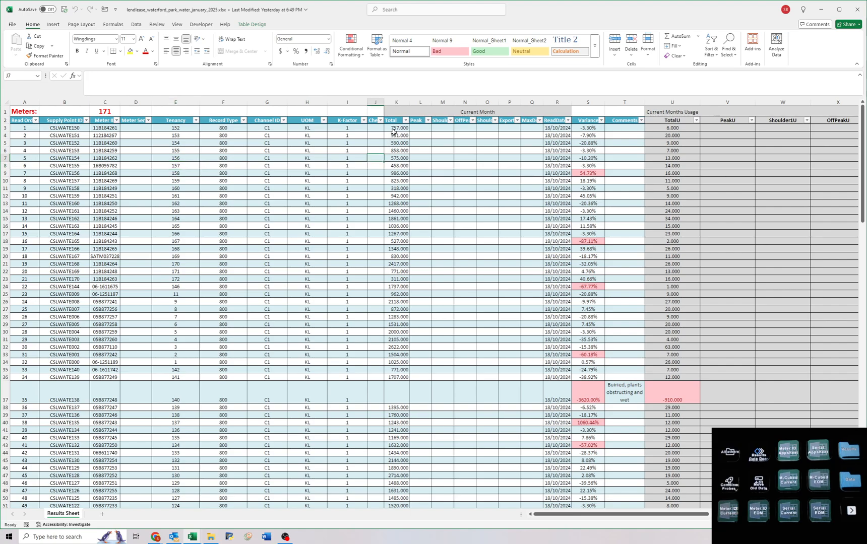
left_click(26, 286)
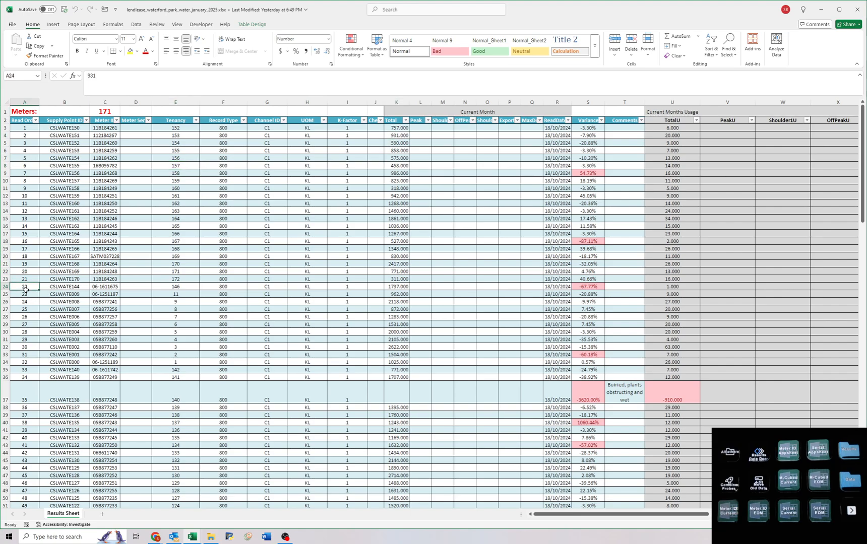
left_click(431, 167)
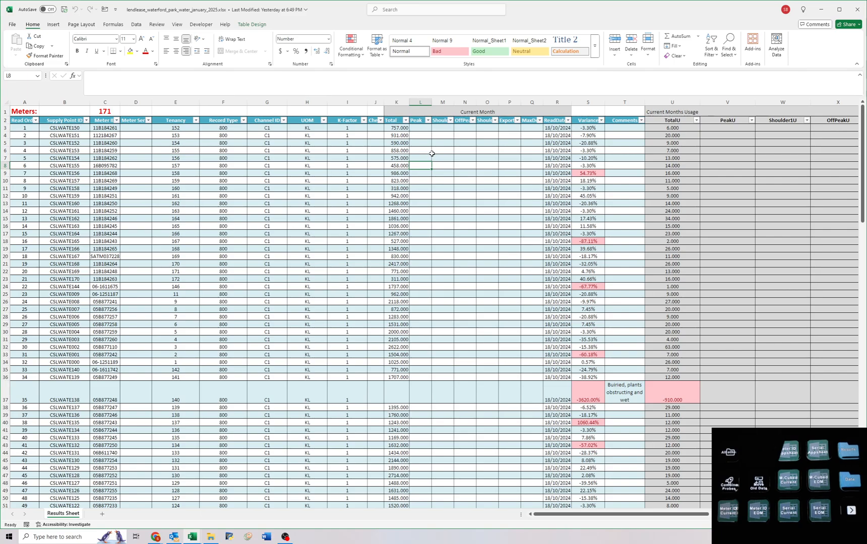
Clear the current month columns K to R and enter =VLOOKUP([@[Meter ID]],'Readsheet-Sites read.csv'!A:Z,9,0) in K3, with corresponding lookups across to R3.
key("ctrl+shift+m")
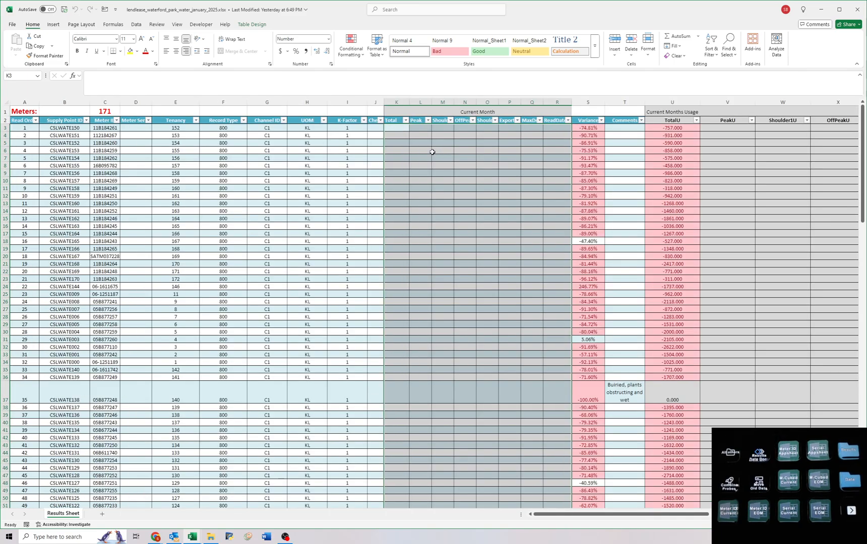
type("=VLOOKUP([@[Meter ID]],'Readsheet-Site")
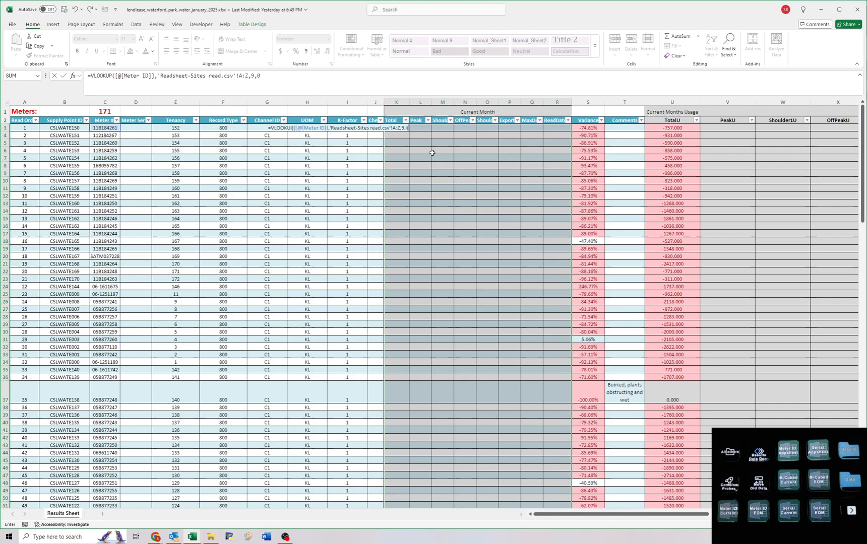
type("s rea")
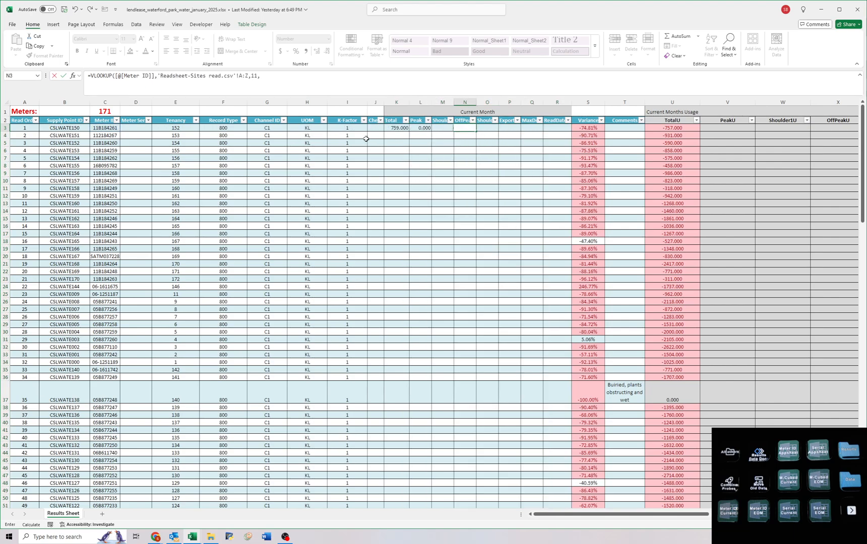
type("d.csv'!A:Z")
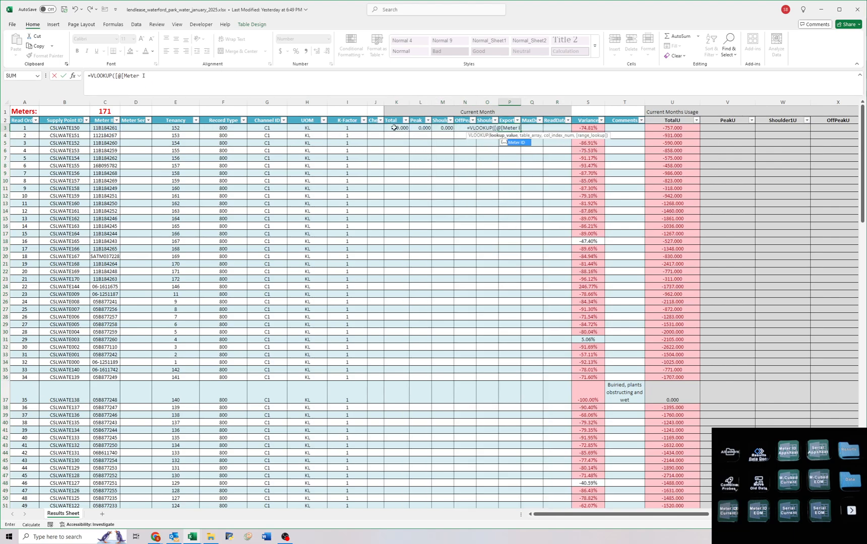
type(",9,0)")
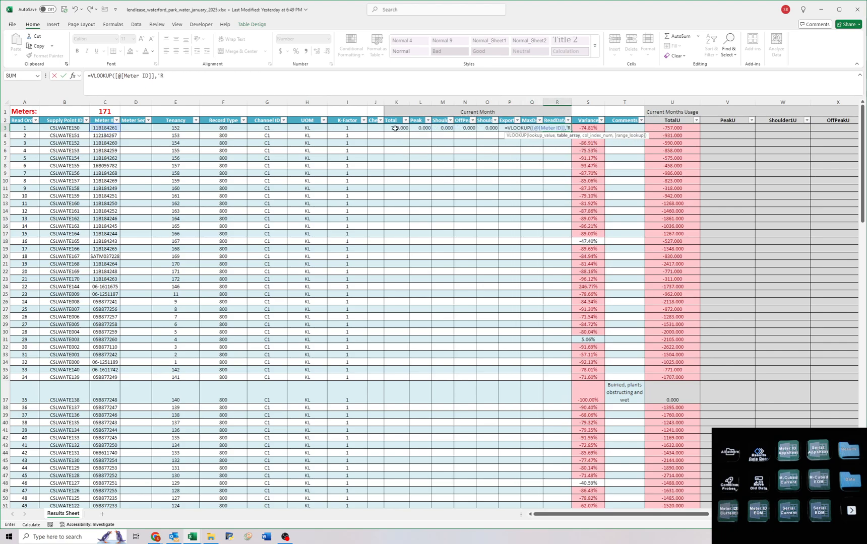
key("Return")
Fill the K3:R3 lookups down for all meters and replace the formulas with their values.
left_click_drag(396, 128, 565, 128)
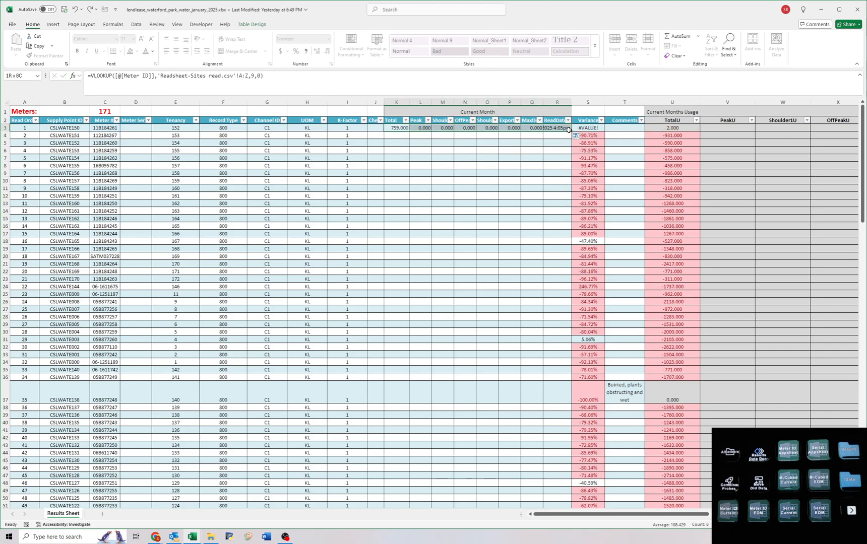
double_click(571, 131)
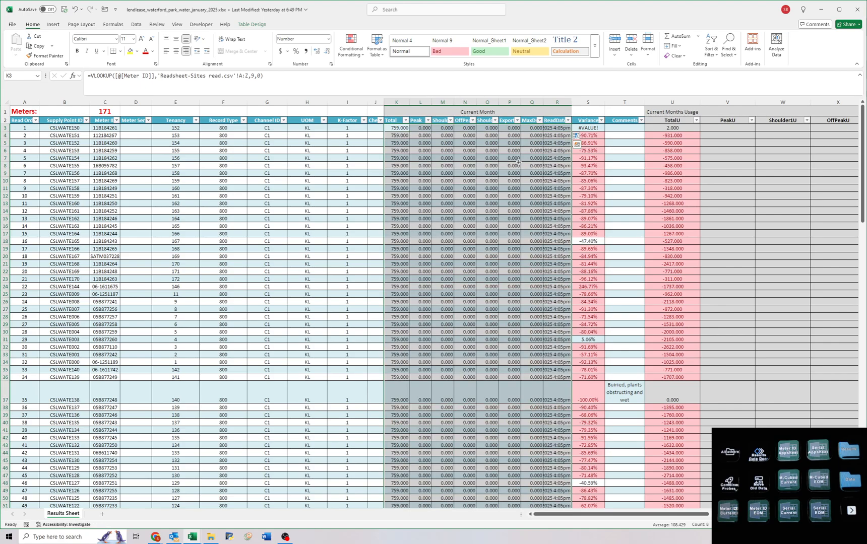
right_click(450, 204)
key("c")
key("ctrl+shift+v")
key("Escape")
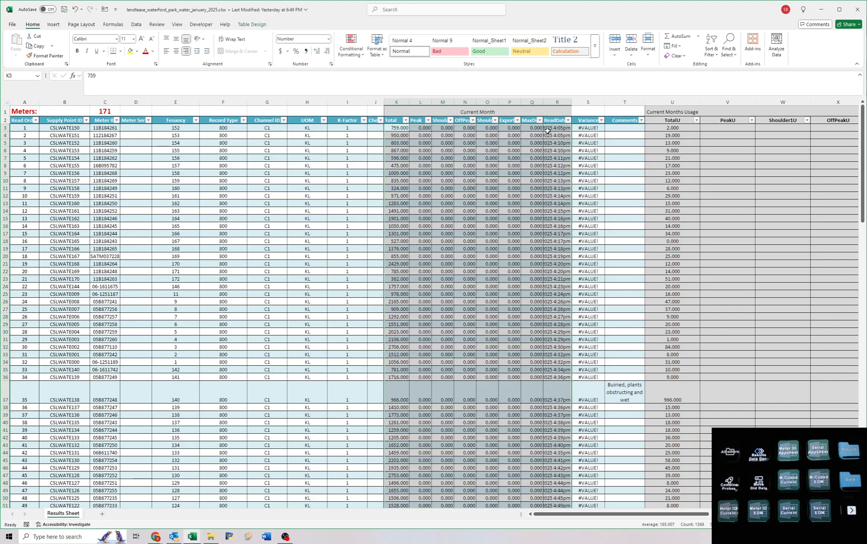
Set the ReadDate in R3 to 15/01/2025 and copy it down the whole column.
double_click(552, 129)
mouse_move(552, 129)
left_mouse_down()
mouse_move(572, 129)
mouse_move(573, 139)
mouse_move(551, 129)
left_mouse_up()
key("BackSpace")
key("Return")
key("Up")
double_click(549, 128)
type("5")
key("Return")
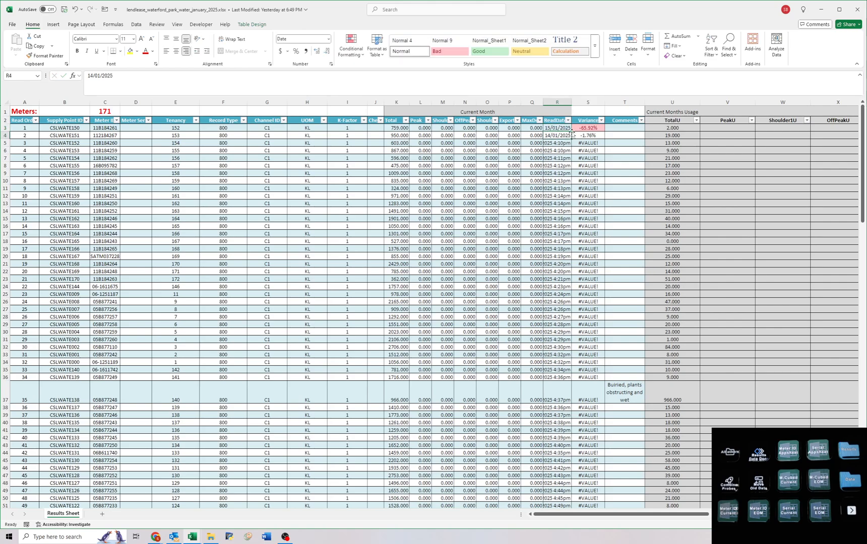
key("Up")
double_click(573, 132)
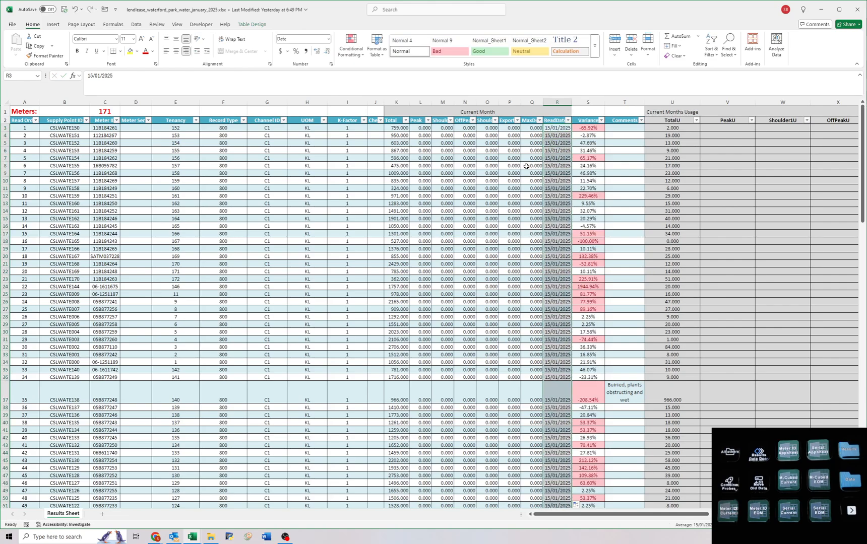
Filter the Total column to show only meters with a 0.000 reading.
left_click(405, 121)
scroll(348, 262, "down", 10)
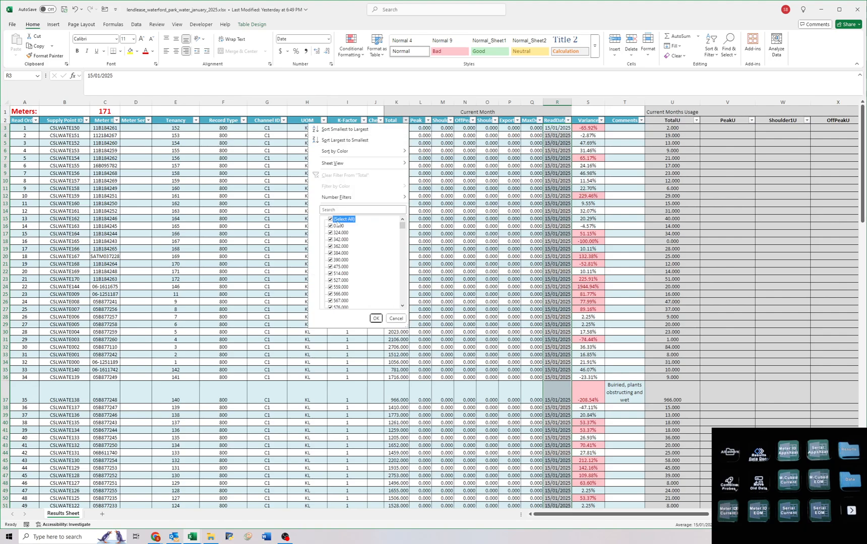
left_click(483, 228)
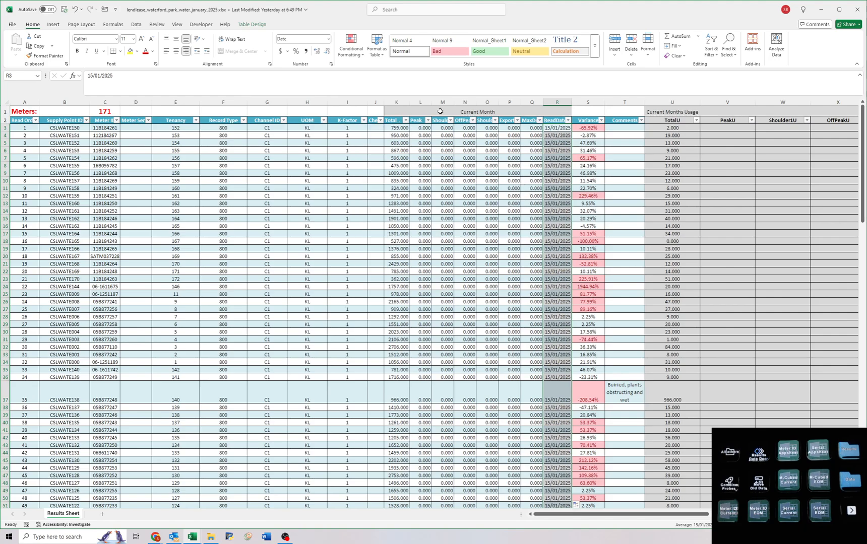
left_click(406, 121)
left_click(333, 219)
left_click(333, 227)
key("Return")
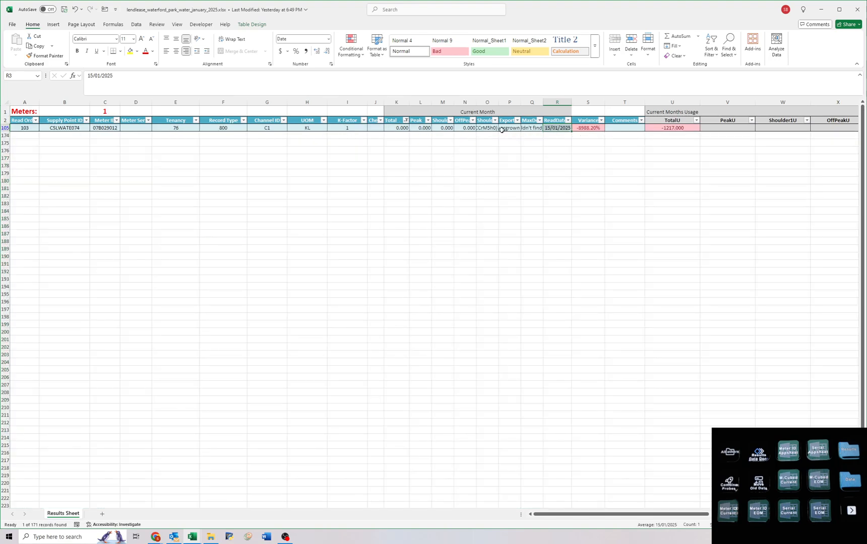
Clear the current month values from Total through Export (K105:P105) for the filtered meter.
left_click_drag(400, 129, 494, 129)
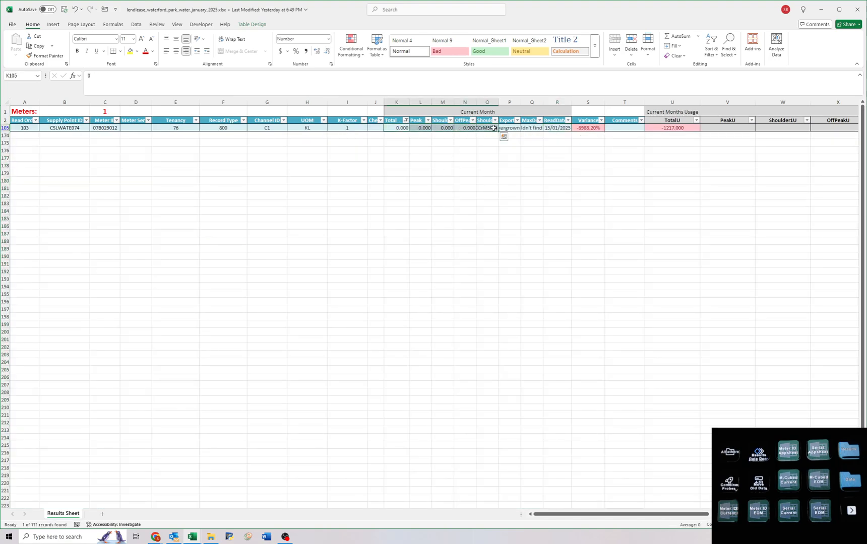
key("Delete")
left_click(504, 129)
key("Delete")
Read the note in Q105 and enter the comment "Overgrown/buried, looked everywhere but unable to locate in garden" in T105.
left_click(530, 129)
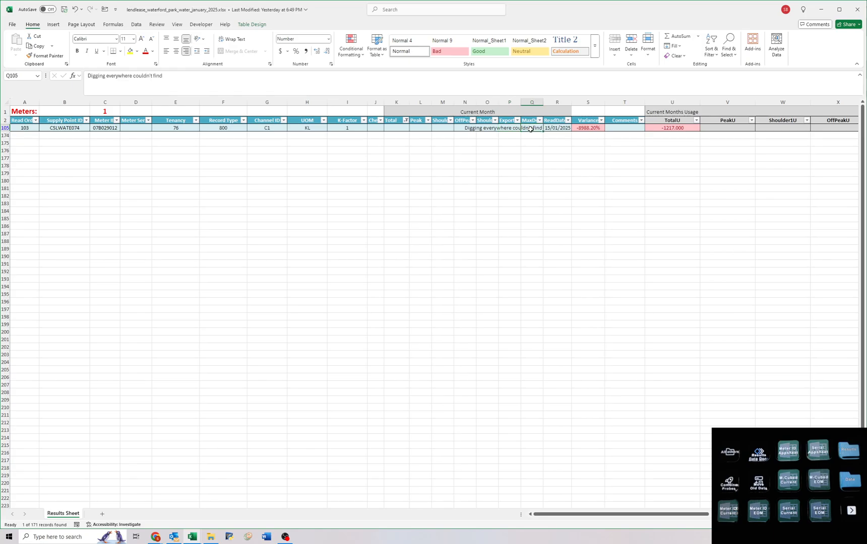
left_click(613, 128)
type("Overg")
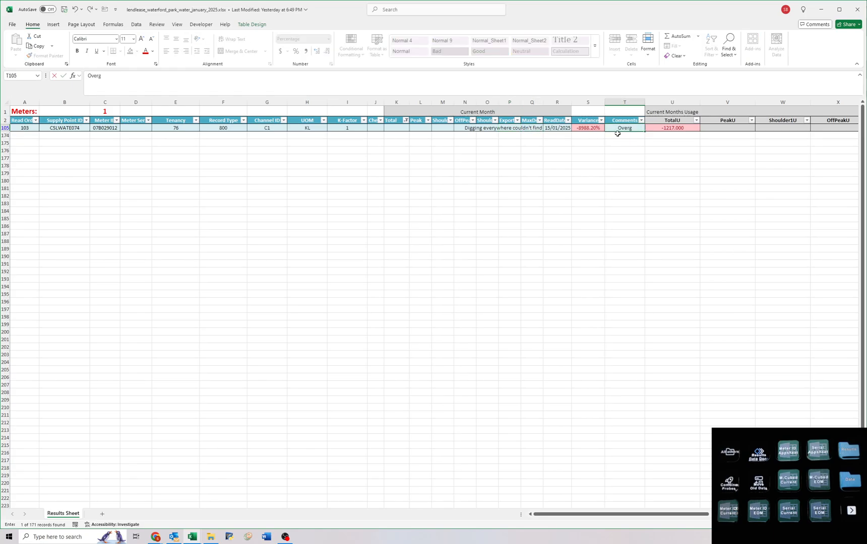
type("rown,")
type("buried, l")
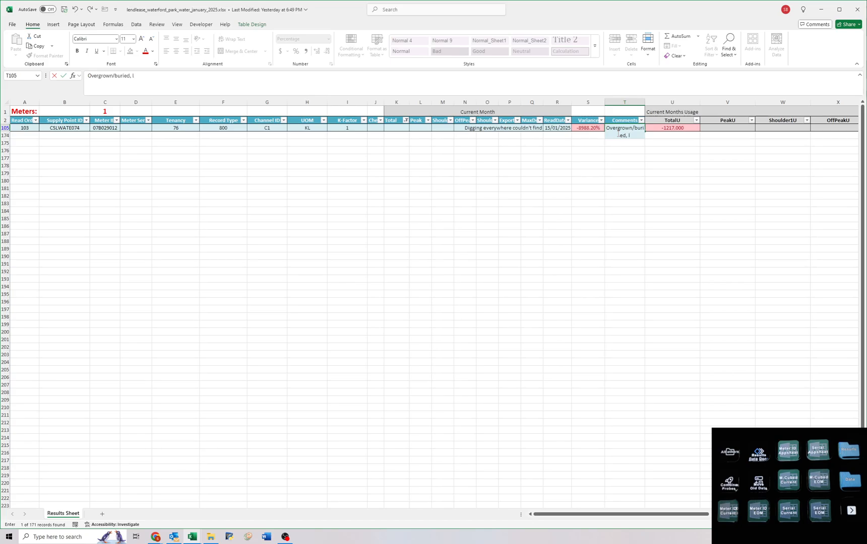
type("ooked everywhere b")
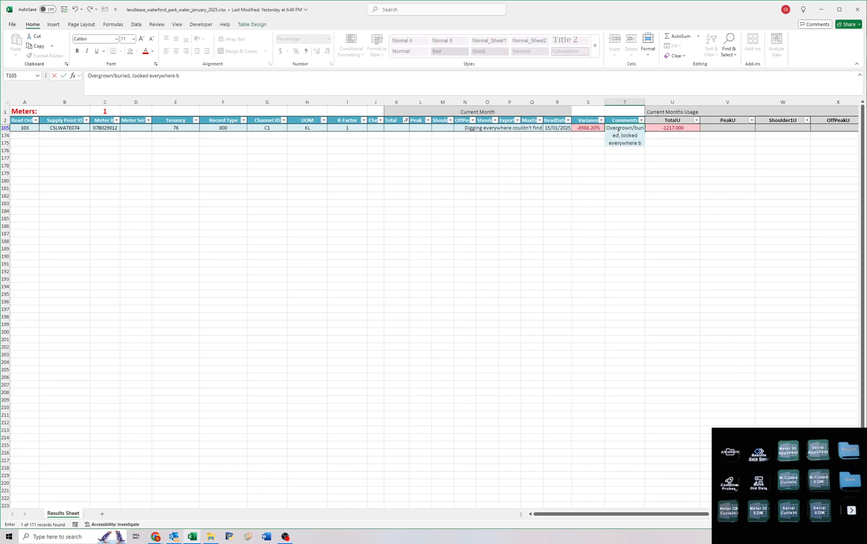
type("ut unable to lo")
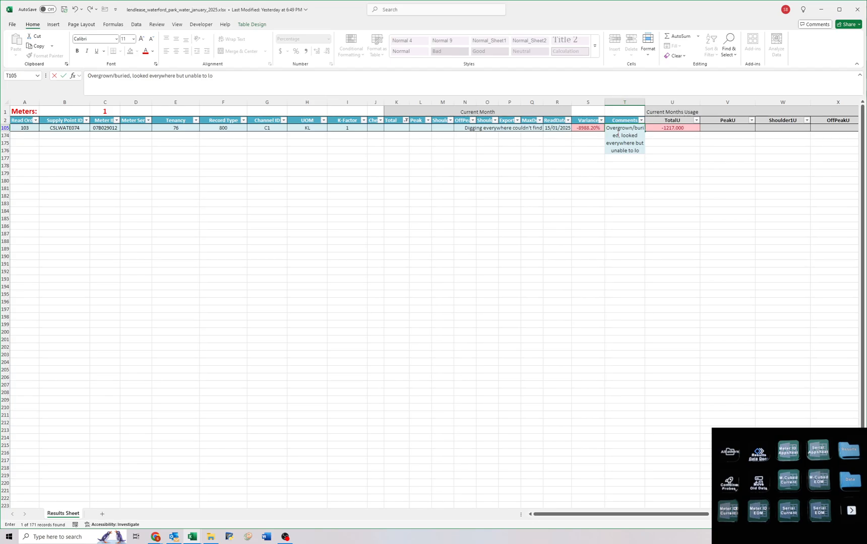
type("cate in garden")
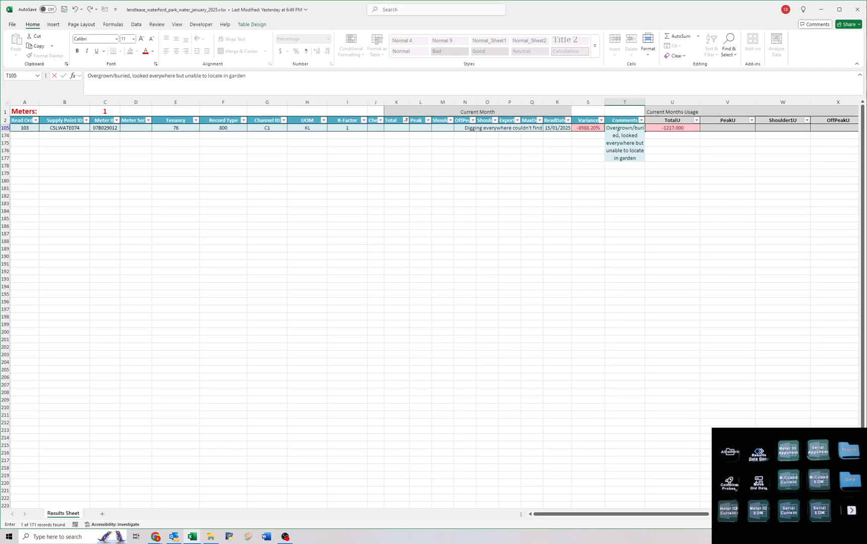
key("Return")
Widen the Comments column and autofit the height of row 105 to its comment.
left_click_drag(645, 100, 674, 101)
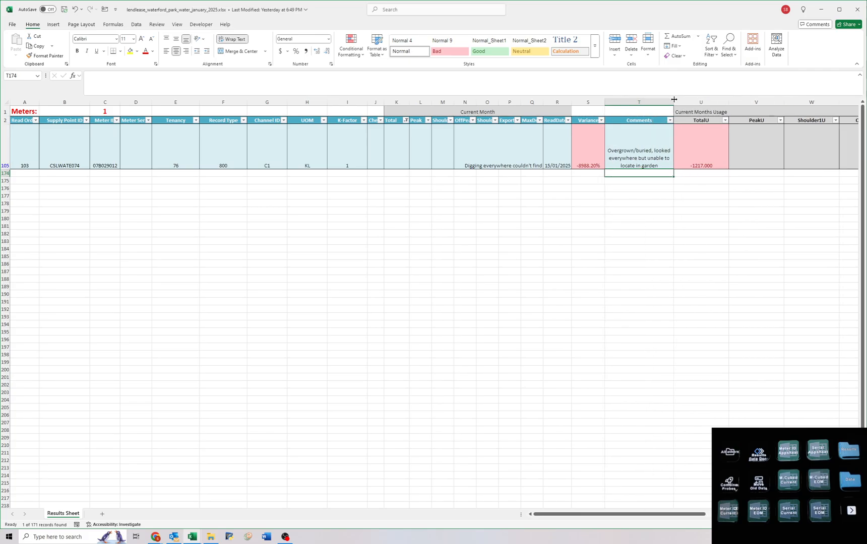
double_click(6, 170)
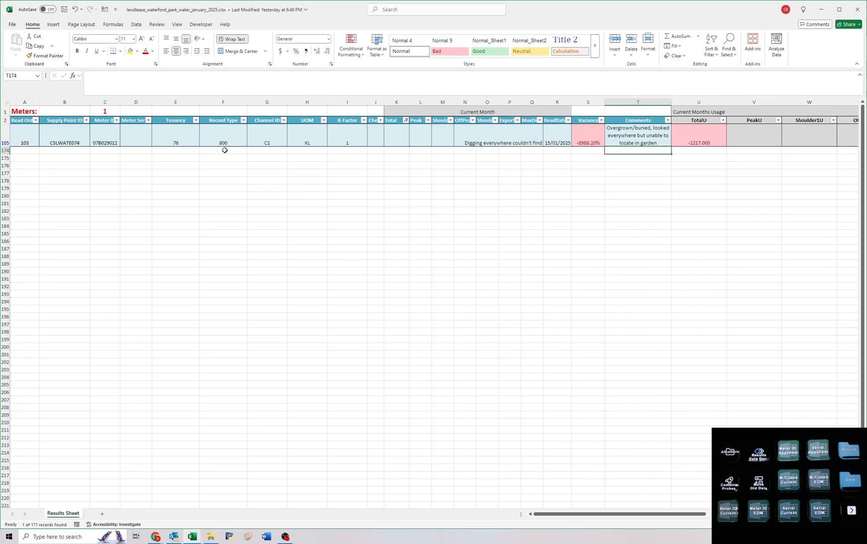
Clear the reader's note in Q105 and remove the filter from the Total column.
left_click(525, 140)
left_click(406, 119)
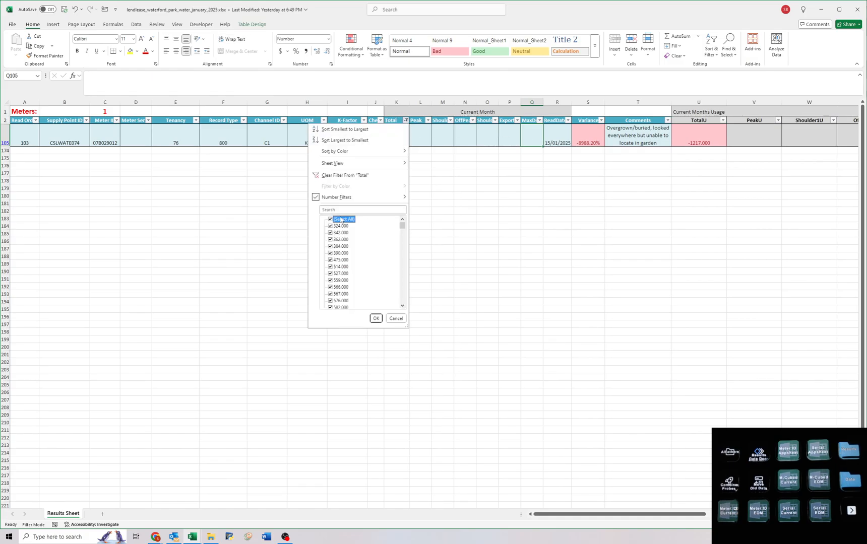
left_click(345, 175)
Find the reader's note in Q124 and enter "Please clear meter from obstructions" as the comment in T124.
left_click_drag(422, 127, 488, 468)
scroll(488, 452, "down", 5)
scroll(488, 444, "down", 11)
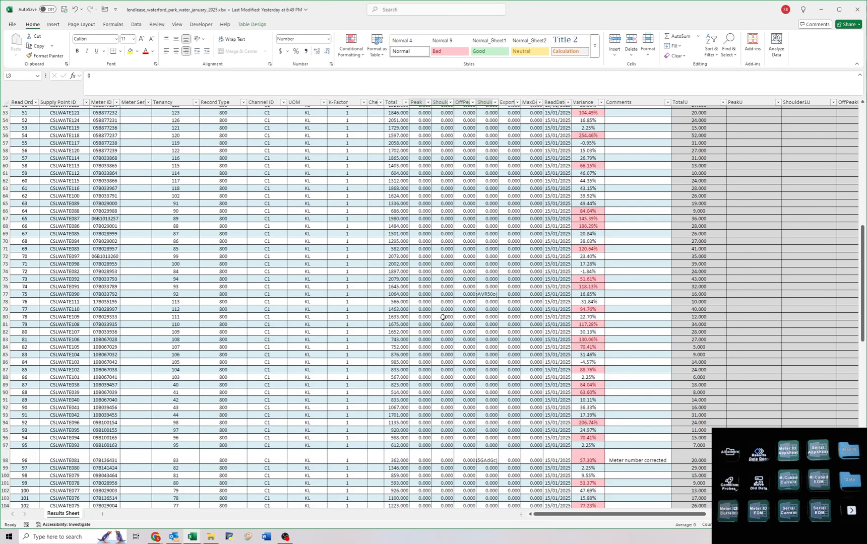
scroll(442, 317, "down", 7)
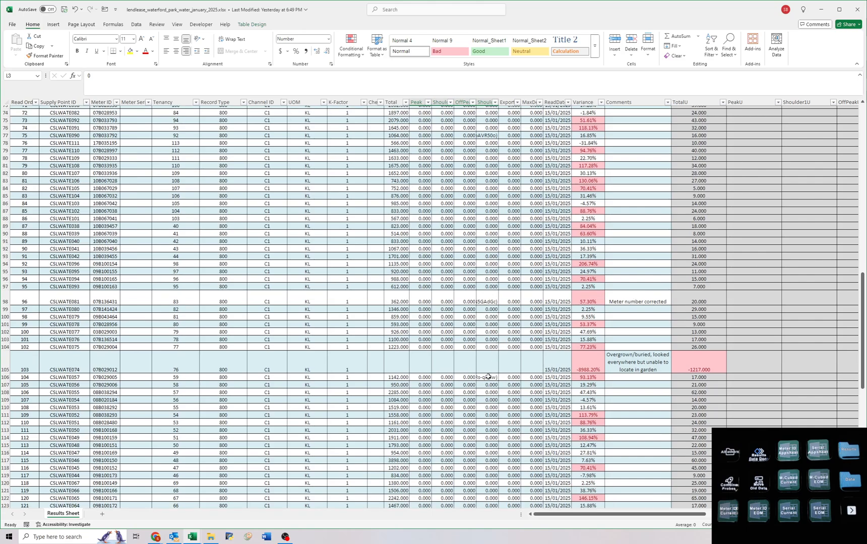
scroll(516, 385, "down", 14)
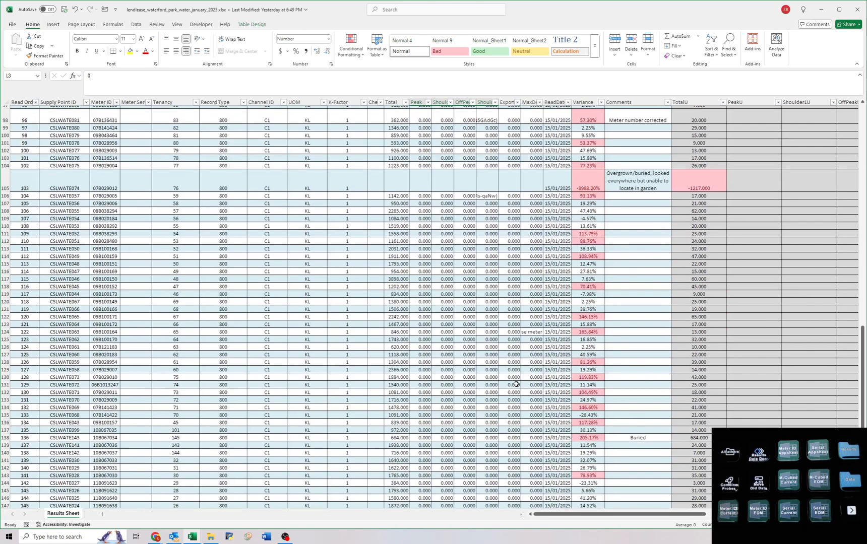
left_click(531, 173)
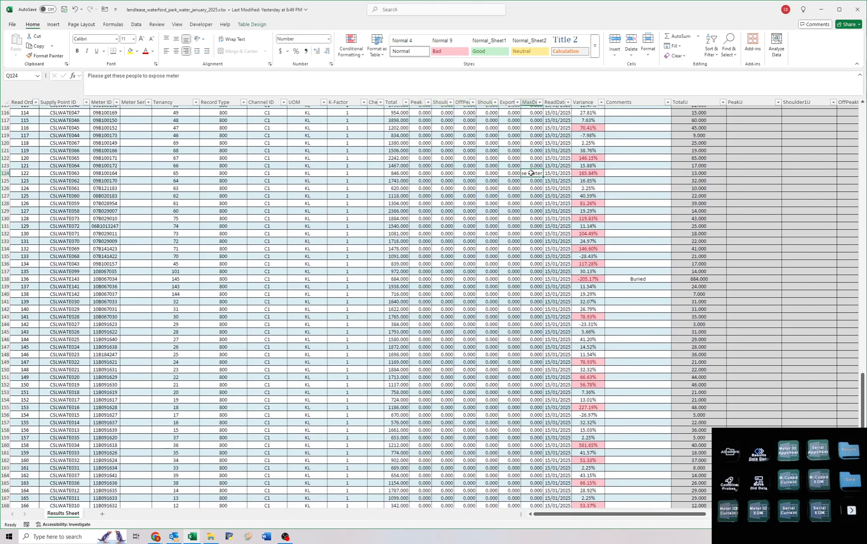
left_click(630, 174)
type("Pleas")
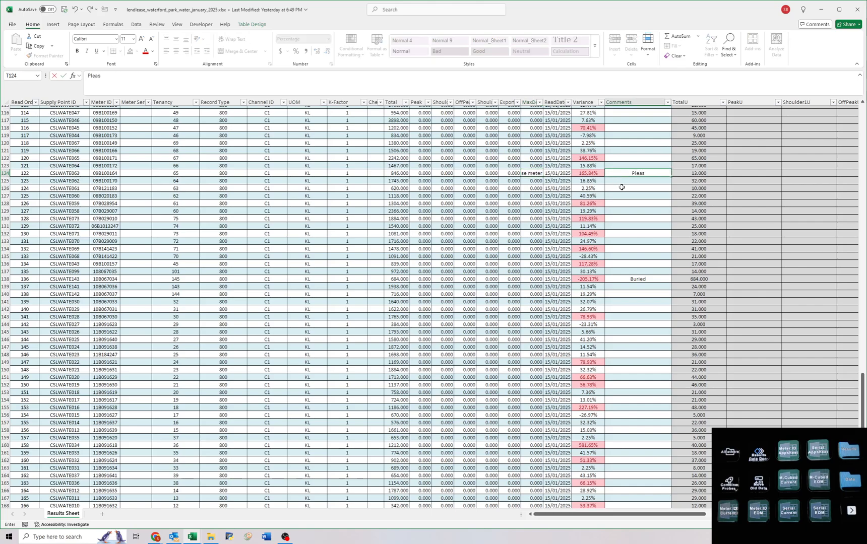
type("e clear meter from obstructions")
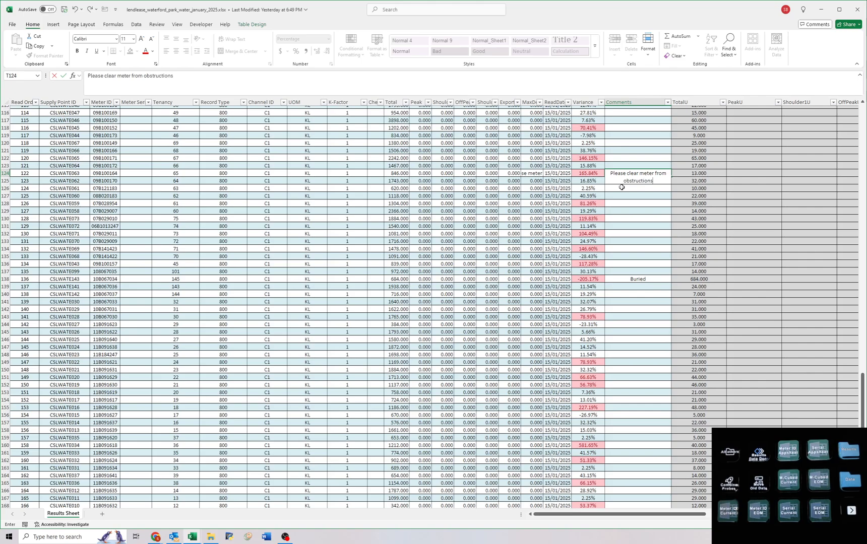
key("Return")
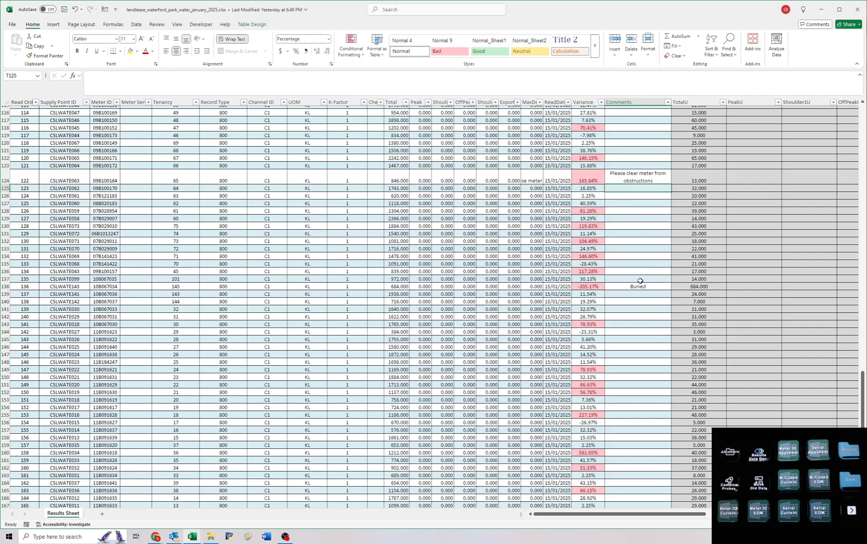
Delete the "Buried" comment in T138 and clear the Peak to MaxDemand values in L125:Q173.
left_click(639, 285)
key("Delete")
scroll(490, 287, "down", 7)
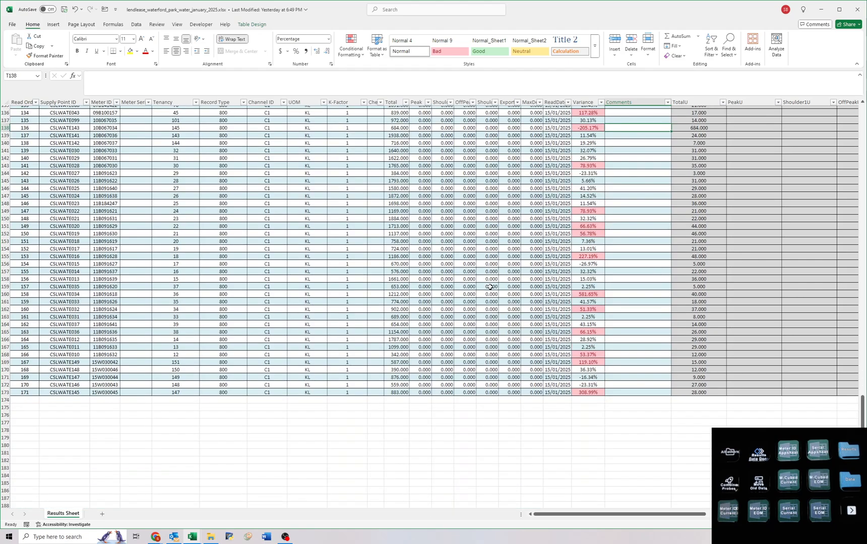
left_click(528, 393)
scroll(477, 363, "up", 13)
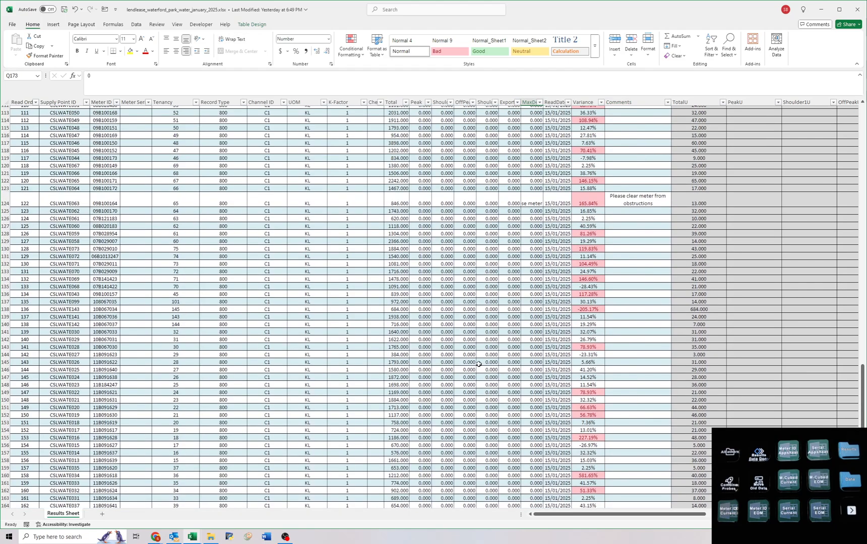
left_click(420, 348, "shift")
key("Delete")
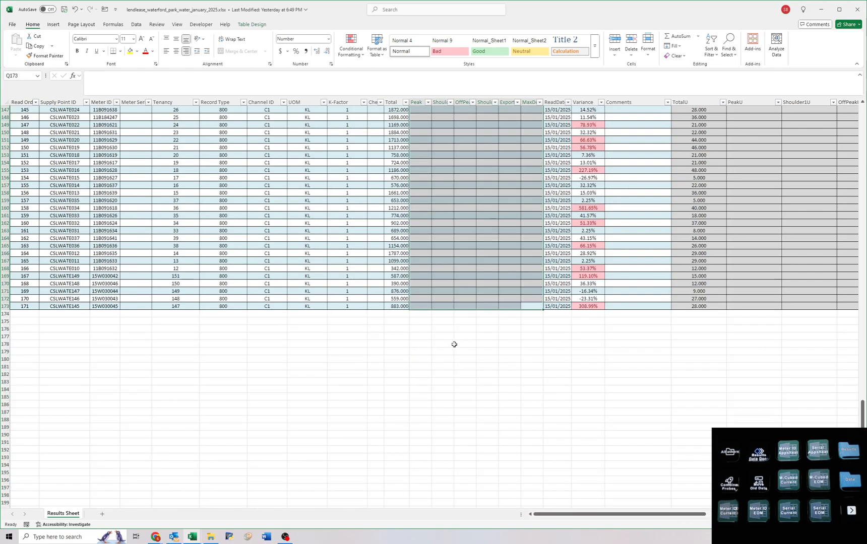
Clear the remaining Peak to MaxDemand values and notes in columns L to Q, from row 124 up to row 3.
scroll(459, 344, "up", 20)
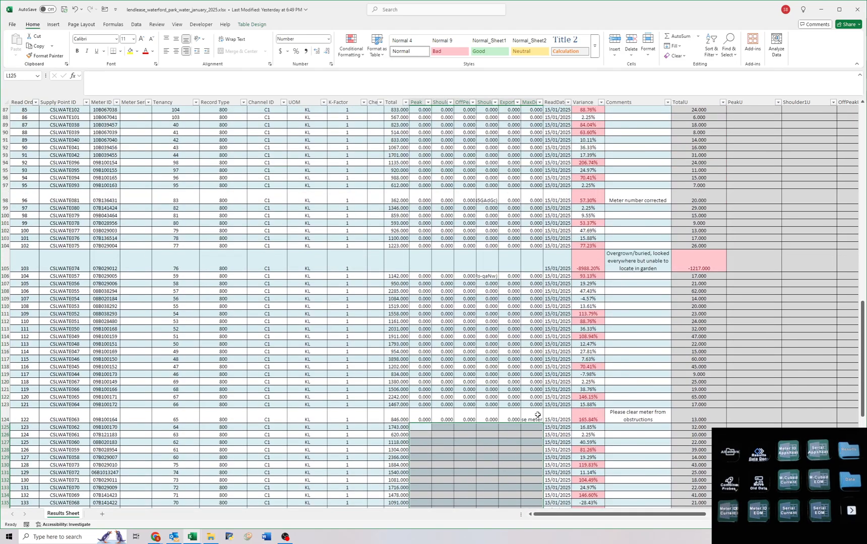
left_click_drag(516, 415, 423, 415)
key("Delete")
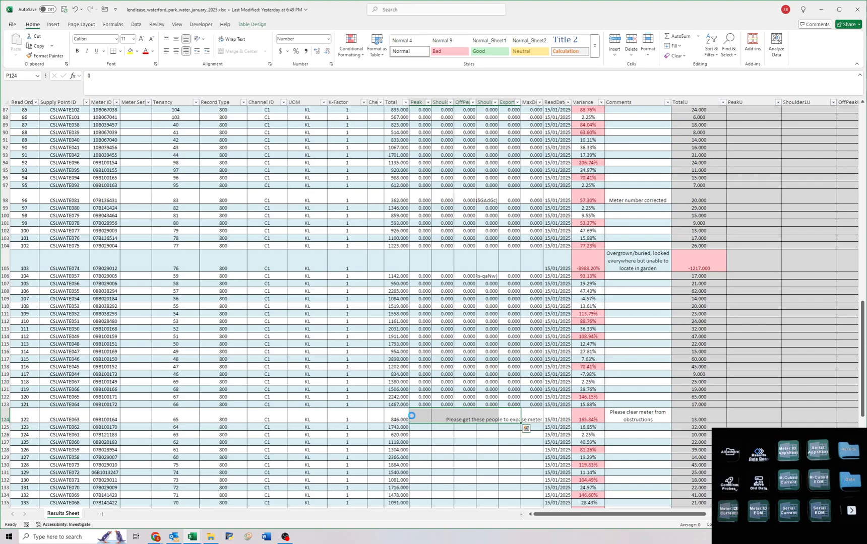
left_click_drag(535, 414, 423, 199)
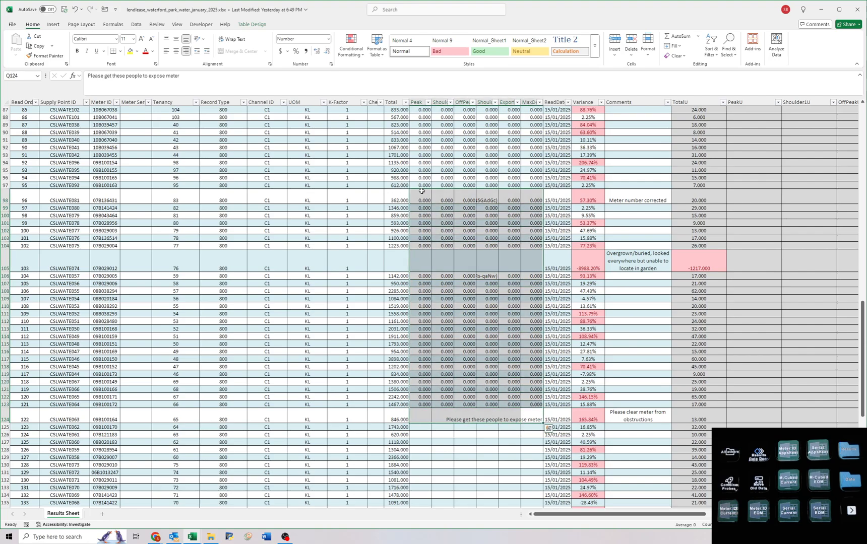
scroll(432, 203, "up", 6)
scroll(426, 208, "up", 6)
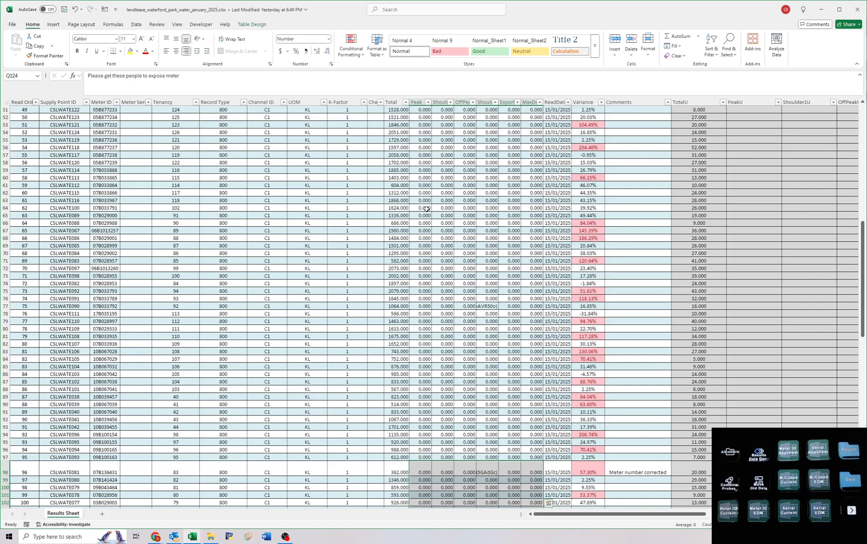
scroll(427, 208, "up", 17)
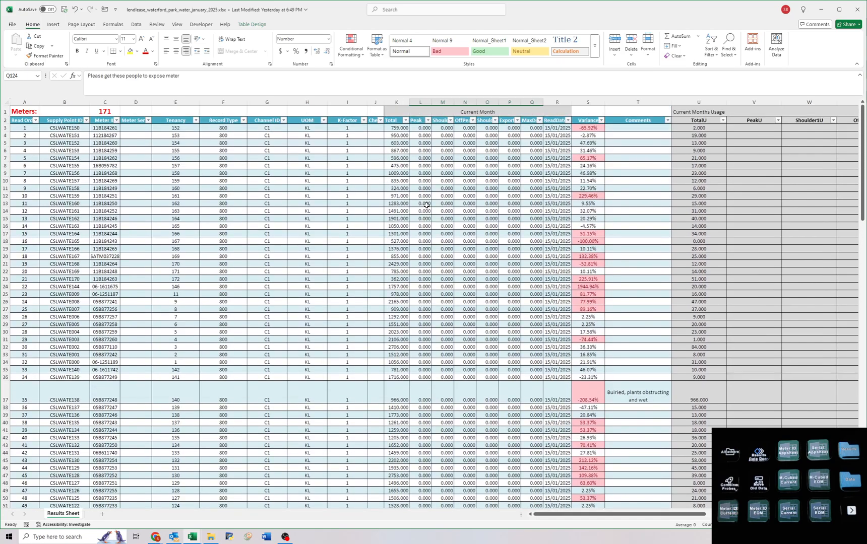
left_click(424, 128, "shift")
key("Delete")
scroll(432, 172, "up", 5)
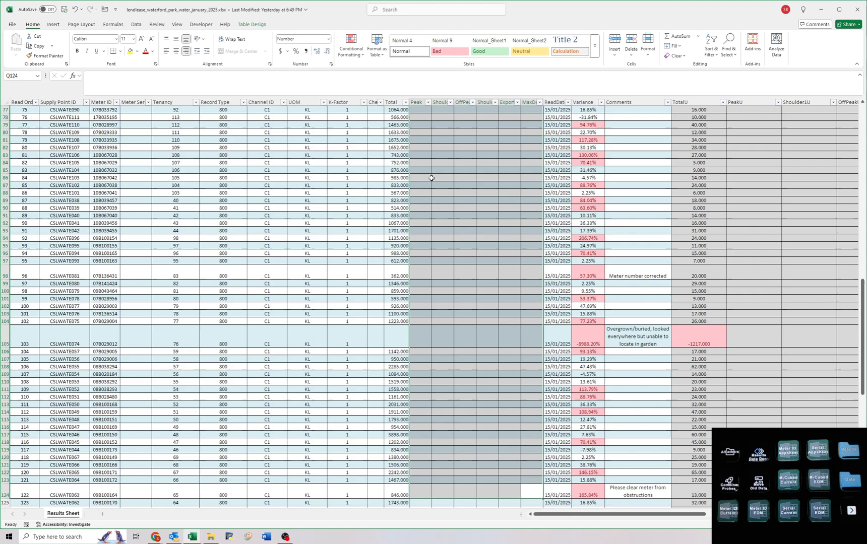
Review the Variance column from the first meter to the last for highlighted outliers and compare them with the comments.
key("ctrl+Home")
left_click(396, 127)
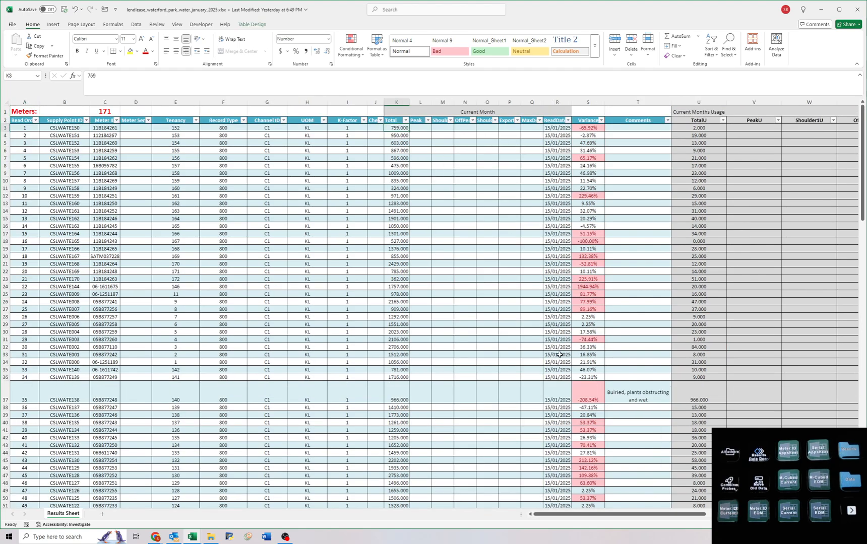
left_click_drag(400, 286, 413, 286)
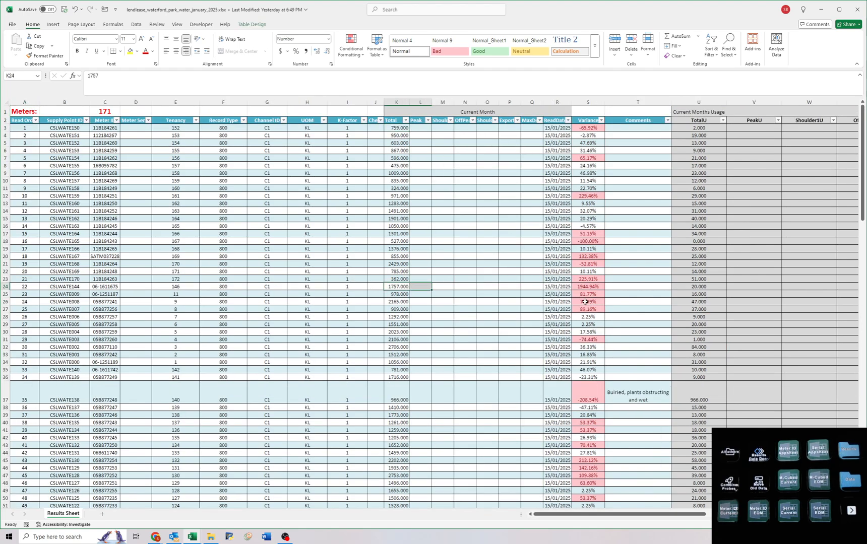
scroll(570, 299, "down", 7)
scroll(570, 299, "down", 7)
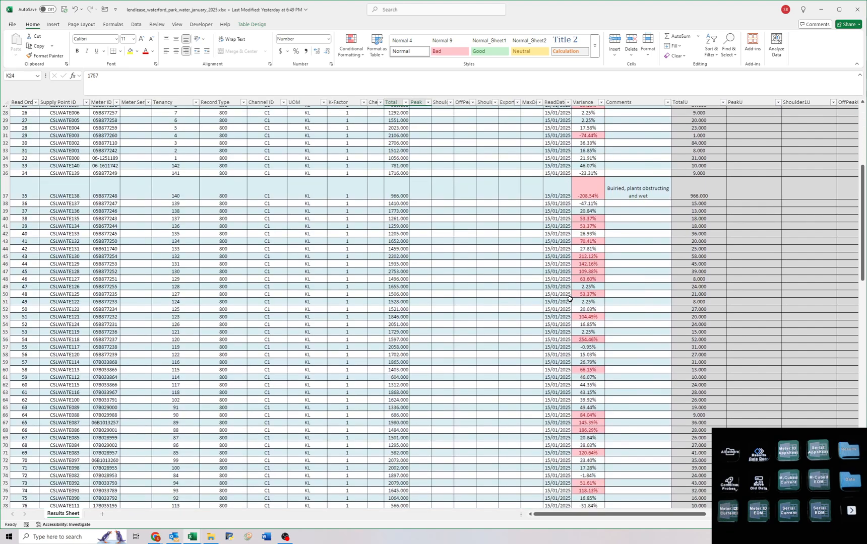
scroll(571, 286, "down", 6)
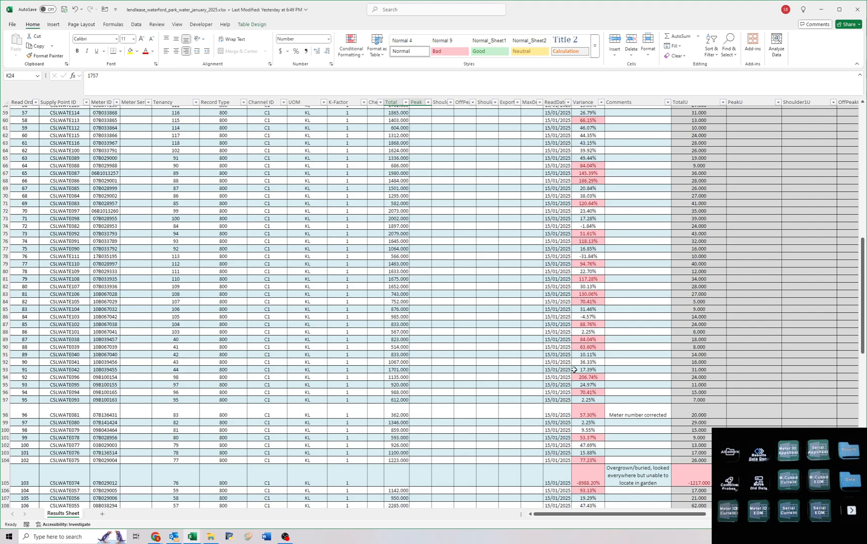
scroll(574, 363, "down", 4)
scroll(581, 330, "down", 4)
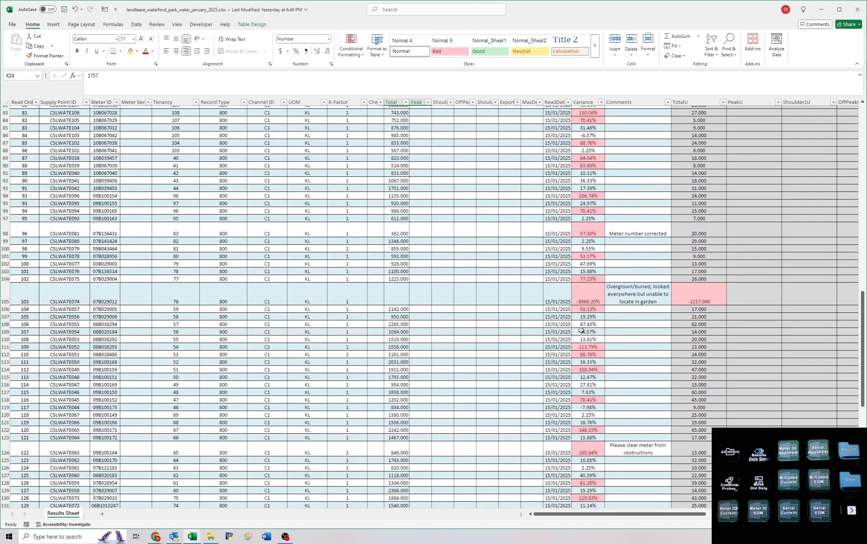
scroll(578, 358, "down", 5)
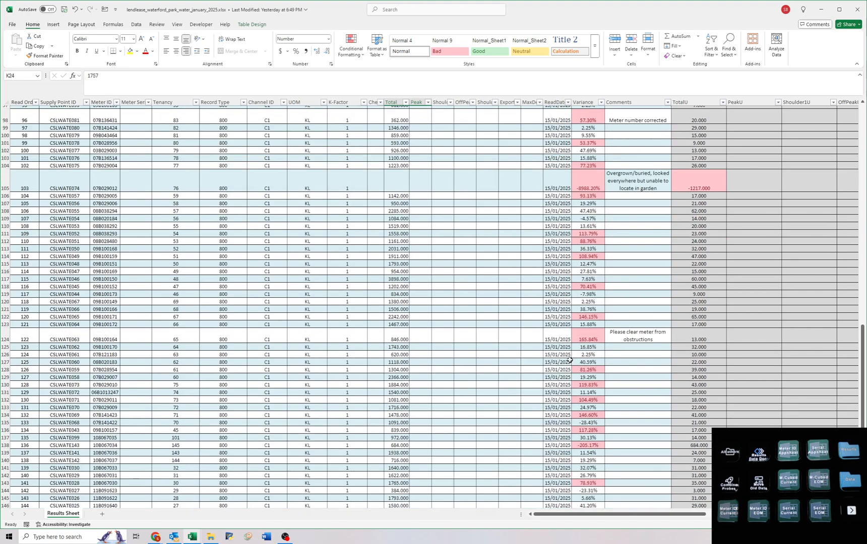
scroll(569, 361, "down", 3)
scroll(575, 342, "down", 7)
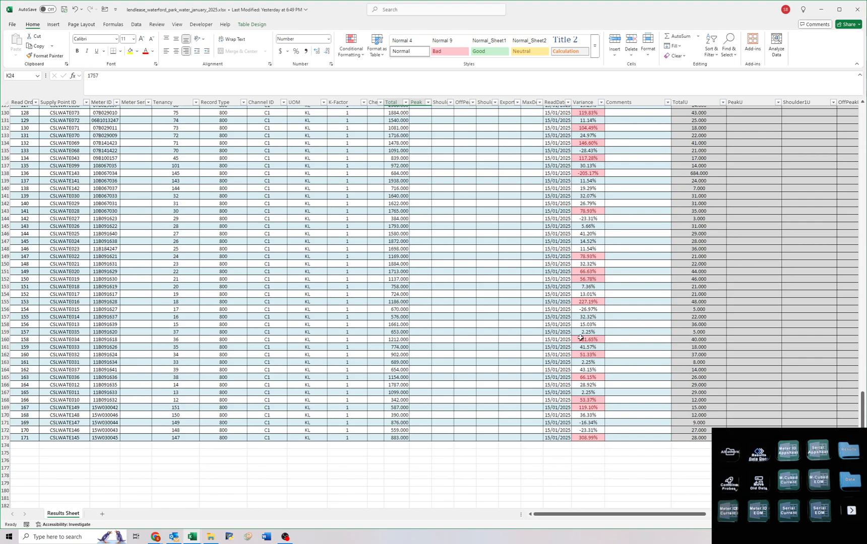
Compare the current Total in row 160 with the previous months' reads and identify its Meter ID.
left_click_drag(395, 341, 167, 340)
left_click(167, 340)
left_click_drag(159, 438, 333, 438)
left_click(294, 356)
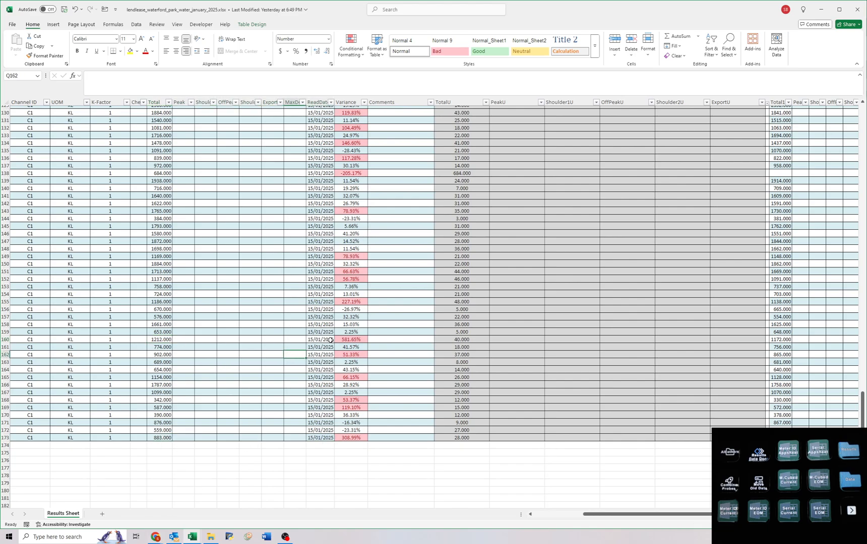
left_click_drag(331, 341, 35, 339)
left_click(33, 339)
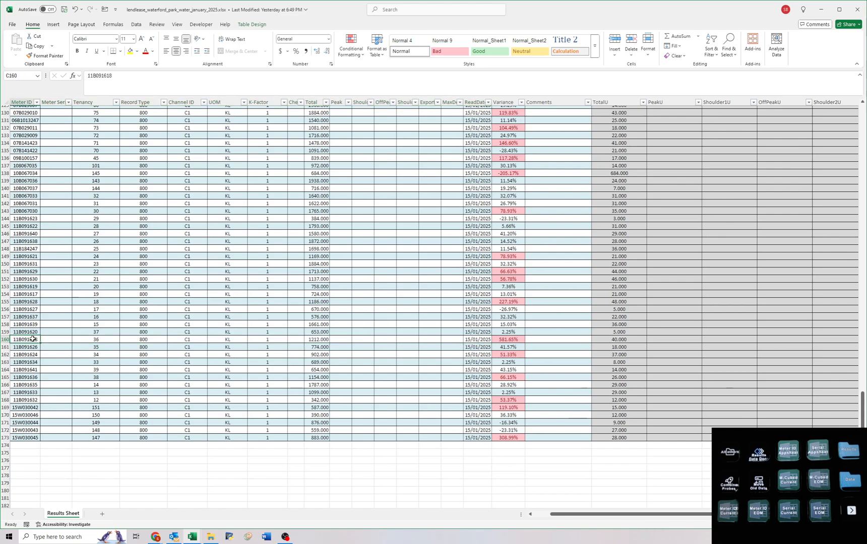
Look up meter 11B091618 in the Airtable Sites read view and examine its past Total reads in the revision history.
key("ctrl+c")
mouse_move(161, 536)
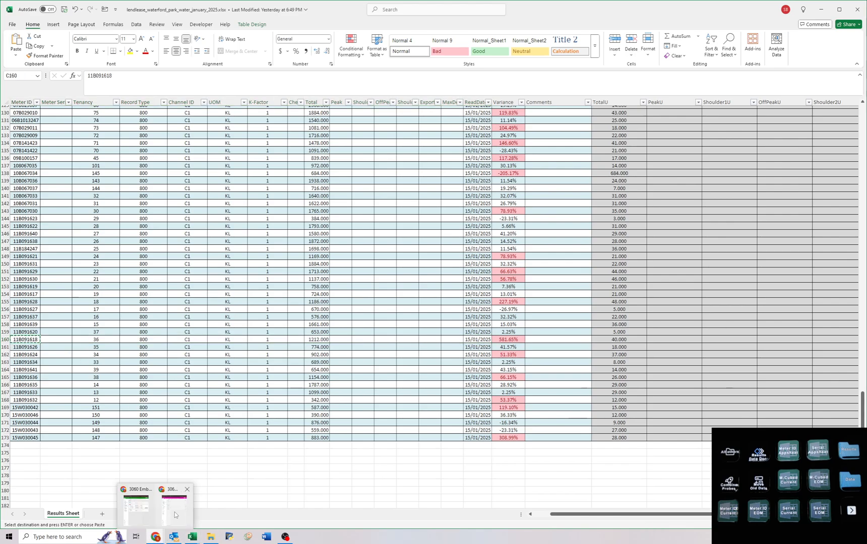
left_click(175, 515)
key("ctrl+f")
key("ctrl+v")
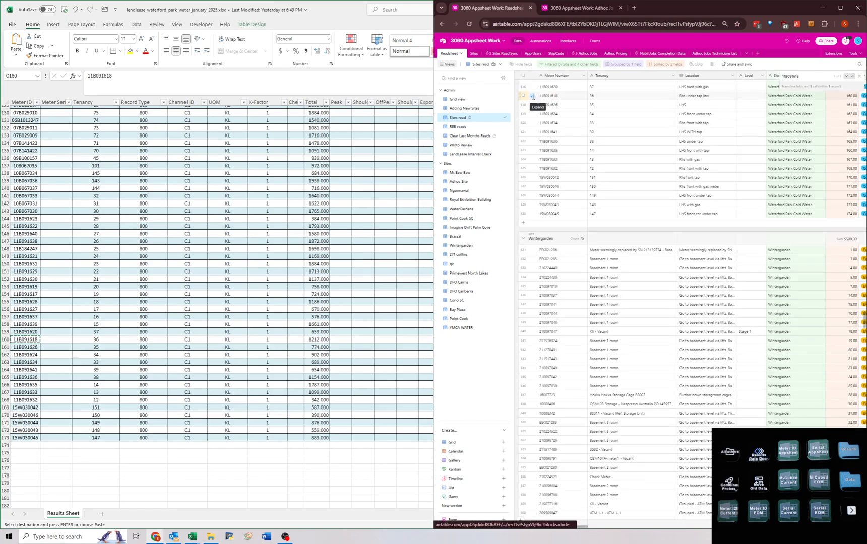
left_click(533, 96)
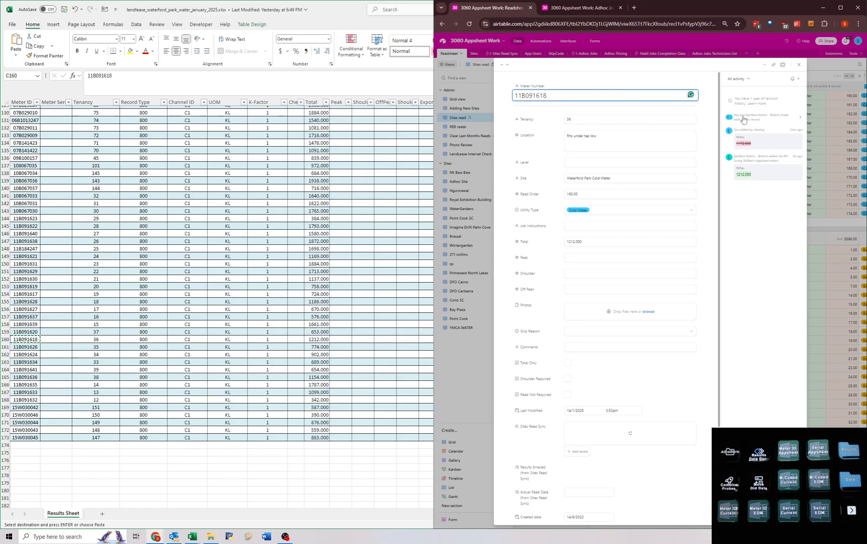
left_click(743, 120)
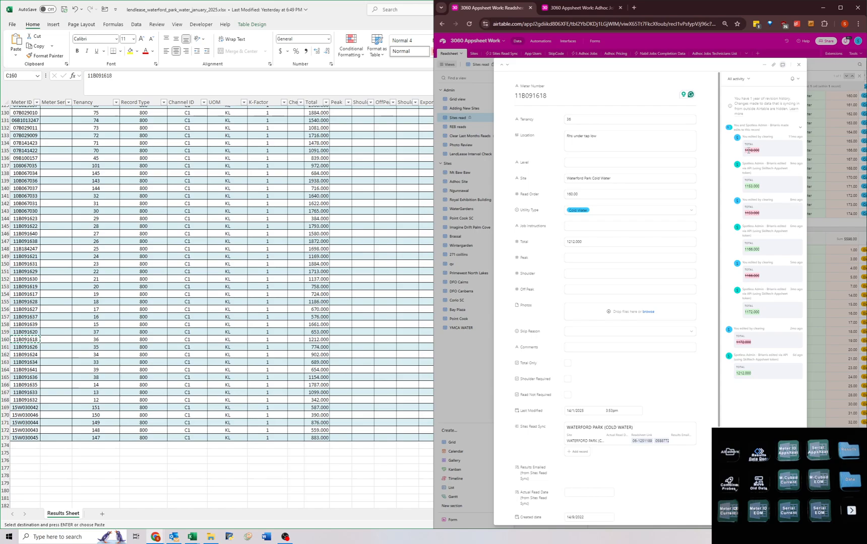
left_click_drag(749, 150, 755, 196)
left_click(755, 189)
Switch back to the Waterford Park workbook and check row 160 from Meter ID to TotalU against the read history.
key("alt+Tab")
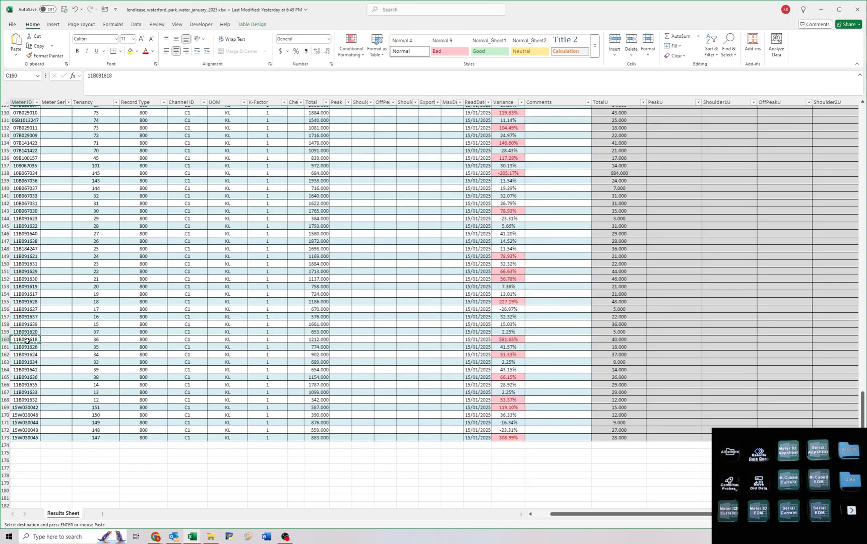
left_click_drag(26, 340, 517, 338)
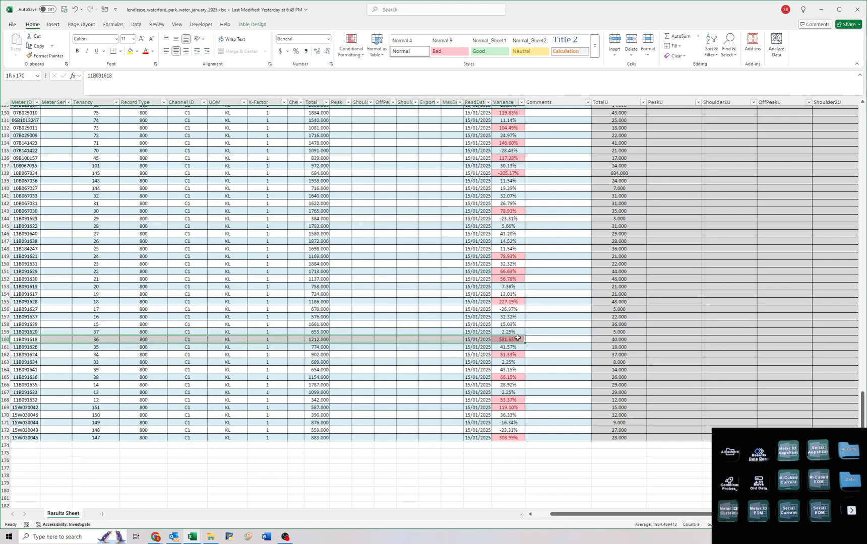
left_click_drag(616, 340, 291, 338)
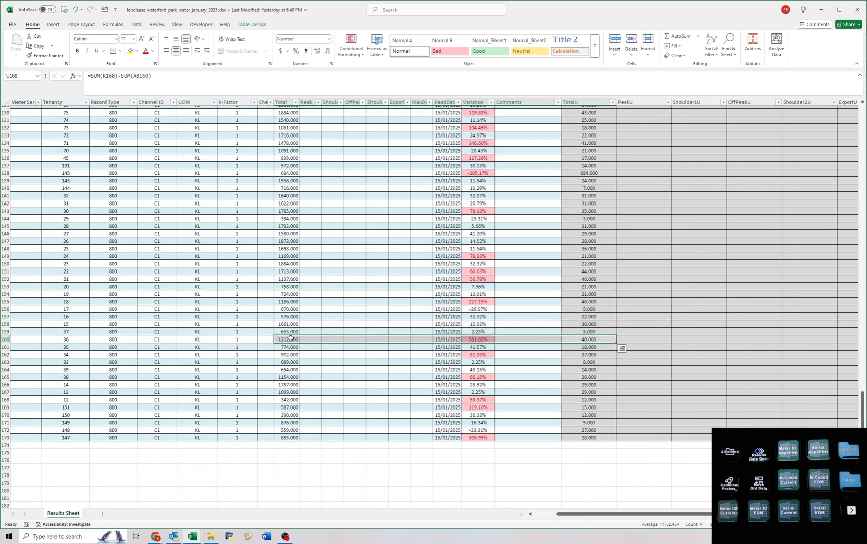
Replace the formulas in the Current Month columns from Total to ReadDate, K3:R173, with their values.
key("ctrl+Home")
left_click_drag(396, 131, 563, 543)
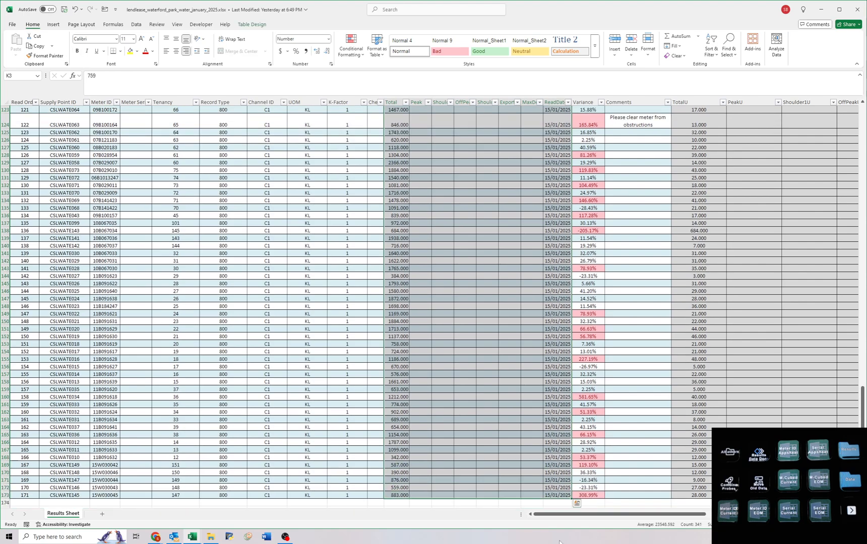
key("ctrl+c")
key("ctrl+shift+v")
key("Escape")
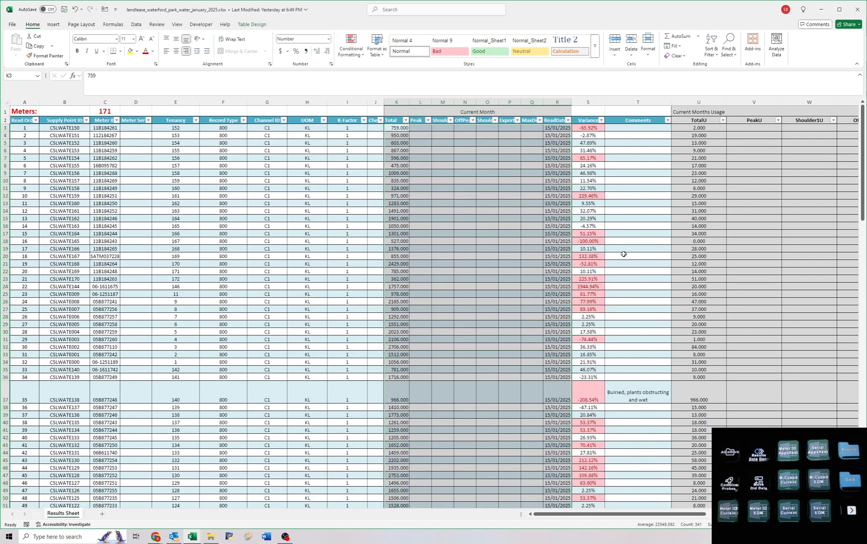
Delete the comment in T37 and check the remaining entries in the Comments column.
left_click(625, 393)
key("Delete")
key("ctrl+Down")
scroll(627, 360, "down", 1)
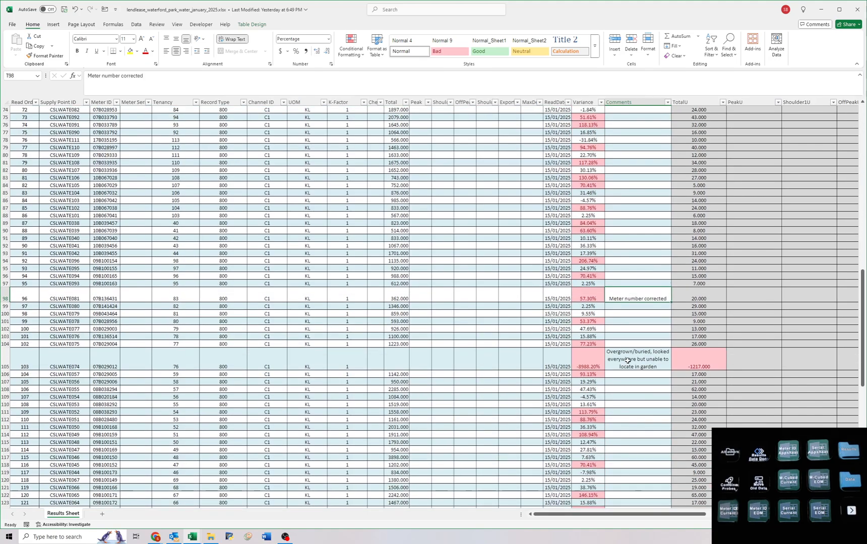
key("ctrl+Down")
key("ctrl+Down")
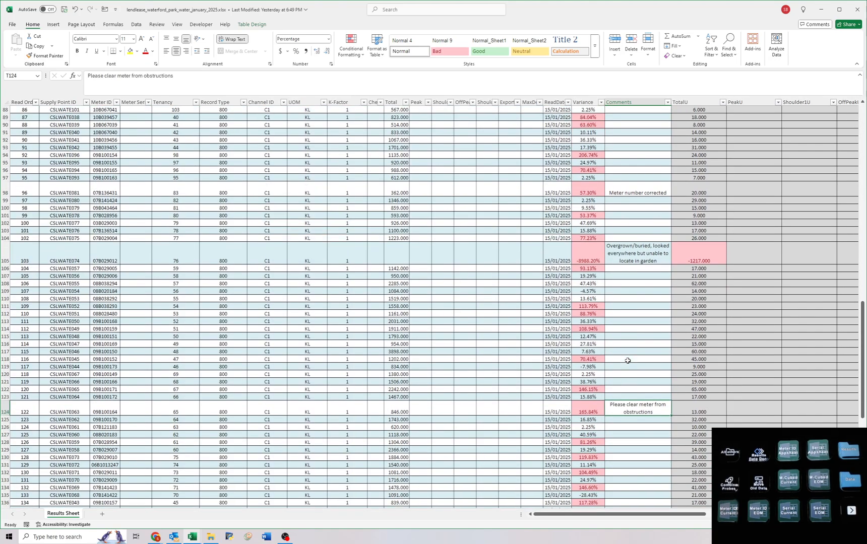
key("ctrl+Down")
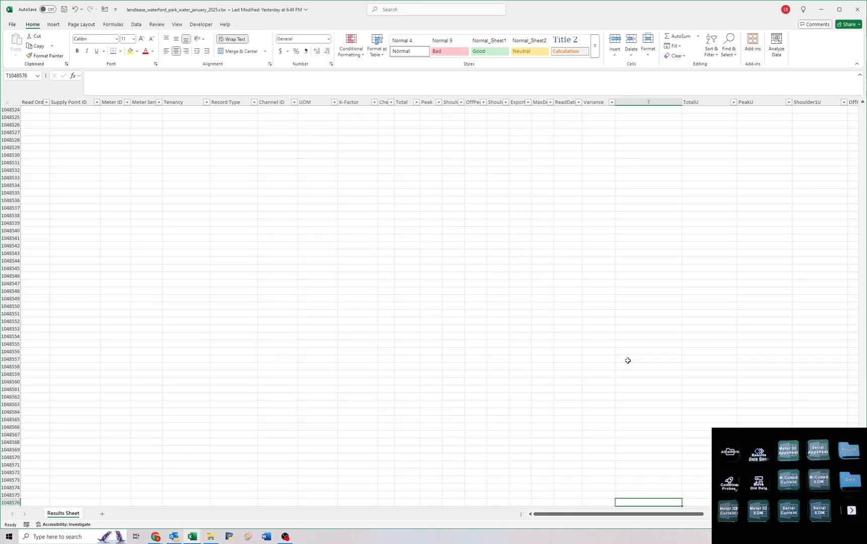
key("ctrl+Up")
key("ctrl+Home")
Save and close the Waterford Park water workbook.
left_click(124, 173)
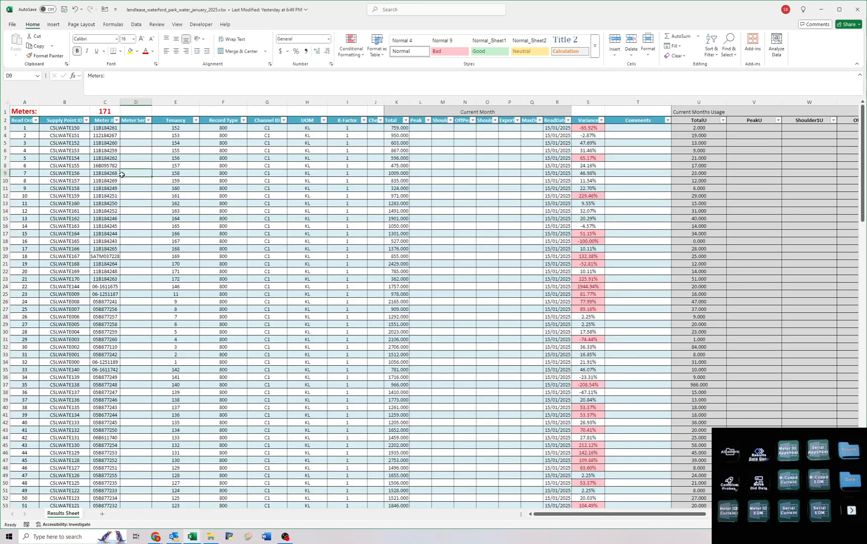
left_click(64, 9)
double_click(221, 11)
left_click(423, 9)
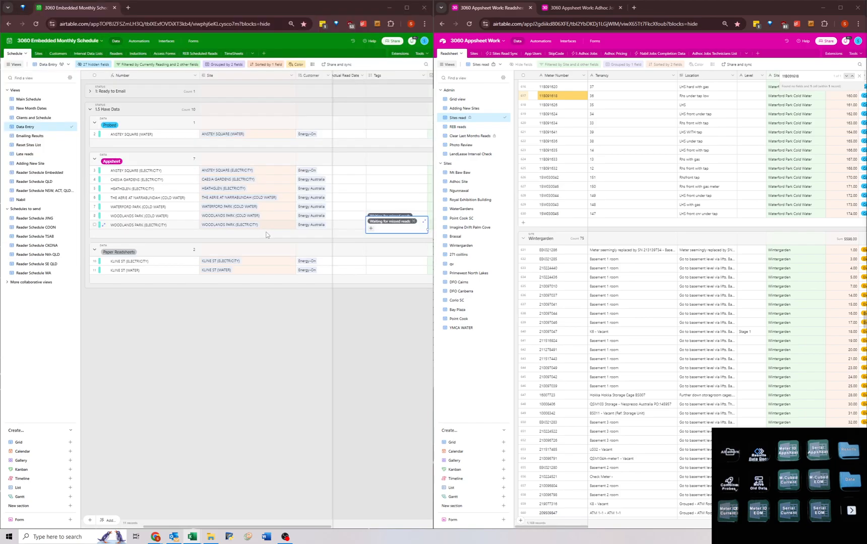
Set the Actual Read Date of WATERFORD PARK (COLD WATER) to 15/1/2025 in the Airtable schedule.
double_click(358, 209)
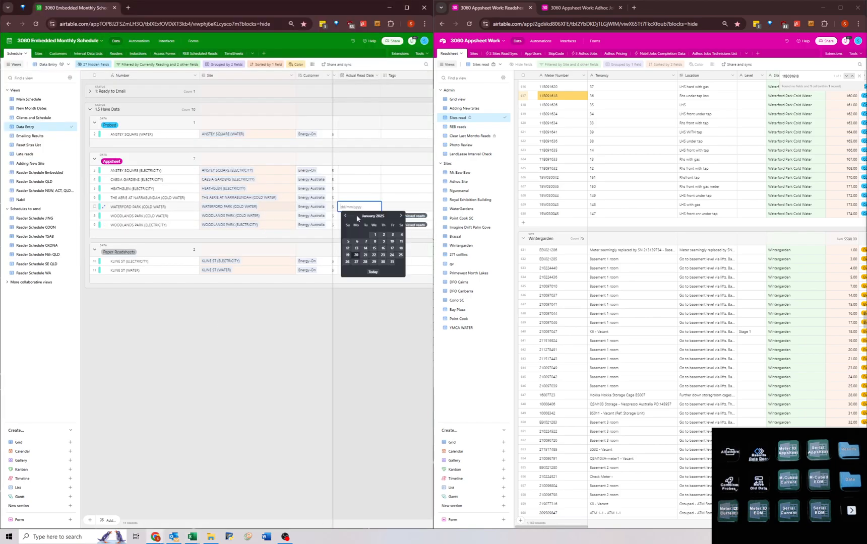
left_click(374, 249)
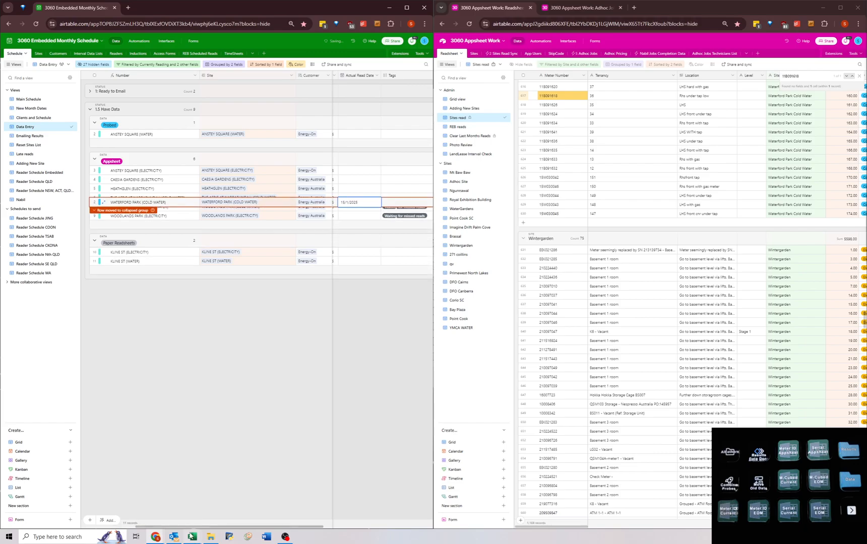
Switch to the lendlease_the_aerie_water_january_2025 workbook and roll the Current Month reads into Previous Month, leaving the current columns blank.
mouse_move(192, 536)
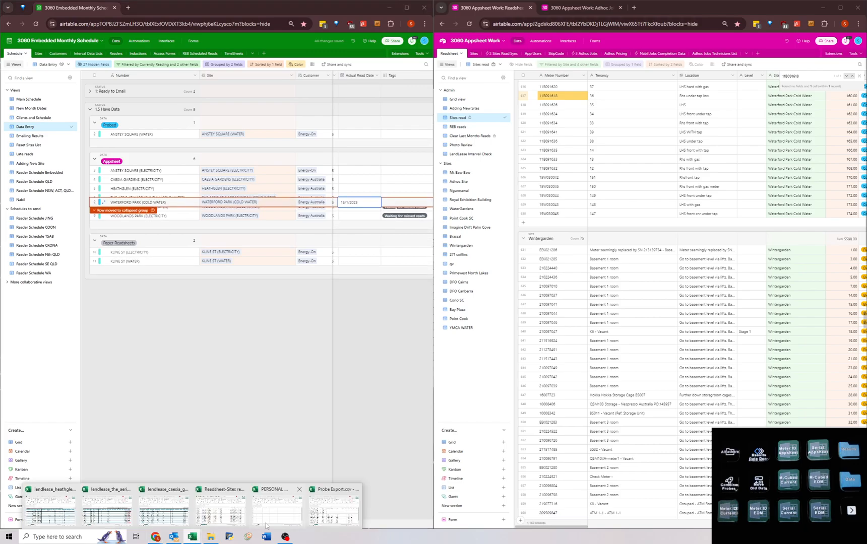
left_click(119, 510)
left_click_drag(424, 125, 433, 261)
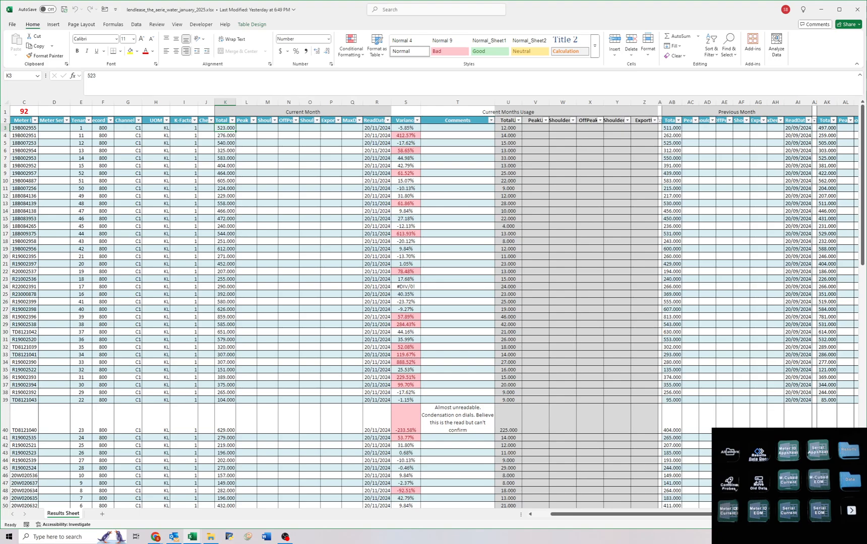
left_click(207, 165)
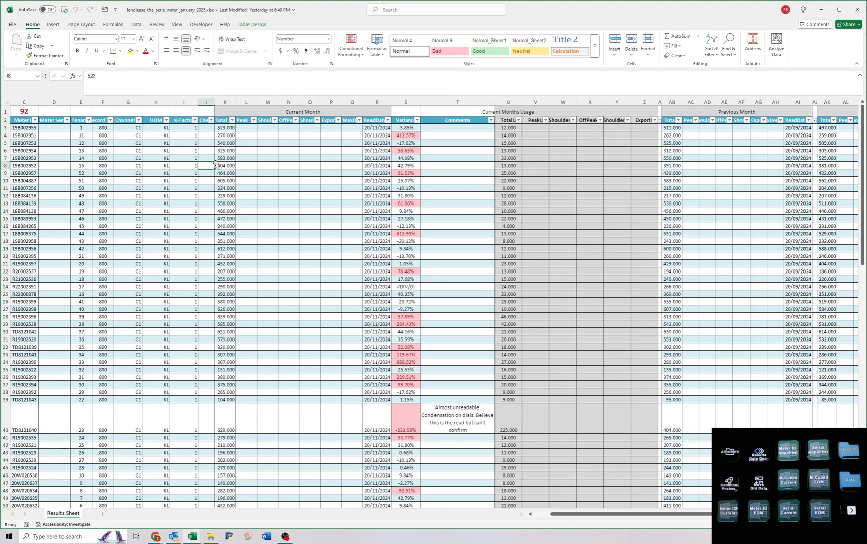
left_click(222, 194)
key("ctrl+shift+m")
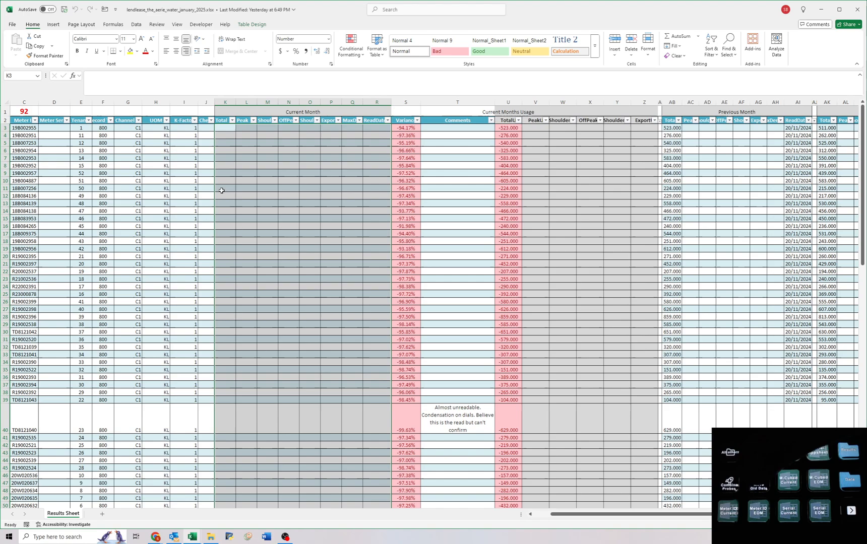
Fill K3:R3 with Meter ID VLOOKUPs into 'Readsheet-Sites read.csv'!A:Z, using column index 9 for Total, and copy them down the table.
type("=VLOOKUP([@[Meter ID]],'Readsheet-Sites read.csv")
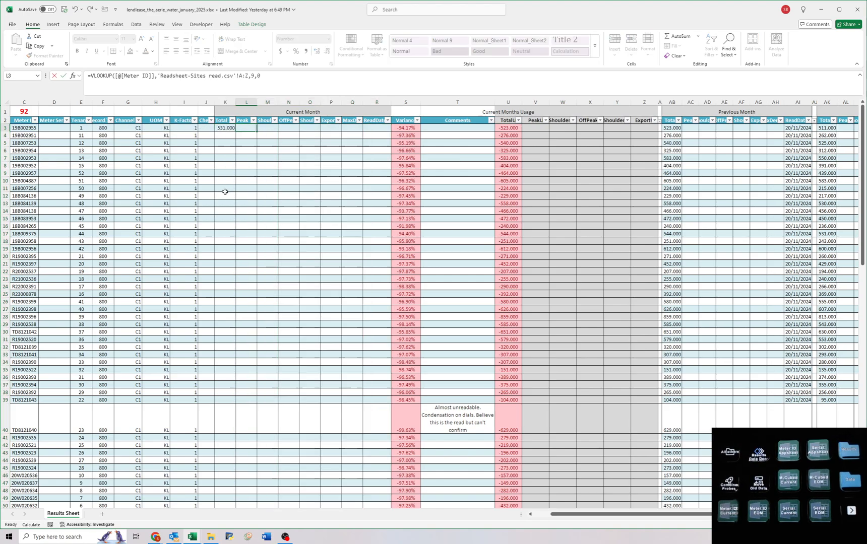
type("'!A:Z,13")
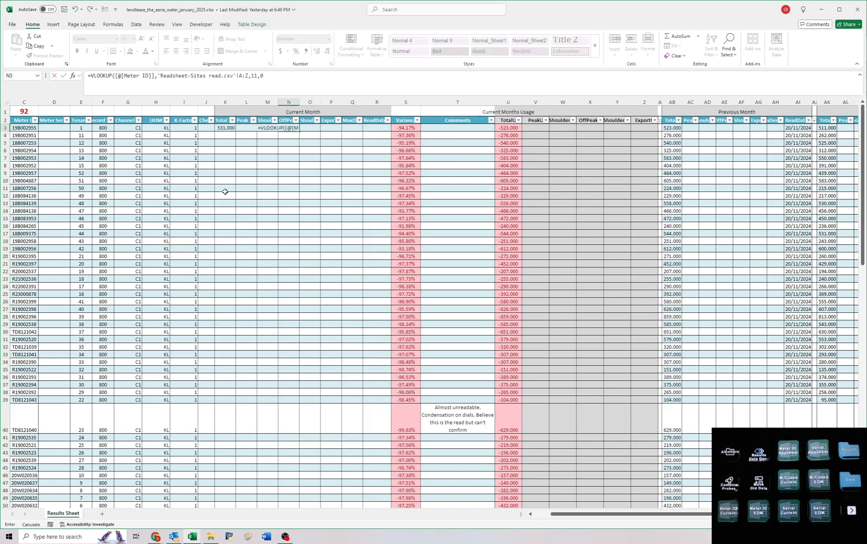
key("BackSpace")
type("5,0")
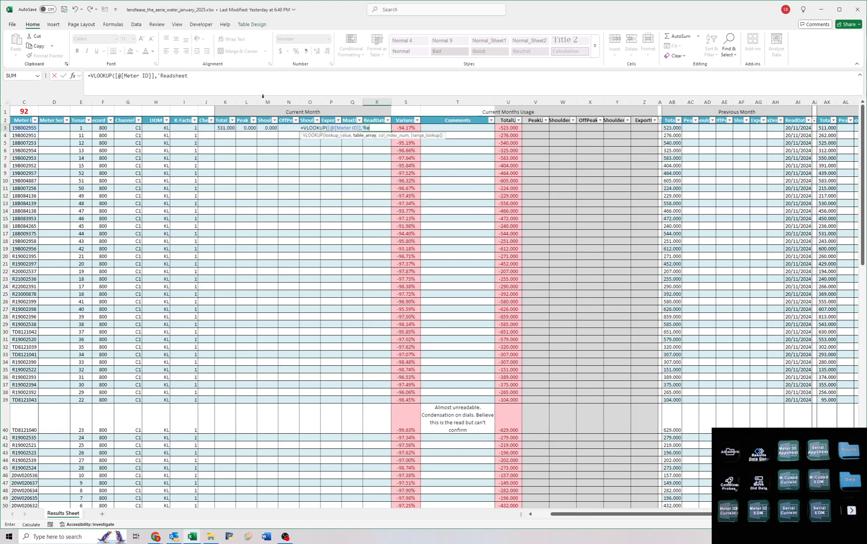
key("Return")
left_click_drag(226, 129, 389, 130)
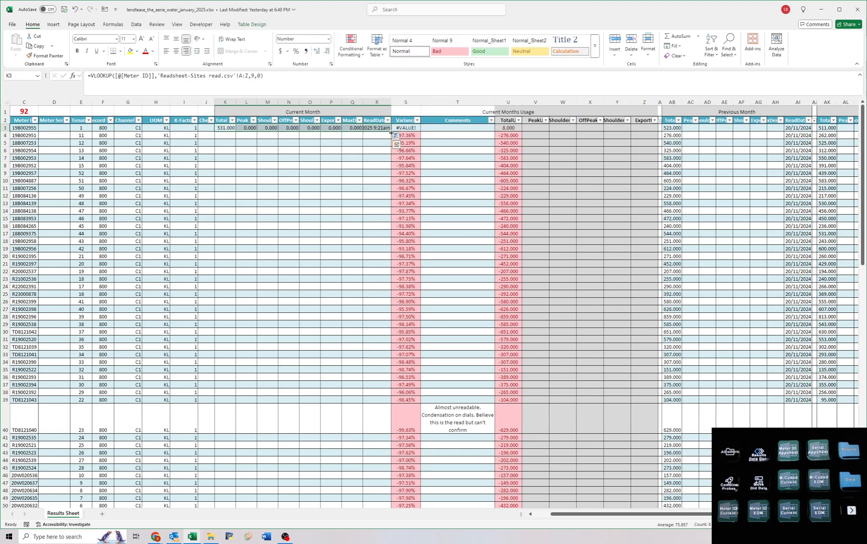
double_click(389, 130)
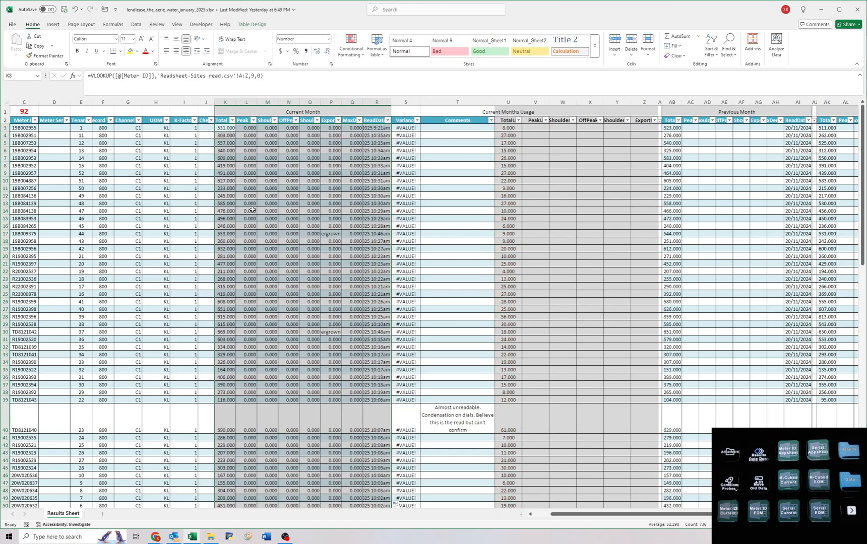
Check the Total column's filter list for missing or erroneous current reads, leaving the table unfiltered.
left_click(232, 120)
left_click(171, 219)
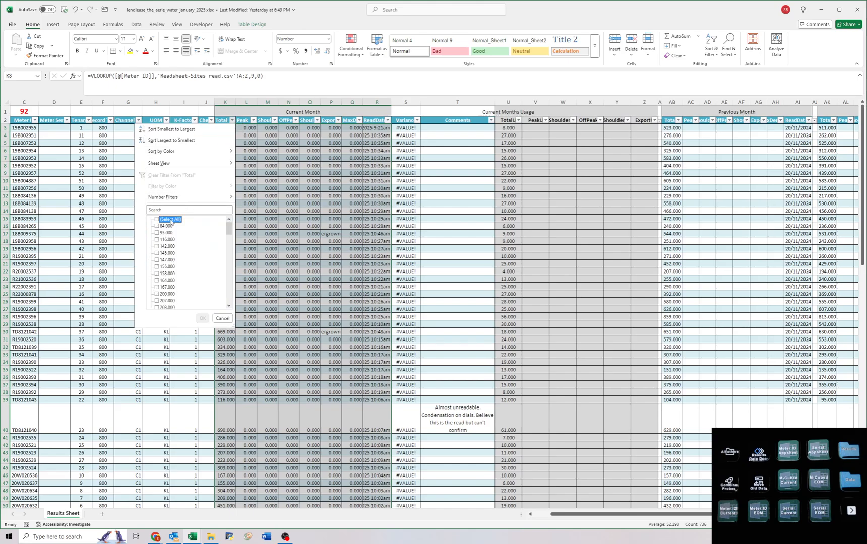
key("End")
key("Escape")
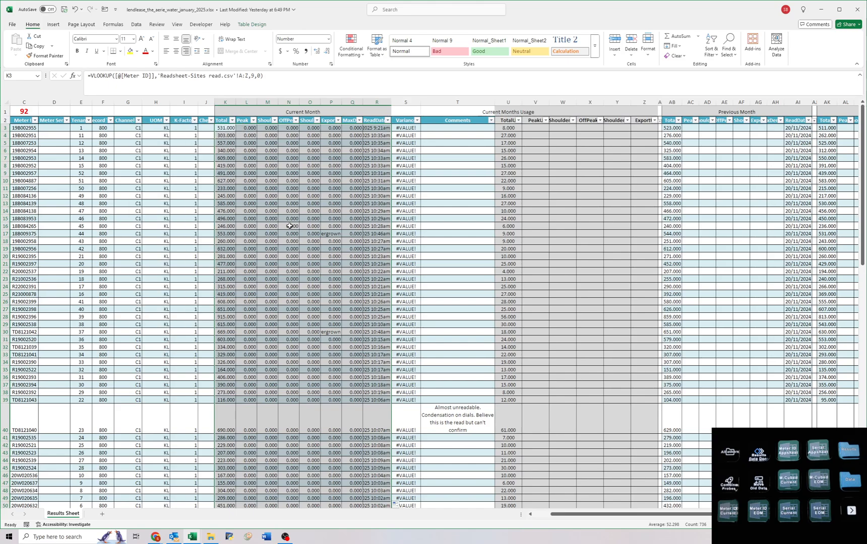
Set the Current Month ReadDate to 16/01/2025, without the time, for every meter in the table.
left_click(366, 129)
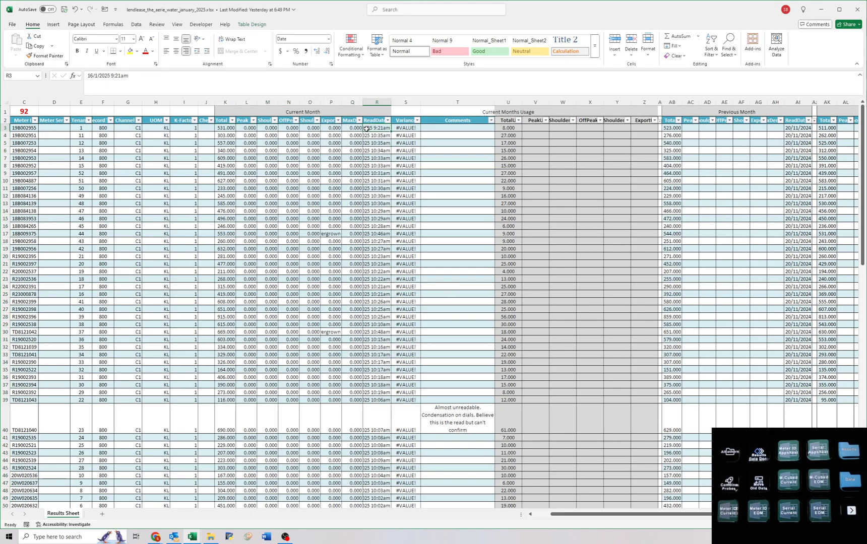
double_click(372, 128)
left_click_drag(372, 129, 412, 542)
key("BackSpace")
key("ctrl+Return")
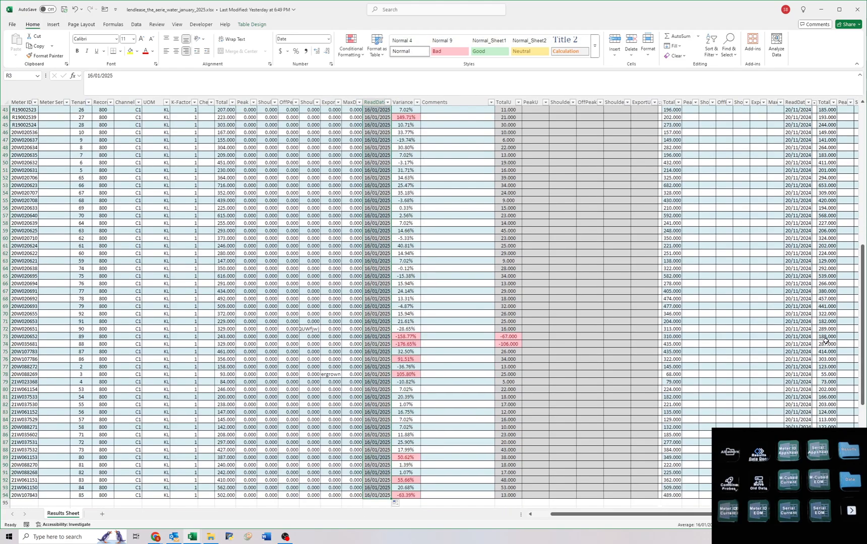
Compare the current, previous and earlier reads of meters 20W020652 and 20W035681 in rows 73 and 74.
left_click_drag(826, 340, 228, 339)
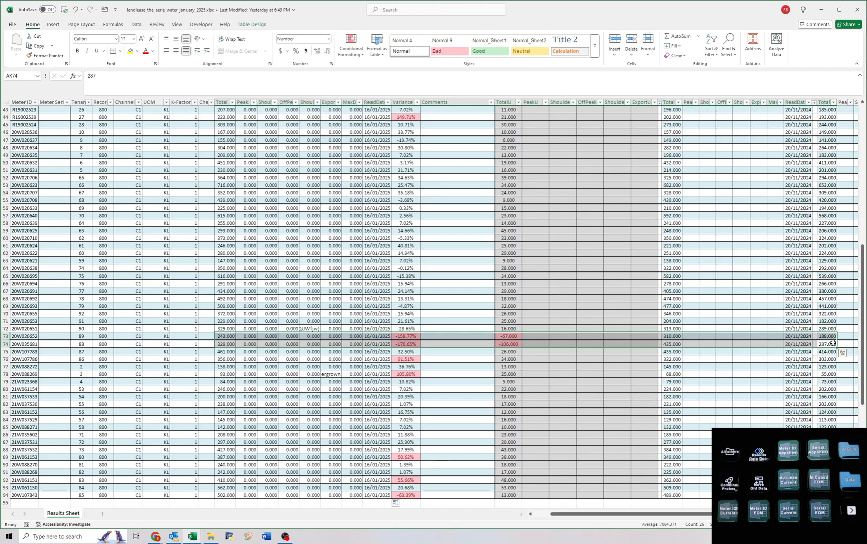
left_click_drag(827, 344, 232, 337)
left_click_drag(233, 338, 233, 339)
scroll(230, 337, "up", 14)
Check the Peak to MaxDemand lookups for notes and enter the comment "Overgrown, please clear" for meter 20W088269.
left_click_drag(243, 127, 321, 481)
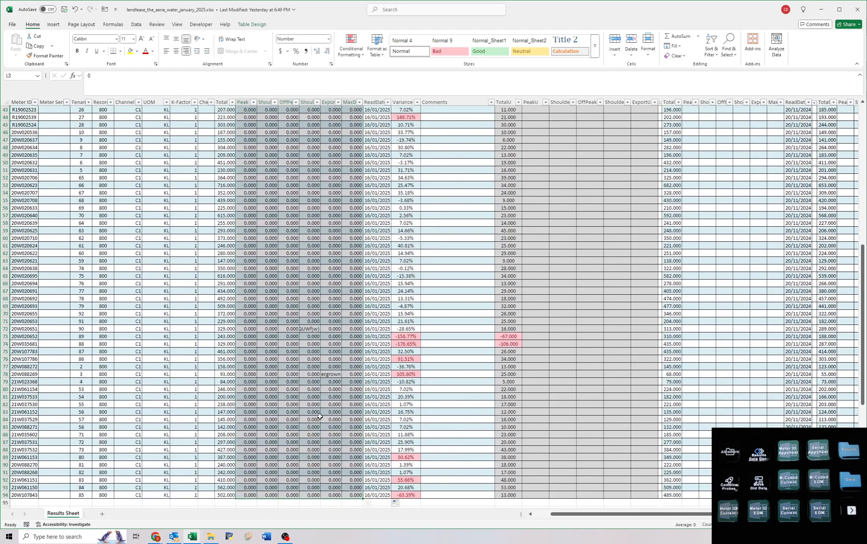
left_click(330, 373)
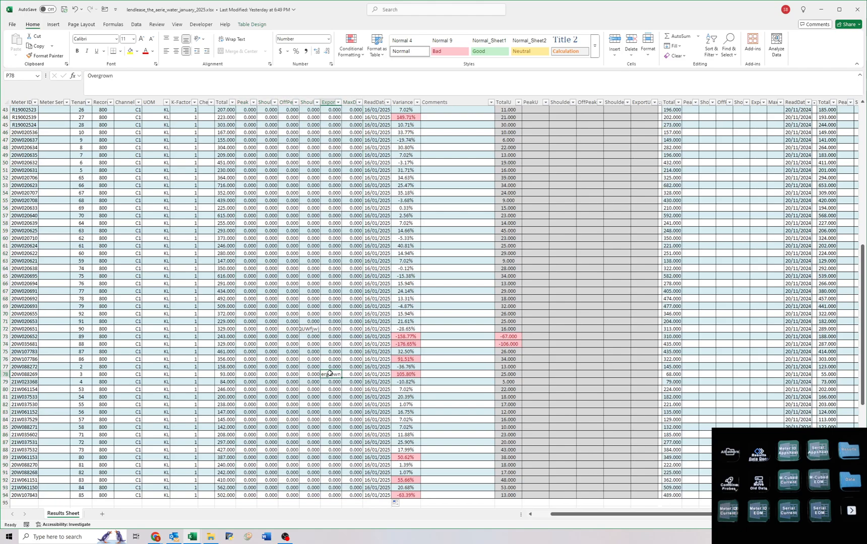
left_click(438, 373)
type("Overg")
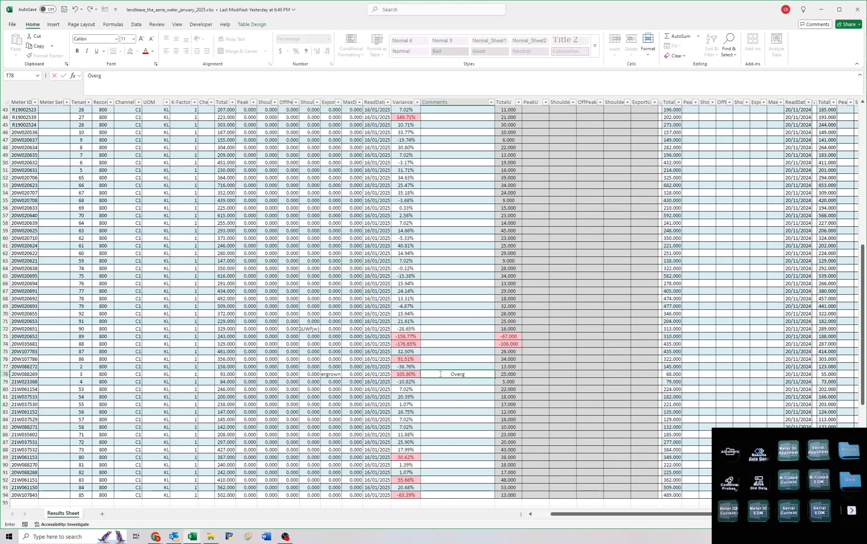
type("rown, please clear")
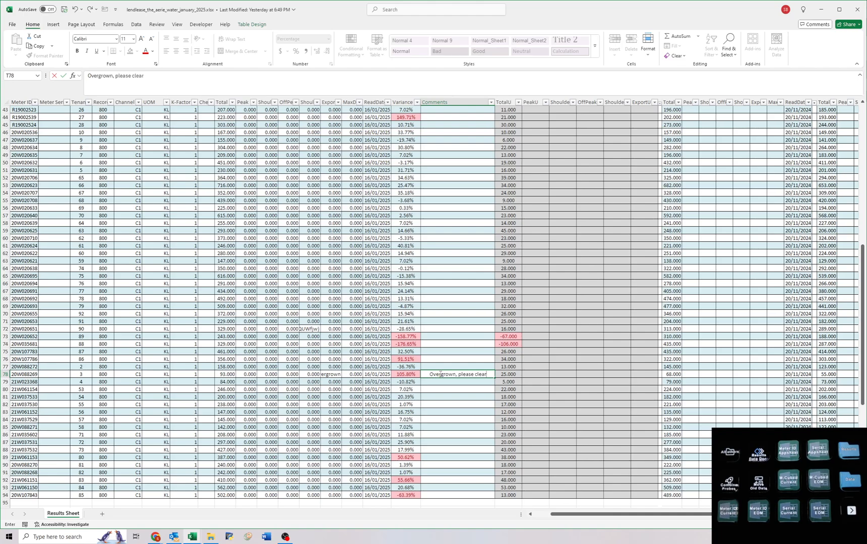
key("Return")
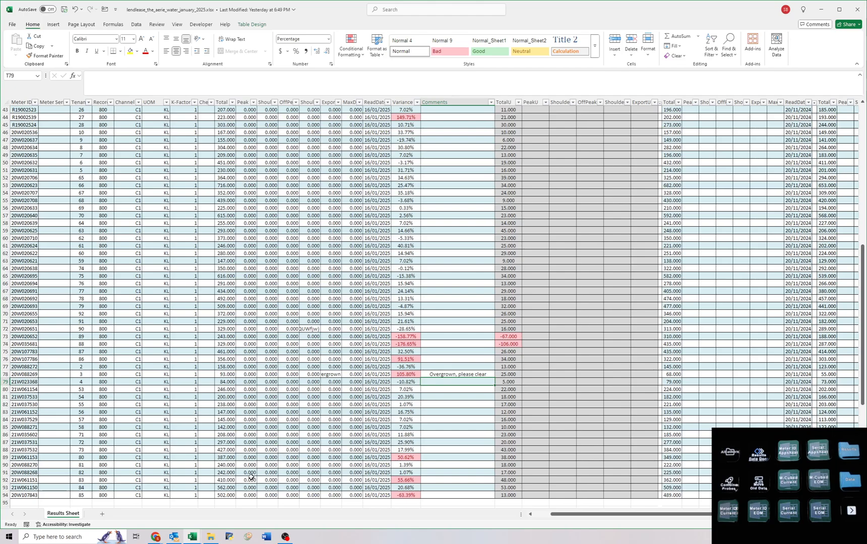
left_click_drag(246, 495, 346, 129)
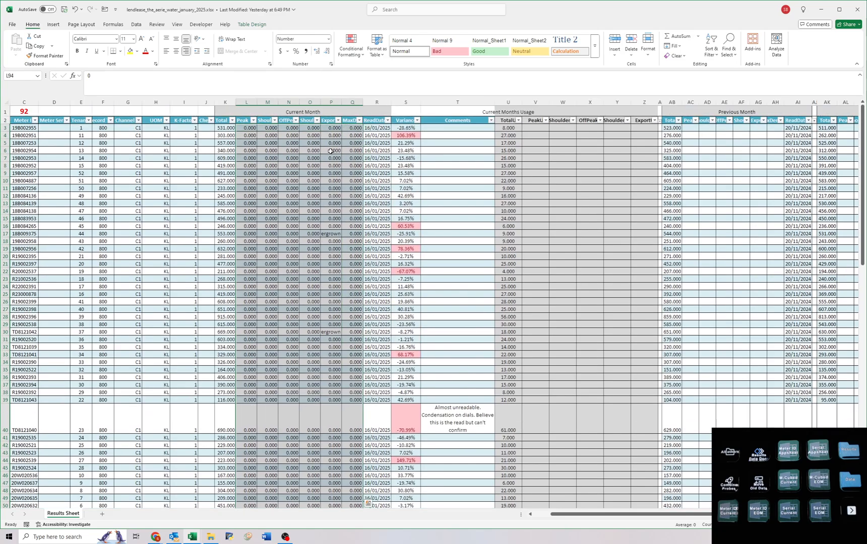
key("Delete")
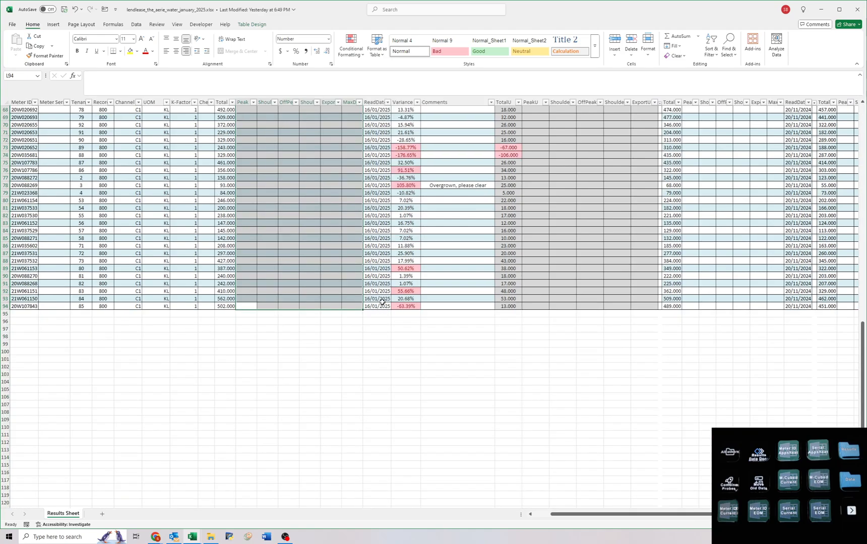
scroll(322, 255, "up", 16)
left_click(452, 271)
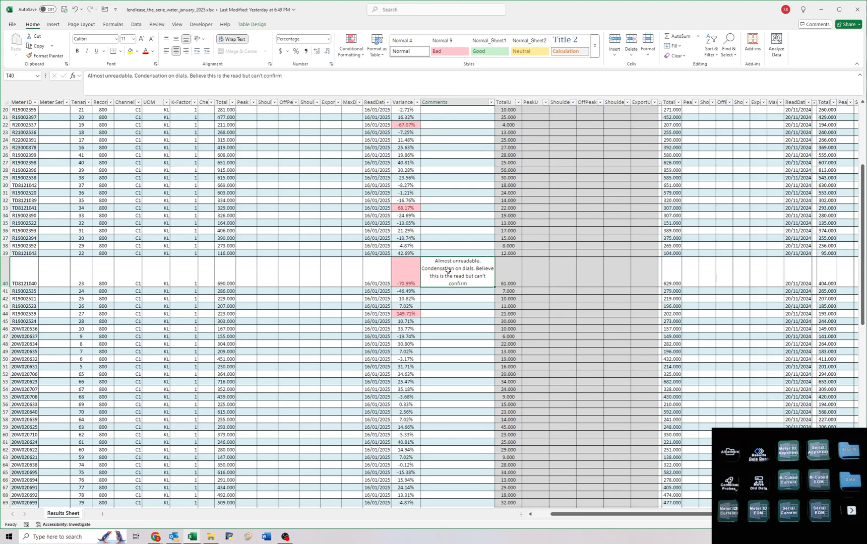
key("ctrl+z")
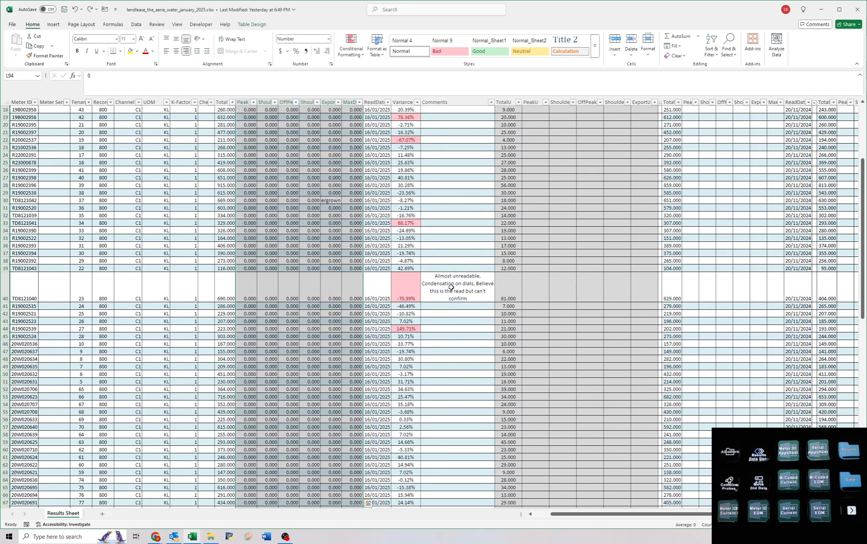
Find meter TD8121040's record in the Airtable Readsheet and enter a photo request in its Job Instructions.
left_click(17, 298)
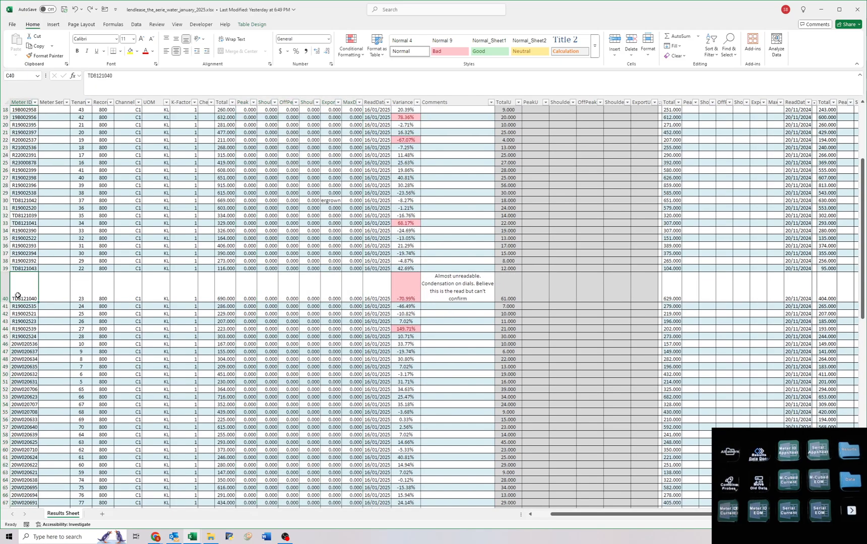
key("ctrl+c")
key("alt+Tab")
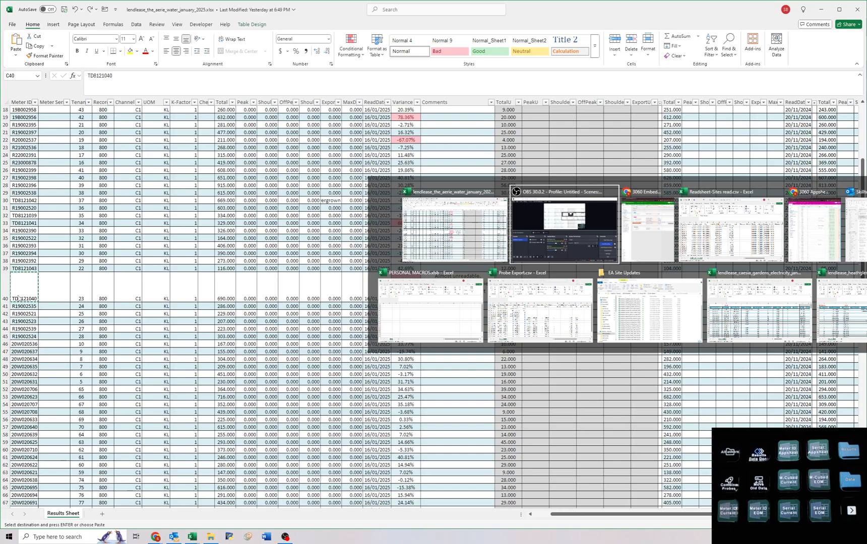
key("alt+Tab")
key("alt+Tab")
key("alt+Tab")
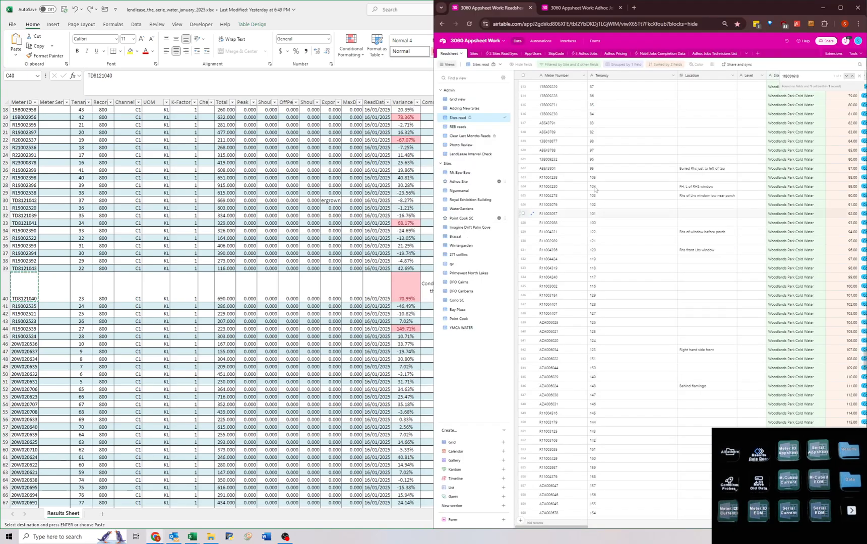
left_click(706, 160)
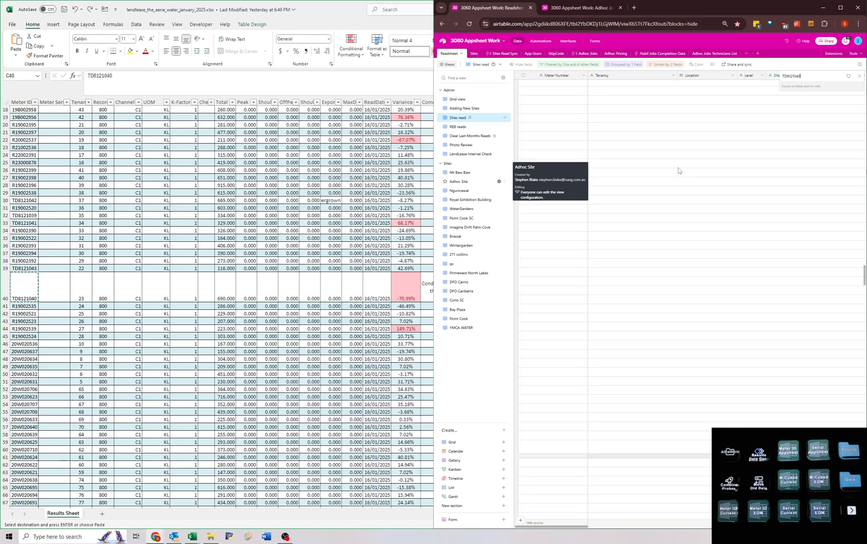
left_click(533, 97)
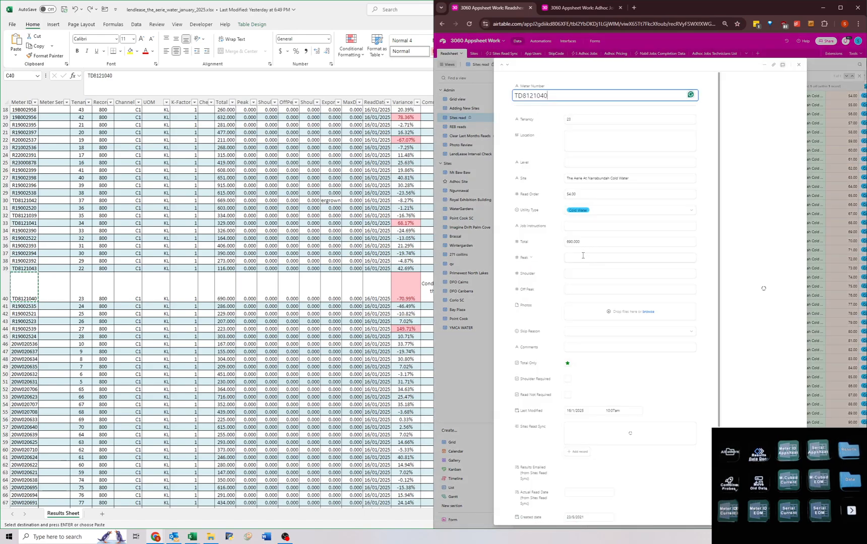
left_click(568, 224)
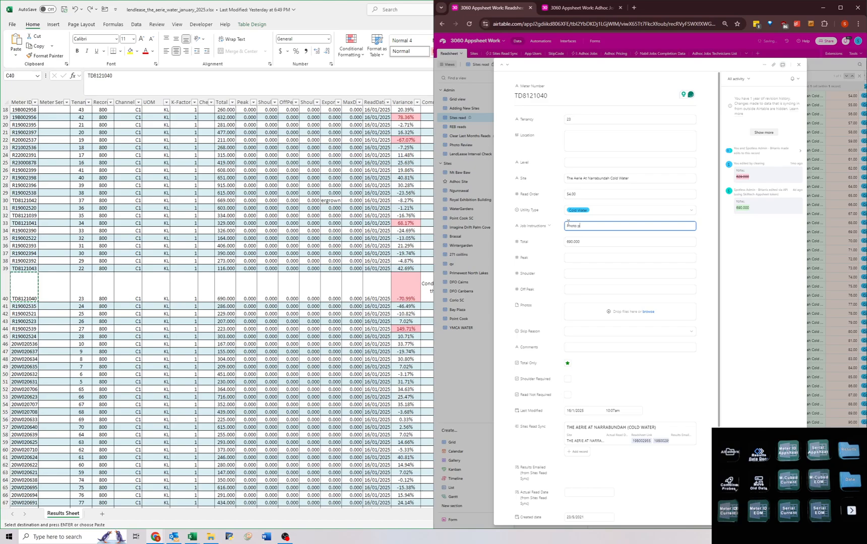
left_click(716, 228)
left_click(817, 252)
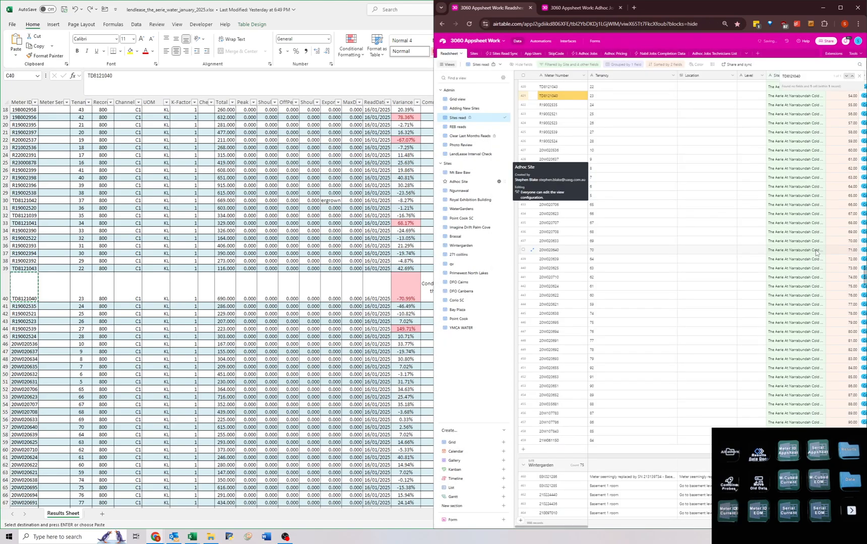
Return to The Aerie water workbook and delete the old condensation comment for meter TD8121040.
left_click(279, 306)
left_click(438, 284)
key("Delete")
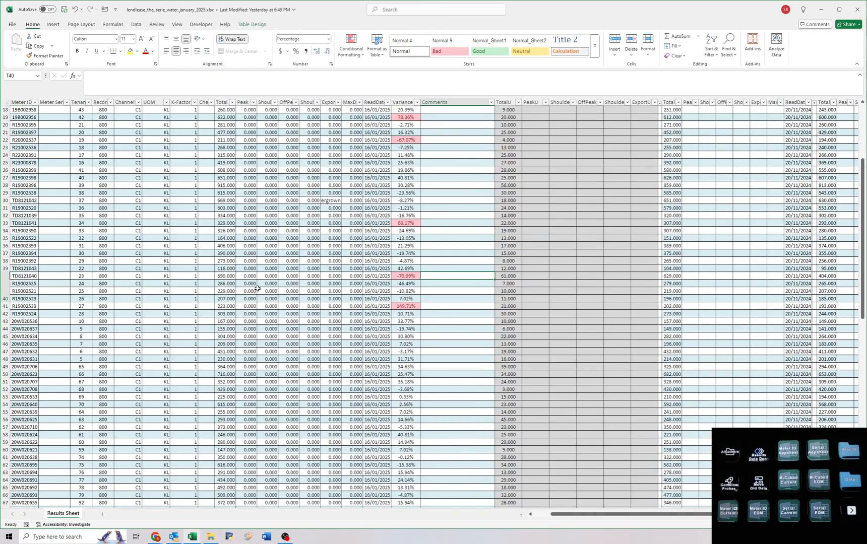
left_click(231, 306)
Copy the "Overgrown, please clear" comment from meter 20W088269 to the Comments cell of meter 18B009375.
scroll(383, 303, "up", 6)
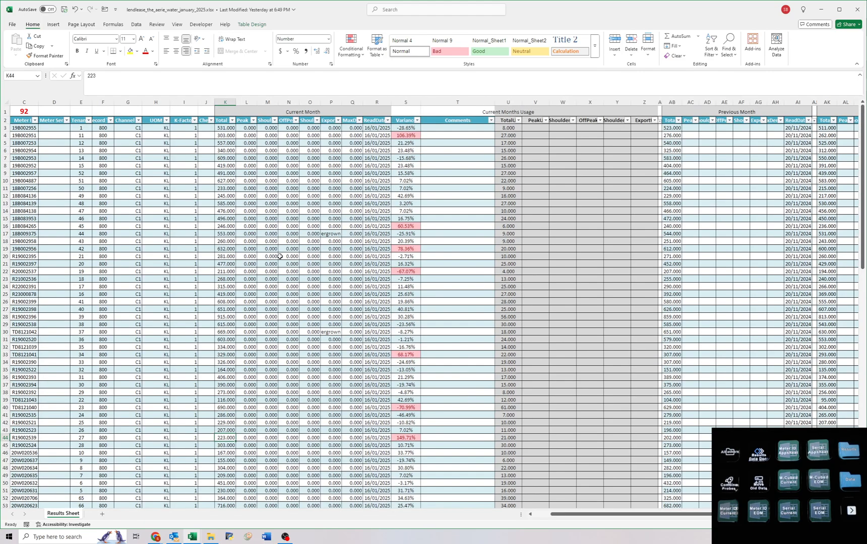
scroll(289, 246, "down", 1)
scroll(289, 247, "up", 1)
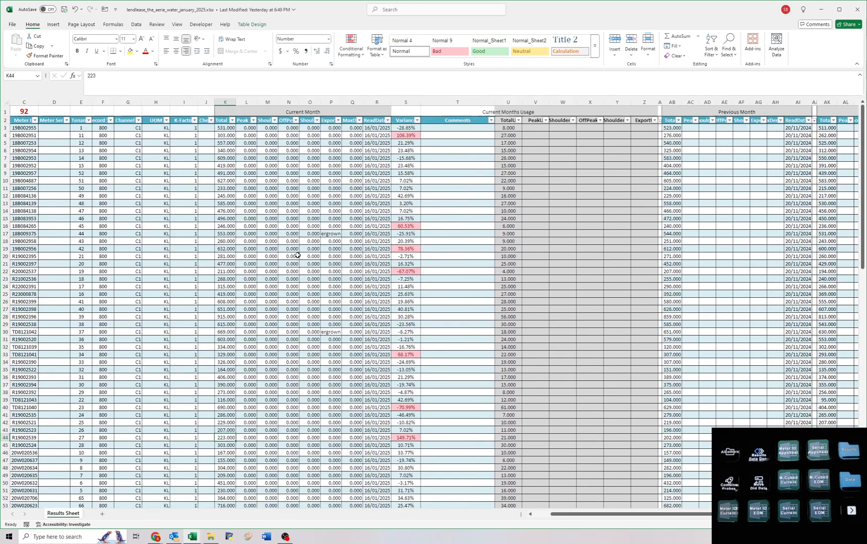
left_click(328, 235)
scroll(328, 234, "down", 16)
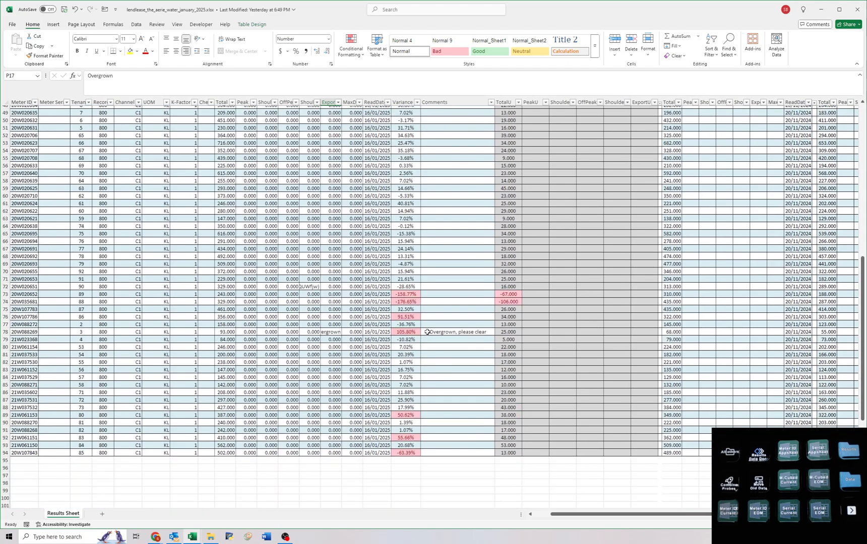
left_click(428, 331)
key("ctrl+c")
scroll(421, 325, "up", 16)
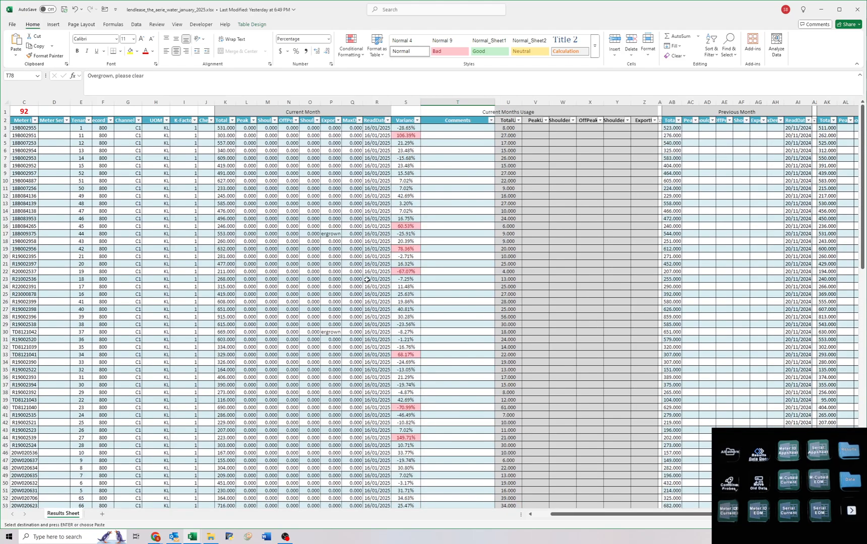
left_click(434, 233)
key("ctrl+v")
Filter the Export column to Overgrown, paste "Overgrown, please clear" as meter TD8121042's comment, and clear the filter.
left_click(335, 120)
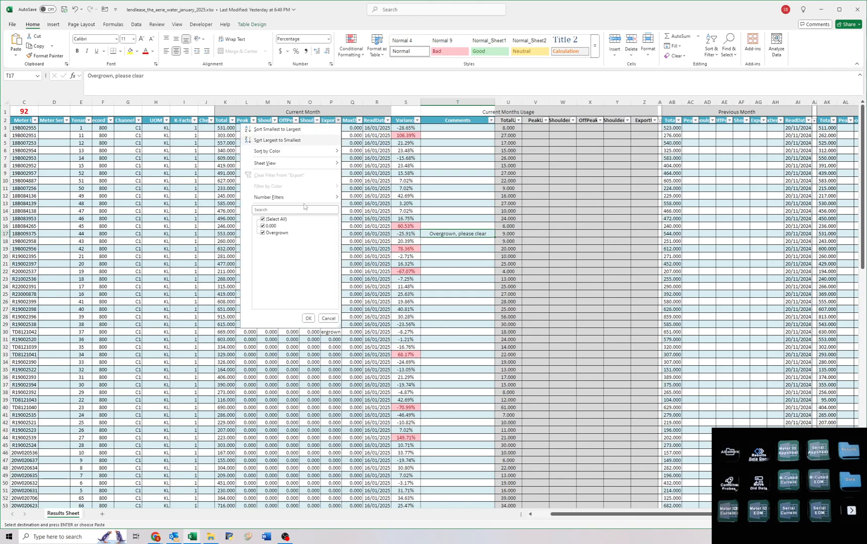
left_click(271, 227)
key("Return")
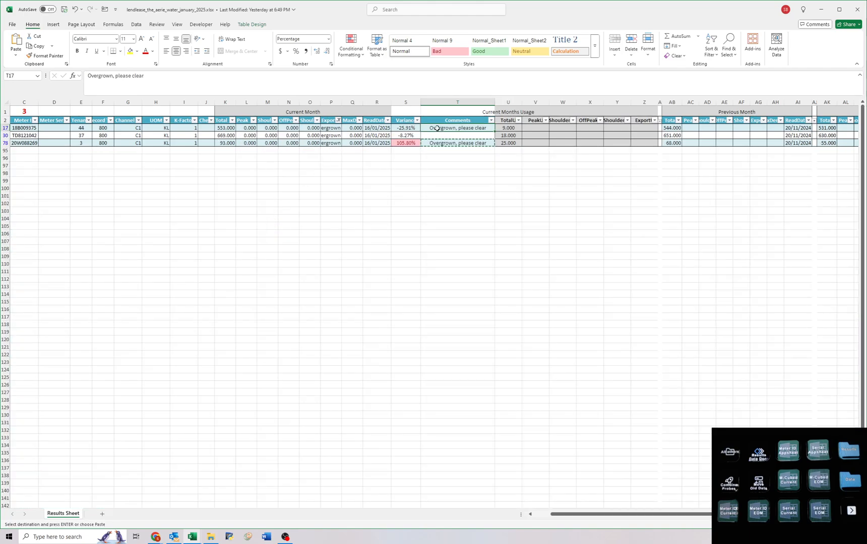
key("Down")
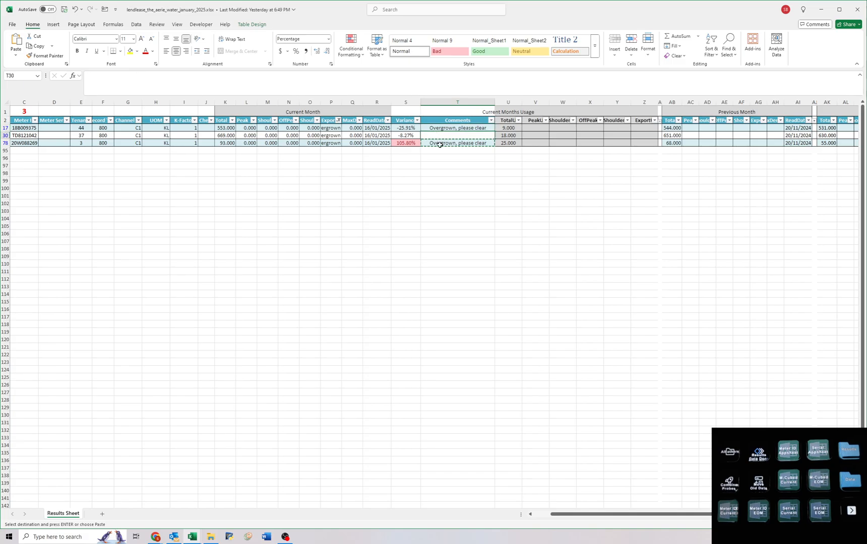
key("Return")
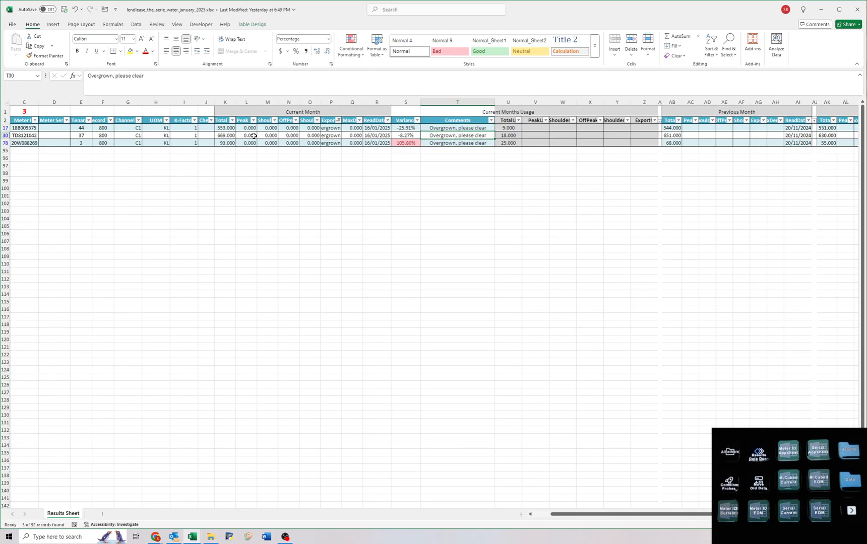
left_click(338, 120)
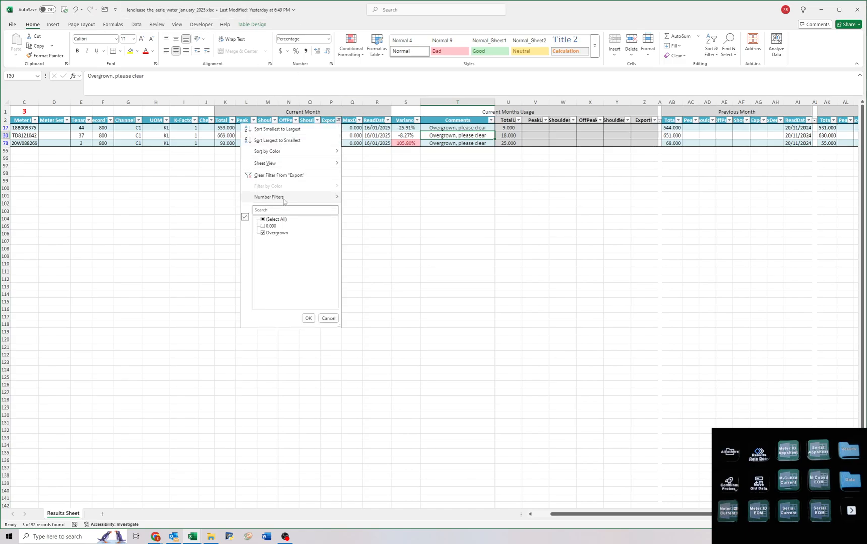
left_click(278, 174)
Clear the Current Month Peak through MaxDemand lookup values in L3:Q94.
left_click(242, 127)
left_click_drag(243, 127, 330, 385)
scroll(330, 375, "down", 12)
scroll(330, 367, "down", 6)
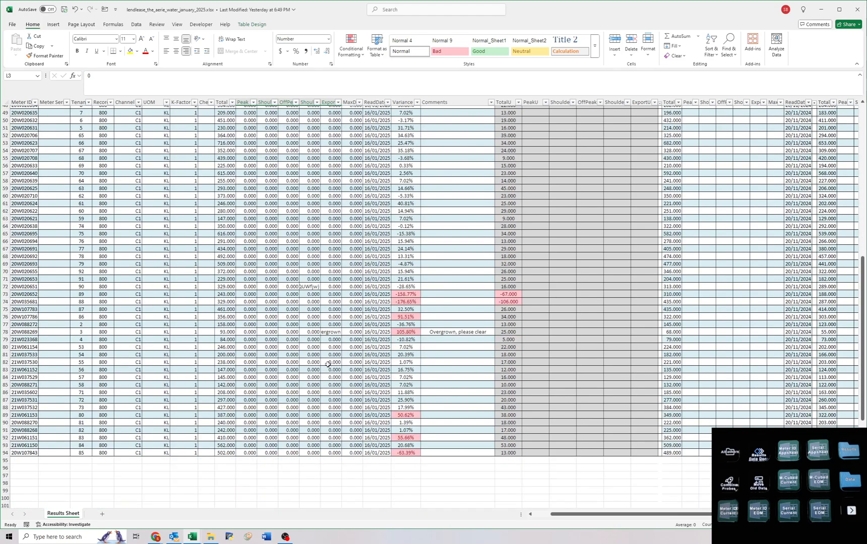
left_click(352, 408, "shift")
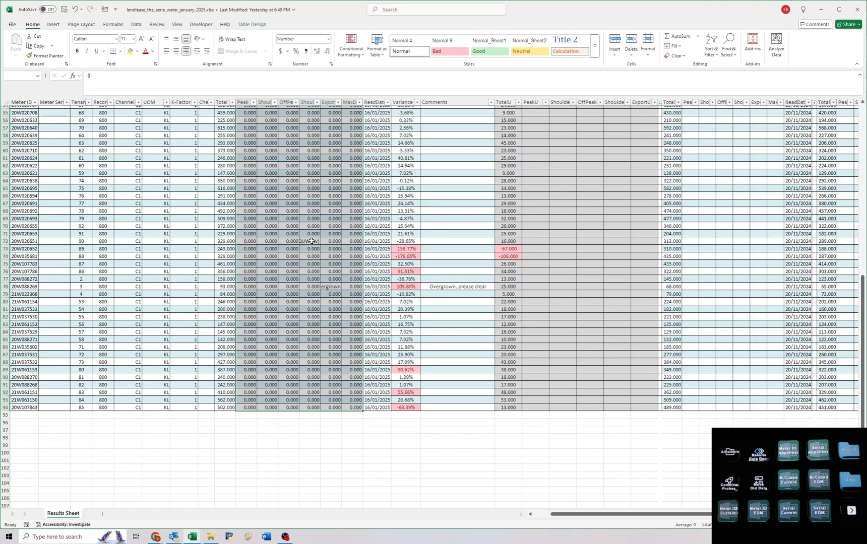
key("Delete")
key("ctrl+period")
key("ctrl+period")
Copy meter number 20W020652, the one with the -158.77% variance, search for it in Airtable, and open its record.
scroll(292, 321, "down", 4)
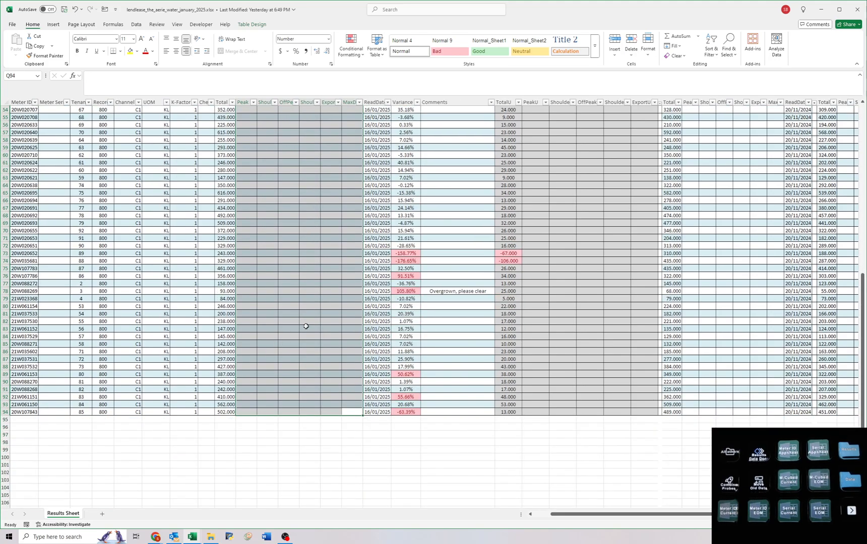
left_click(262, 253)
scroll(262, 252, "left", 2)
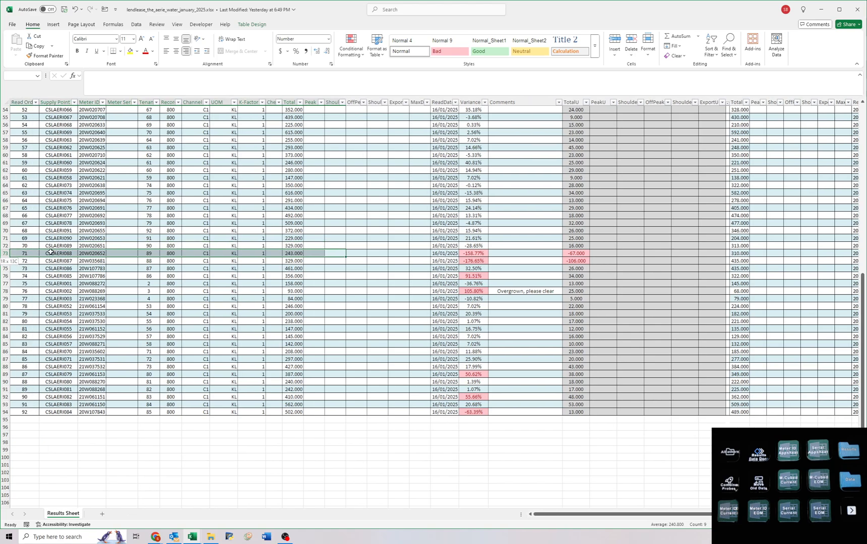
left_click(99, 254)
key("ctrl+c")
key("alt+Tab")
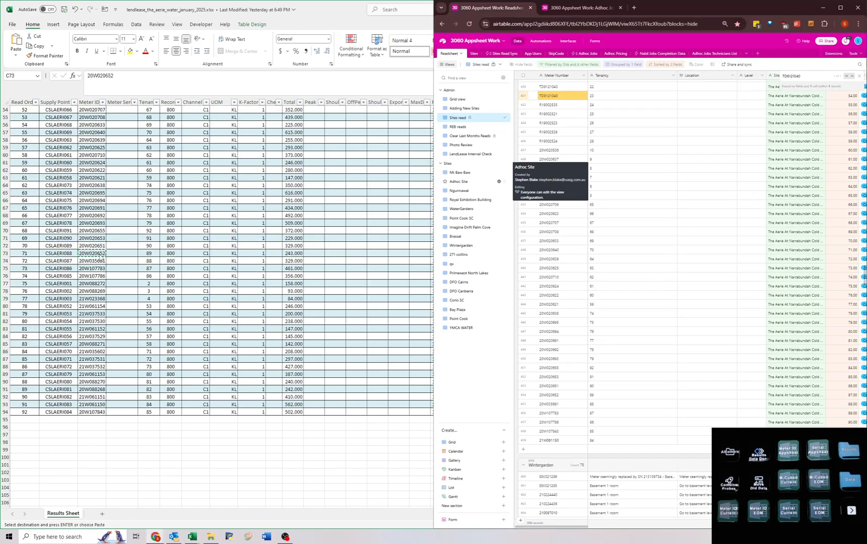
key("ctrl+f")
key("ctrl+v")
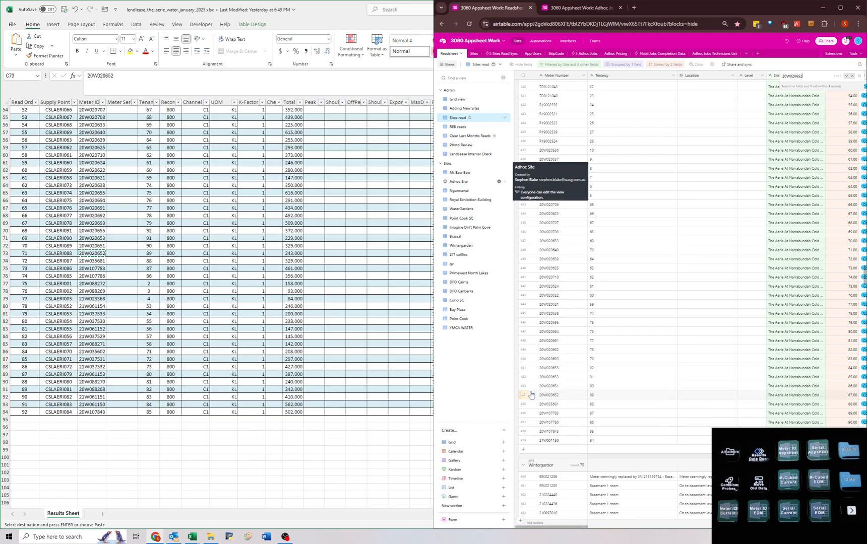
left_click(531, 397)
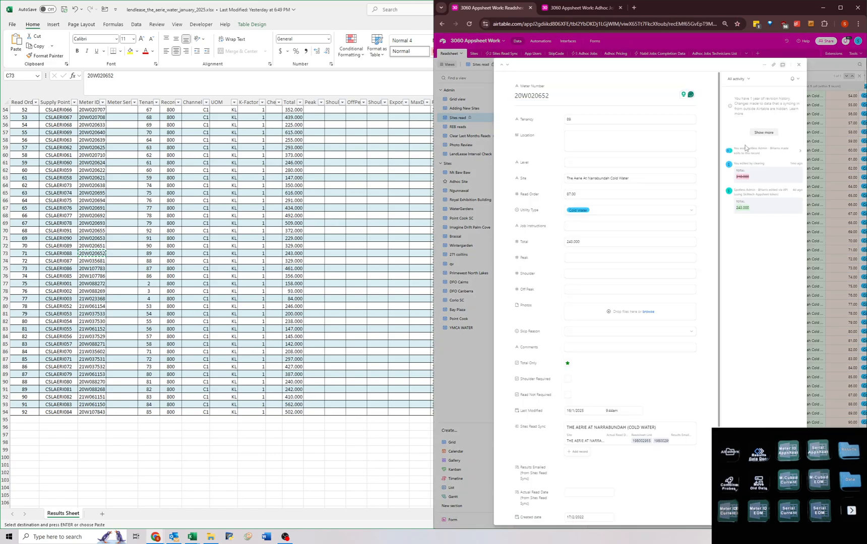
Create a blank workbook and arrange it beside The Aerie water workbook and the open Airtable record.
left_click(267, 201)
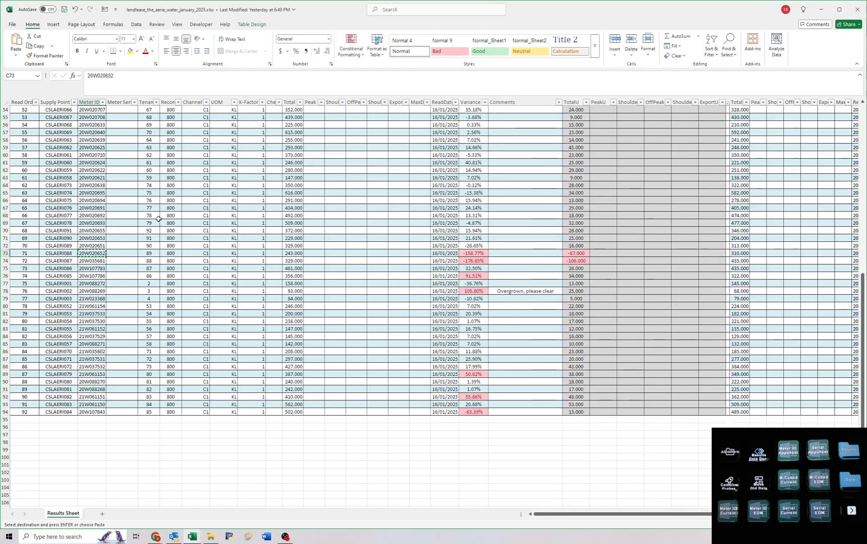
key("ctrl+n")
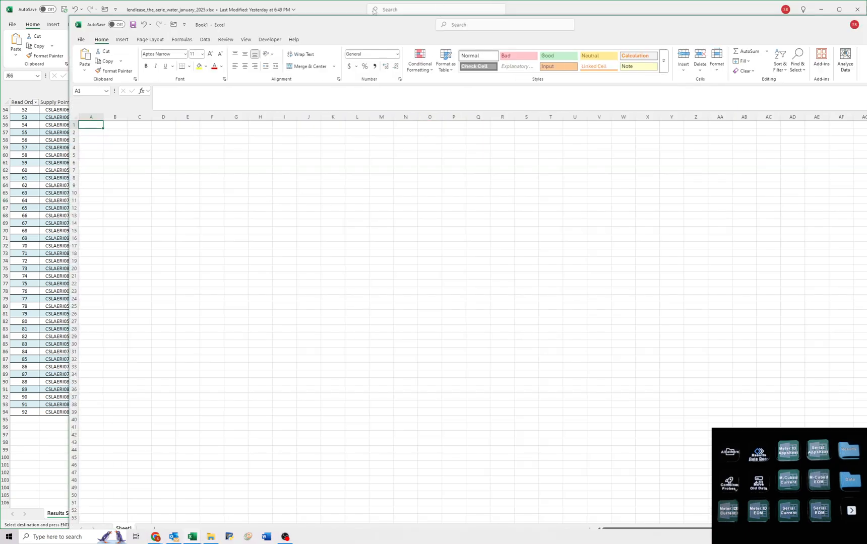
left_click_drag(385, 34, 535, 425)
left_click_drag(338, 10, 224, 265)
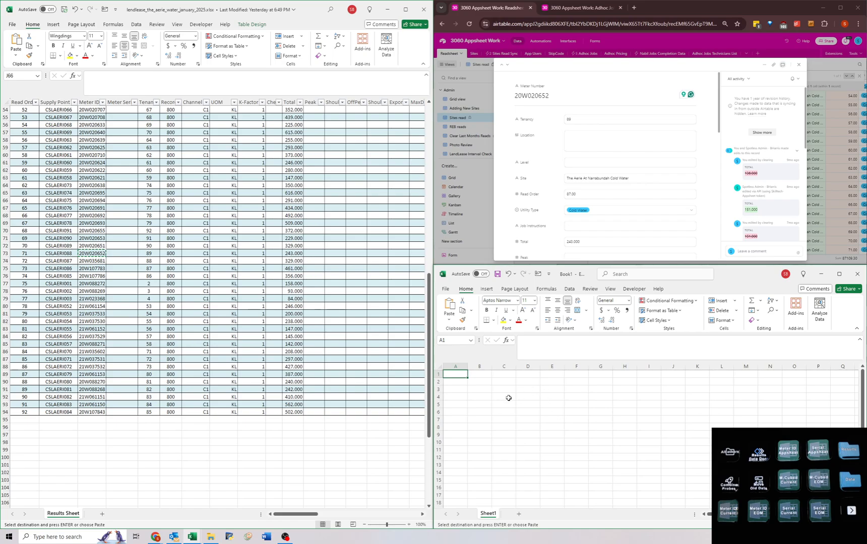
left_click(489, 383)
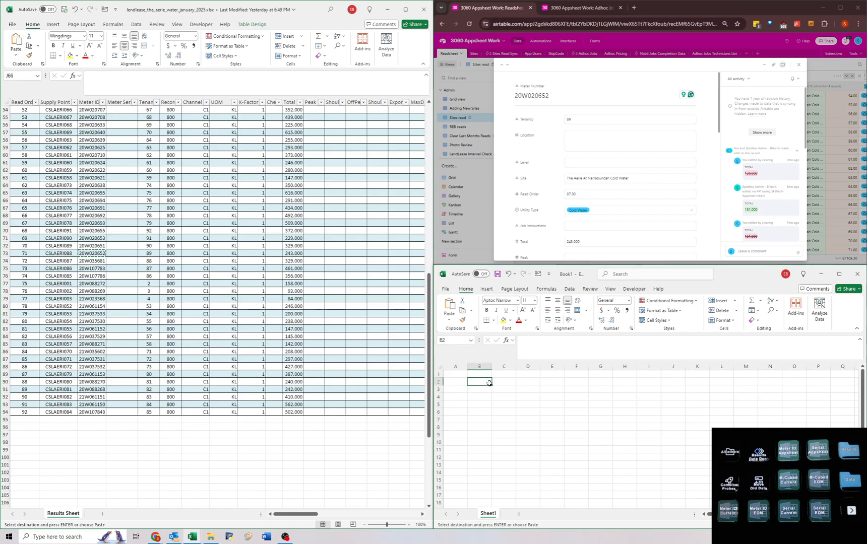
Expand the revision history of meter 20W020652 and list its reads 121, 136 and 151 in B2:B4 of the blank workbook.
left_click(762, 133)
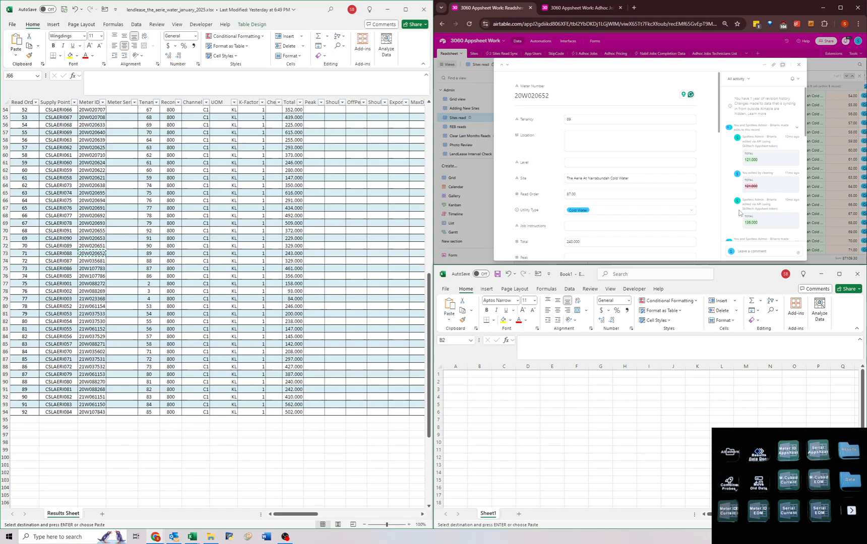
left_click(476, 381)
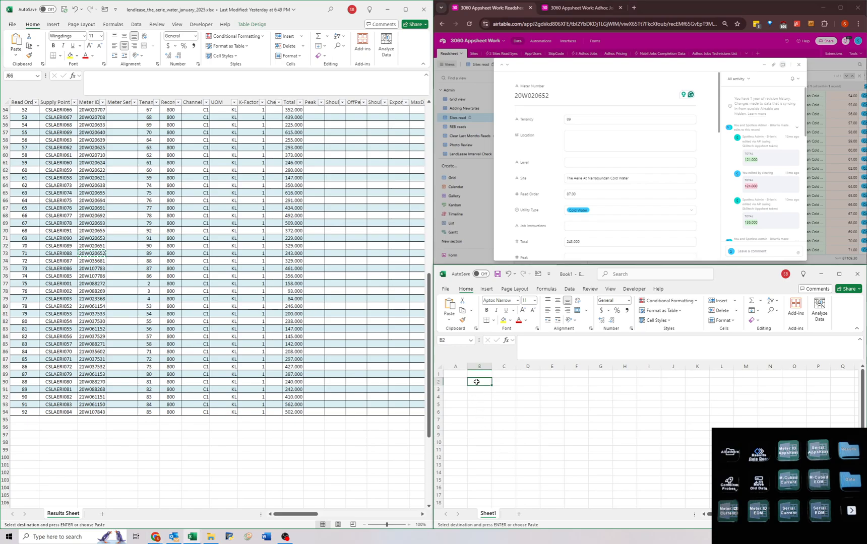
type("121")
key("Return")
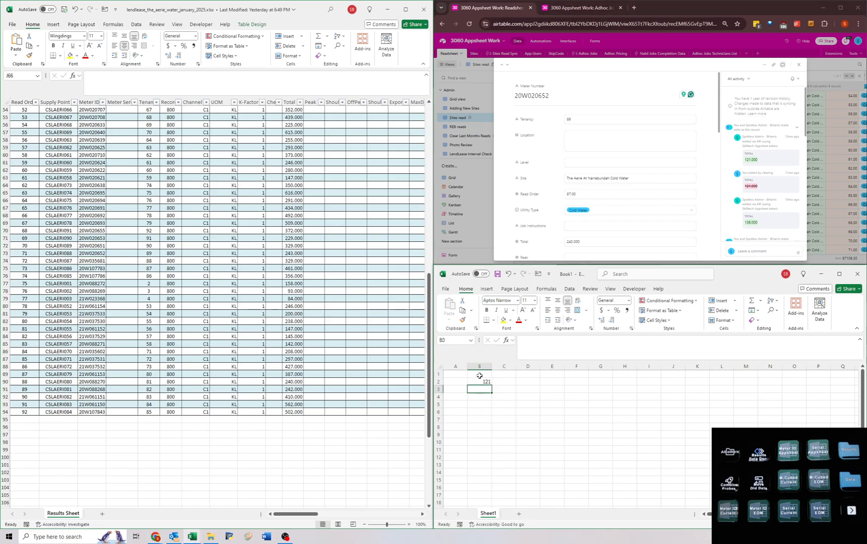
type("136")
key("Return")
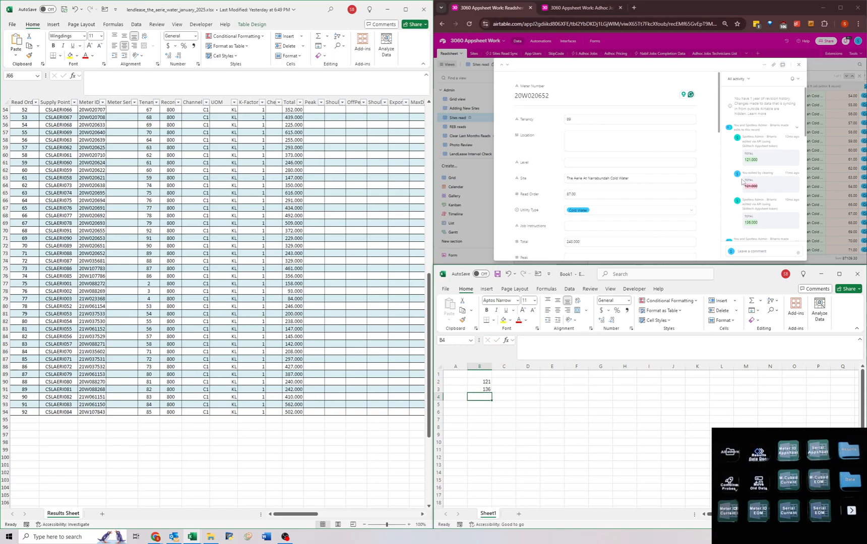
scroll(752, 187, "down", 3)
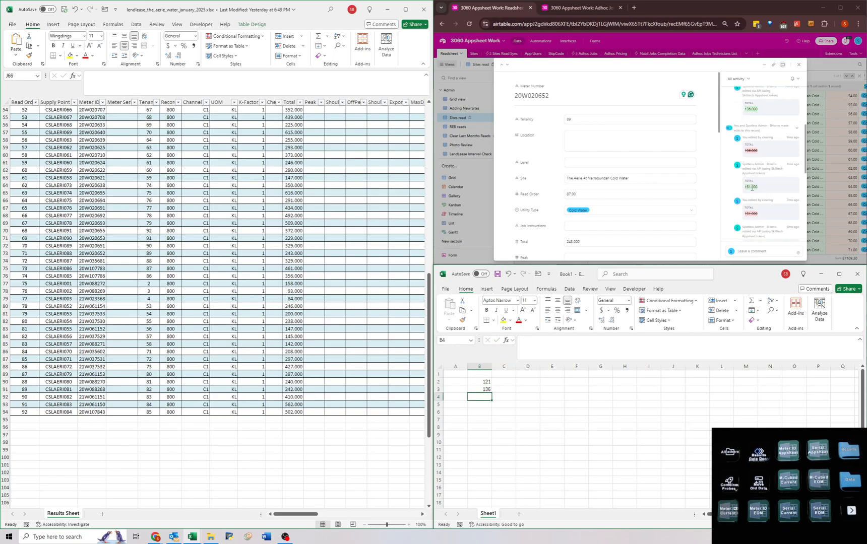
type("151")
key("Return")
Continue the read list from the revision history with 167, 188, 310 and 243 in B5:B8.
scroll(751, 188, "down", 2)
type("167")
key("Return")
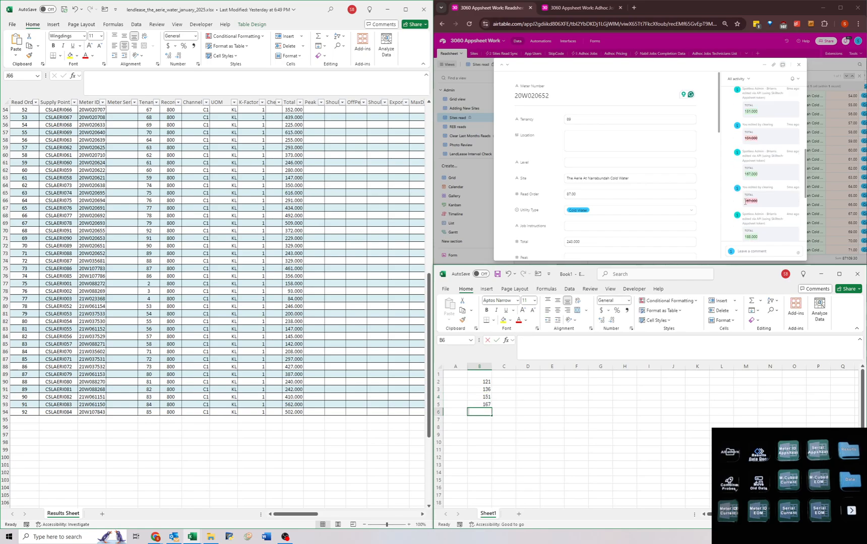
type("188")
scroll(745, 213, "down", 1)
scroll(745, 212, "down", 1)
key("Return")
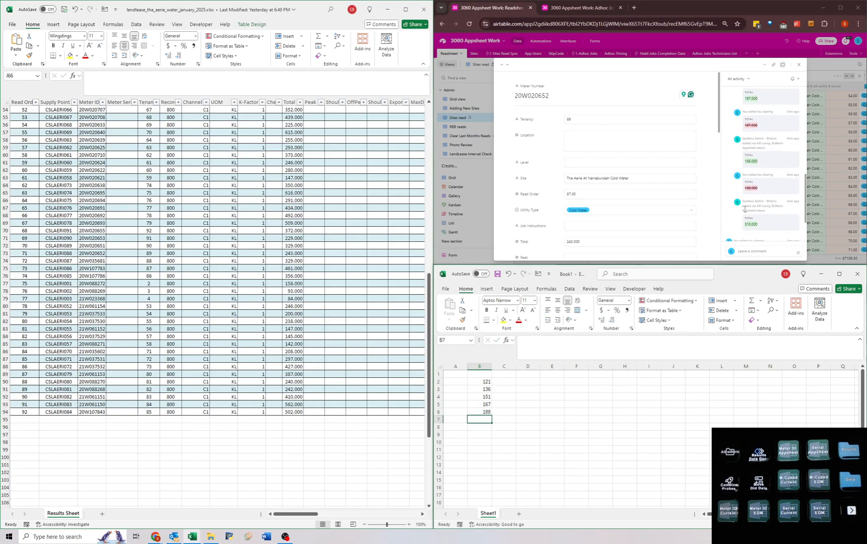
type("310")
key("Return")
scroll(744, 209, "down", 1)
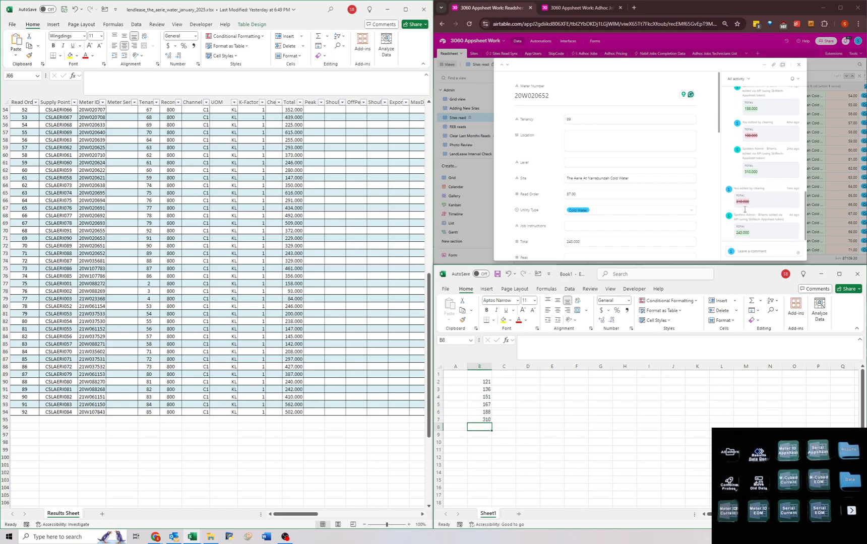
type("243")
key("Return")
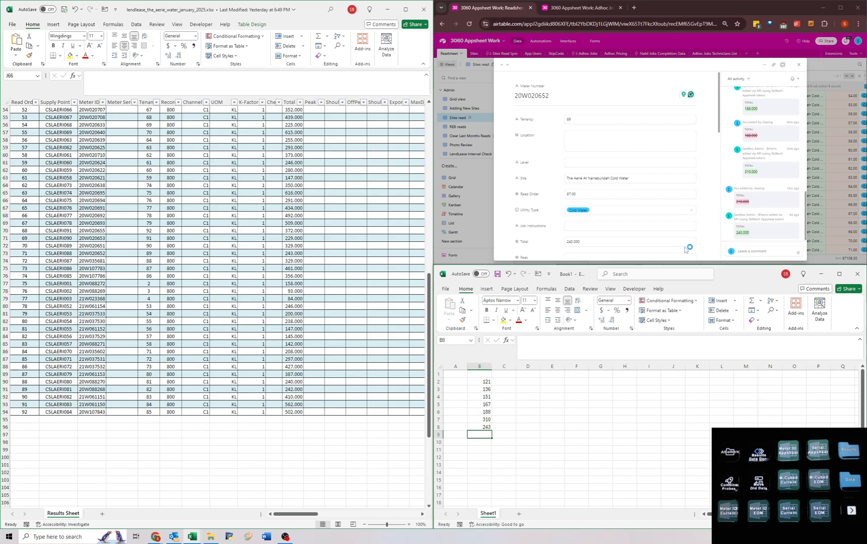
Calculate the usage between consecutive reads with =B8-B7 in C8 and fill the formula up to C2.
left_click(475, 420)
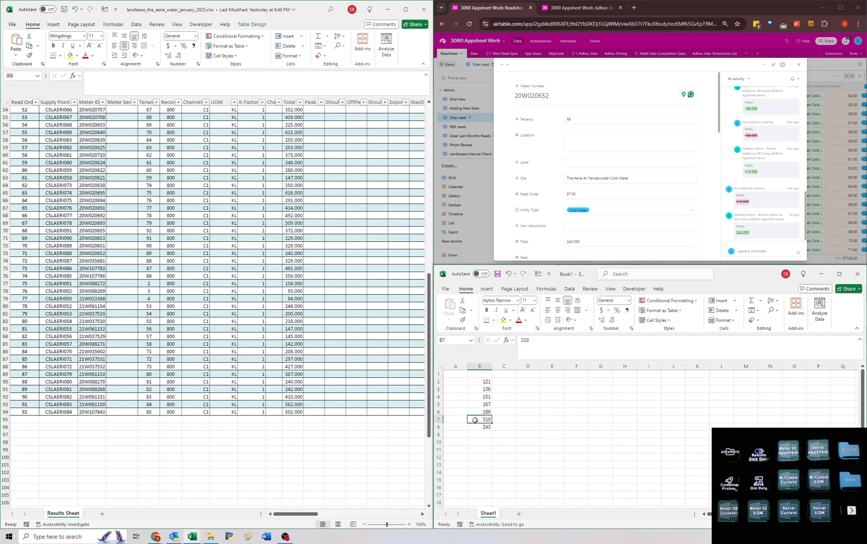
left_click(509, 428)
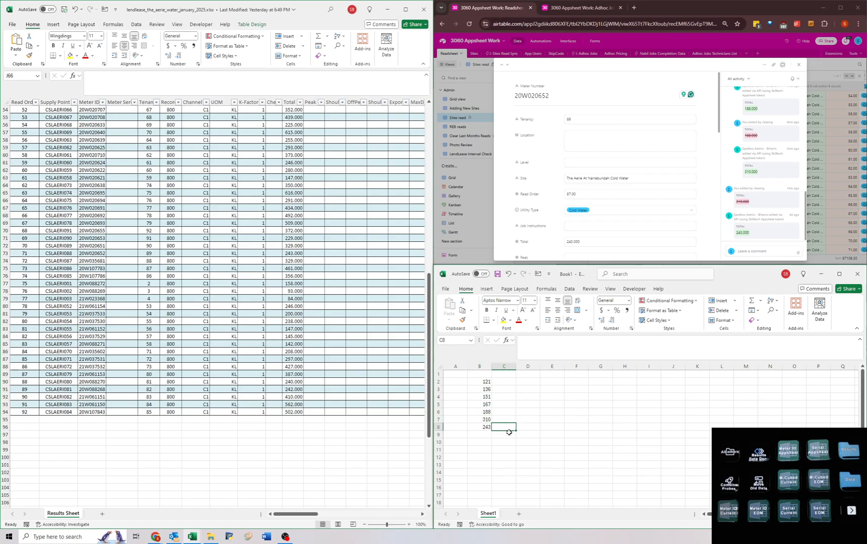
type("=")
left_click(474, 426)
type("-")
left_click(481, 420)
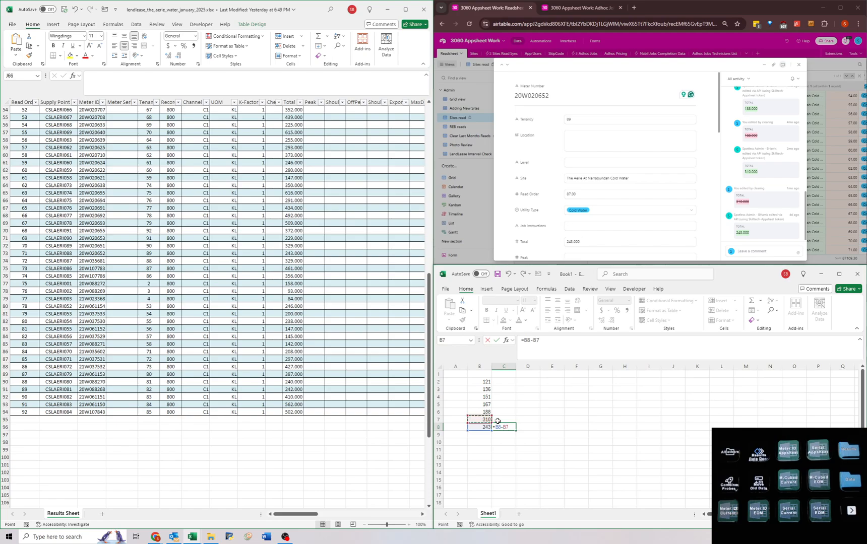
key("Return")
left_click(511, 428)
left_click_drag(515, 432, 514, 382)
left_click(509, 427)
Set the second-last read in B7 to 210 to test the corrected usage.
left_click(481, 420)
type("210")
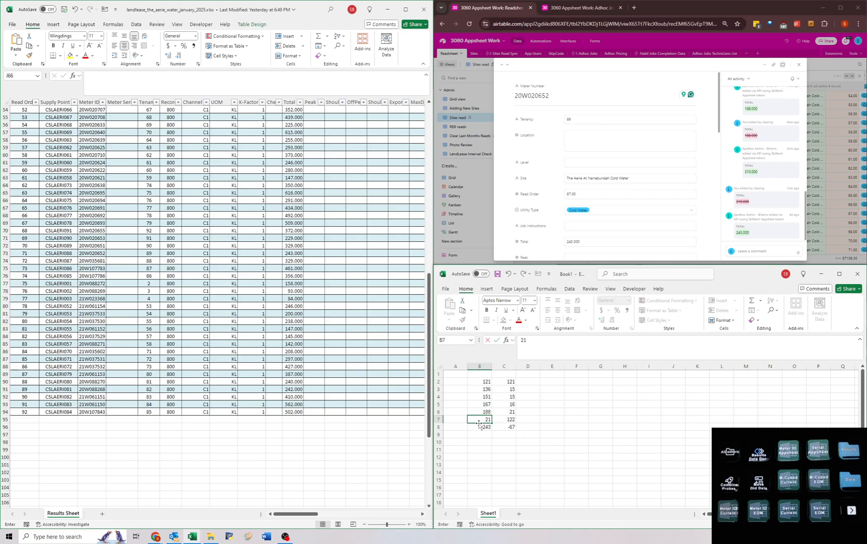
key("Return")
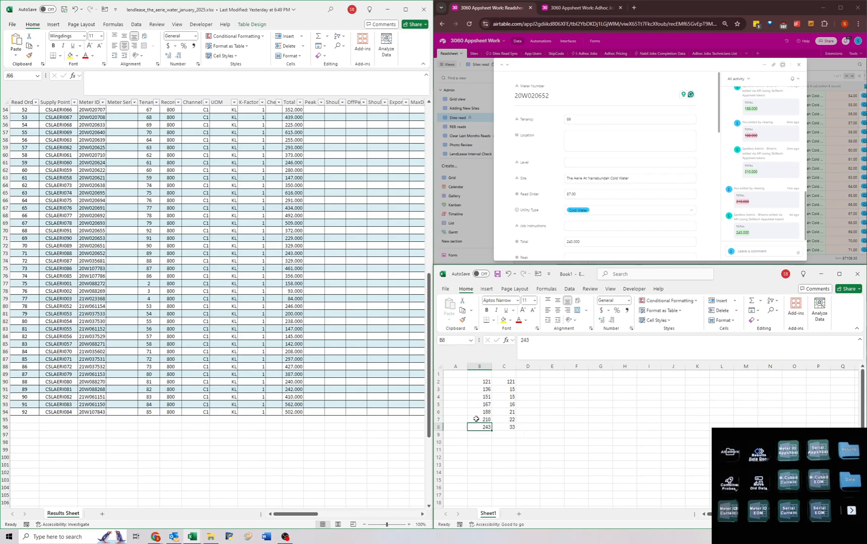
key("ctrl+z")
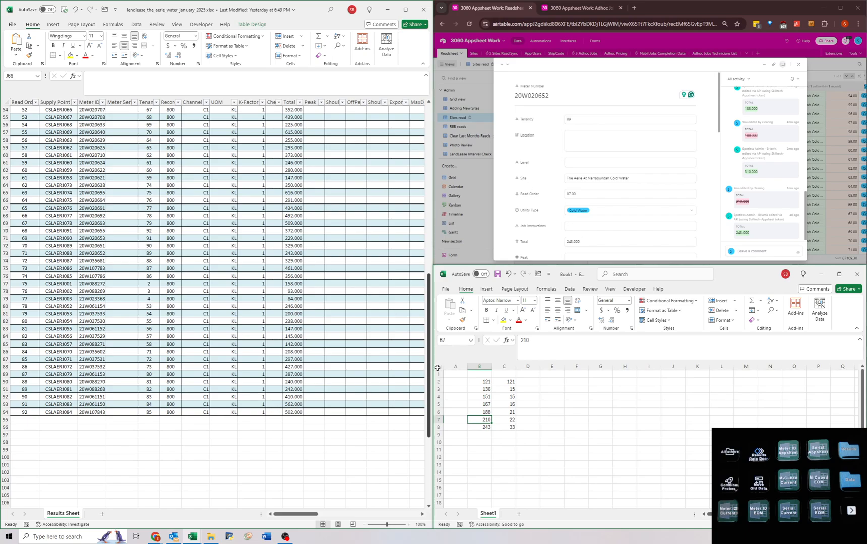
Enter "Photo please - Mar '25" as the Job Instructions for meter 20W020652 in Airtable and close the record.
left_click(567, 228)
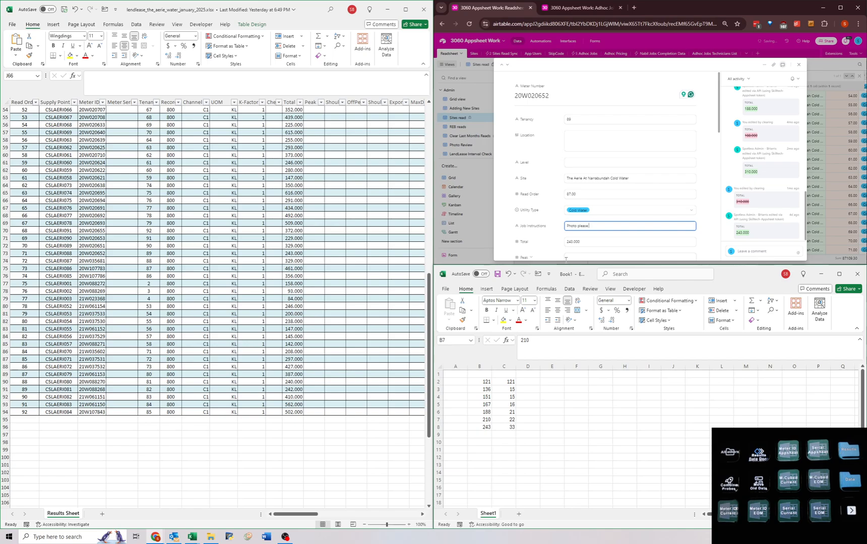
type("- Mar '25")
left_click(705, 228)
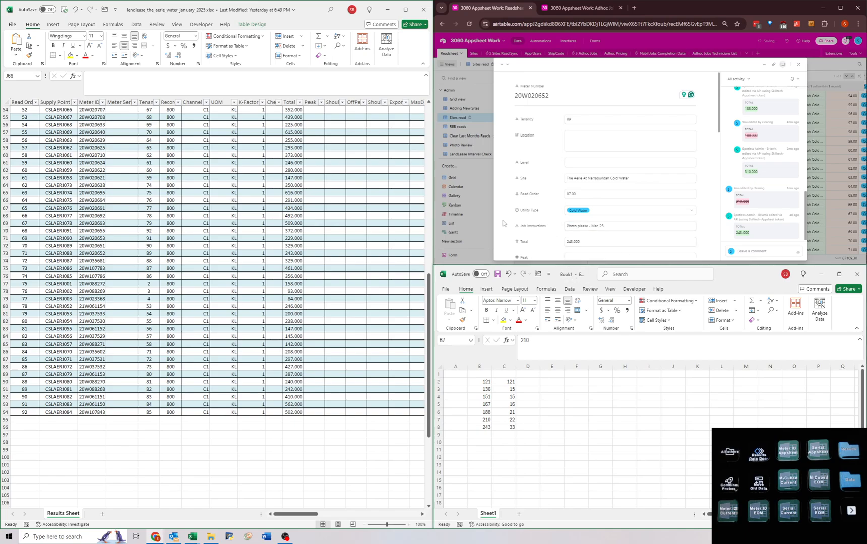
left_click(493, 232)
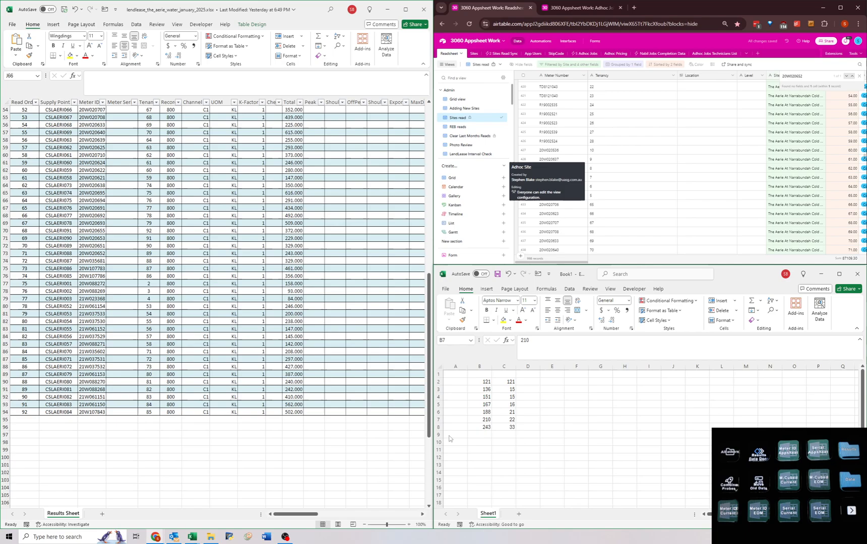
Enter "Nov read incorrect, should've been 210" as meter 20W020652's comment in The Aerie water workbook and autofit the Comments column.
left_click(523, 415)
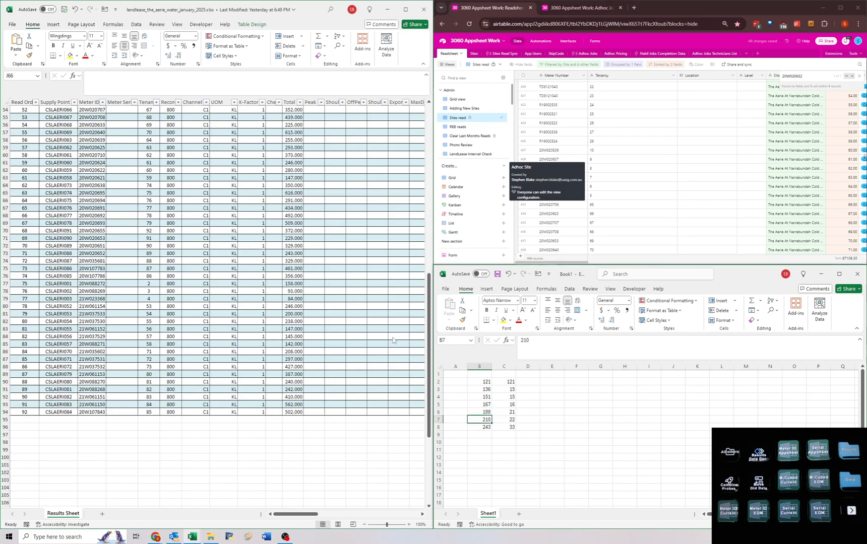
left_click(334, 361)
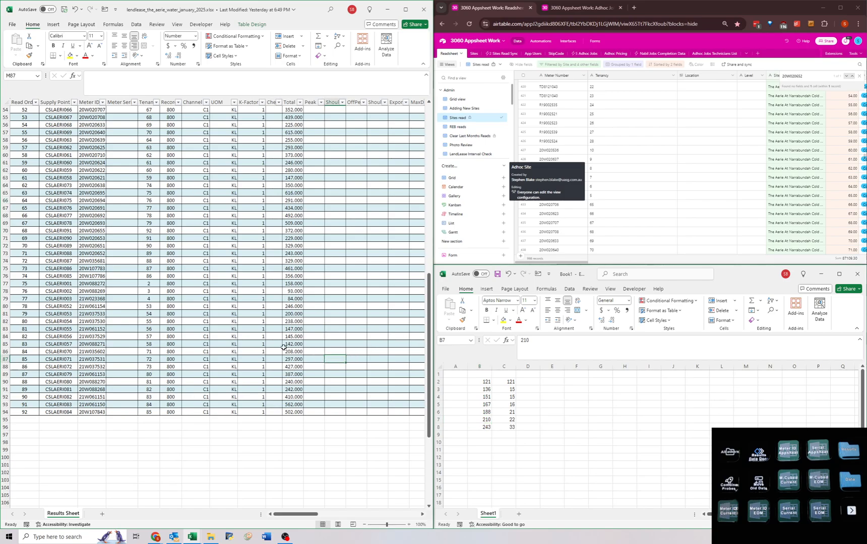
left_click_drag(288, 347, 384, 267)
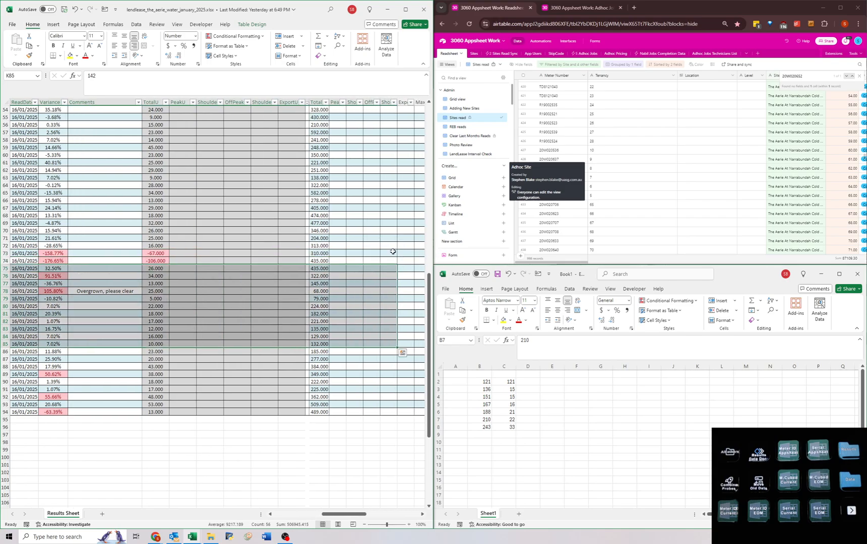
double_click(395, 254)
key("Right")
key("Left")
key("Left")
key("Left")
key("Left")
key("Left")
key("Left")
key("Left")
key("Left")
key("Left")
key("Left")
key("Left")
key("Left")
key("Left")
key("Left")
key("Left")
key("Left")
key("Left")
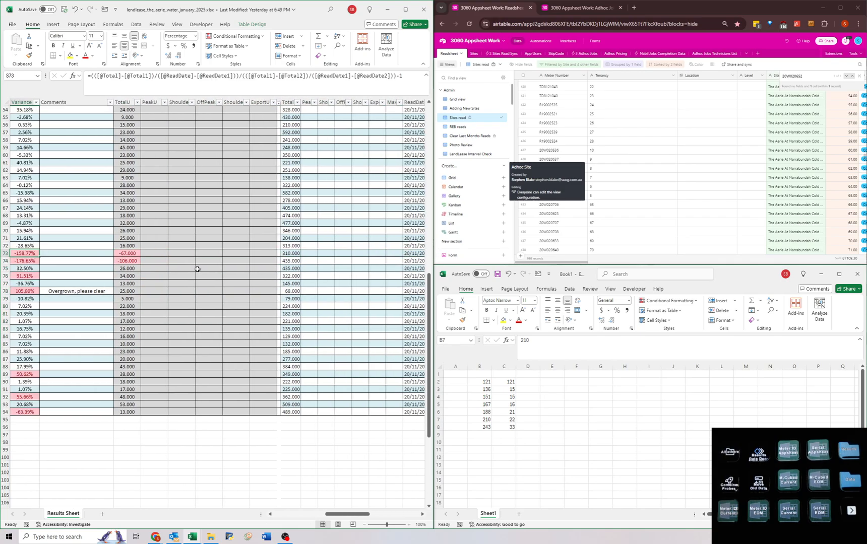
key("Right")
type("Nov read")
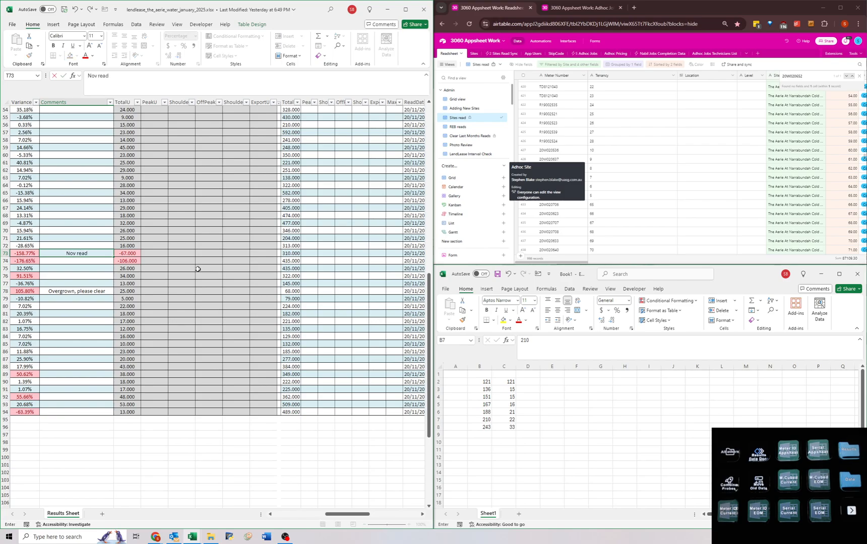
type(" incorrect, should've been 210")
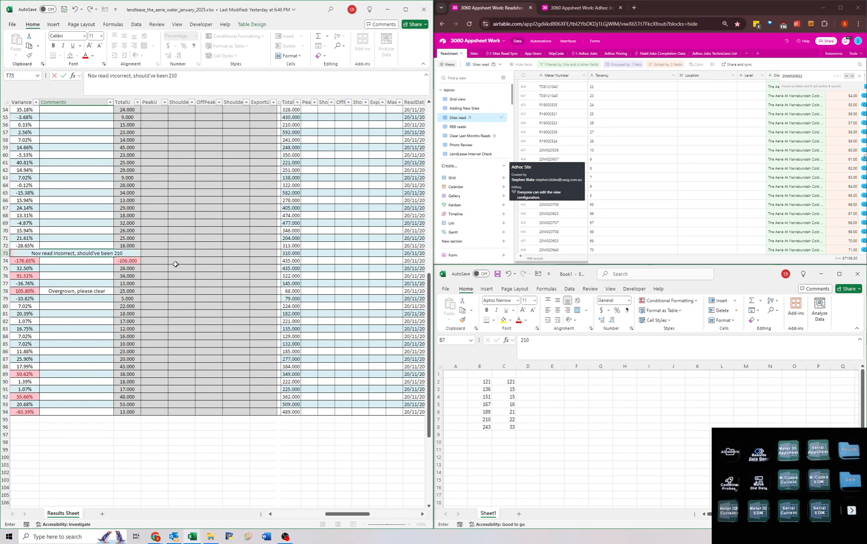
key("Return")
double_click(113, 103)
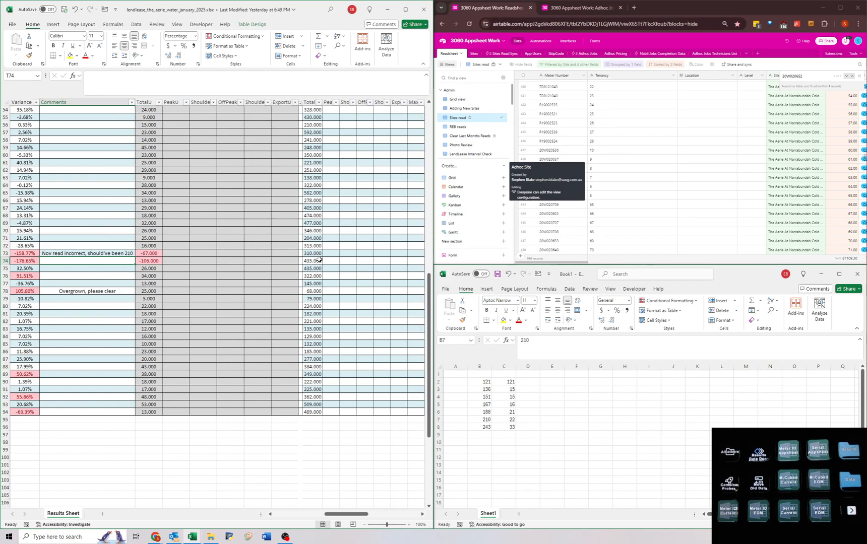
Examine the usage and earlier total reads of the flagged row 74 in The Aerie water workbook.
left_click_drag(311, 260, 343, 262)
left_click(341, 267)
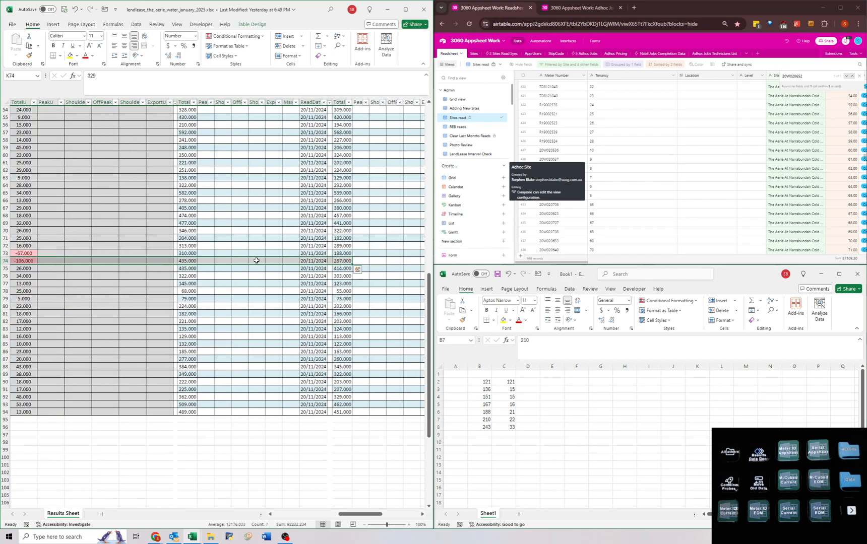
left_click(186, 261)
key("Left")
key("Left")
key("Left")
key("Left")
key("Left")
key("Left")
key("Left")
key("Left")
key("Left")
key("Left")
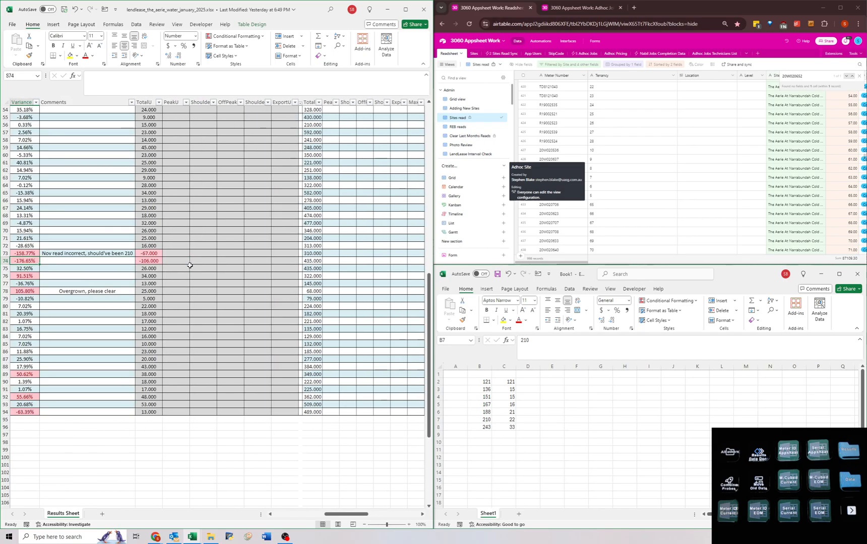
key("Right")
key("Right")
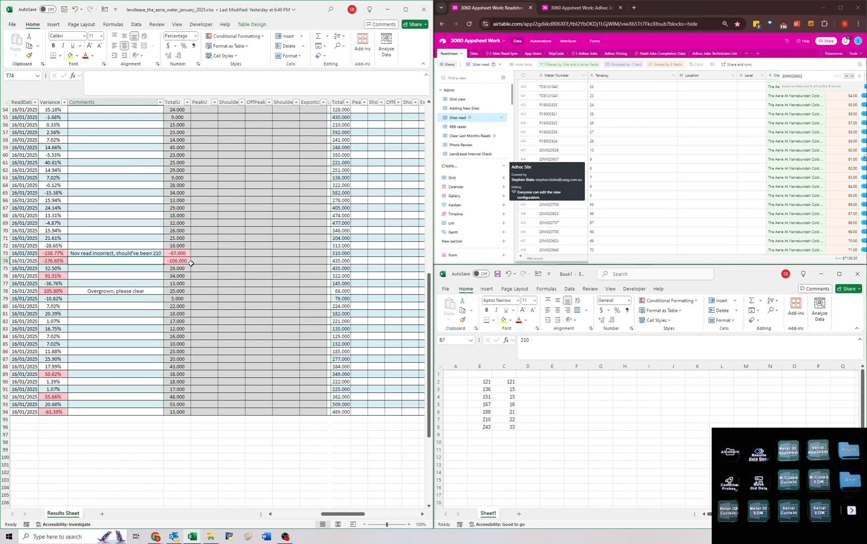
Copy row 73's comment into row 74's Comments cell and shorten it to "Nov read incorrect, should've been".
key("Up")
key("Down")
key("ctrl+c")
key("Up")
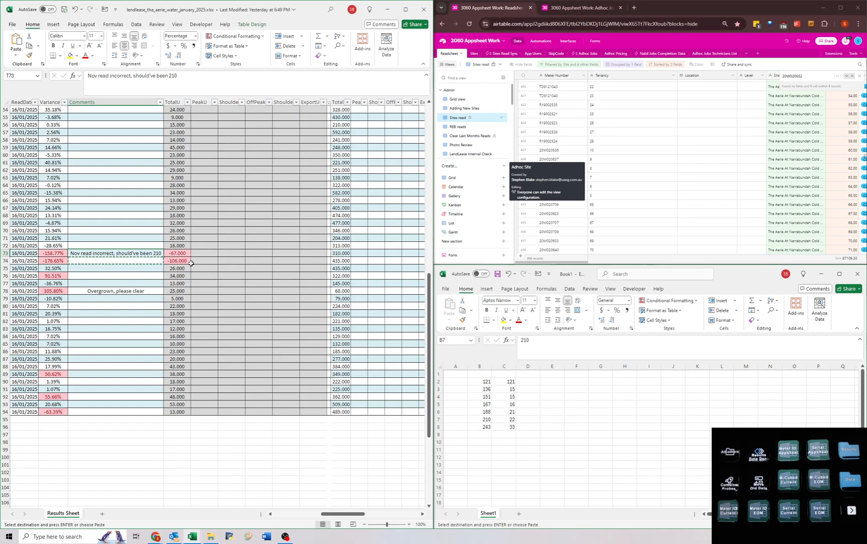
key("ctrl+c")
key("Down")
key("ctrl+v")
left_click(200, 83)
key("BackSpace")
key("BackSpace")
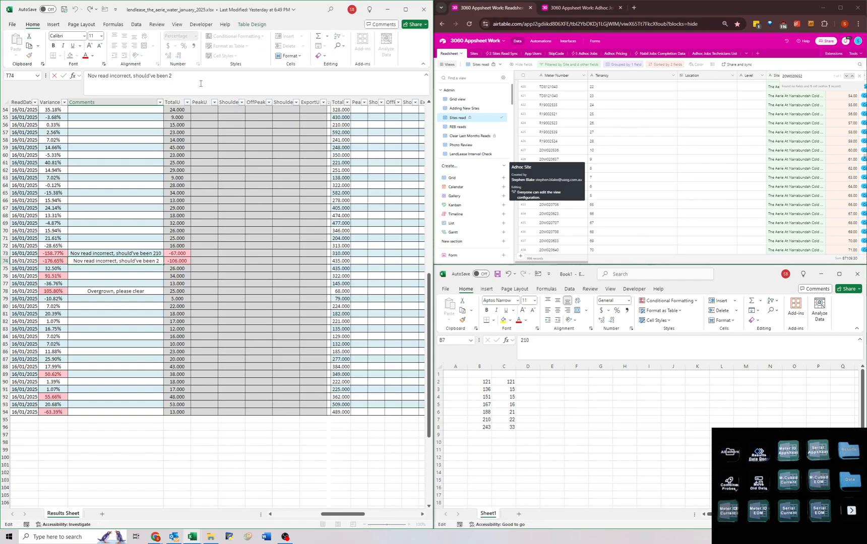
key("BackSpace")
key("Return")
key("Up")
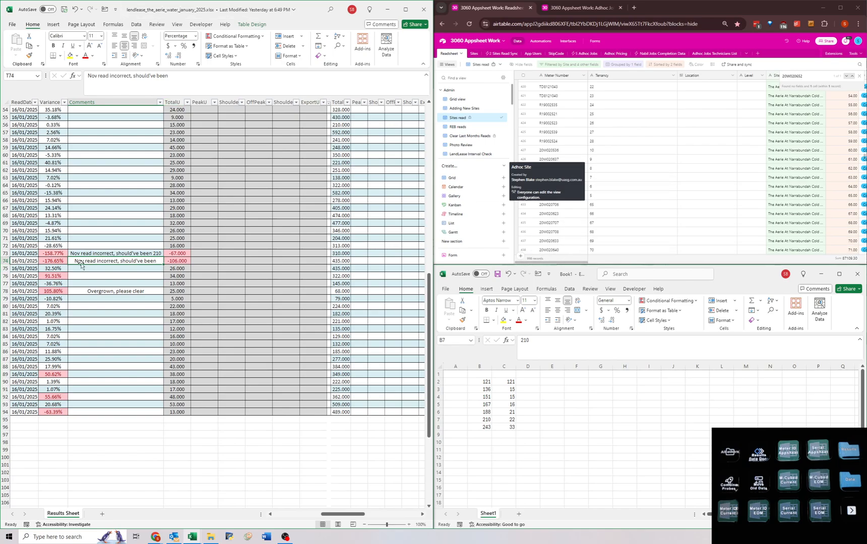
Copy row 74's meter ID 20W035681 and search for it in the Airtable Sites read view.
key("Left")
key("Left")
key("Left")
key("Left")
key("Left")
key("Left")
key("Left")
key("Left")
key("Left")
key("Left")
key("Left")
key("Left")
key("Left")
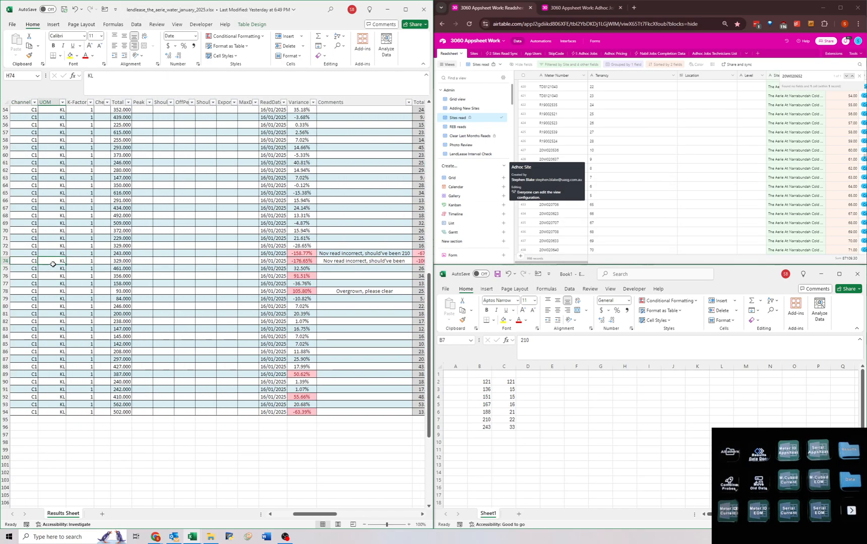
key("Left")
key("Left")
key("Left")
key("Left")
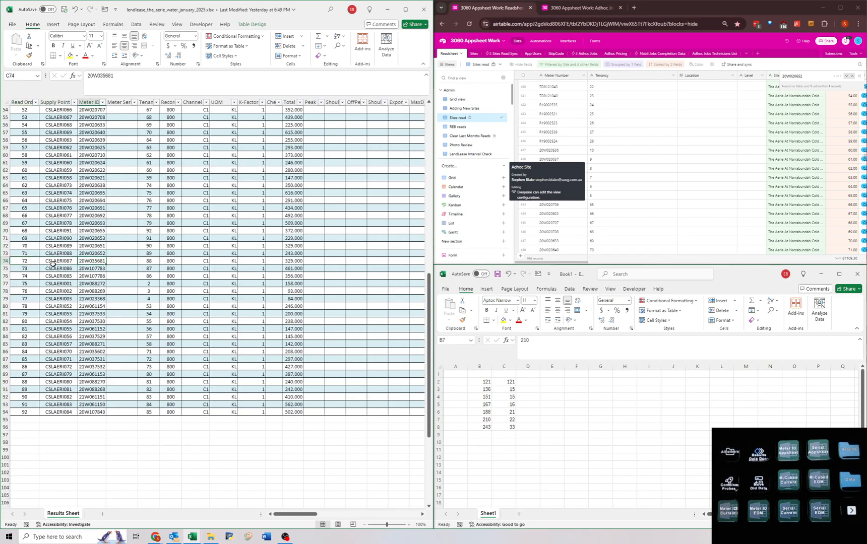
key("ctrl+c")
left_click(656, 140)
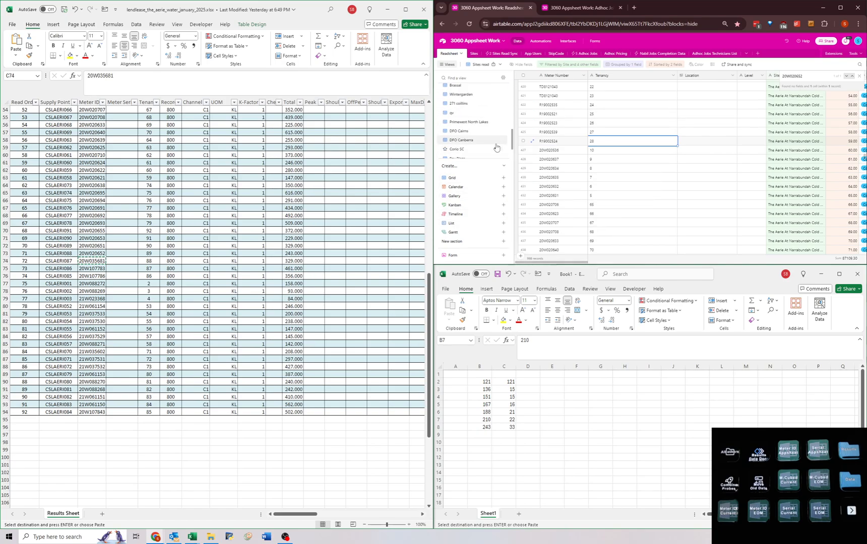
key("Up")
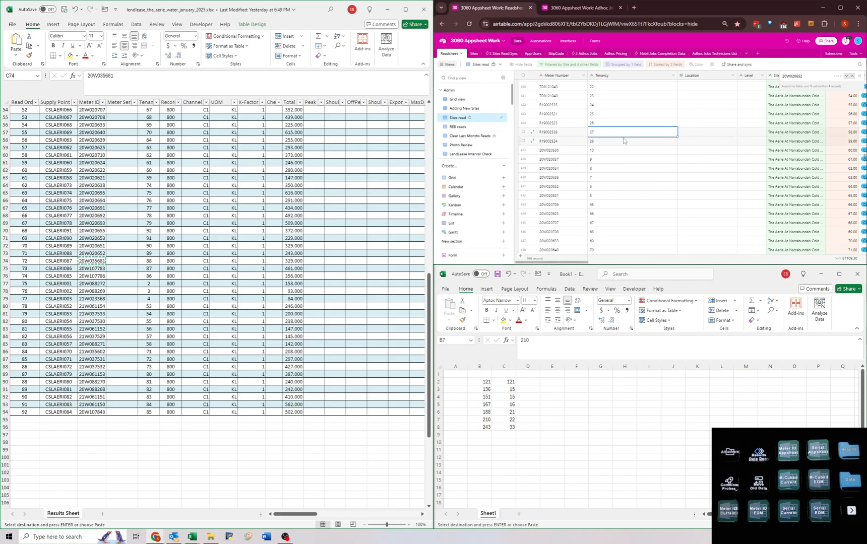
key("ctrl+f")
key("ctrl+v")
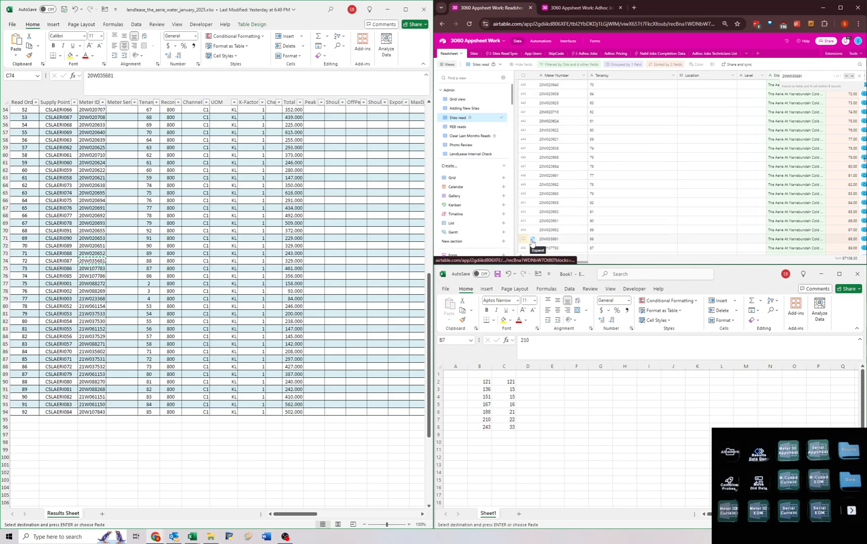
Open meter 20W035681's Airtable record and load its full revision history.
left_click(532, 241)
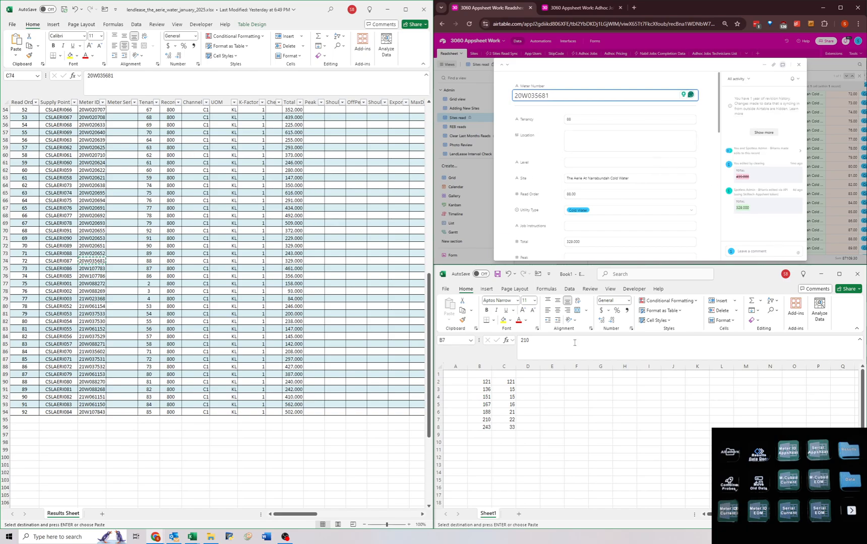
left_click(584, 382)
left_click(764, 132)
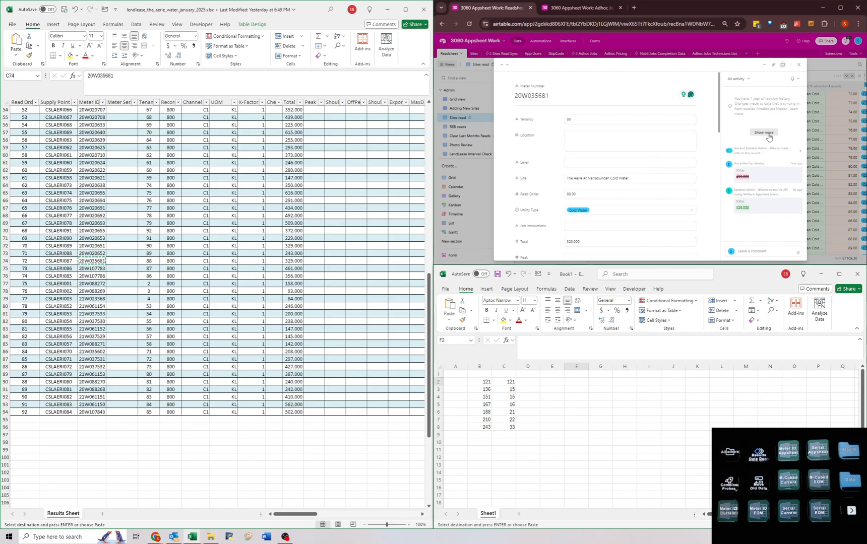
left_click(763, 143)
left_click(759, 135)
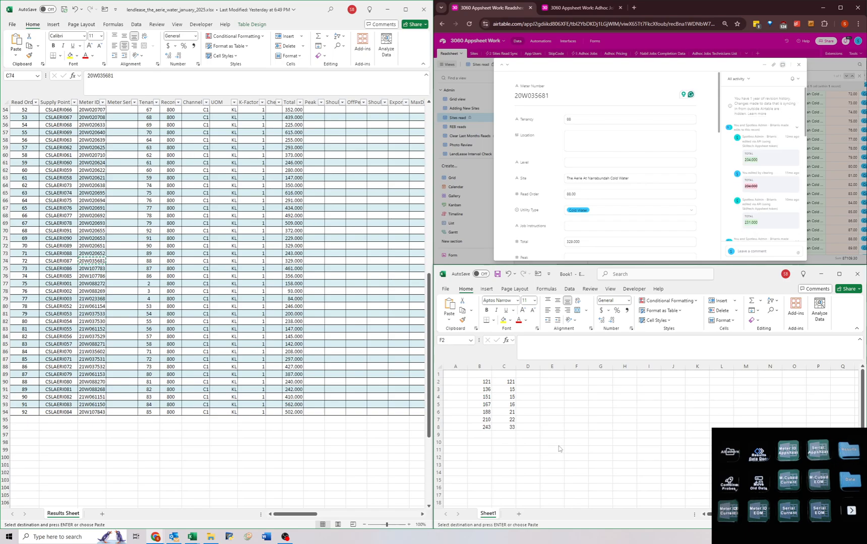
Enter meter 20W035681's historical reads 204, 231, 256, 270, 287, 435 and 329 in F2:F8 of the Book1 workbook.
key("alt+Tab")
type("204")
key("Return")
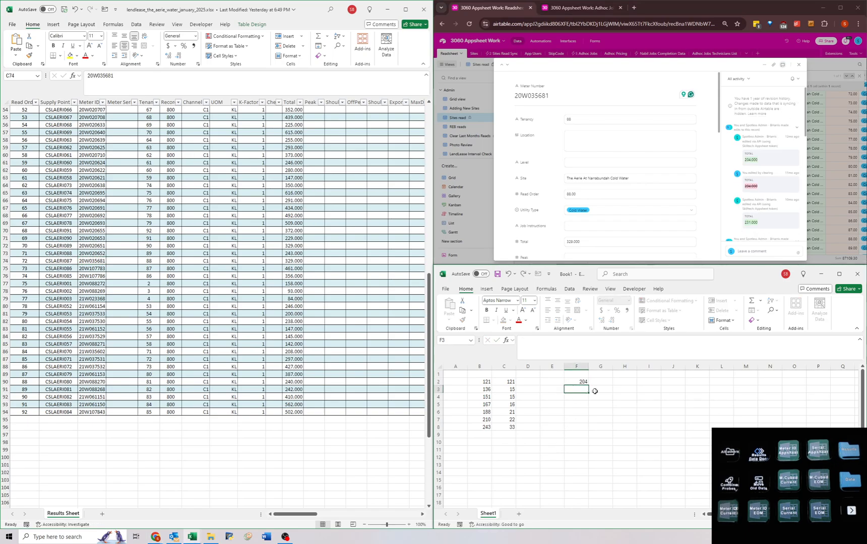
type("231")
key("Return")
scroll(752, 183, "down", 3)
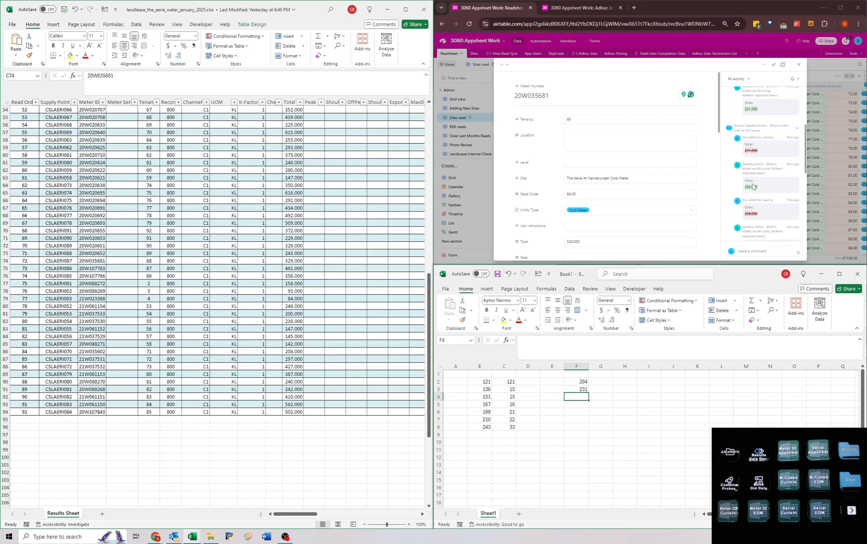
type("256")
key("Return")
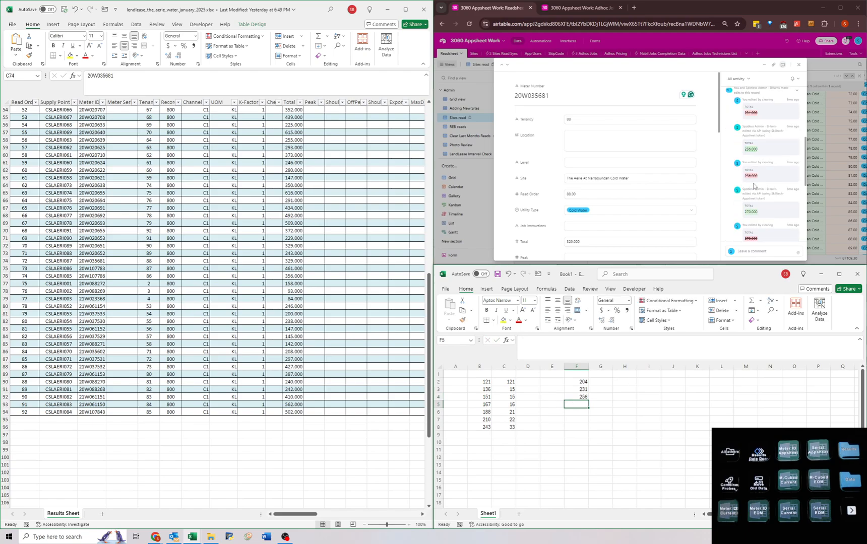
type("270")
key("Return")
scroll(753, 185, "down", 3)
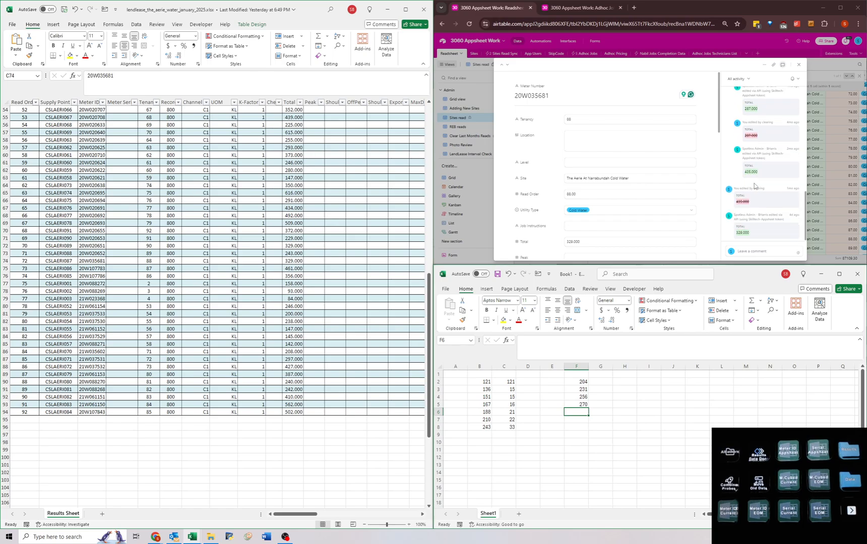
type("287")
key("Return")
type("435")
key("Return")
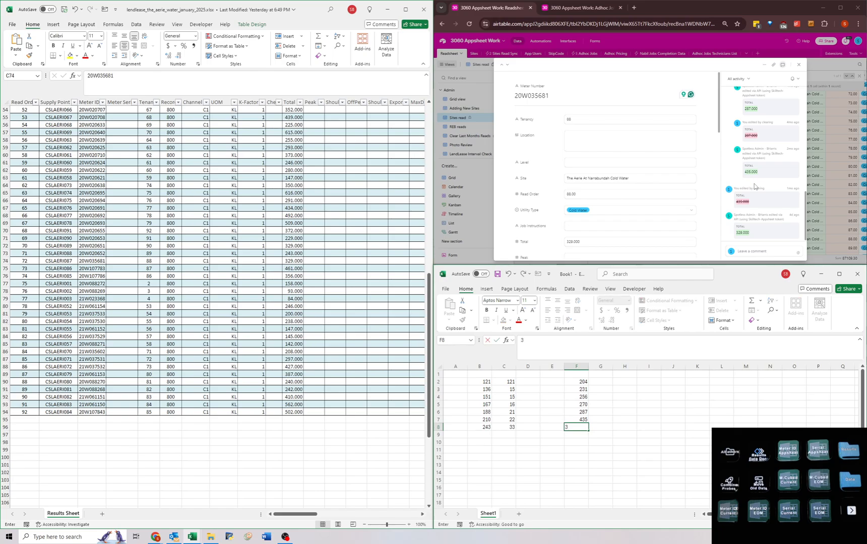
type("329")
key("Return")
Calculate the usage between consecutive reads with =F8-F7 in G8 and fill the formula up to G2.
key("Up")
key("Right")
type("=")
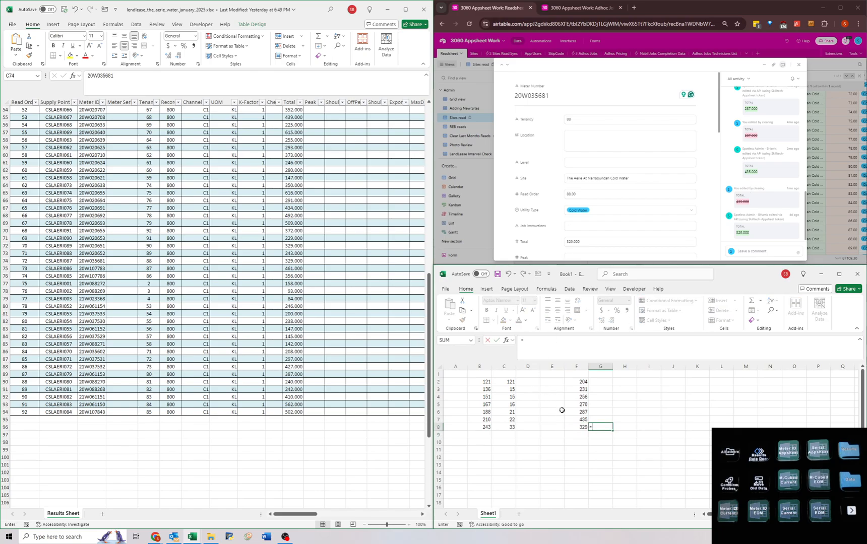
left_click(579, 426)
type("-")
left_click(580, 418)
key("Return")
left_click_drag(613, 430, 607, 386)
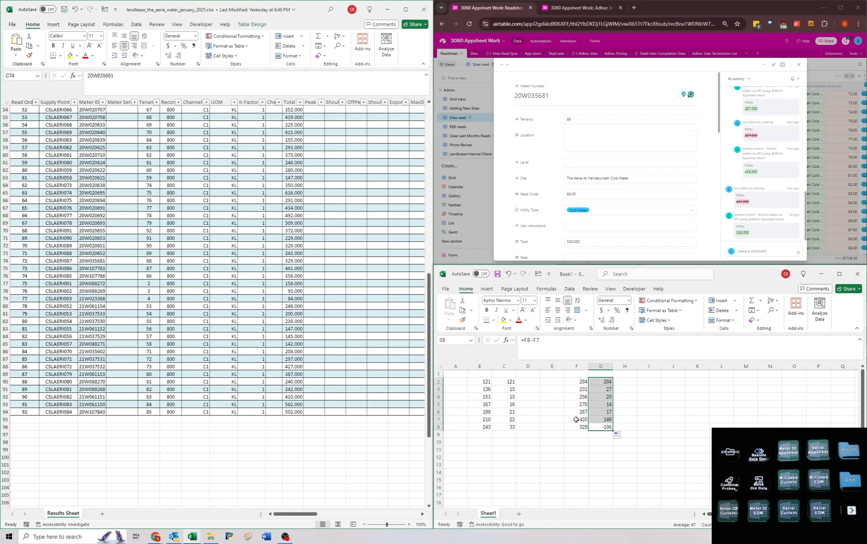
Compare the last three reads in F6:F8 with row 74's previous Total in The Aerie water workbook.
left_click(576, 420)
left_click_drag(575, 410, 575, 424)
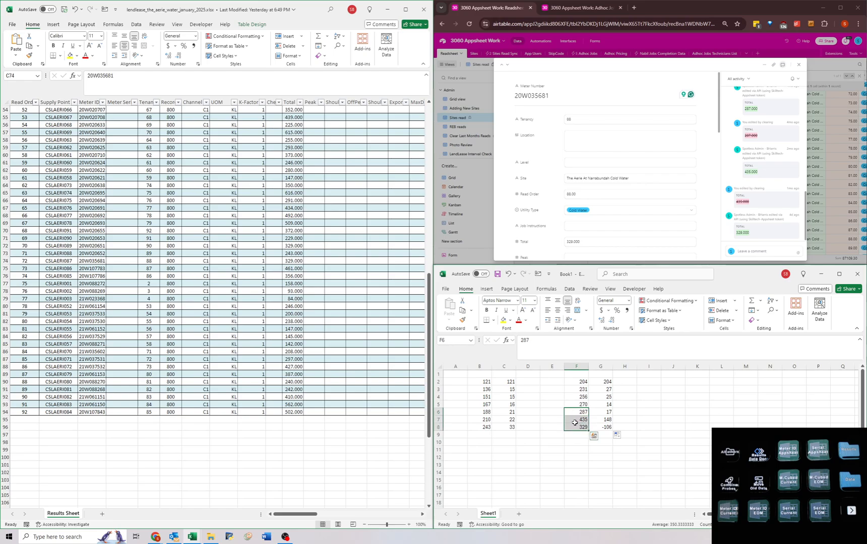
left_click(574, 420)
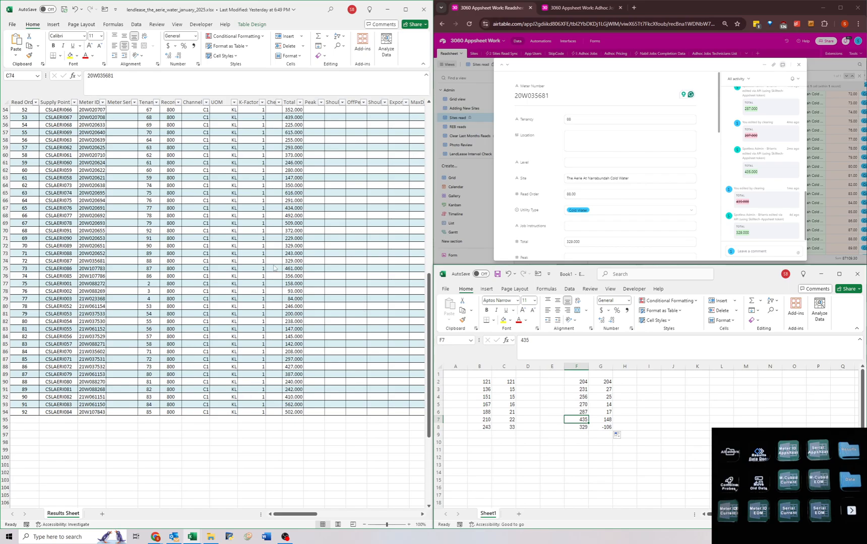
left_click_drag(334, 253, 443, 264)
left_click_drag(358, 260, 359, 269)
left_click(358, 260)
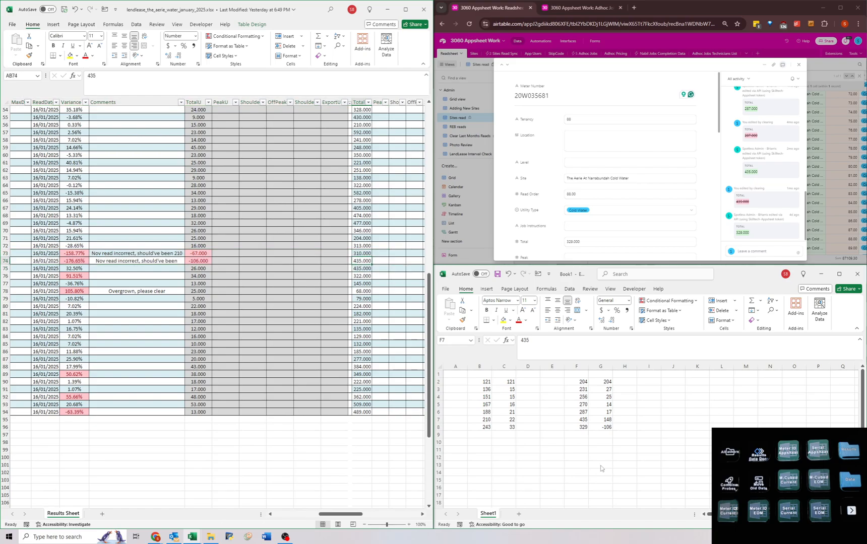
left_click(600, 419)
left_click_drag(574, 411, 575, 426)
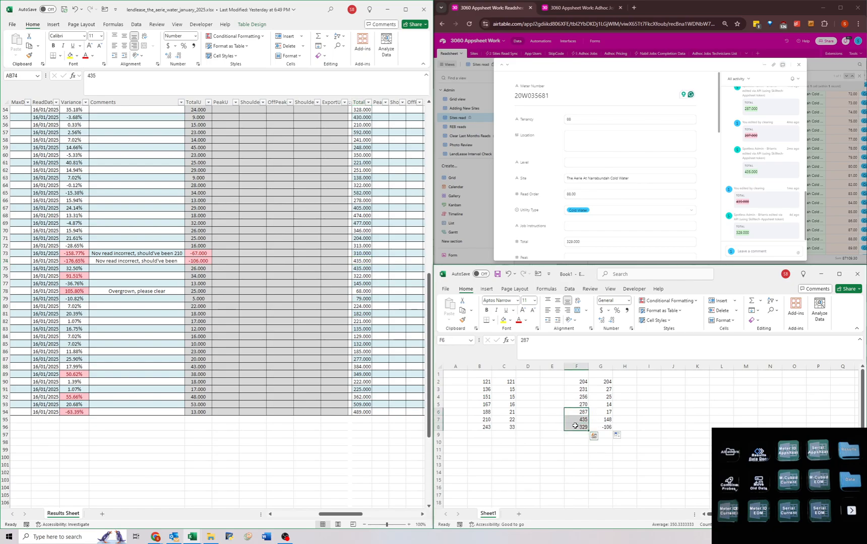
Calculate the usage over the last two periods with =F8-F6 in F10 and replace it with the per-period average, 21.
left_click(570, 437)
left_click(571, 442)
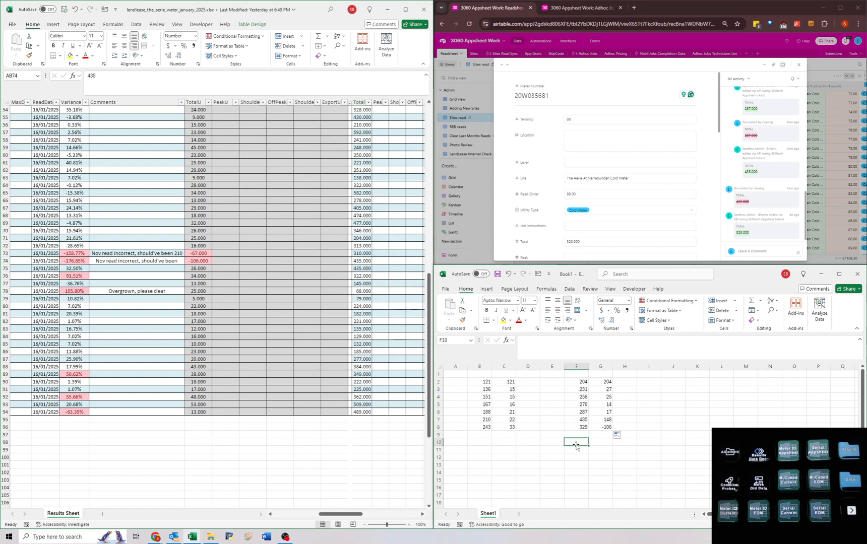
type("=")
left_click(574, 427)
type("-")
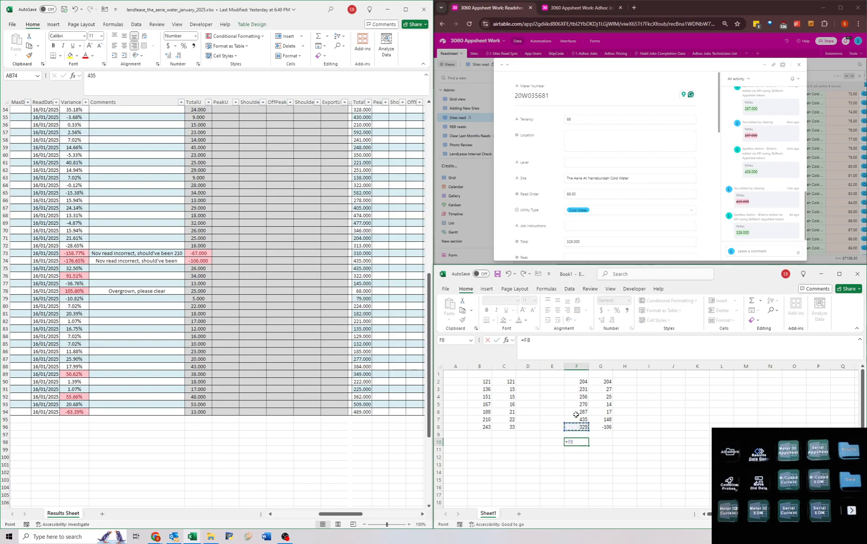
left_click(574, 411)
key("Return")
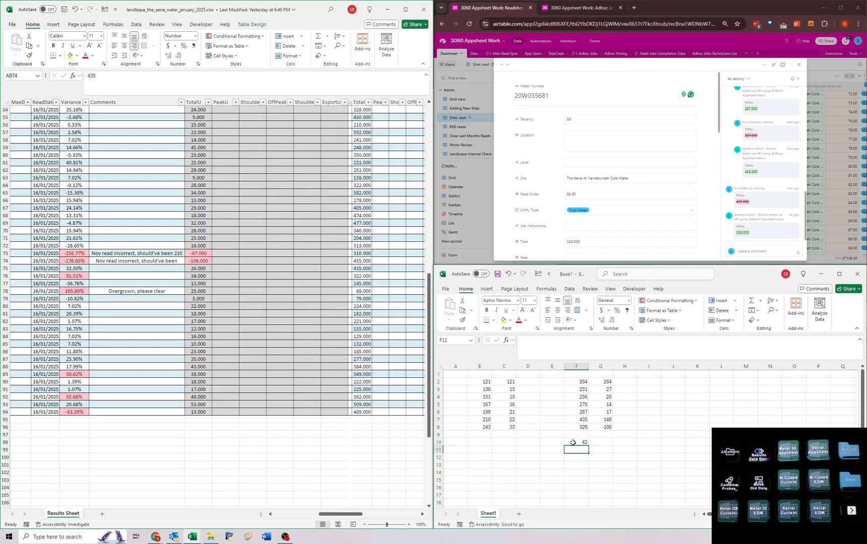
left_click(574, 442)
type("21")
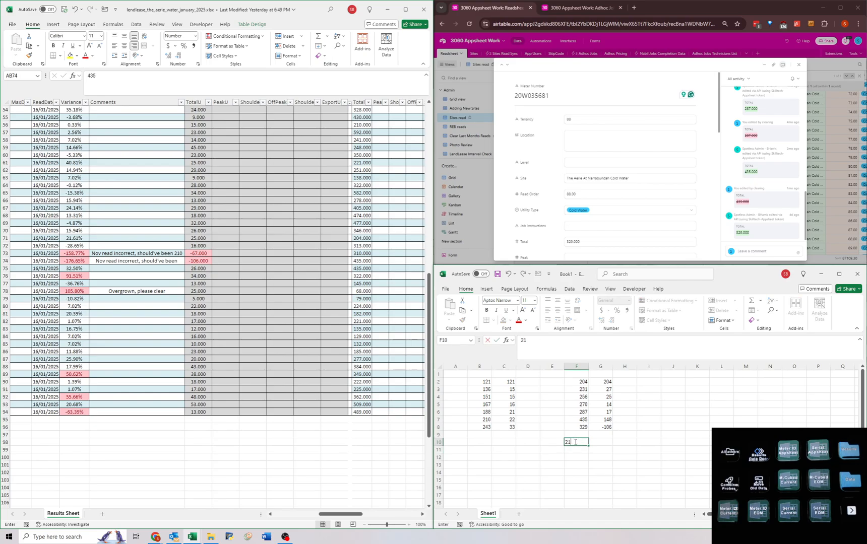
key("Return")
Set the second-last read in F7 to 308 to test the corrected usage.
left_click(575, 443)
left_click(604, 418)
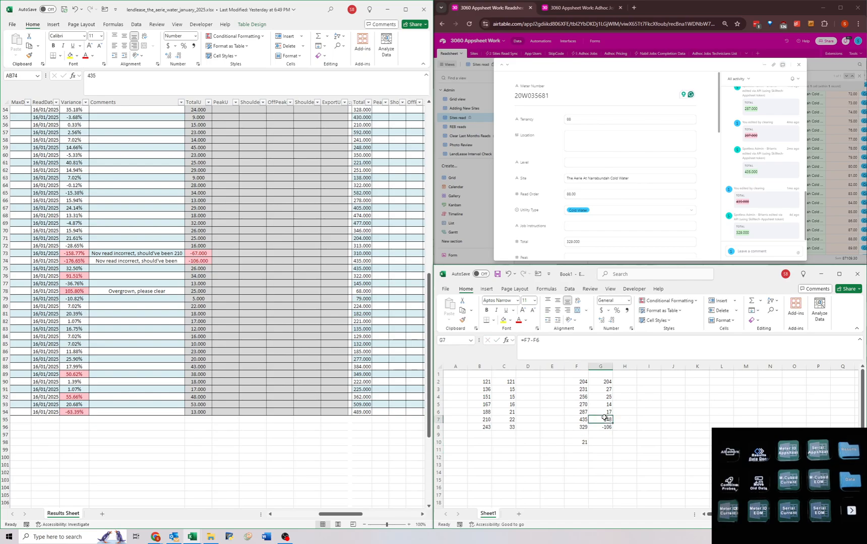
left_click(583, 412)
left_click(579, 420)
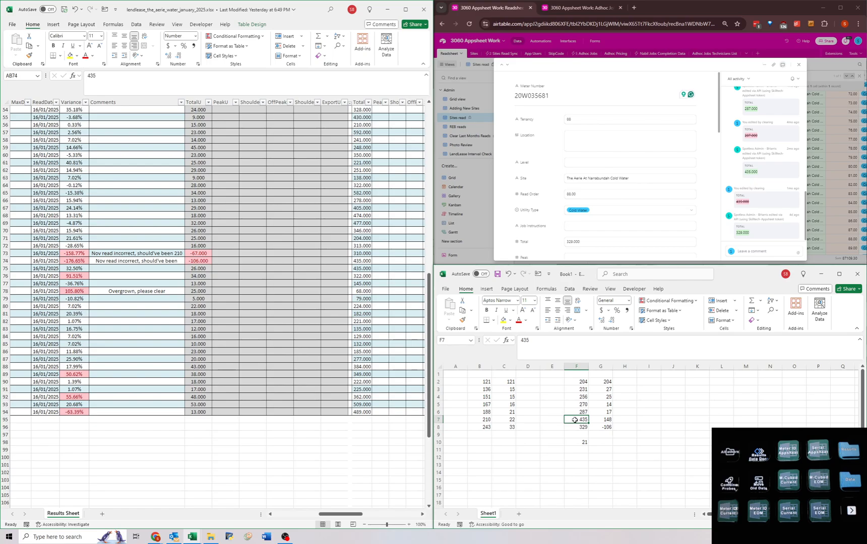
type("308")
key("Return")
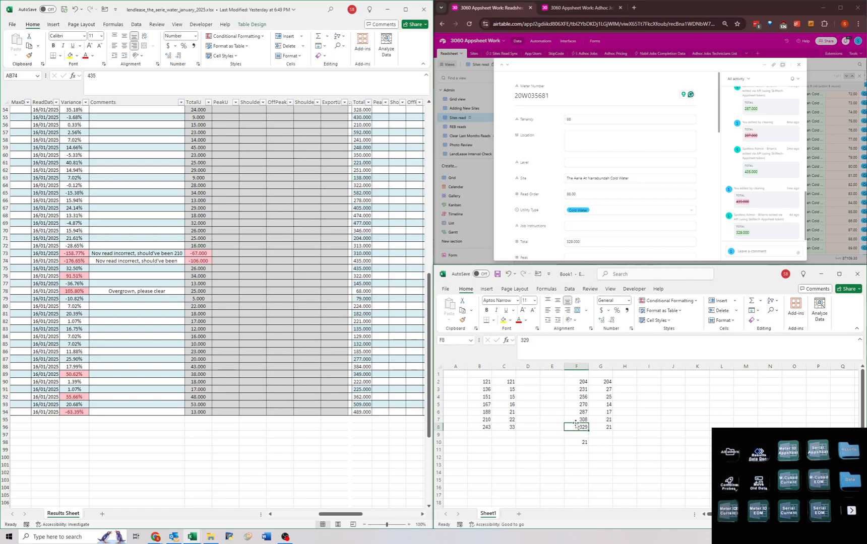
Set the second-last read in F7 to 305 and return to row 74 in The Aerie water workbook.
left_click(579, 419)
type("305")
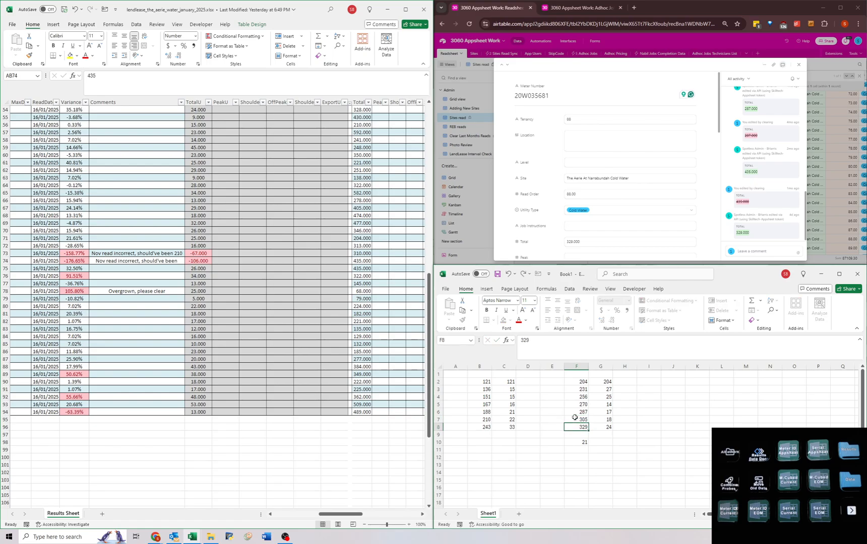
key("Return")
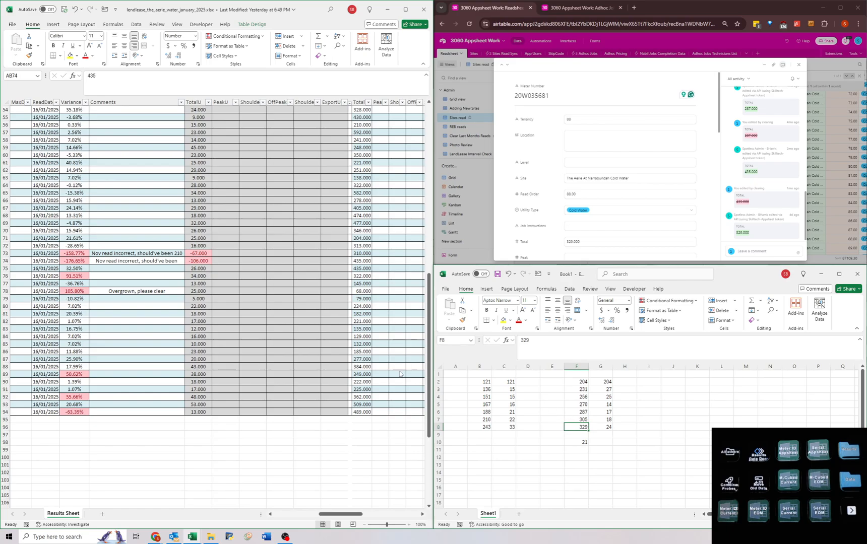
left_click(229, 297)
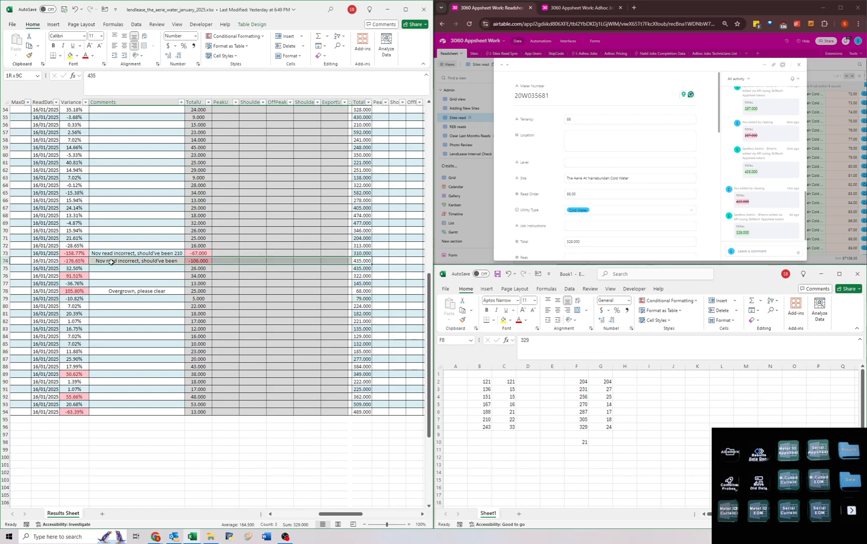
Complete row 74's comment in The Aerie water workbook as "Nov read incorrect, should've been 305".
double_click(140, 260)
type("305")
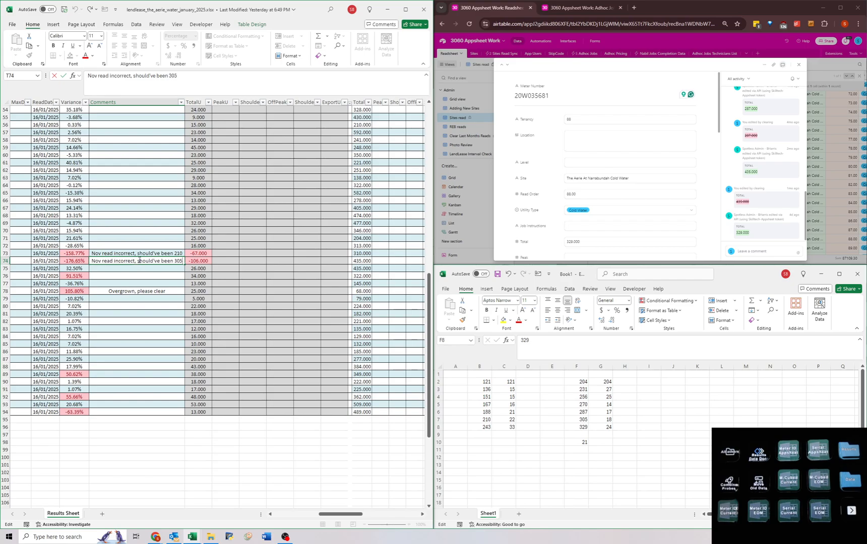
key("Return")
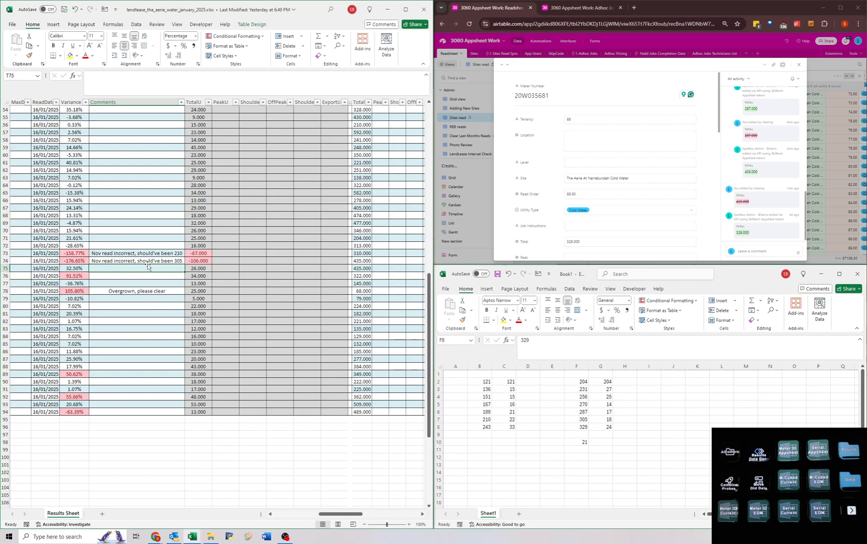
Clear the scratch reads and usage calculations from A1:H14 in Book1.
left_click(603, 390)
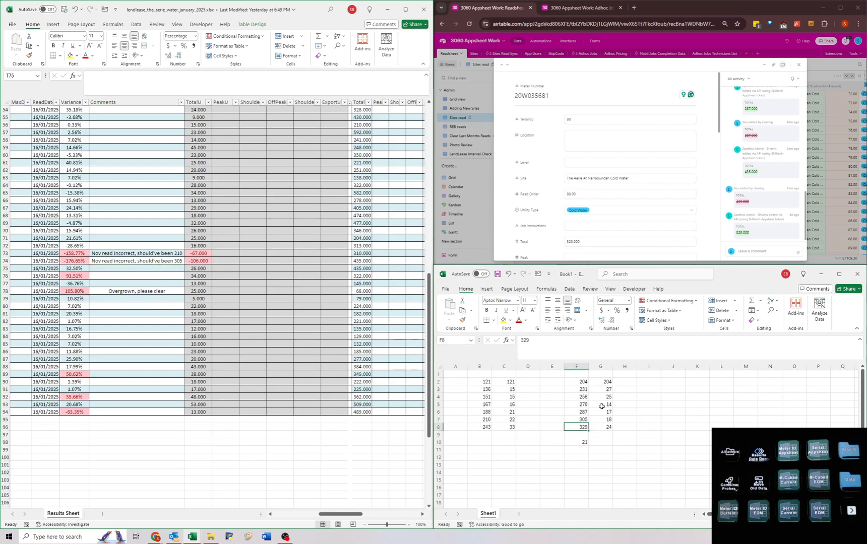
left_click_drag(600, 383, 602, 427)
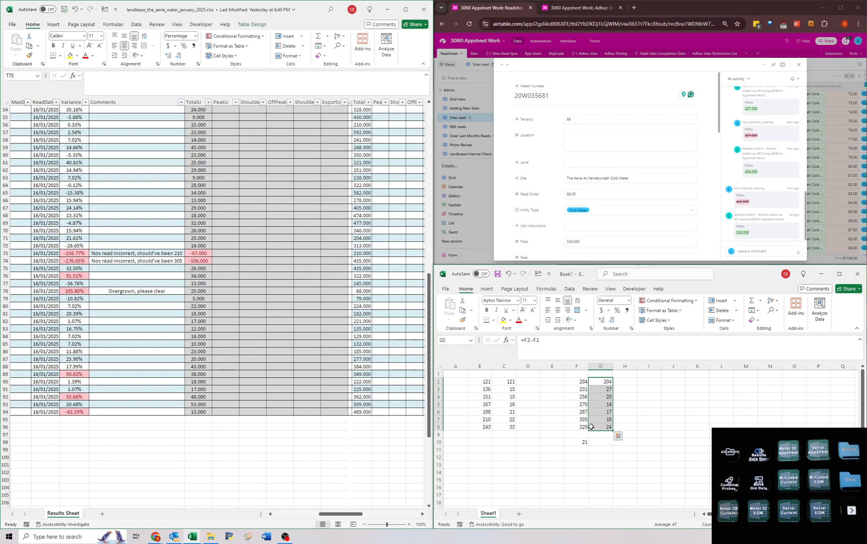
left_click_drag(503, 383, 510, 426)
left_click_drag(631, 472, 449, 374)
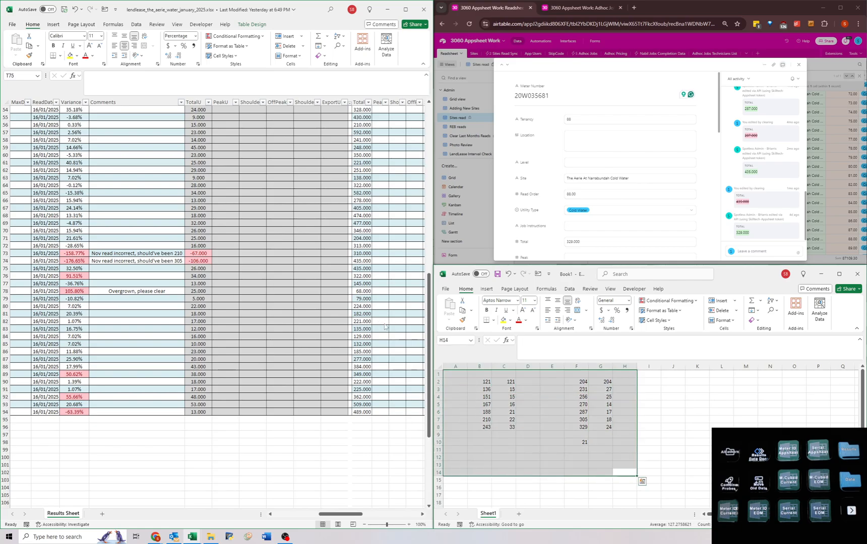
key("Delete")
left_click(507, 397)
Add a photo note to the Job Instructions of meter 20W035681 in Airtable and close its record.
left_click(589, 223)
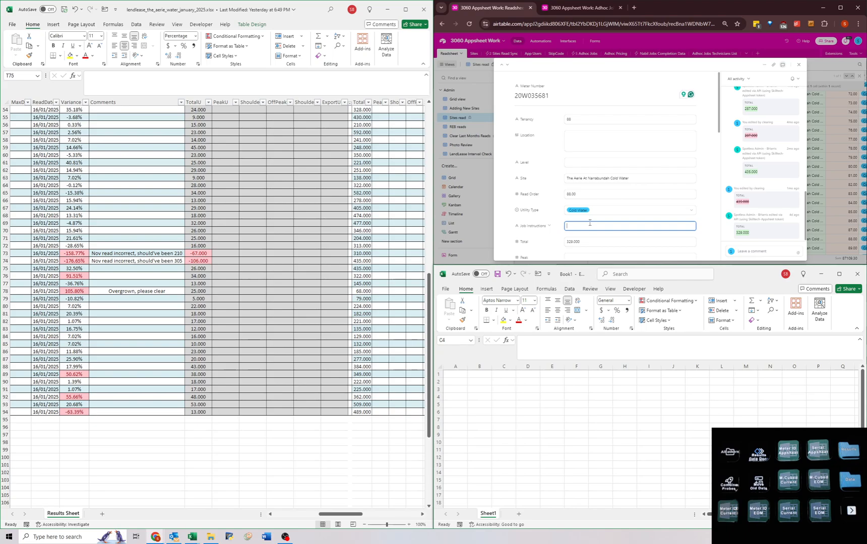
type("Photo please - Mar '25")
left_click(505, 203)
left_click(827, 173)
Close the scratch workbook Book1 without saving it.
left_click(525, 421)
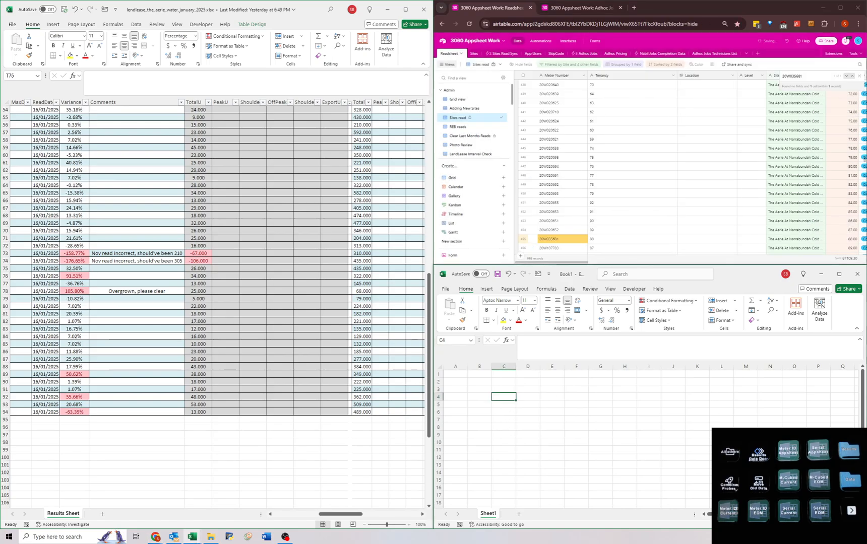
left_click(858, 274)
left_click(678, 443)
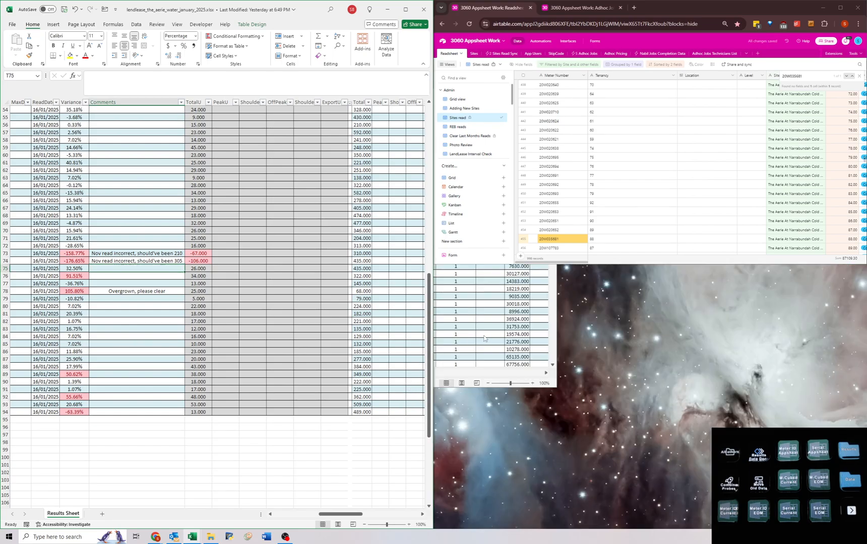
Maximise The Aerie water workbook and copy the Current Month data from Total through ReadDate, K3:R94.
key("Up")
key("Right")
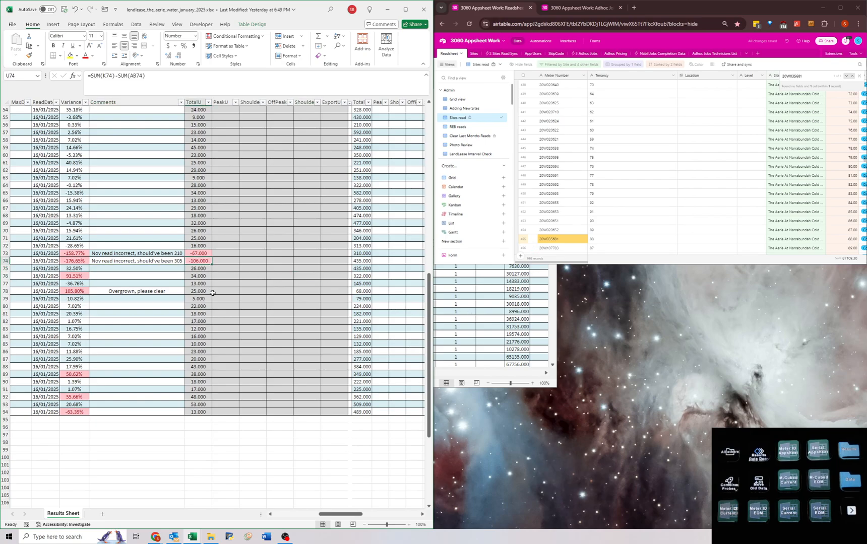
key("ctrl+Home")
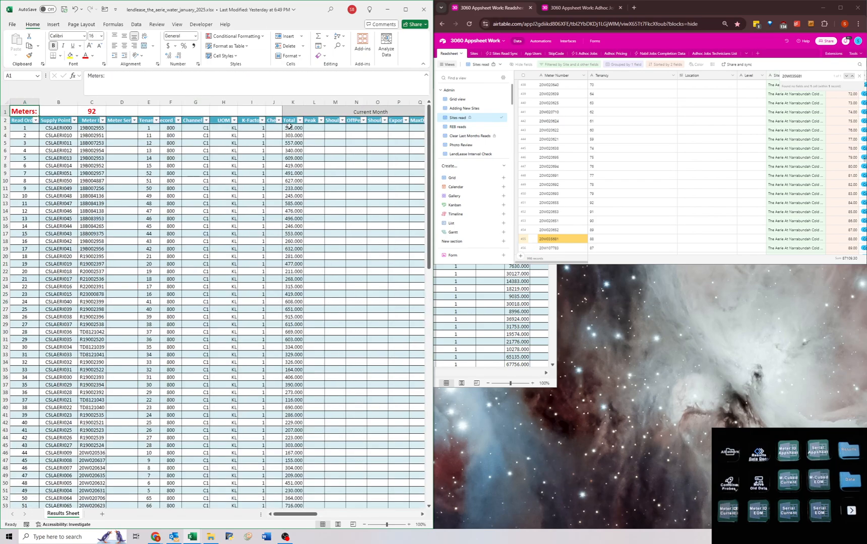
left_click_drag(289, 127, 85, 464)
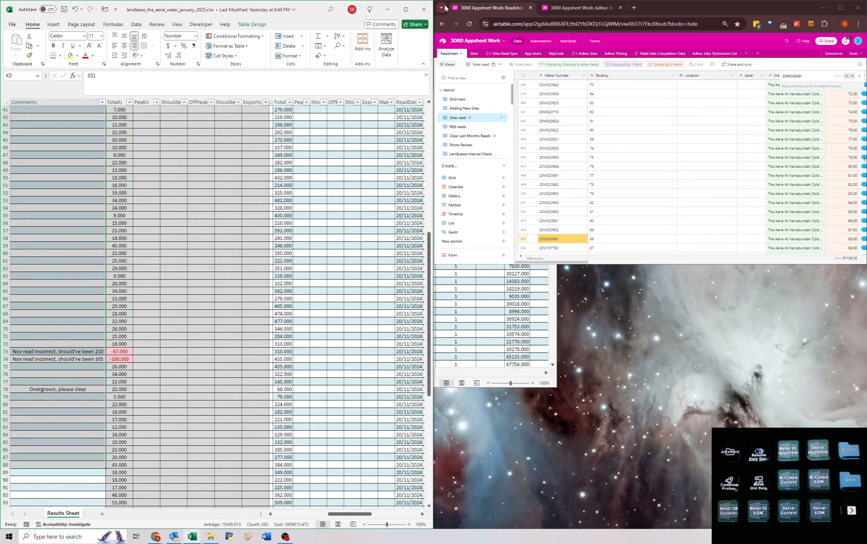
left_click_drag(300, 7, 429, 252)
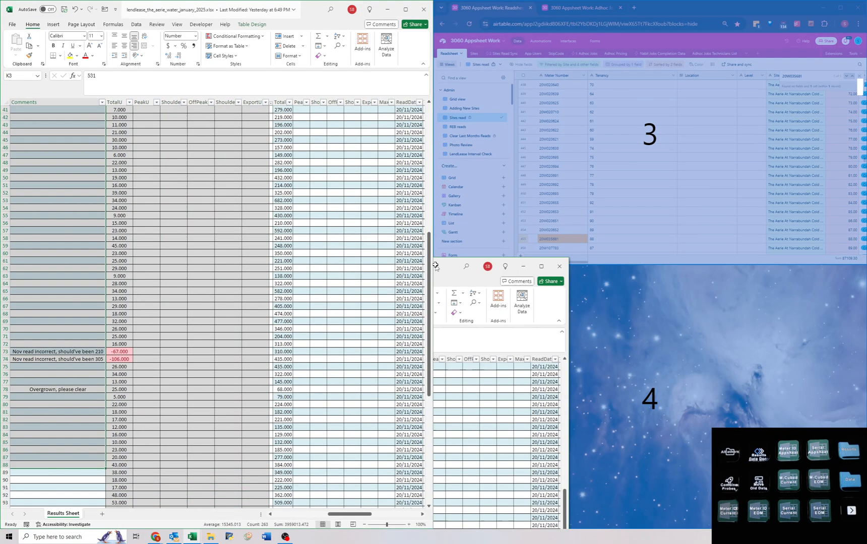
key("ctrl+Home")
left_click_drag(291, 128, 437, 543)
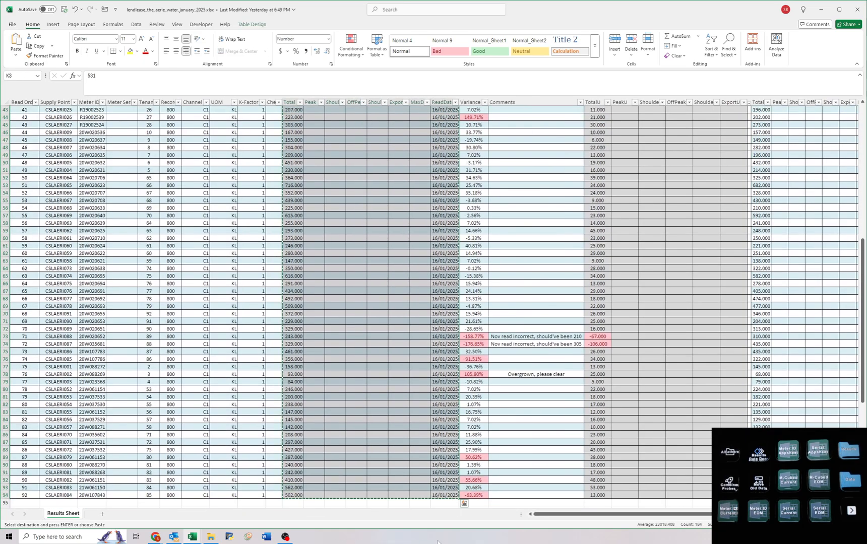
Return to cell A1, save The Aerie water workbook and close it.
key("ctrl+Home")
left_click(63, 10)
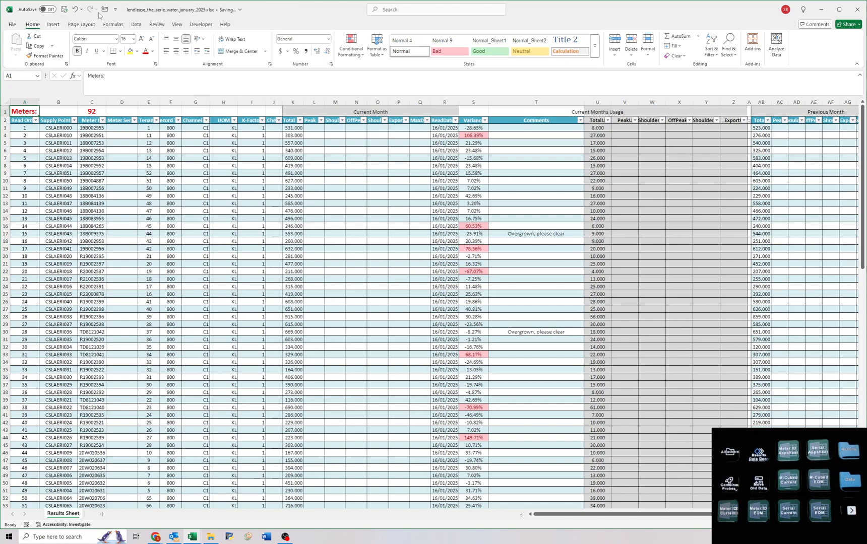
double_click(192, 11)
left_click(423, 11)
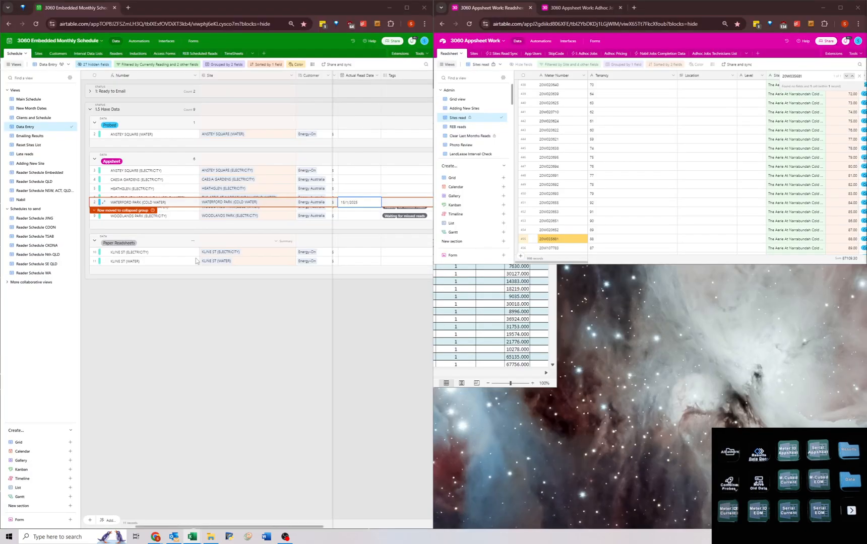
Set the Actual Read Date of The Aerie at Narrabundah (Cold Water) to 16/1/2025 in the Airtable monthly schedule.
left_click(253, 182)
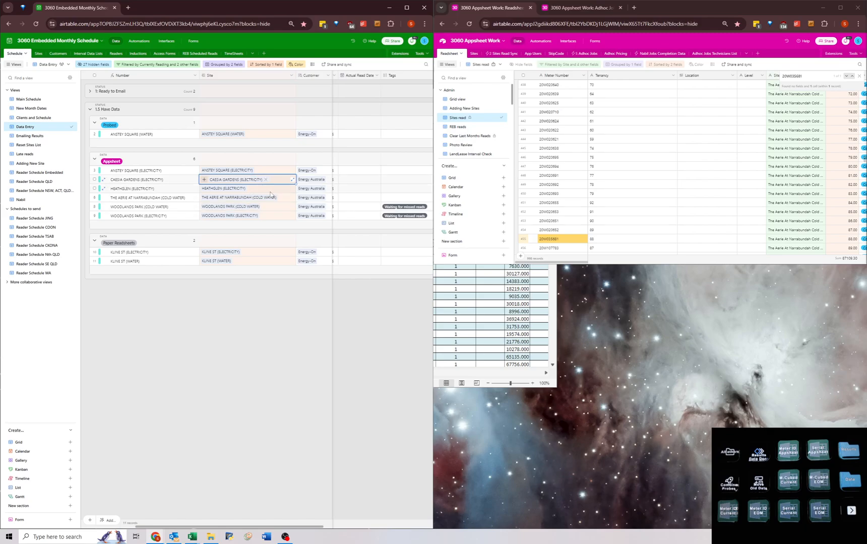
double_click(352, 198)
left_click(383, 240)
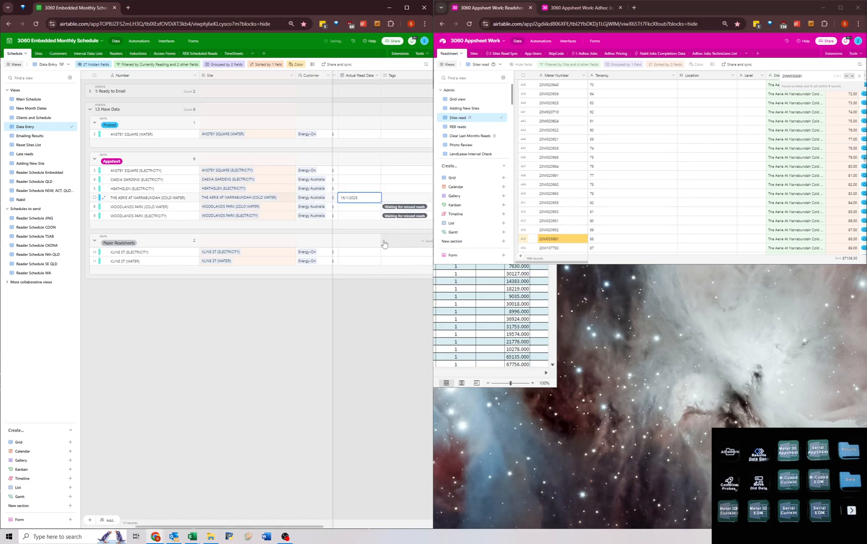
Switch to the Caesia Gardens electricity January 2025 workbook and maximise its window.
left_click(446, 285)
left_click_drag(418, 137, 435, 270)
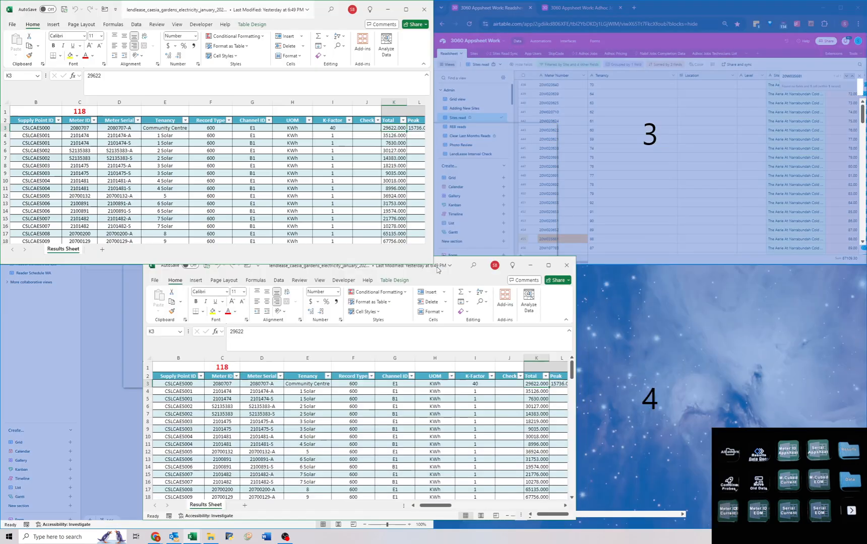
left_click(334, 241)
left_click(405, 165)
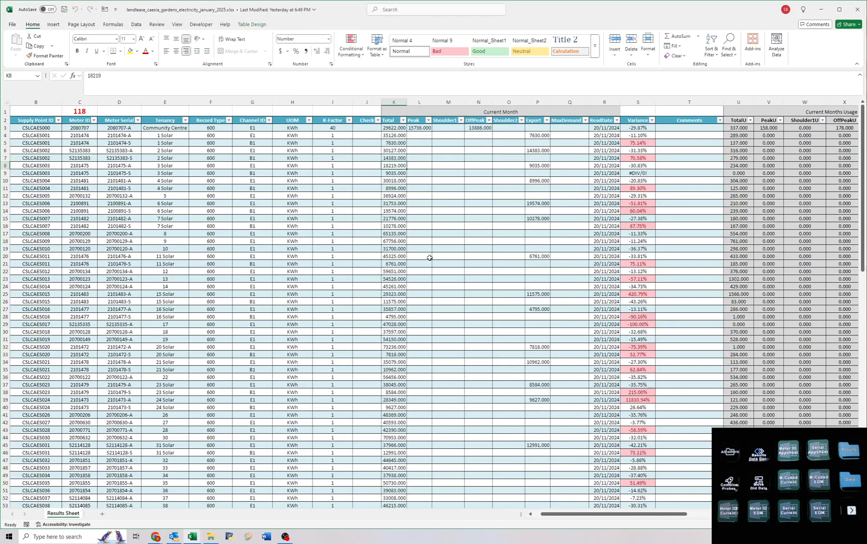
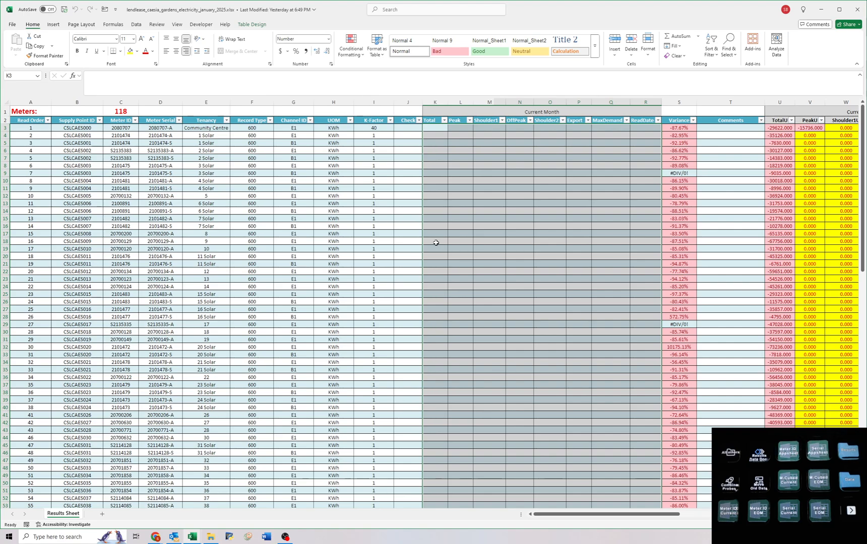
Enter VLOOKUP formulas on Meter ID into 'Readsheet-Sites read.csv' A:Z across row 3, from Total through ReadDate.
type("=VLOOKUP([@[Meter ID]],'Read")
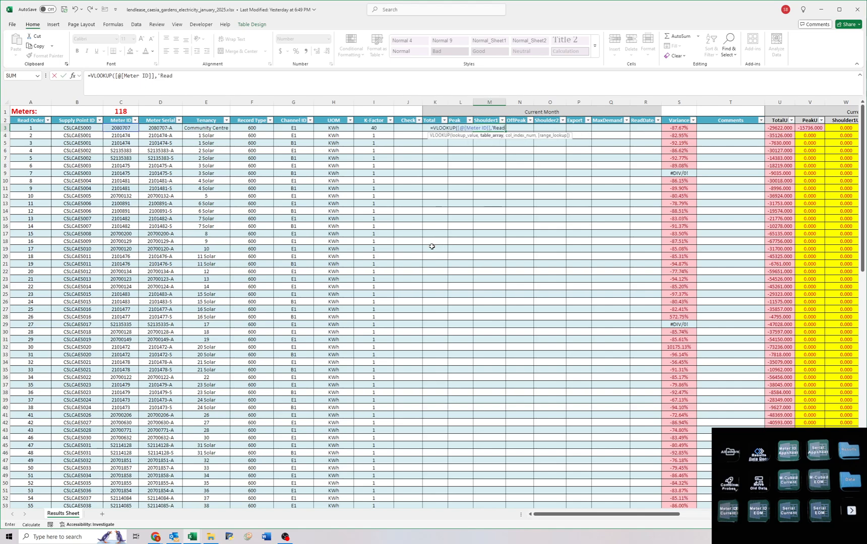
type("sheet-Sites read.csv'!A:Z,1)2,0)")
key("Tab")
type("=VLOOKUP([@[Meter ID]],'Readsheet-Sites read.csv'!A:Z,13,0)")
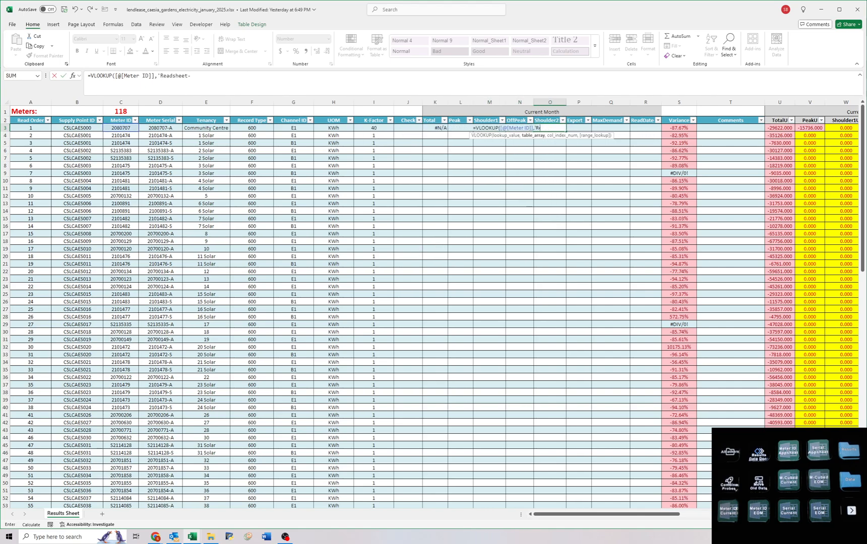
key("Tab")
type("=VLOOKUP([@[Meter ID]],'Readsheet-Sites read.csv'!A:Z,14,0)")
key("Tab")
type("=VLOOKUP([@[Meter ID]],'Readsheet-Sites read.csv'!A:Z,15,0)")
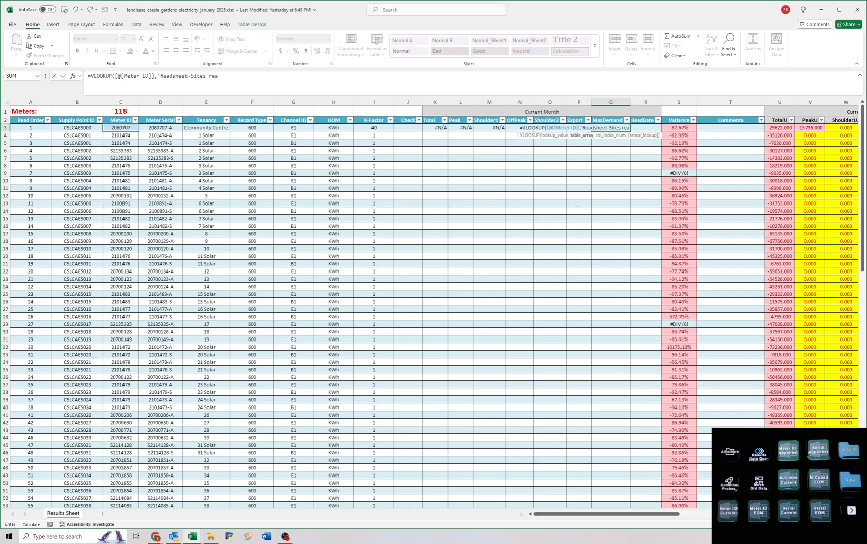
key("Right")
type("=VLOOKUP([@[Meter ID]],'Readsheet-Sites read.csv'!A:Z,16,0)")
key("Return")
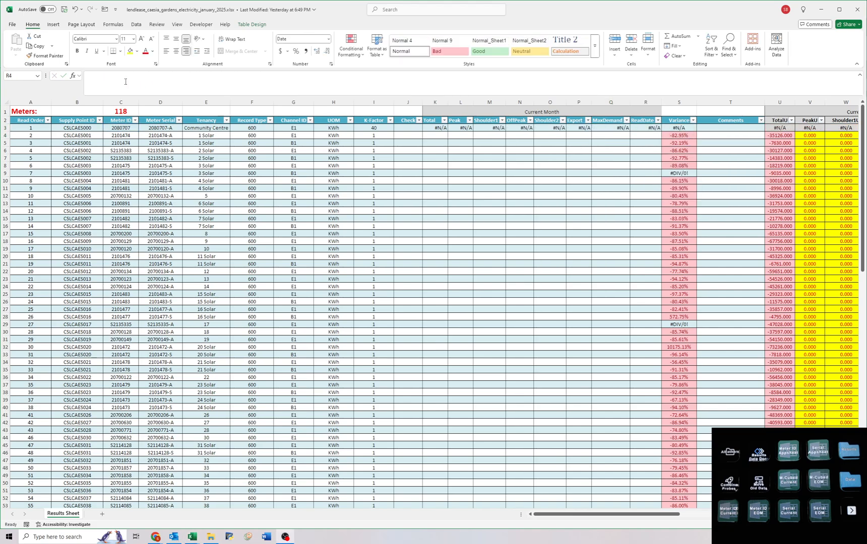
Fill the row 3 Meter ID lookups down the Current Month columns, check the rows down to 120, and clear them all.
left_click_drag(437, 128, 651, 128)
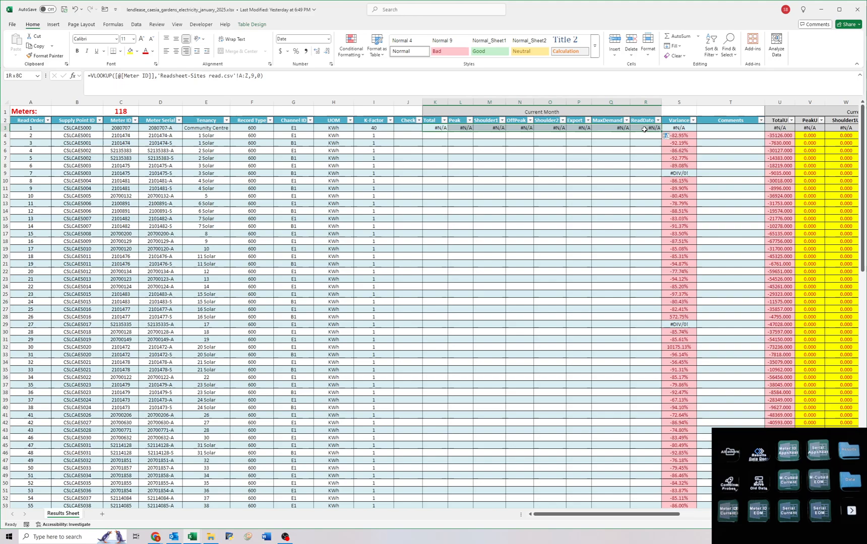
double_click(661, 131)
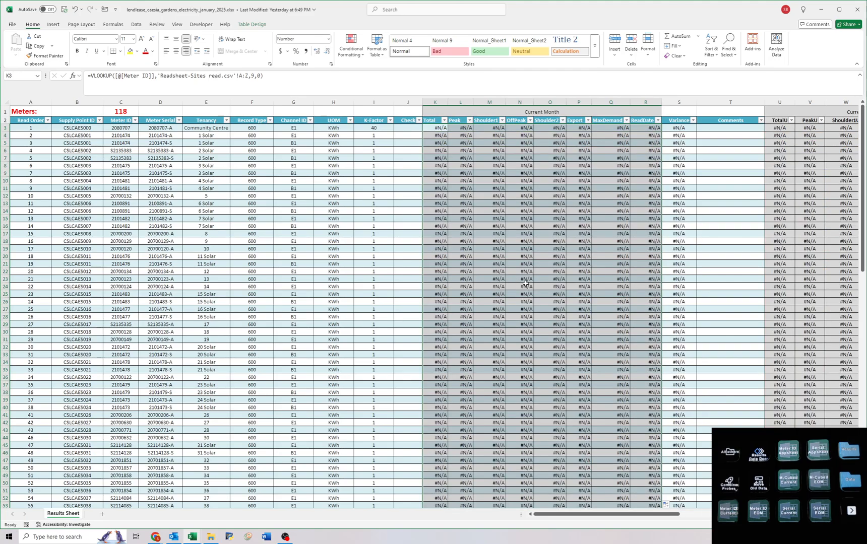
scroll(523, 270, "down", 17)
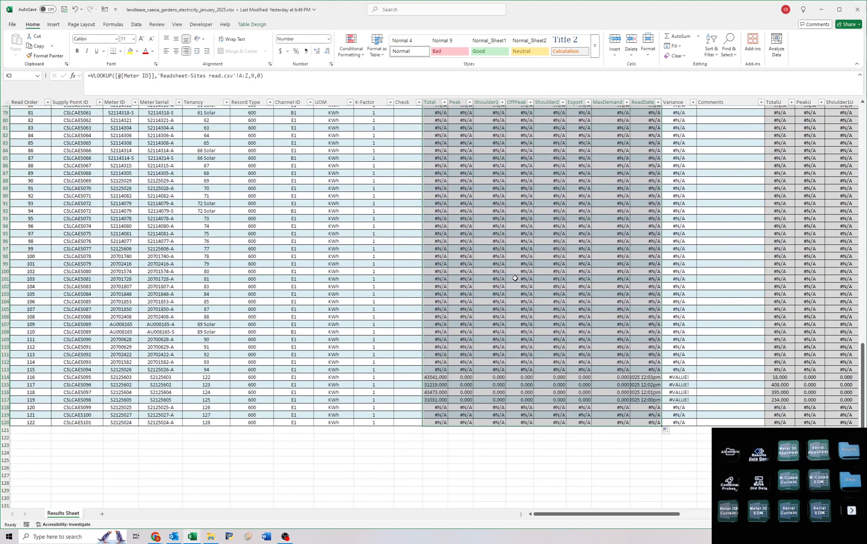
scroll(504, 265, "up", 17)
key("Delete")
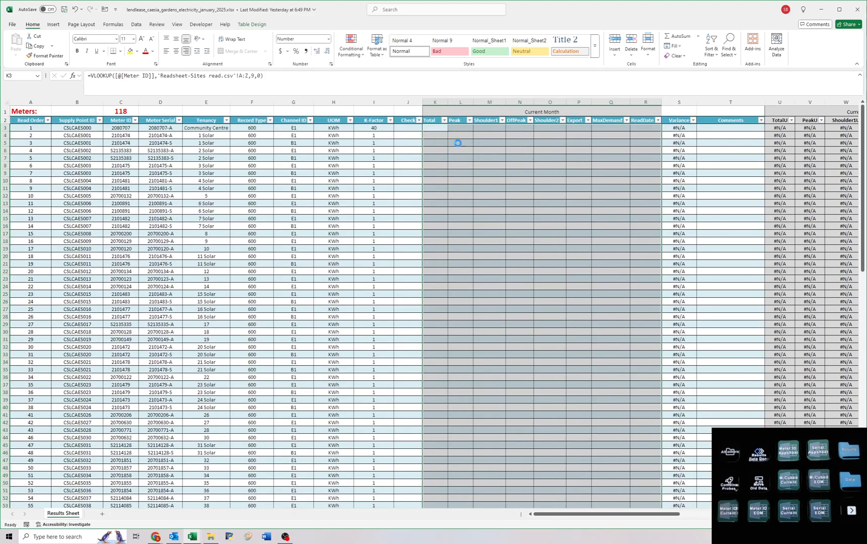
In K3:N3, look up Meter Serial in 'Readsheet-Sites read.csv'!A:Z with VLOOKUP, returning columns 9, 10, 11 and 12 as exact matches.
left_click(442, 127)
type("=VLOOKUP(")
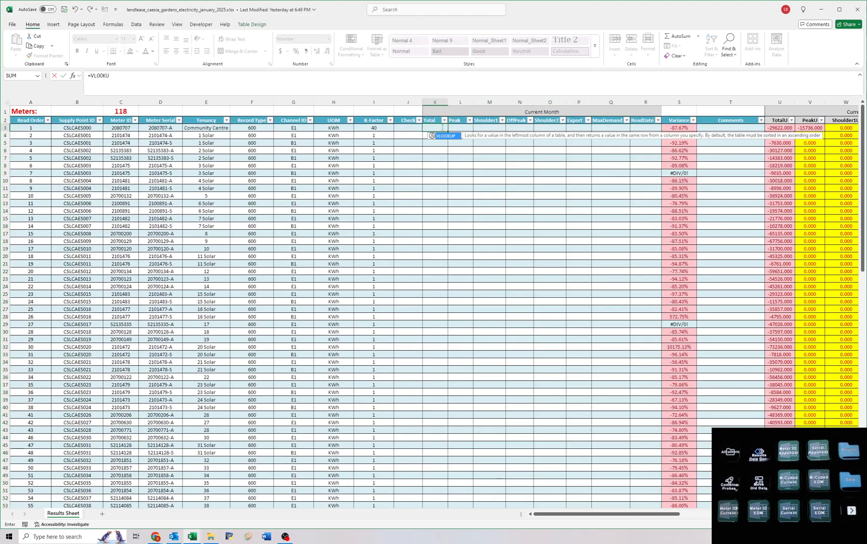
key("Left")
key("Left")
key("Left")
key("Left")
key("Left")
key("Left")
key("Left")
type(",'Readsheet-2025-01-31.csv'!A:I,10,0)")
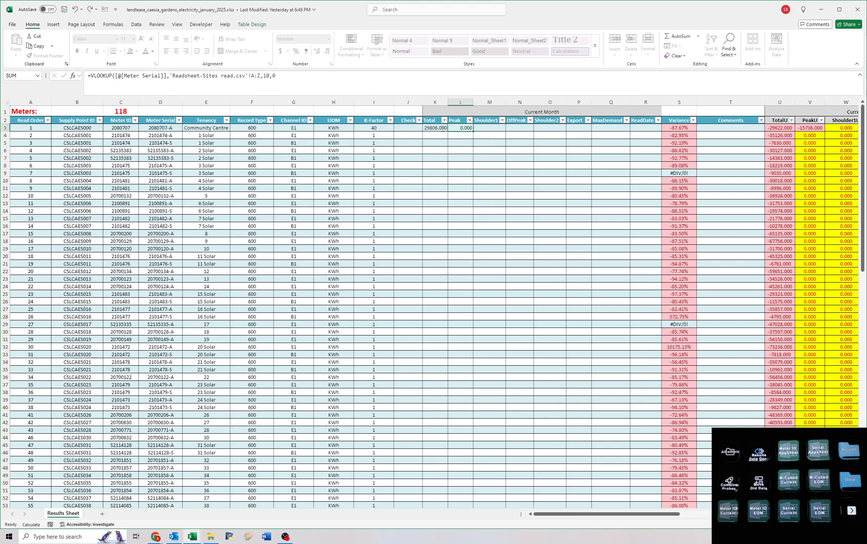
key("Tab")
type("=VLOOKUP([@[Meter Serial]],'Readsheet-2025-01-31.csv'!A:I,11,0)")
key("Tab")
type("=VLOOKUP([@[Meter Serial]],'Readsheet-2025-01-31.csv'!A:I,12,0)")
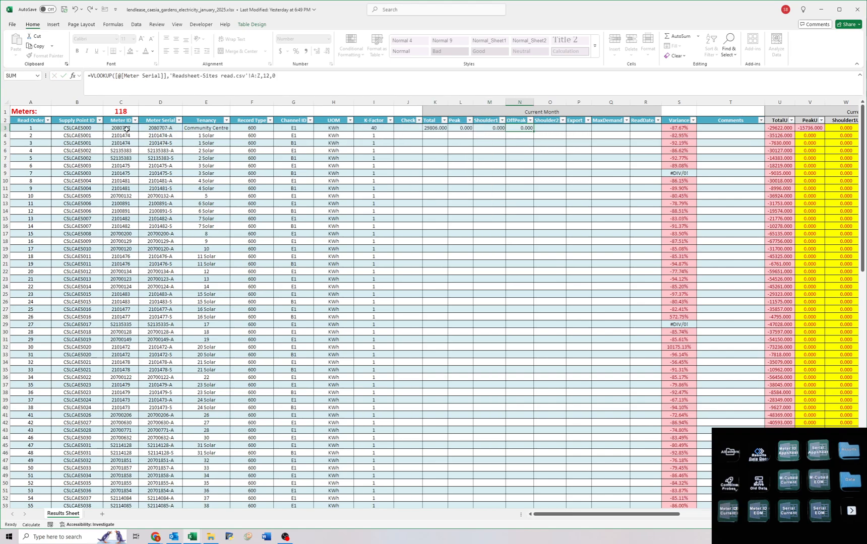
Add the Meter Serial VLOOKUPs for Shoulder2, Export, MaxDemand and ReadDate with columns 13, 14, 15 and 19, and fill K3:R3 down the table.
key("Tab")
type("=VLOOKUP([@[Meter Serial]],'Readsheet-2025-01-31.csv'!A:I,13,0)")
key("Tab")
type("=VLOOKUP([@[Meter Serial]],'Readsheet-2025-01-31.csv'!A:I,14,0)")
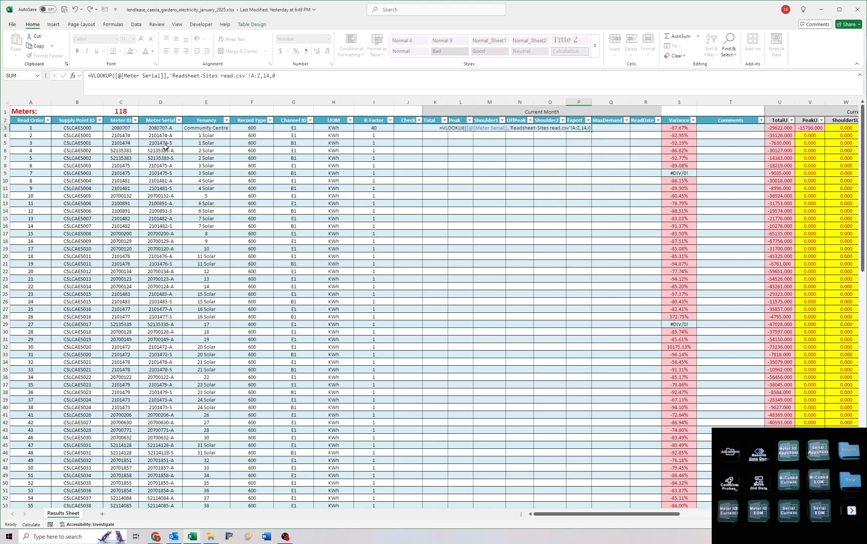
key("Tab")
type("=VLOOKUP([@[Meter Serial]],'Readsheet-2025-01-31.csv'!A:I,15,0)")
key("Tab")
type("=VLOOKUP([@[Meter Serial]],'Readsheet-Sites read.csv'!A:Z,16,0)")
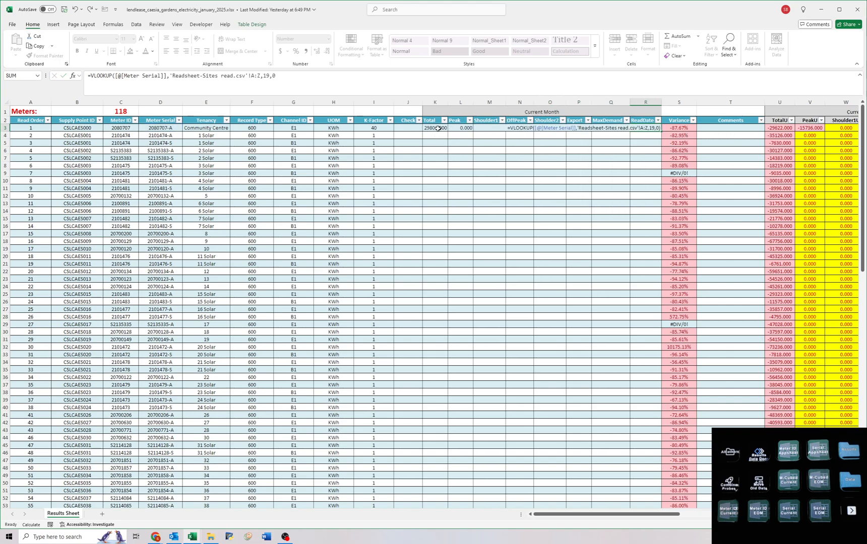
key("Return")
left_click_drag(439, 128, 657, 128)
double_click(662, 131)
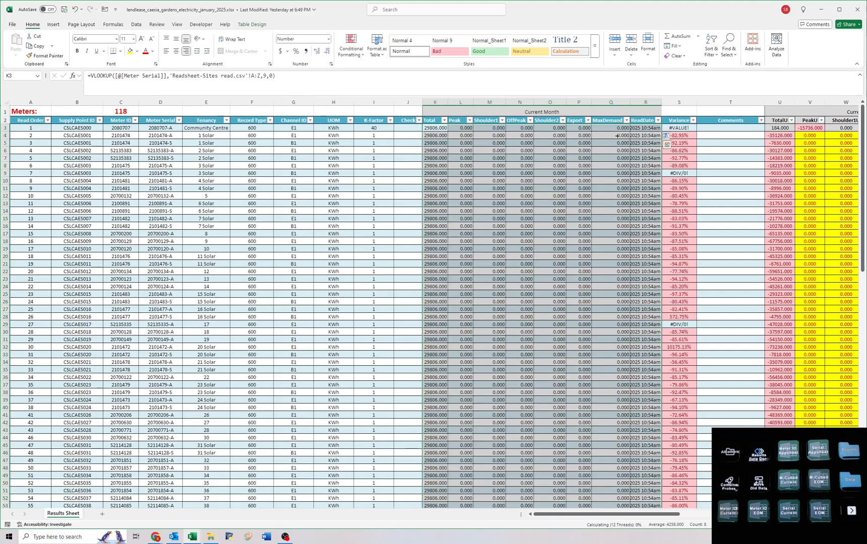
Try converting the Current Month lookup formulas to values by pasting over them, and undo the paste.
right_click(484, 183)
key("c")
right_click(445, 167)
key("v")
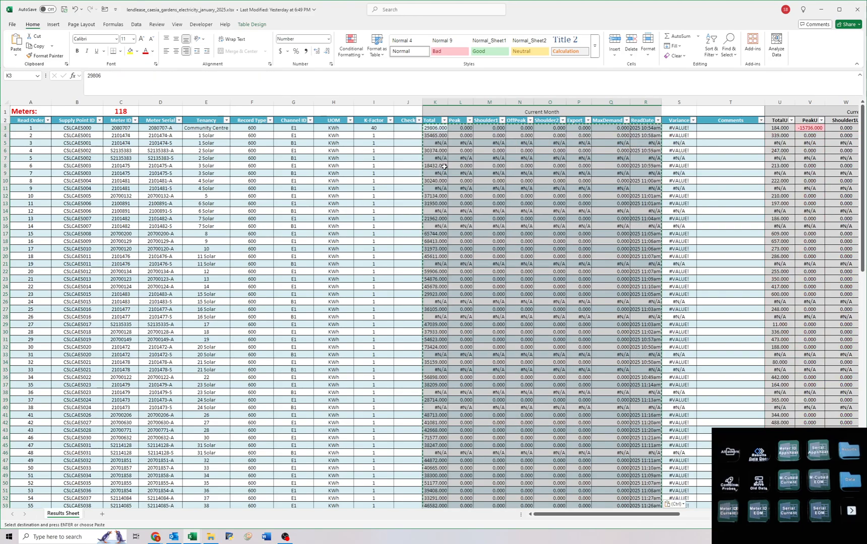
key("Escape")
key("ctrl+z")
key("Escape")
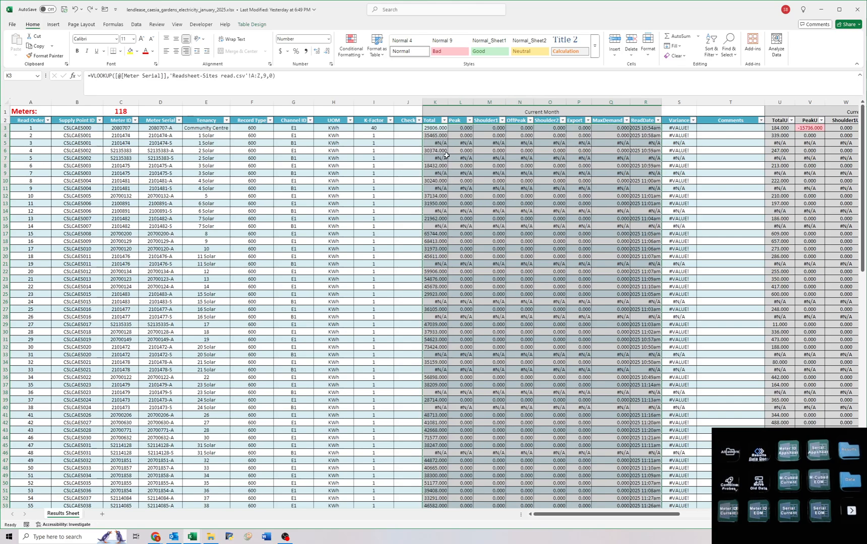
Check the filter values of Export and MaxDemand, and change the Export lookup to column 24 from P3 down to row 120.
left_click(570, 151)
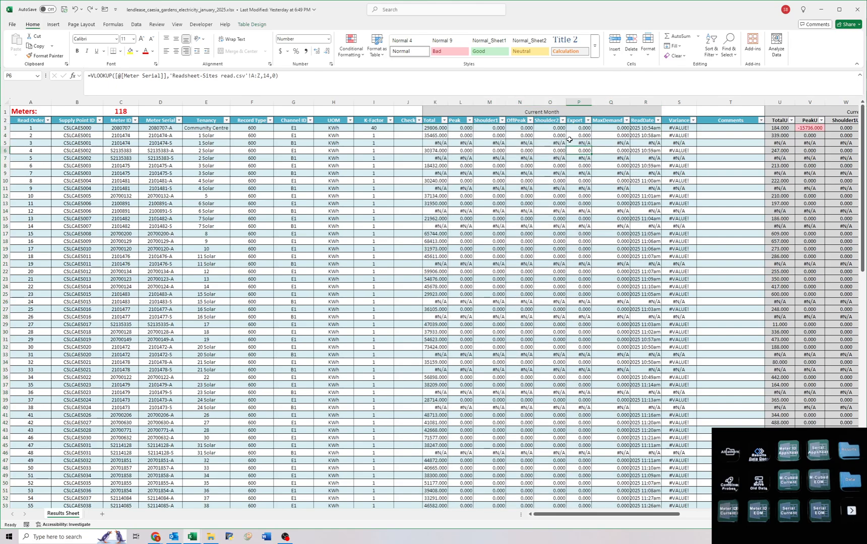
left_click(587, 120)
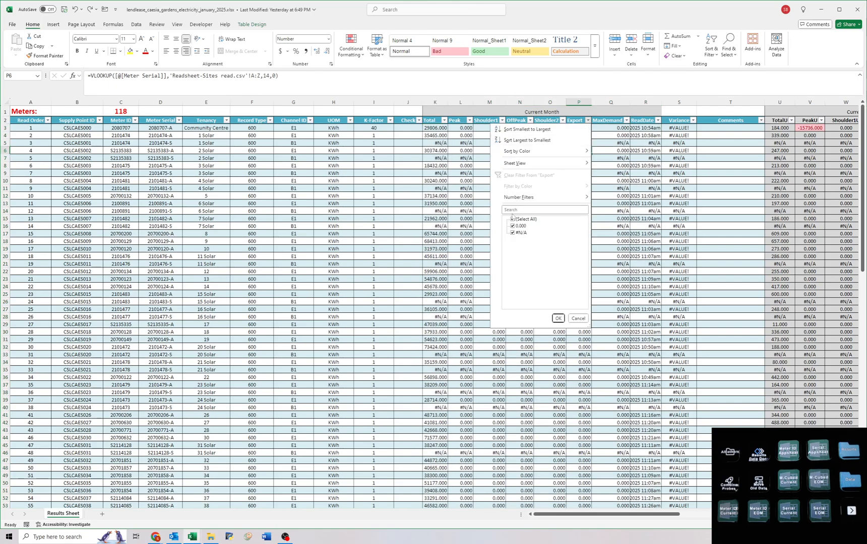
left_click(614, 146)
left_click(631, 121)
left_click(627, 121)
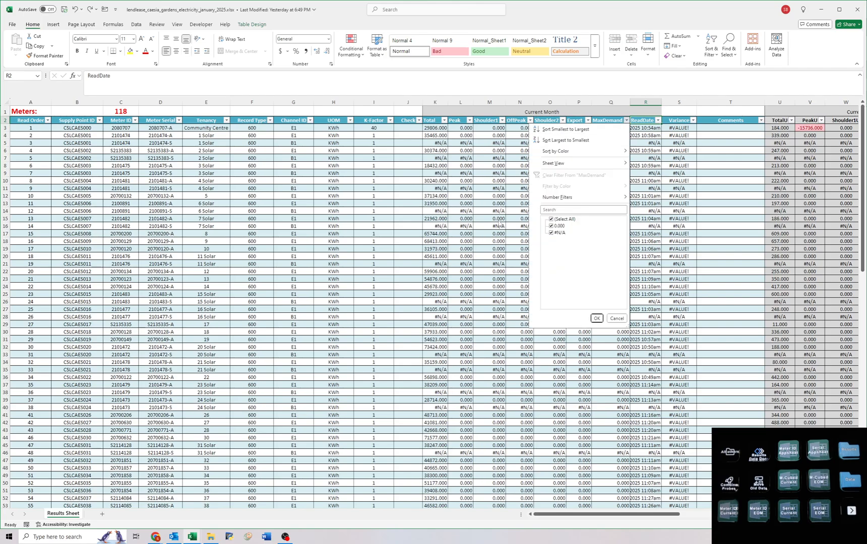
left_click(496, 211)
left_click(587, 128)
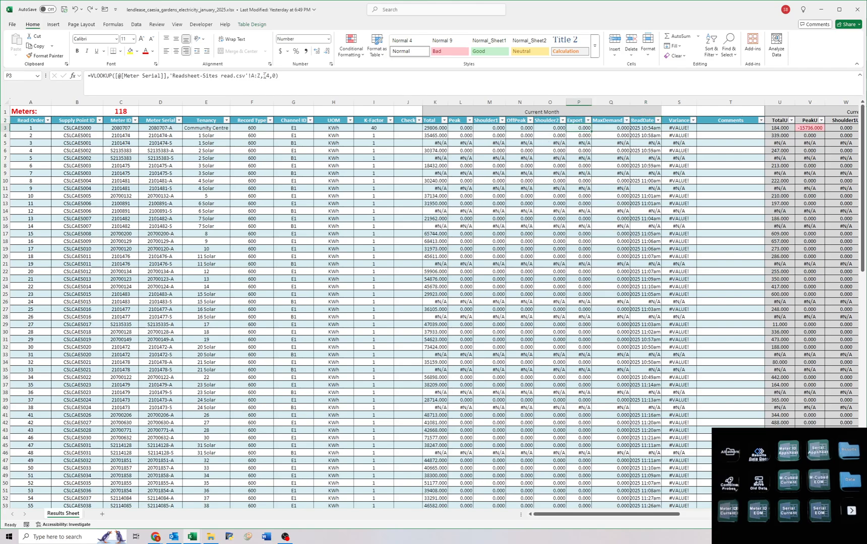
left_click(265, 76)
key("Return")
key("Up")
left_click_drag(591, 130, 584, 499)
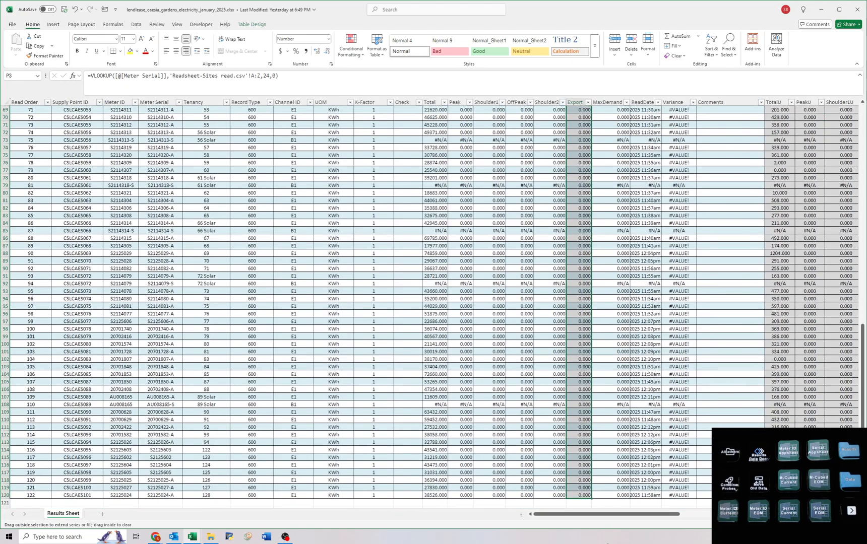
key("ctrl+Home")
left_click(490, 211)
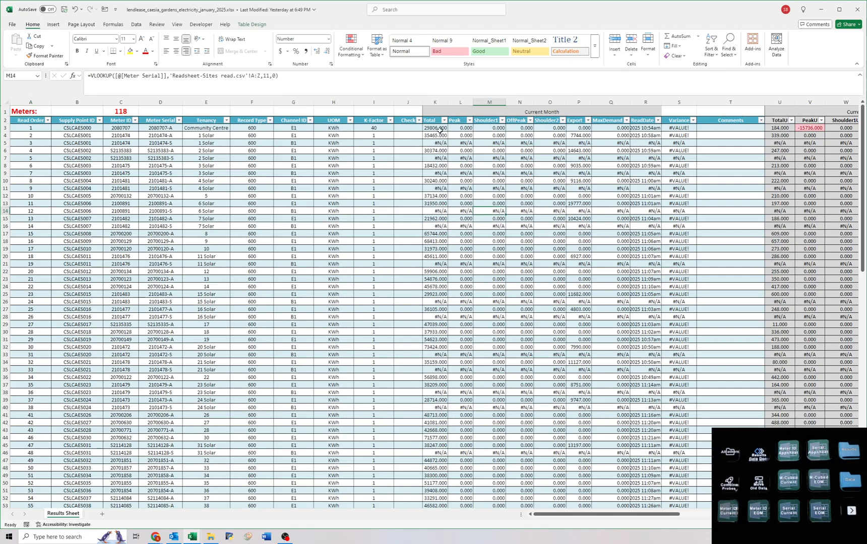
Replace the Current Month formulas from Total through ReadDate, K3 down to row 120, with their values.
left_click_drag(440, 130, 643, 540)
key("ctrl+c")
key("ctrl+shift+v")
key("Escape")
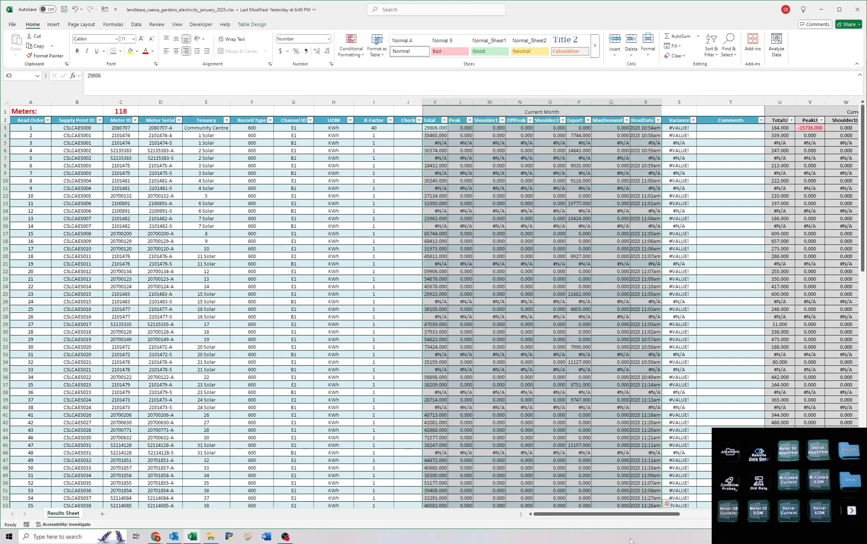
left_click(470, 129)
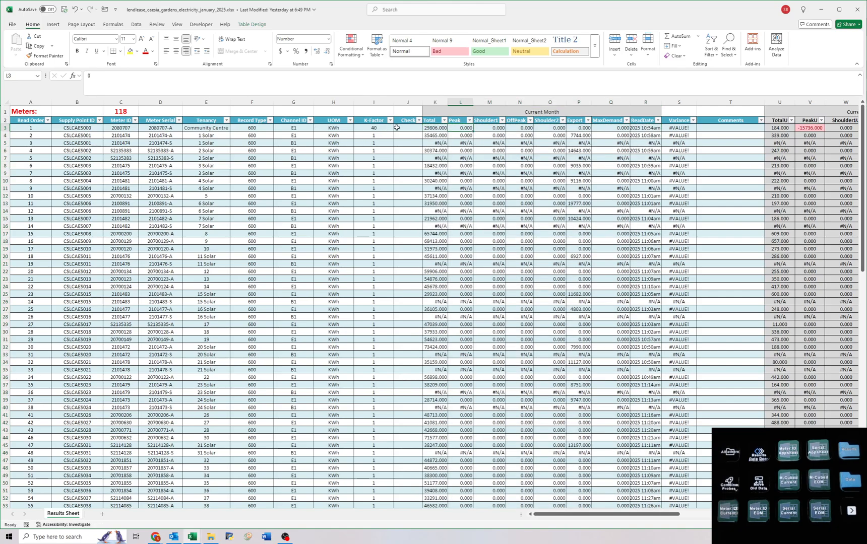
Filter Channel ID to B1 and clear the Current Month cells from Total through ReadDate in the filtered rows.
left_click(309, 121)
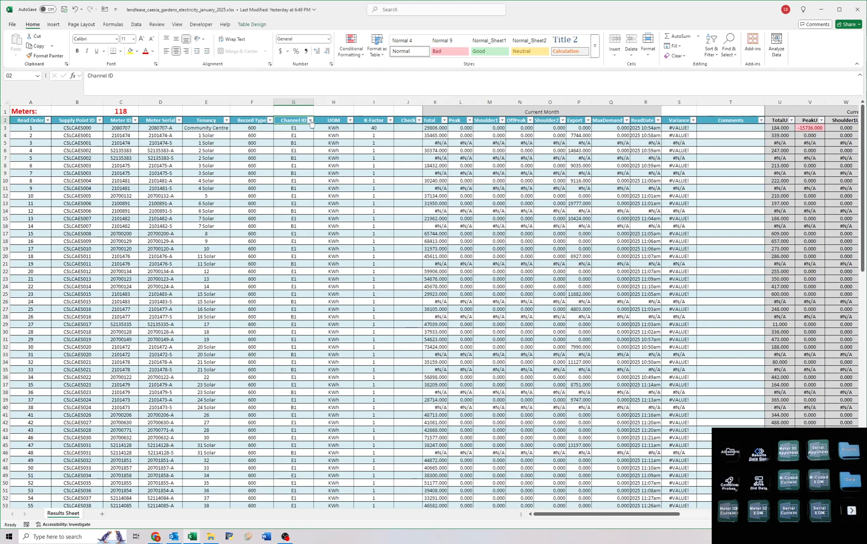
left_click(237, 234)
key("Return")
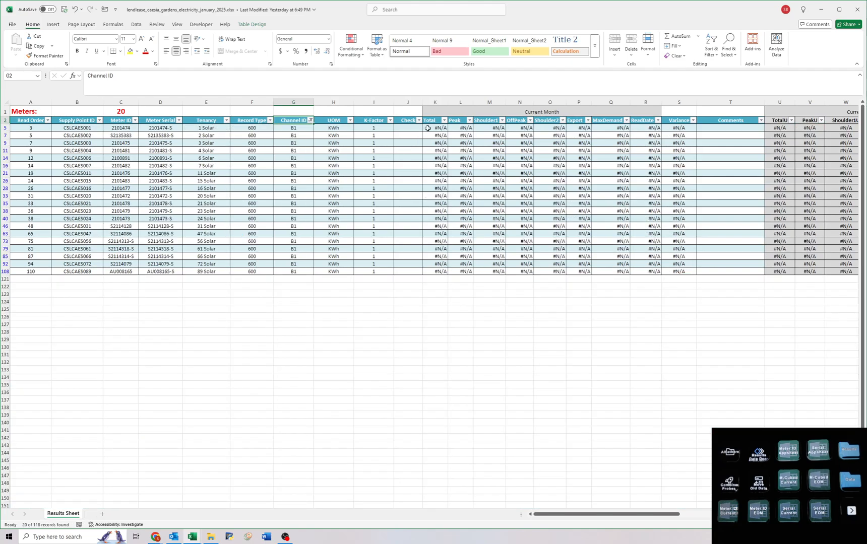
left_click_drag(428, 129, 656, 272)
key("Delete")
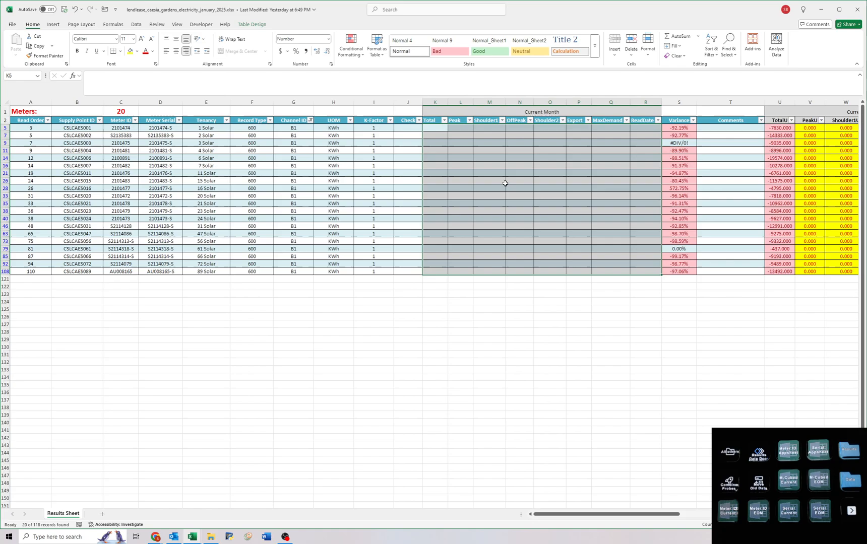
left_click(489, 165)
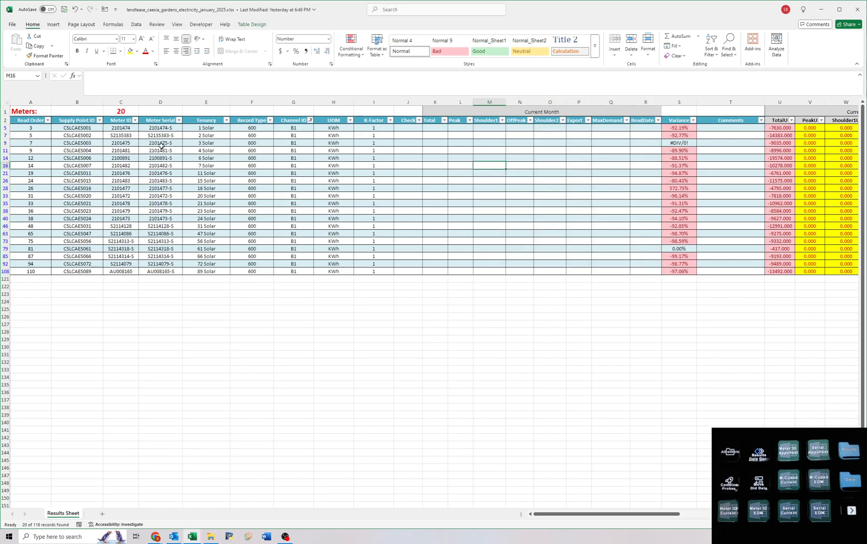
Unhide row 4, enter =P4 as the Total in K5, and fill it down the filtered B1 rows to K108.
double_click(5, 125)
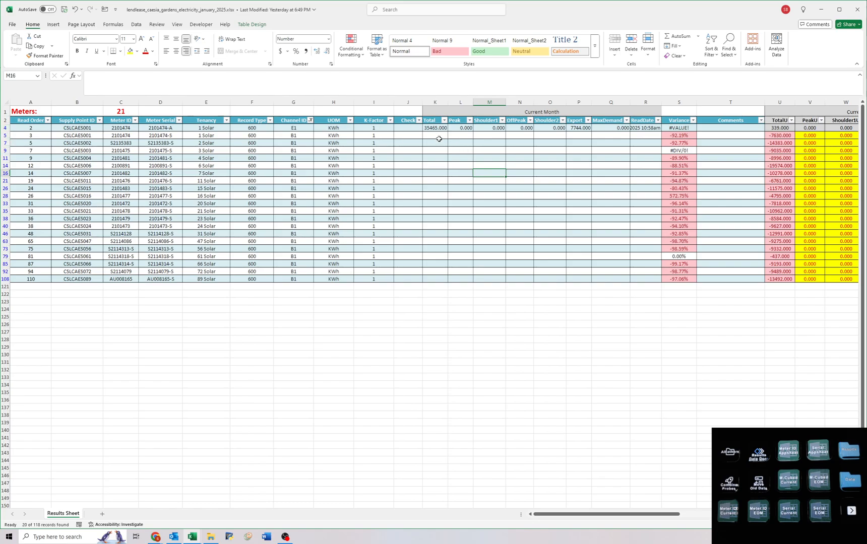
left_click_drag(202, 136, 436, 135)
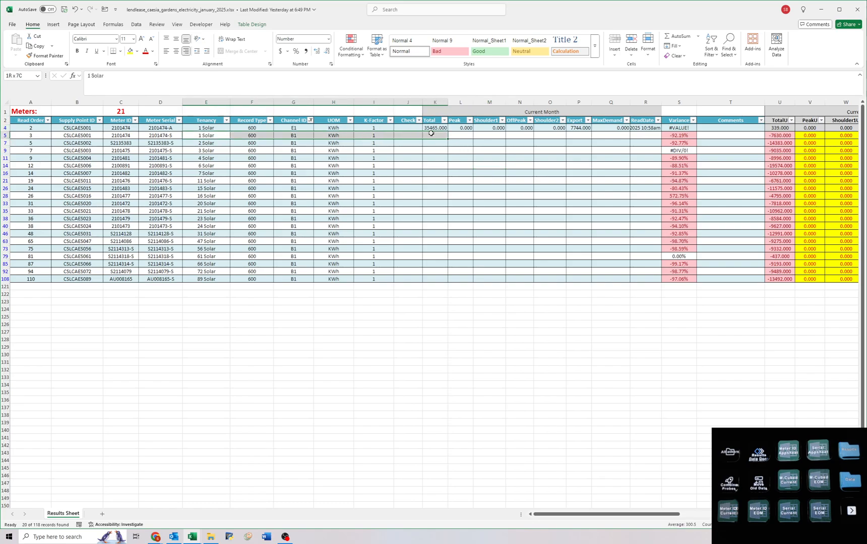
left_click(437, 136)
type("=")
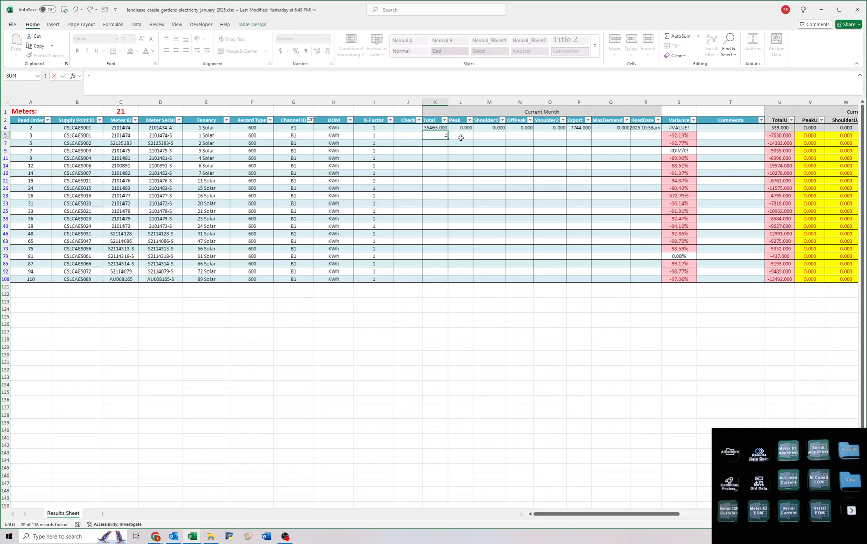
left_click(576, 128)
key("ctrl+Return")
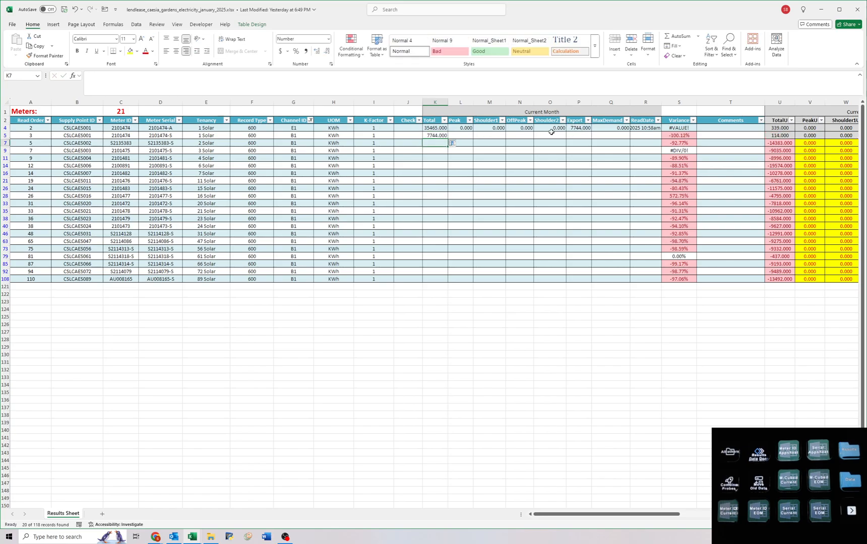
left_click_drag(448, 139, 452, 282)
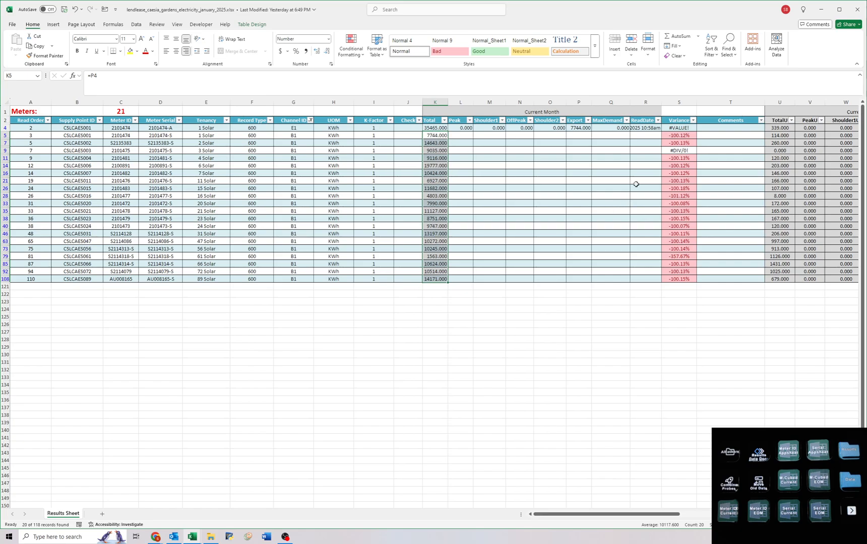
Clear the Channel ID filter to show all meter rows.
left_click_drag(432, 256, 214, 257)
left_click(225, 182)
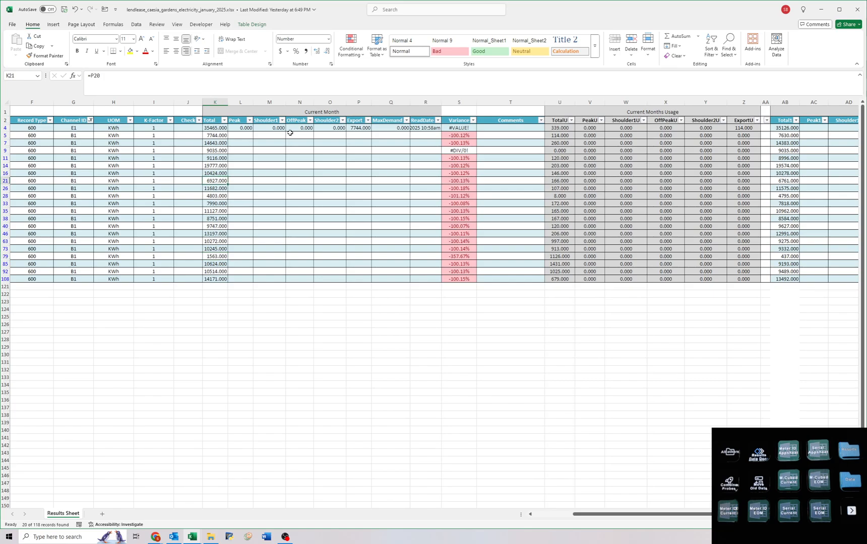
left_click(137, 24)
left_click(411, 36)
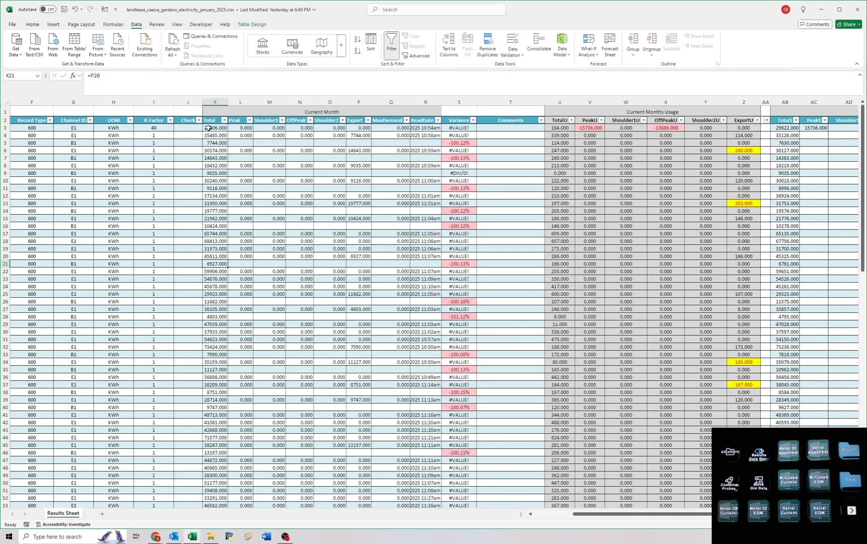
Convert the Current Month block from Total through ReadDate, rows 3 to 120, including the B1 formulas, to fixed values.
left_click_drag(216, 128, 481, 543)
left_click_drag(401, 538, 406, 540)
key("ctrl+c")
key("ctrl+BackSpace")
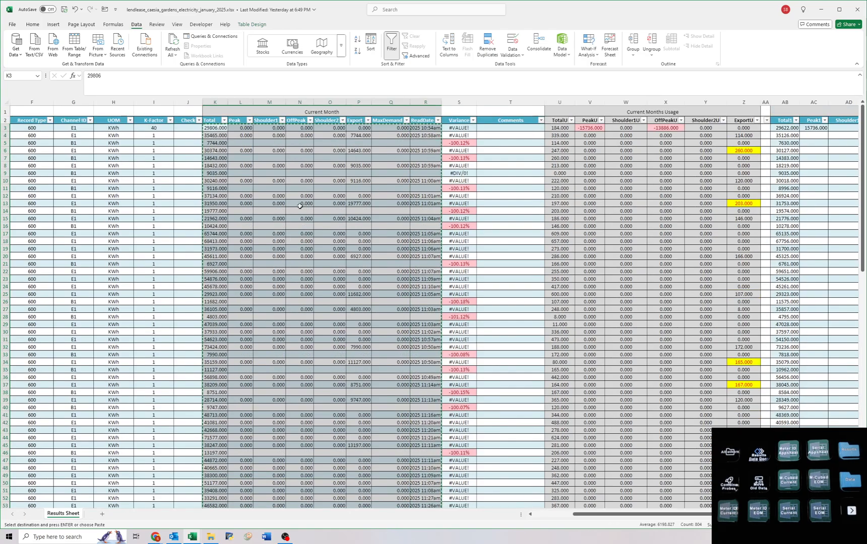
key("Escape")
Examine the Current Month readings, usage and previous Total1 columns down to row 120.
left_click(303, 166)
left_click(247, 128)
scroll(288, 315, "down", 1)
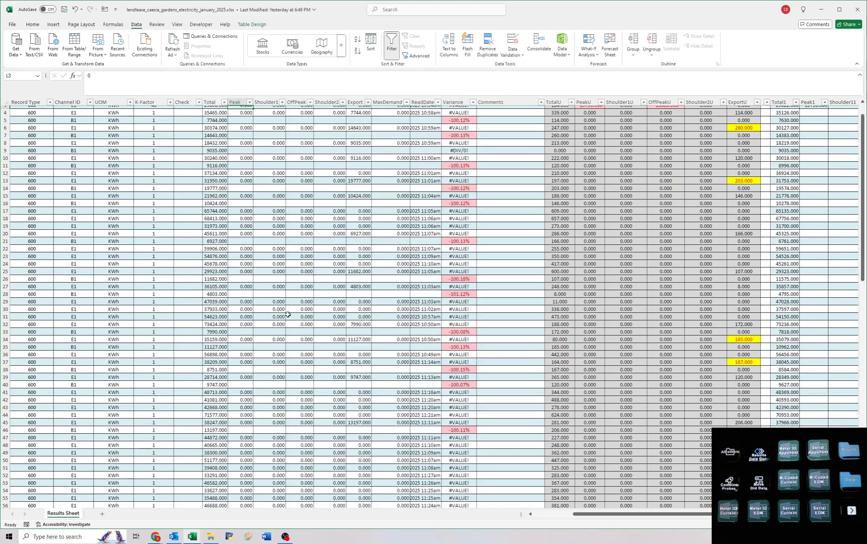
left_click_drag(719, 246, 813, 272)
scroll(812, 307, "down", 20)
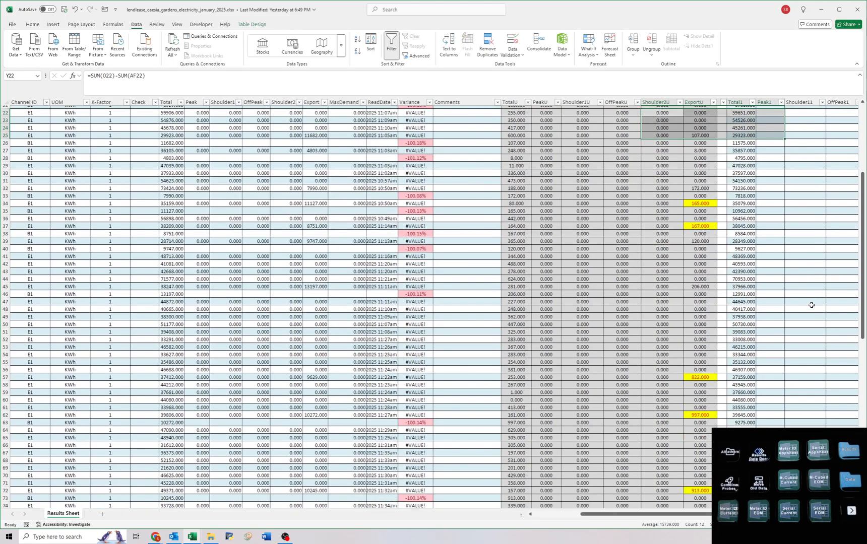
scroll(810, 304, "down", 10)
scroll(807, 298, "up", 8)
left_click(798, 292)
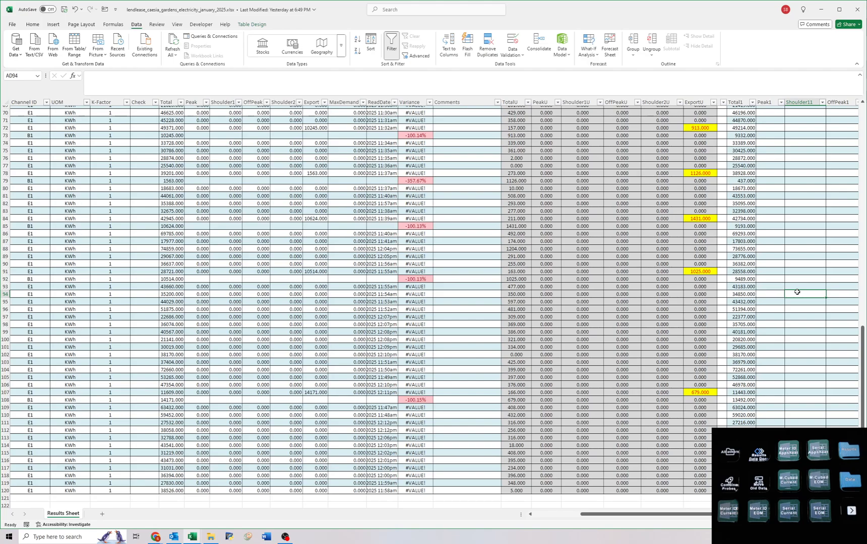
scroll(798, 291, "up", 16)
key("ctrl+Home")
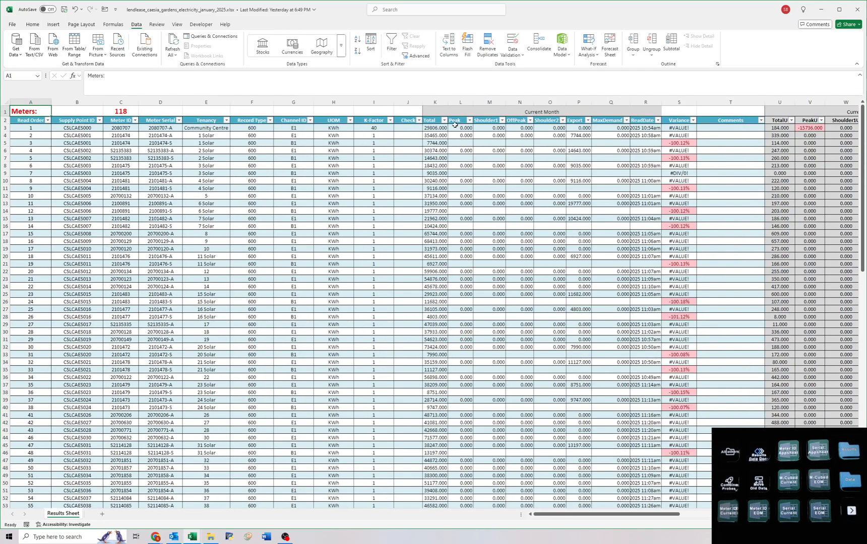
Clear the Current Month Peak, Shoulder1, OffPeak, Shoulder2 and MaxDemand values for all meter rows.
left_click(456, 130)
left_click_drag(468, 155, 488, 180)
mouse_move(235, 139)
left_mouse_down()
mouse_move(3, 148)
mouse_move(370, 166)
mouse_move(375, 141)
mouse_move(467, 499)
mouse_move(456, 541)
left_mouse_up()
left_click(370, 135)
scroll(440, 420, "up", 20)
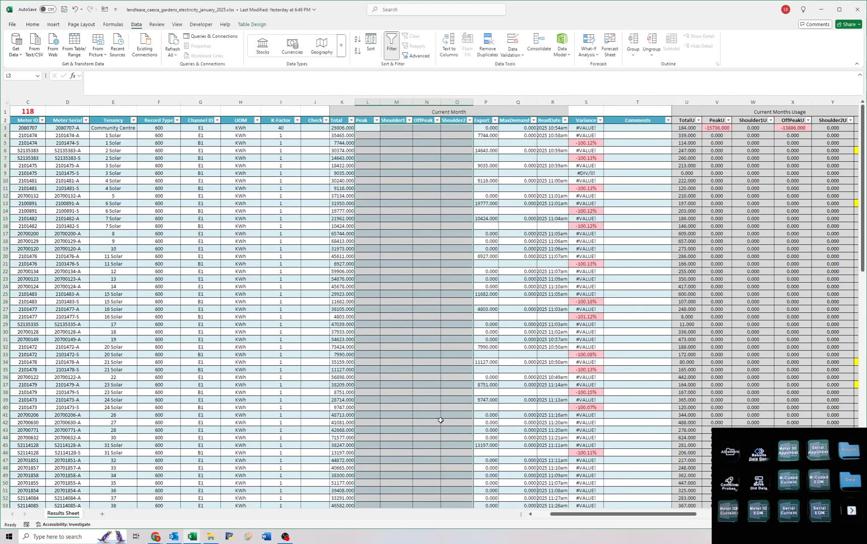
left_click_drag(520, 128, 509, 496)
key("Delete")
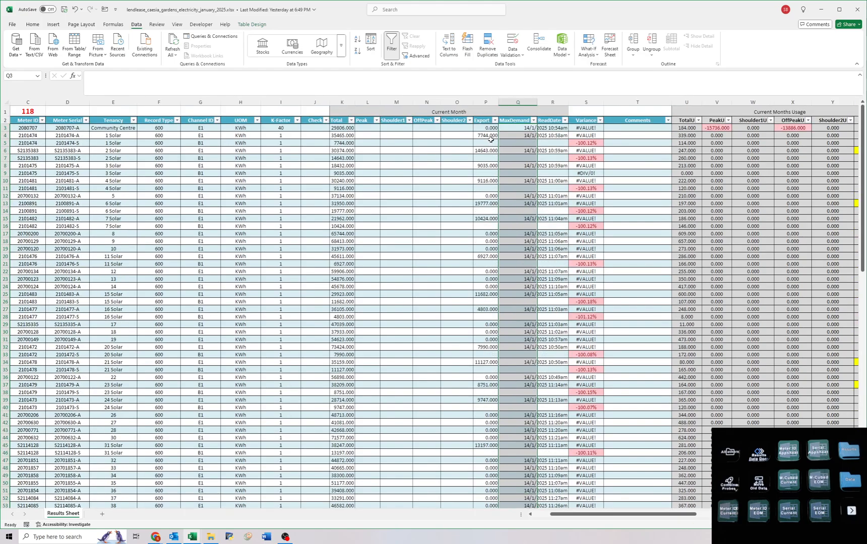
Filter the Current Month Export column to 0.000 and clear the Export values in the filtered rows.
left_click(495, 121)
left_click(432, 219)
left_click(429, 227)
left_click(465, 319)
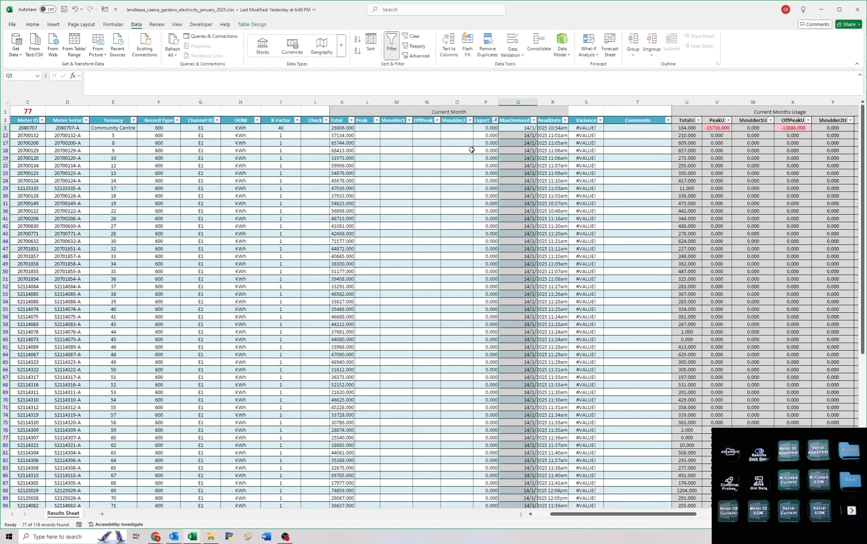
scroll(472, 149, "down", 5)
scroll(395, 365, "up", 8)
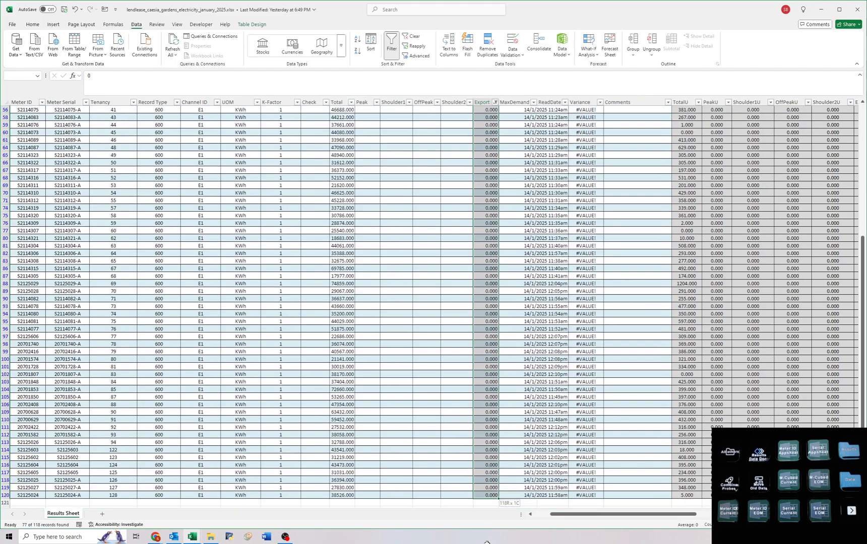
Copy the Community Centre meter's serial, switch to the Airtable readsheet and examine that meter's record for its readings and read date.
left_click(275, 137)
left_click(60, 130)
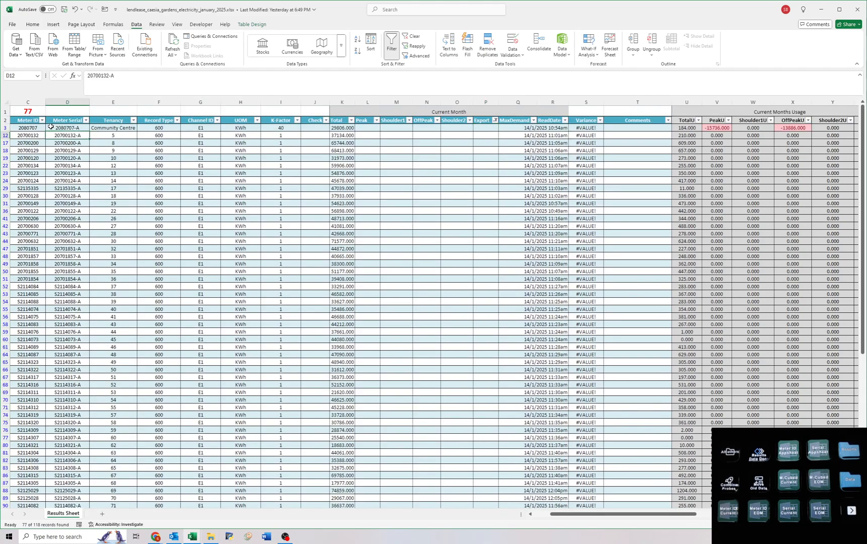
key("ctrl+c")
key("alt+Tab")
key("alt+Tab")
key("alt+Tab")
key("alt+Tab")
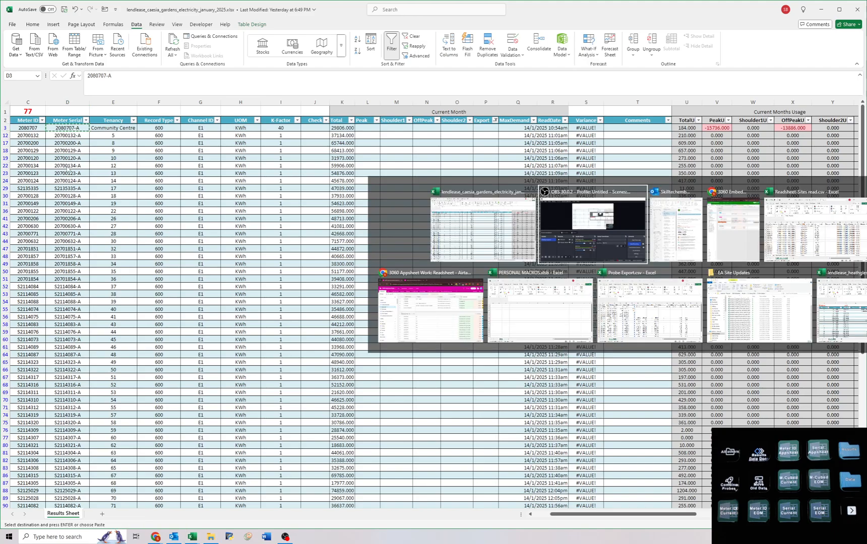
key("alt+Tab")
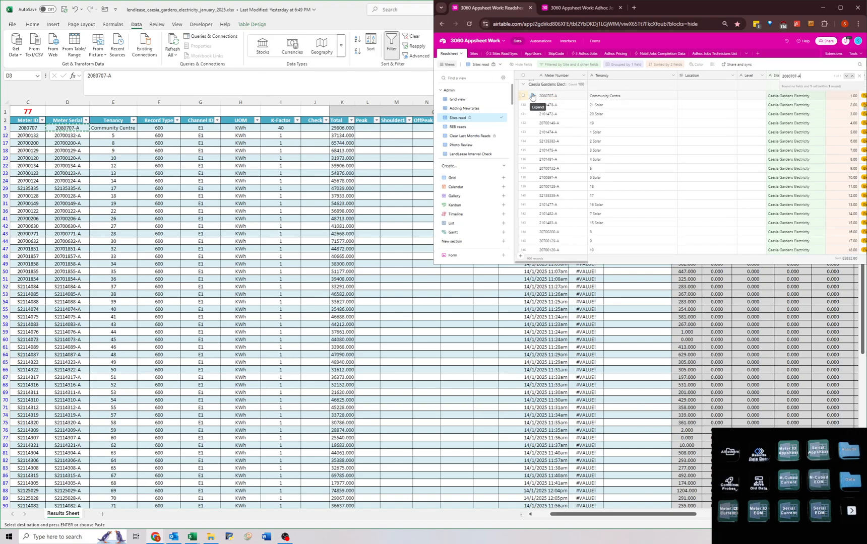
left_click(532, 96)
scroll(570, 187, "down", 5)
scroll(570, 187, "down", 2)
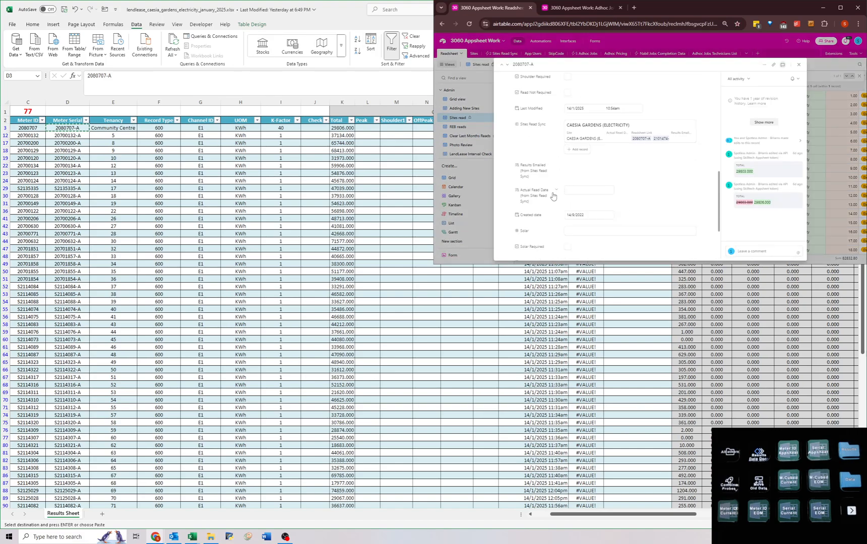
scroll(552, 197, "up", 8)
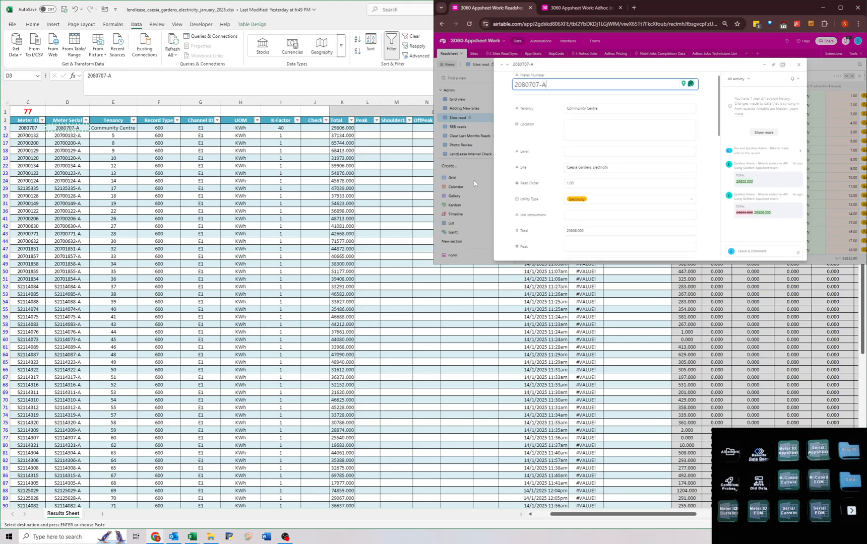
Return to the Caesia Gardens workbook in Excel and clear the Export filter to show all meter rows.
key("alt+Tab")
left_click(343, 129)
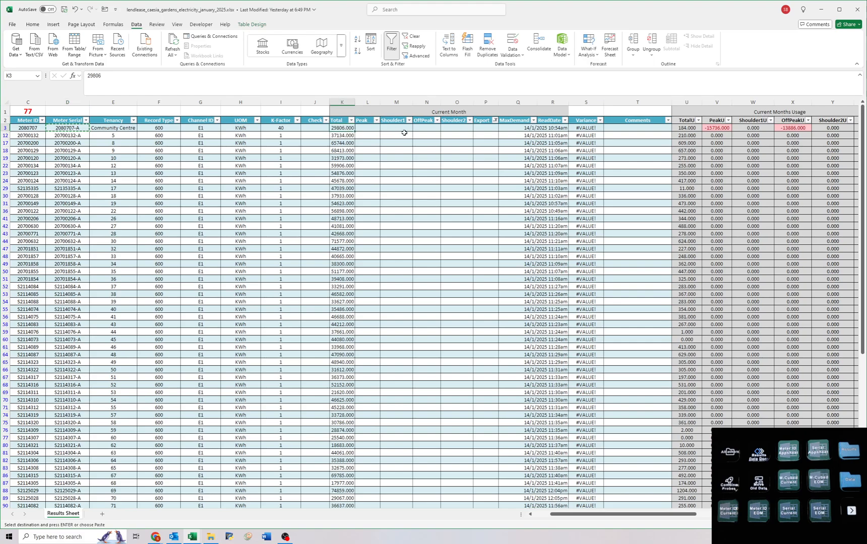
left_click(456, 135)
left_click(413, 37)
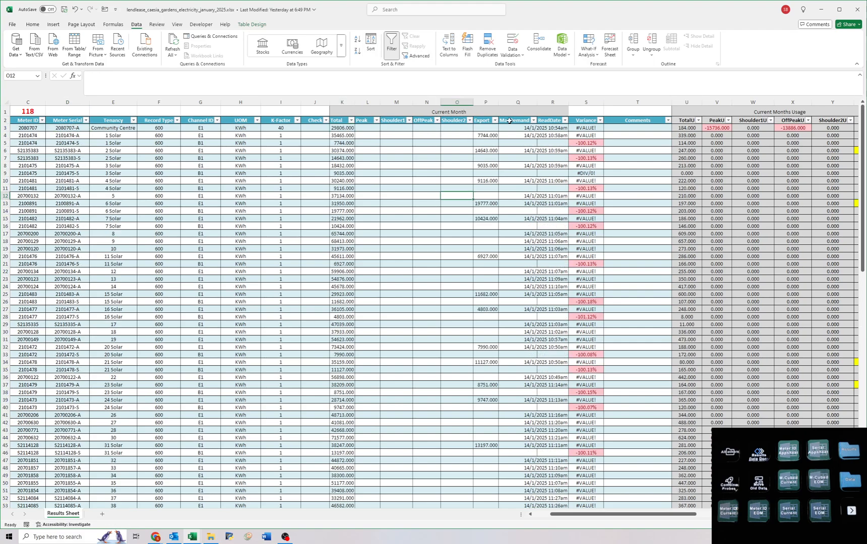
Set the Current Month ReadDate in R3 to 15/01/2025 and copy that date down to row 120.
left_click(547, 128)
type("18")
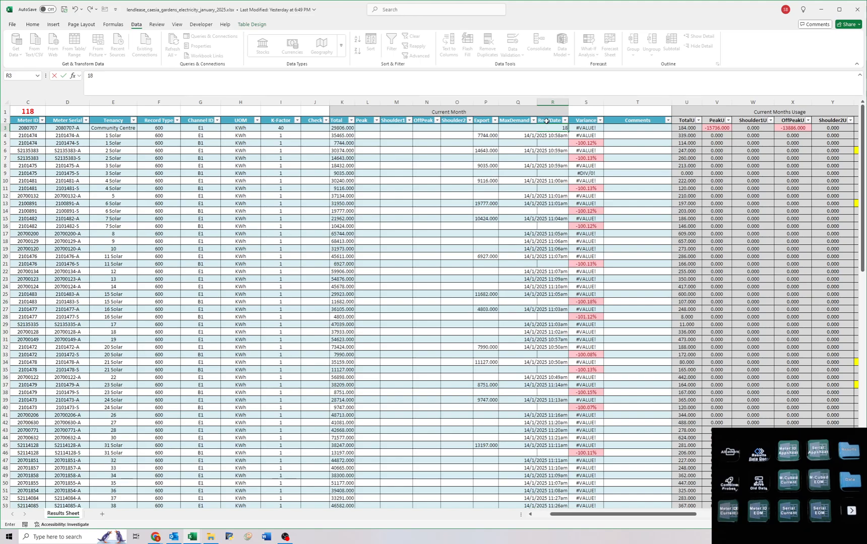
type("/1")
key("Return")
left_click(555, 128)
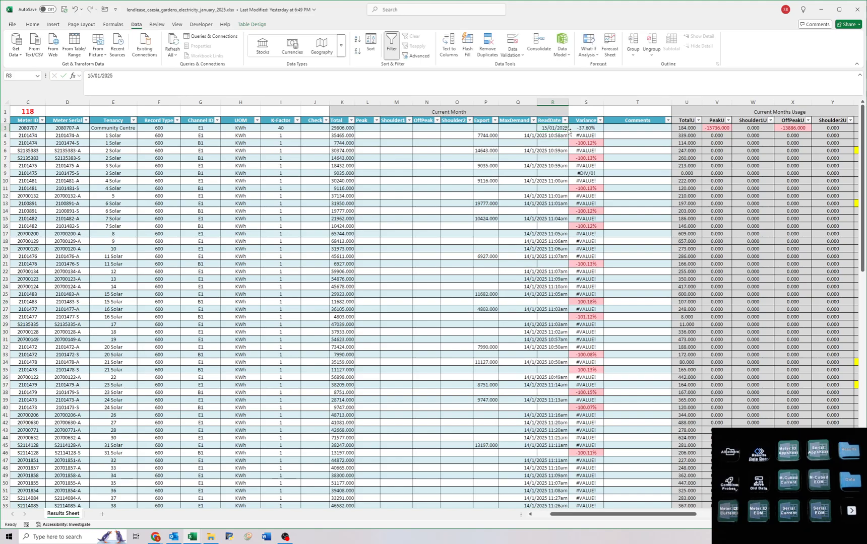
left_click_drag(568, 132, 562, 506)
key("ctrl+Home")
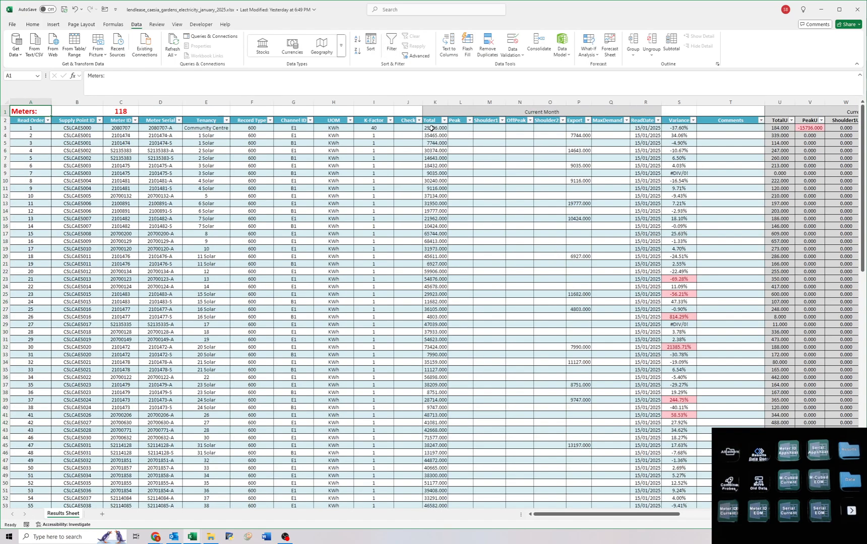
Check the Current Month block and compare the flagged variances, including rows 32 and 79, with the readings and previous totals.
left_click_drag(432, 128, 647, 496)
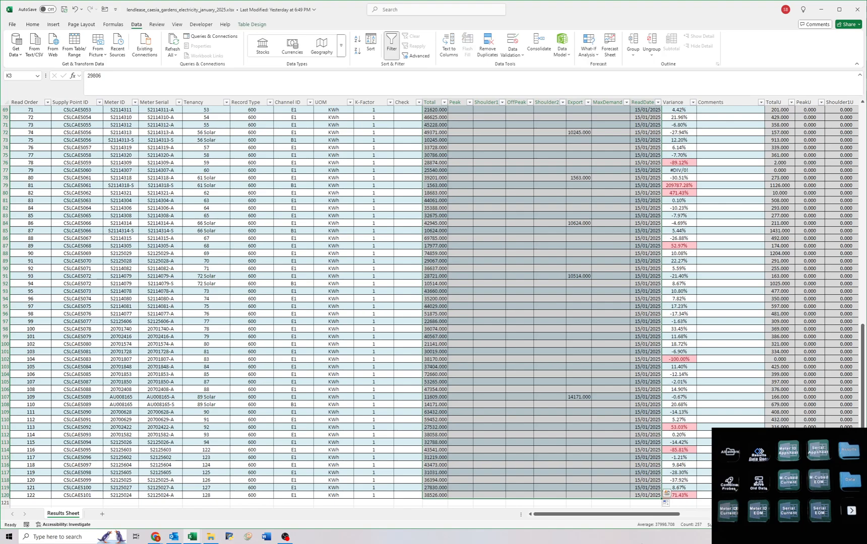
key("ctrl+Home")
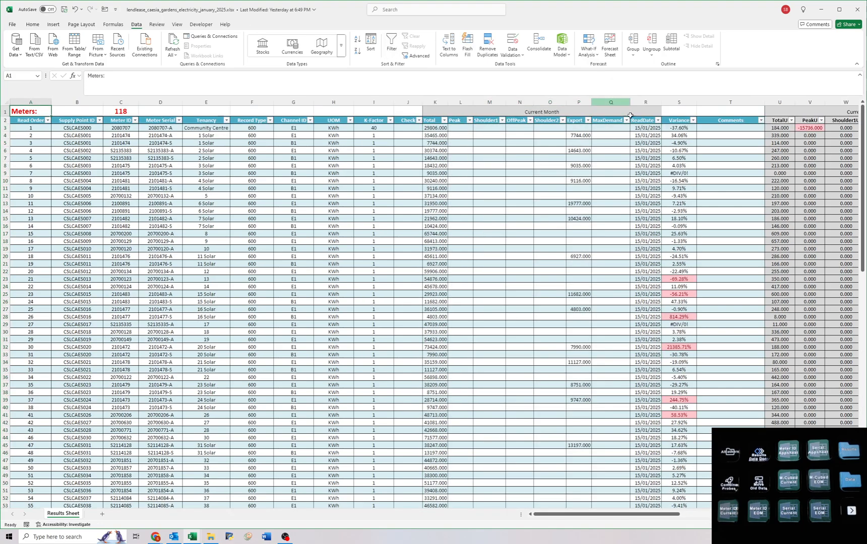
left_click(442, 128)
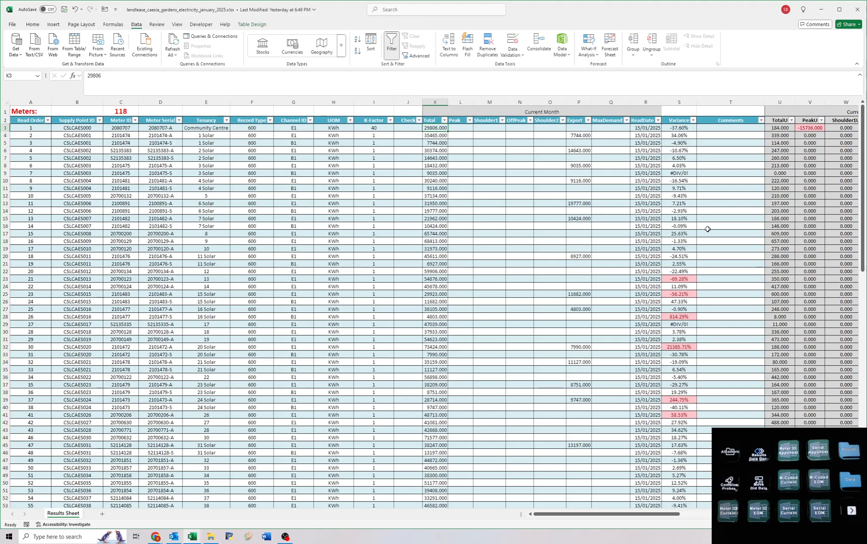
scroll(694, 232, "down", 2)
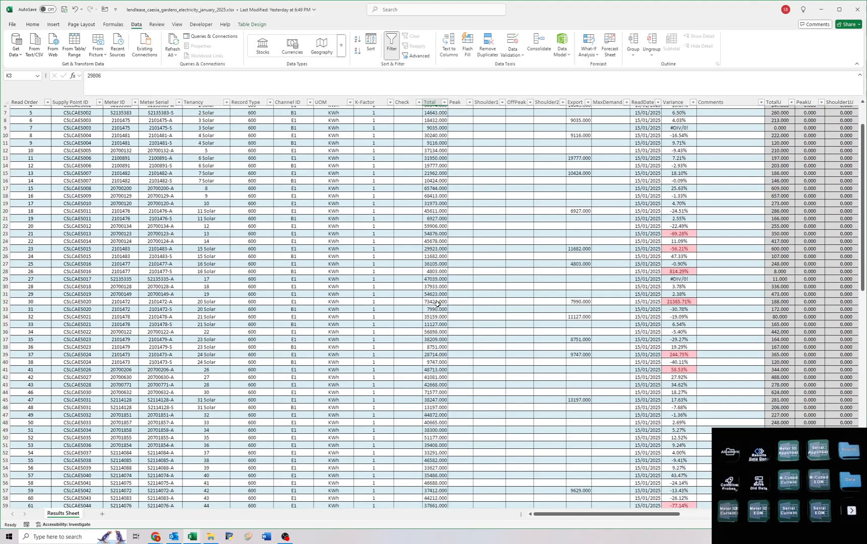
left_click_drag(438, 304, 833, 301)
left_click(828, 302)
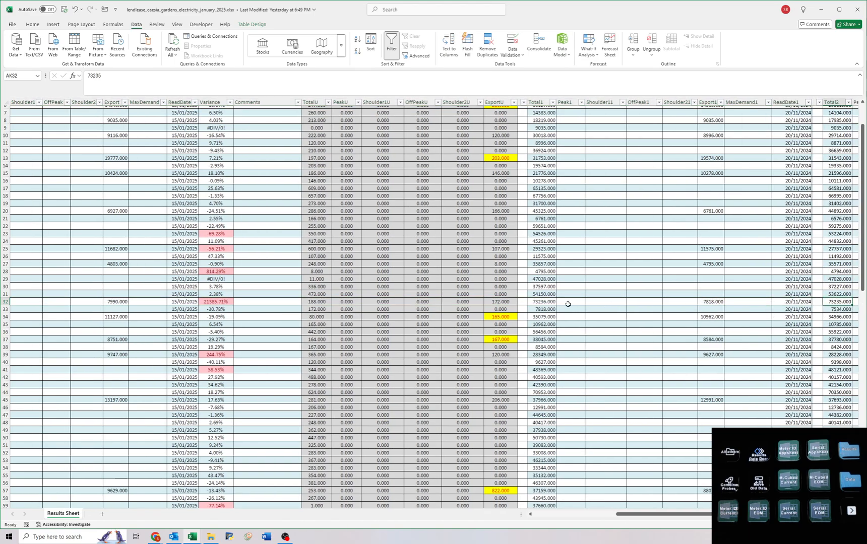
left_click_drag(551, 303, 135, 303)
left_click(133, 301)
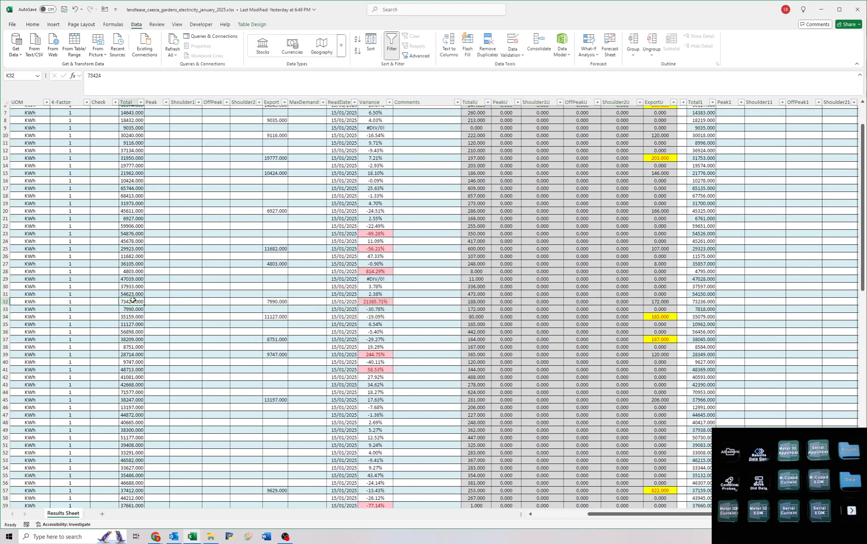
scroll(175, 287, "down", 16)
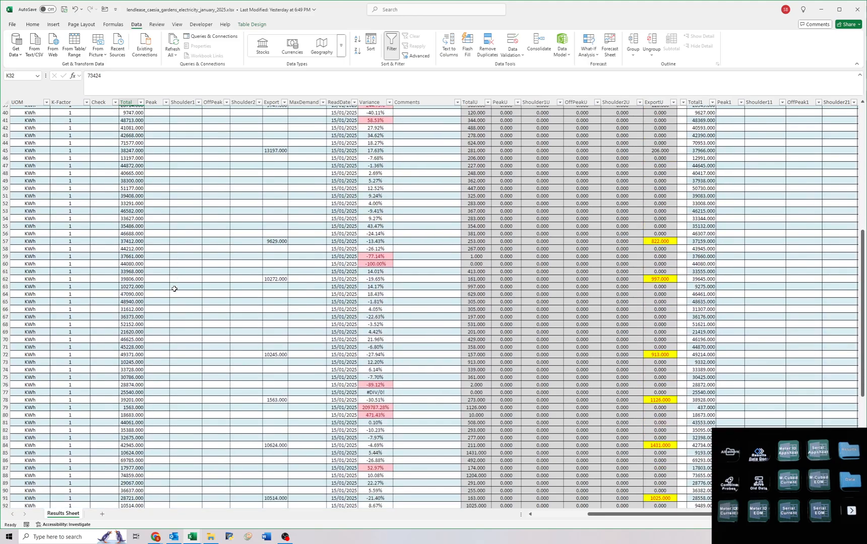
scroll(175, 287, "down", 1)
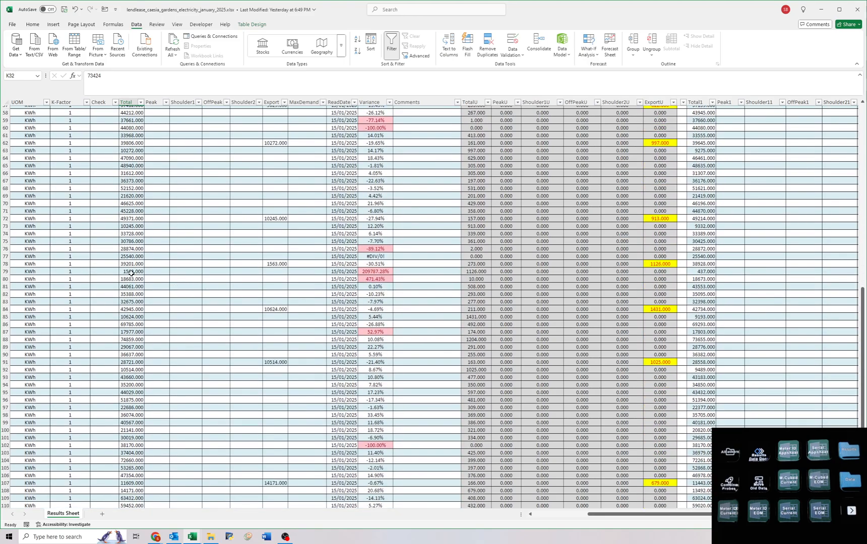
left_click_drag(130, 273, 221, 271)
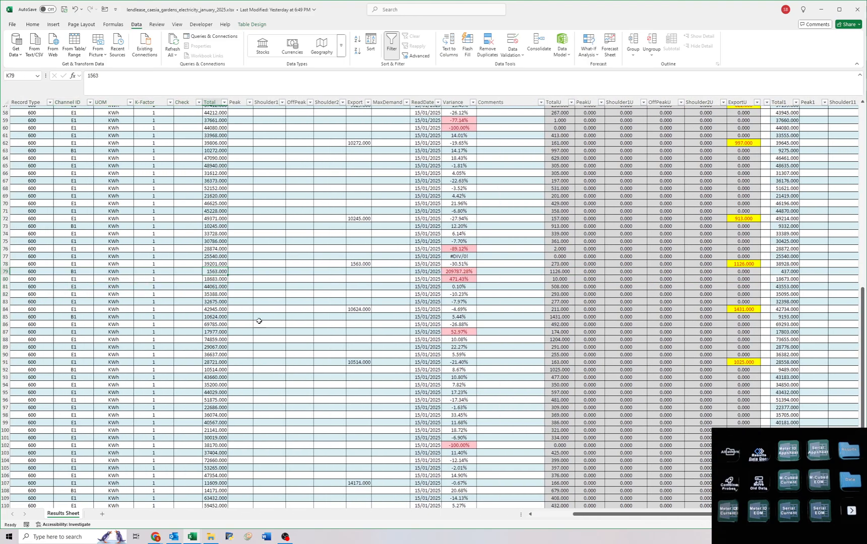
scroll(473, 313, "down", 9)
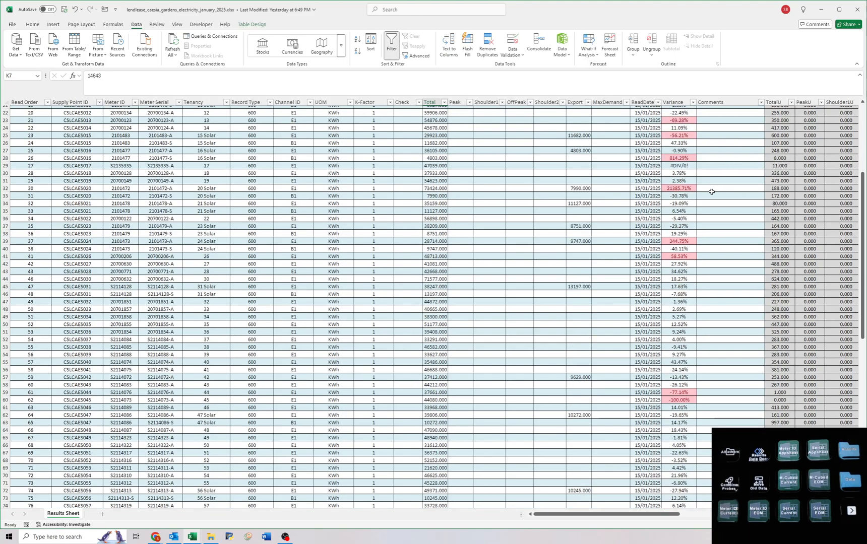
Save the Caesia Gardens electricity workbook from its first cell and close it.
key("ctrl+Home")
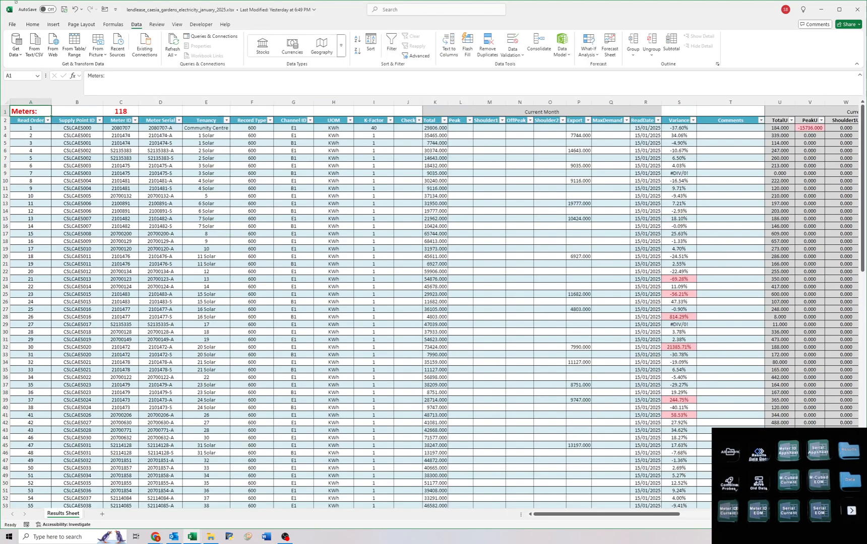
left_click(63, 13)
double_click(227, 10)
left_click(423, 7)
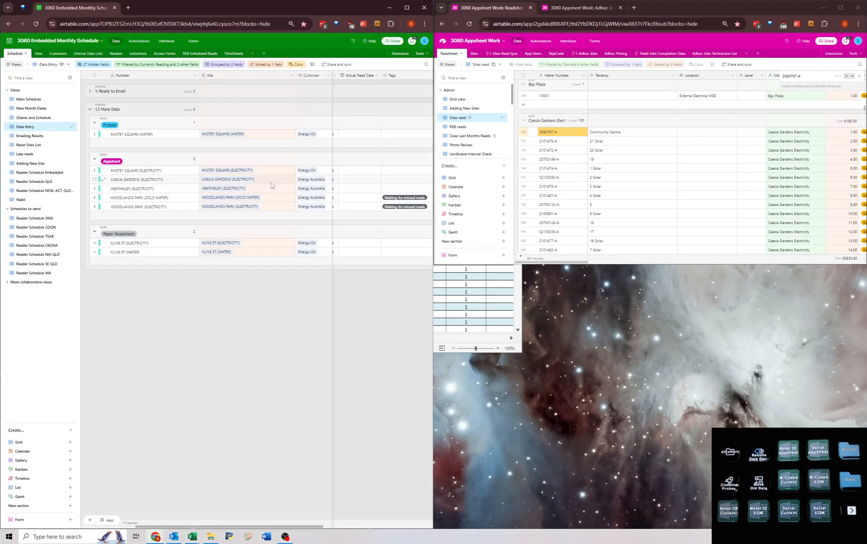
Set the Actual Read Date of Caesia Gardens (Electricity) to 15/1/2025 in the Airtable monthly schedule.
double_click(362, 180)
left_click(379, 223)
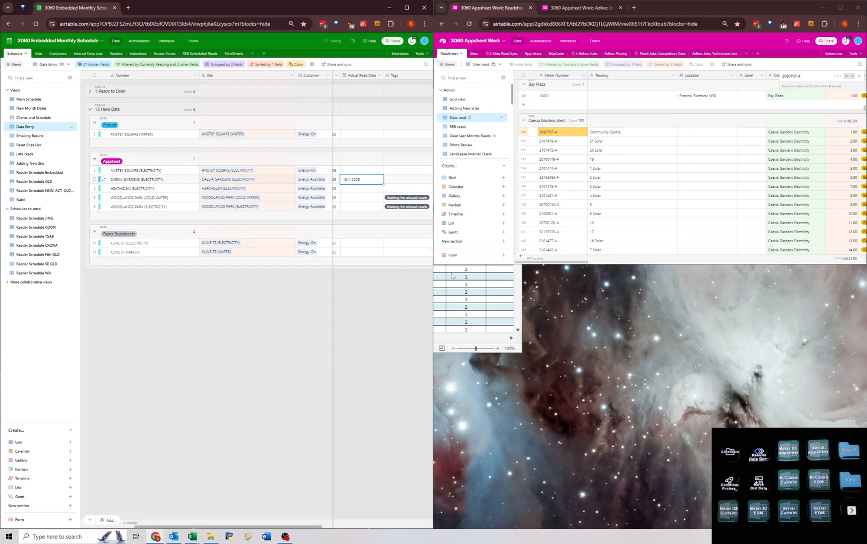
Switch to the Heathglen electricity January 2025 workbook in Excel, maximize it and clear its Current Month cells from Total through ReadDate.
left_click(452, 292)
left_click_drag(367, 98, 438, 268)
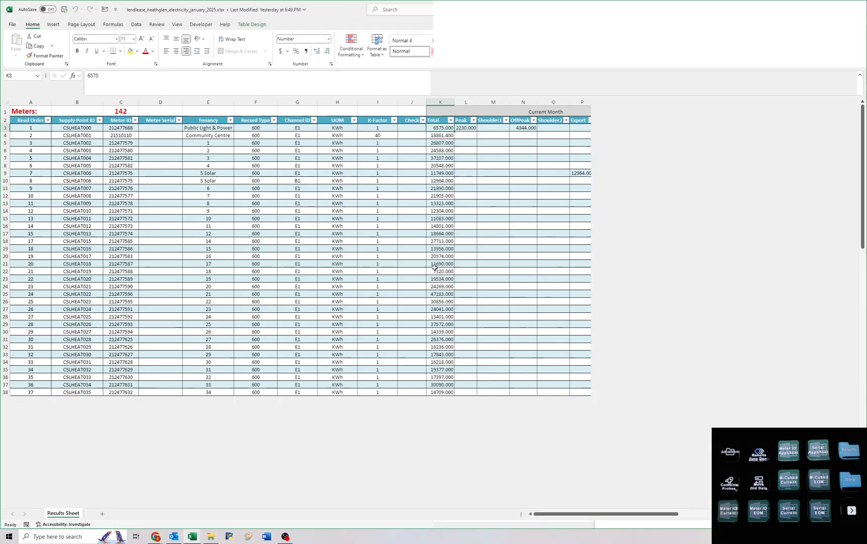
left_click(362, 201)
key("ctrl+Home")
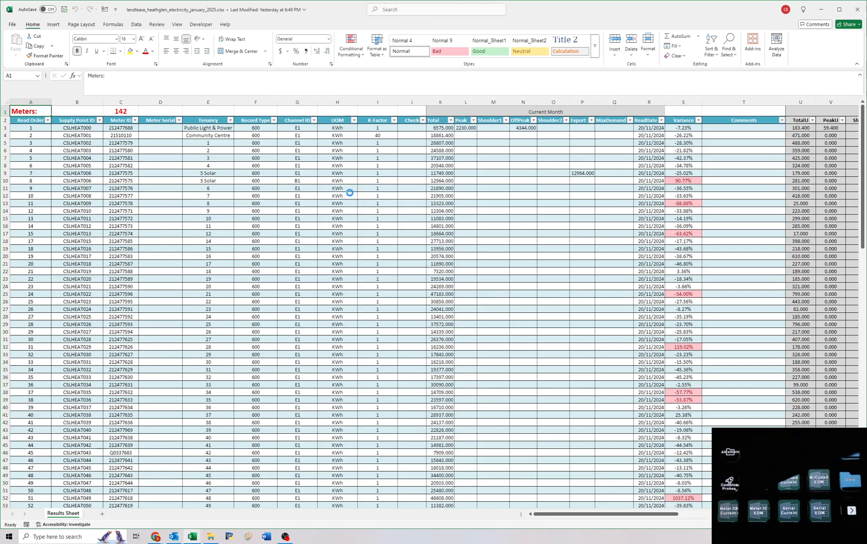
key("Delete")
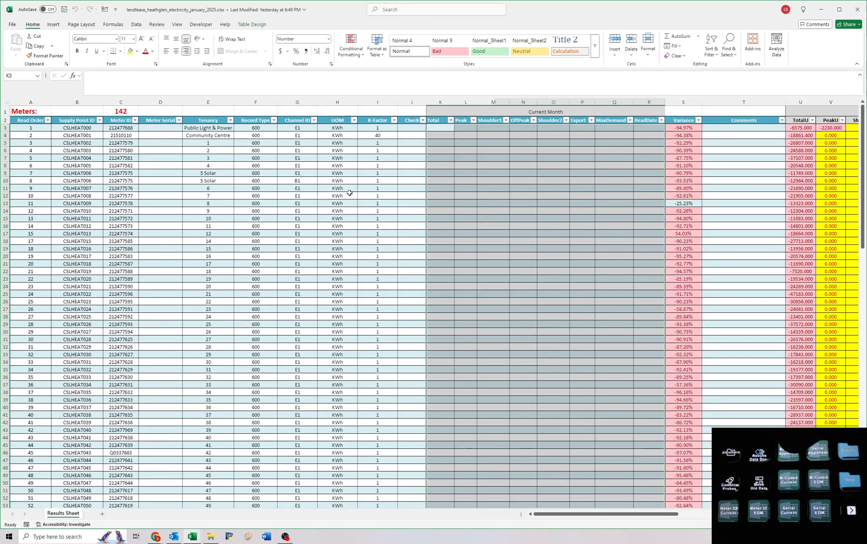
Enter Meter ID VLOOKUPs into 'Readsheet-Sites read.csv'!A:Z in row 3's Total, Peak, Shoulder1 and OffPeak, returning columns 9, 10, 11 and 12.
type("=VLOOKUP([@[Meter ID]],'Readsheet-Sites read.csv'!A:Z,9,0)")
key("Right")
type("=VLOOKUP([@[Meter ID]],'Readsheet-Sites read.csv'!A:Z,10,0)")
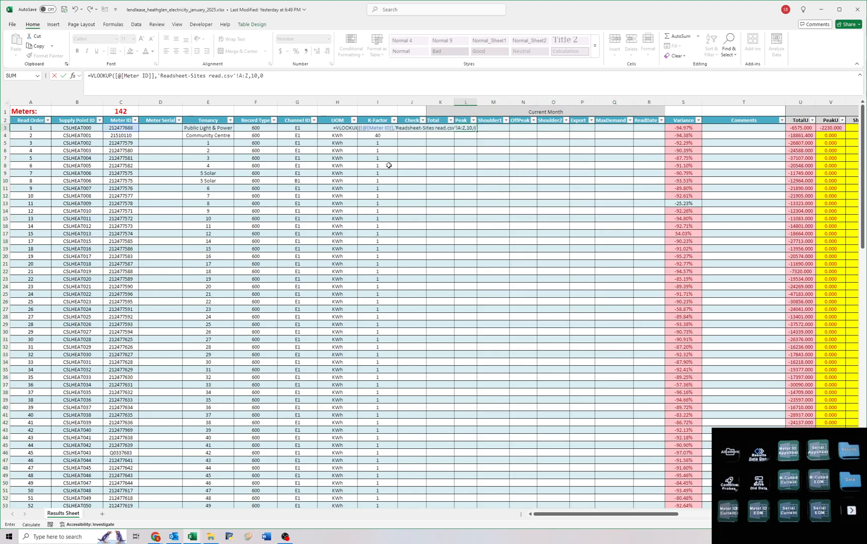
key("Right")
type("=VLOOKUP([@[Meter ID]],'Readsheet-Sites read.csv'!A:Z,11,0)")
key("Right")
type("=VLOOKUP([@[Meter ID]],'Readsheet-Sites read.csv'!A:Z,12,0)")
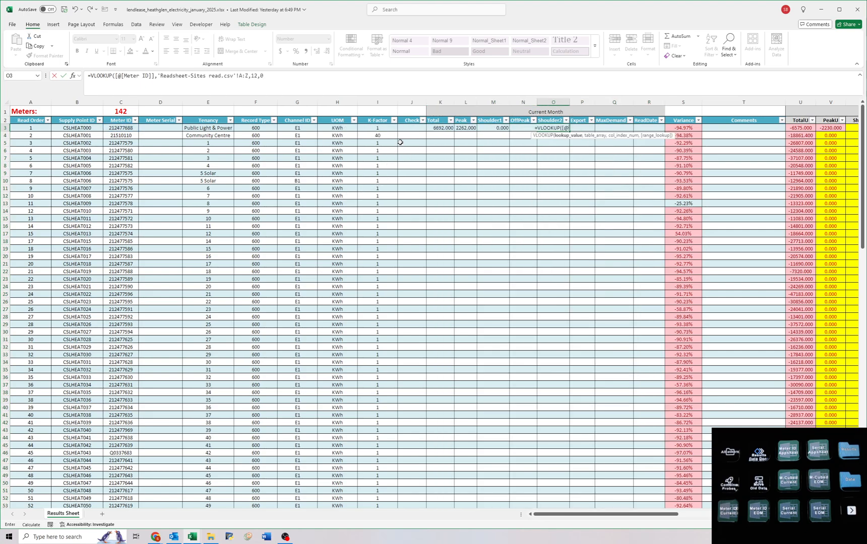
Add the matching lookups for Shoulder2, Export, MaxDemand and ReadDate (columns 13, 14, 15 and 19), and fill Total through ReadDate down the table.
key("Right")
type("=VLOOKUP([@[Meter ID]],'Readsheet-Sites read.csv'!A:Z,13,0)")
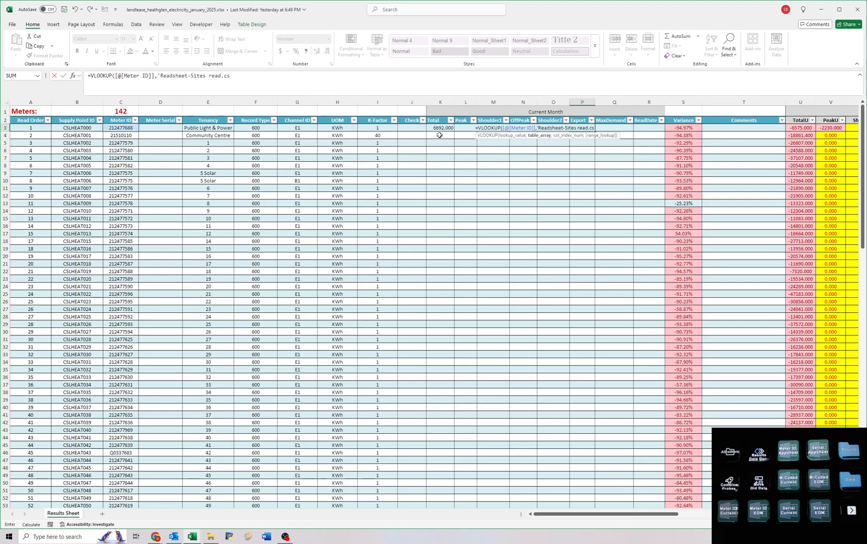
key("Right")
type("=VLOOKUP([@[Meter ID]],'Readsheet-Sites read.csv'!A:Z,14,0)")
key("Right")
type("=VLOOKUP([@[Meter ID]],'Readsheet-Sites read.csv'!A:Z,15,0)")
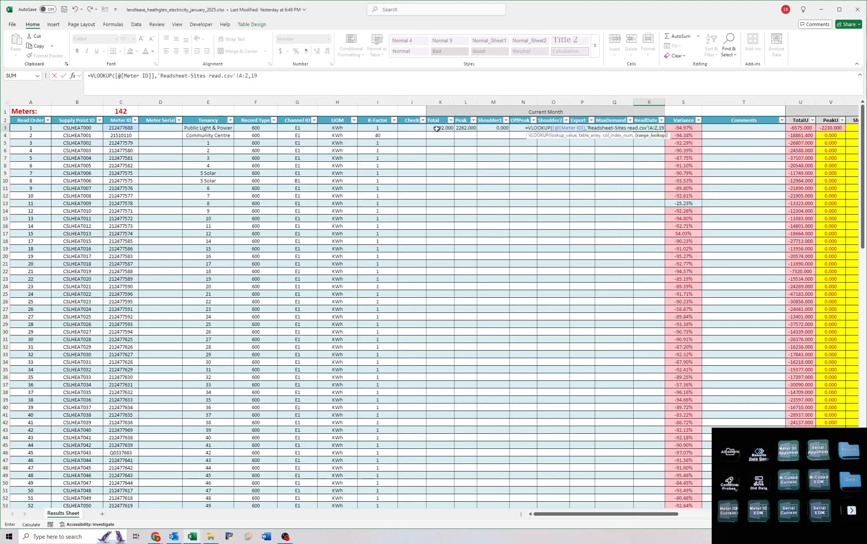
left_click_drag(439, 128, 660, 129)
double_click(664, 132)
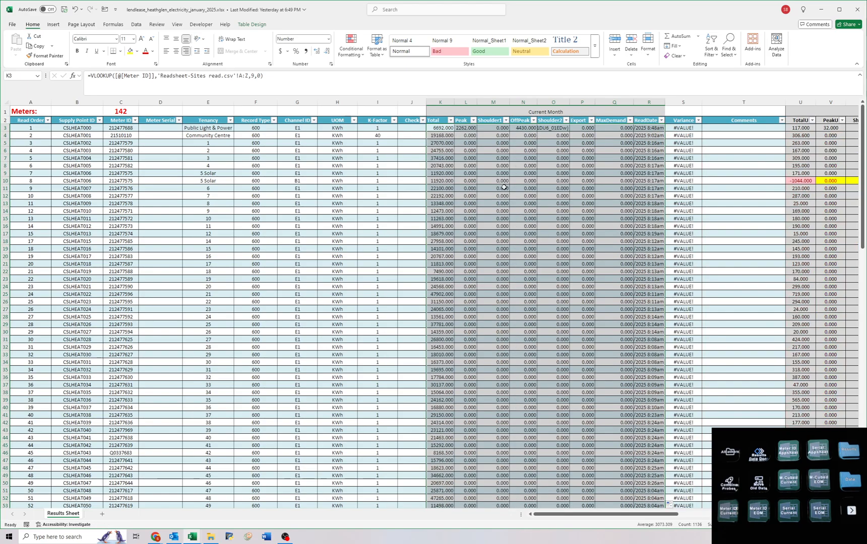
Check the Total column's distinct values and the Current Month readings down to the last row for missing or wrong lookups.
left_click(451, 121)
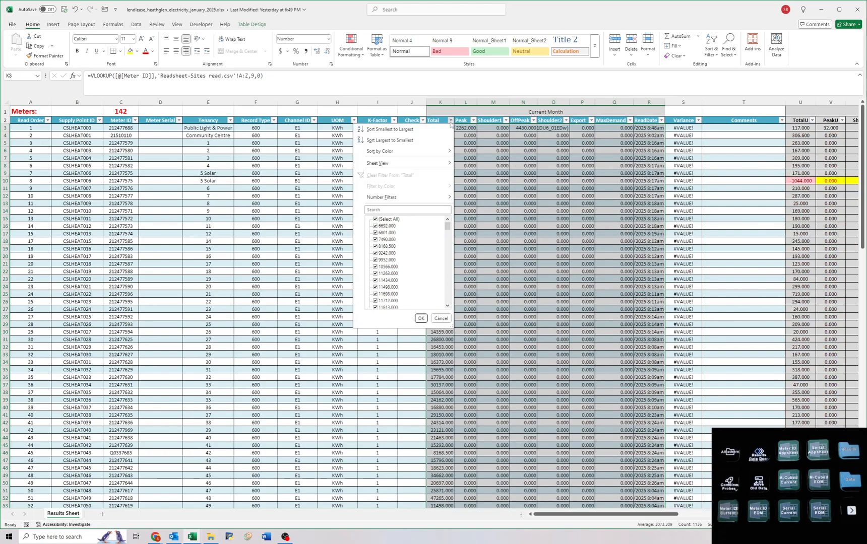
left_click(385, 220)
key("End")
key("Escape")
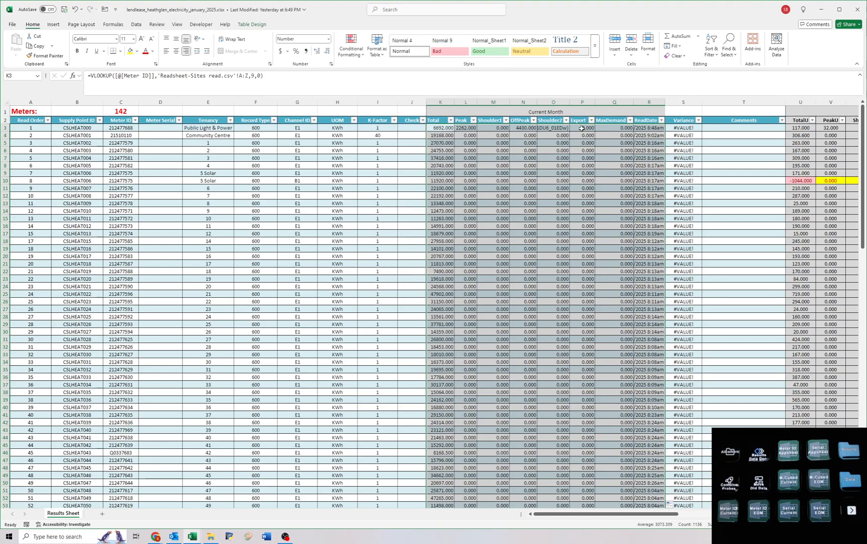
scroll(588, 286, "down", 20)
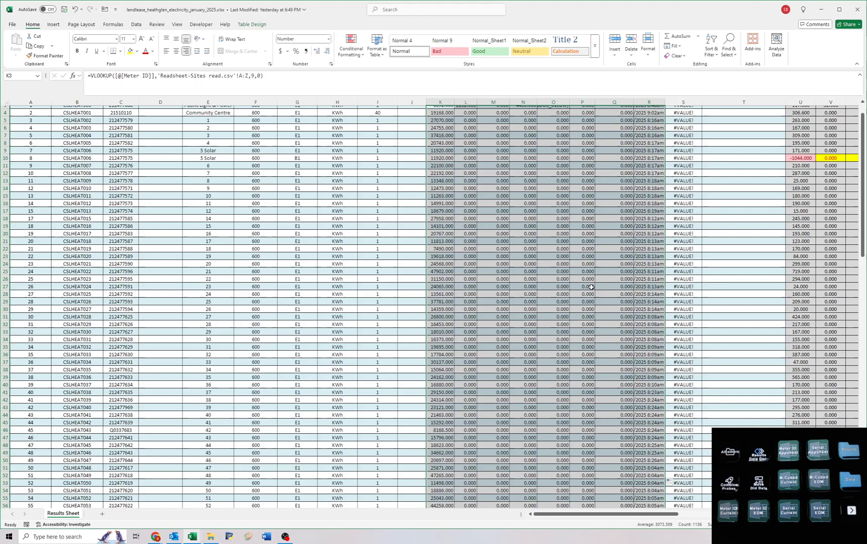
scroll(589, 287, "down", 3)
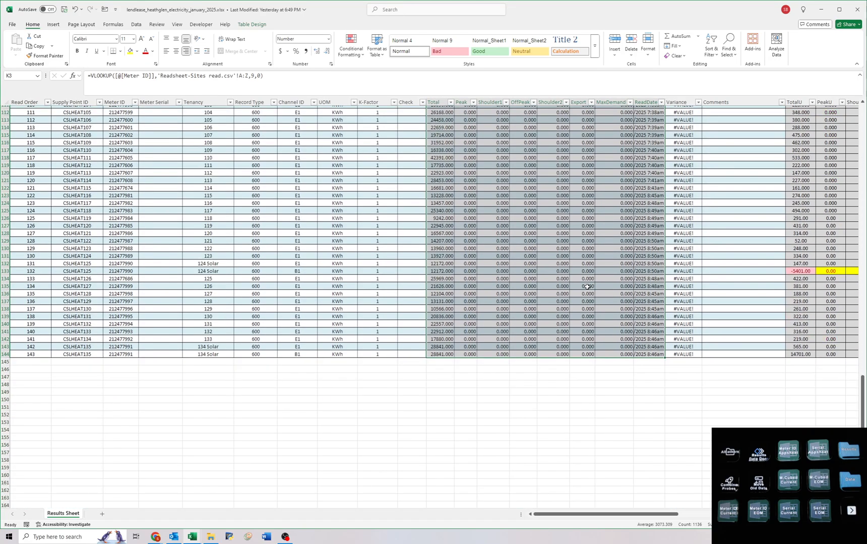
scroll(566, 274, "up", 20)
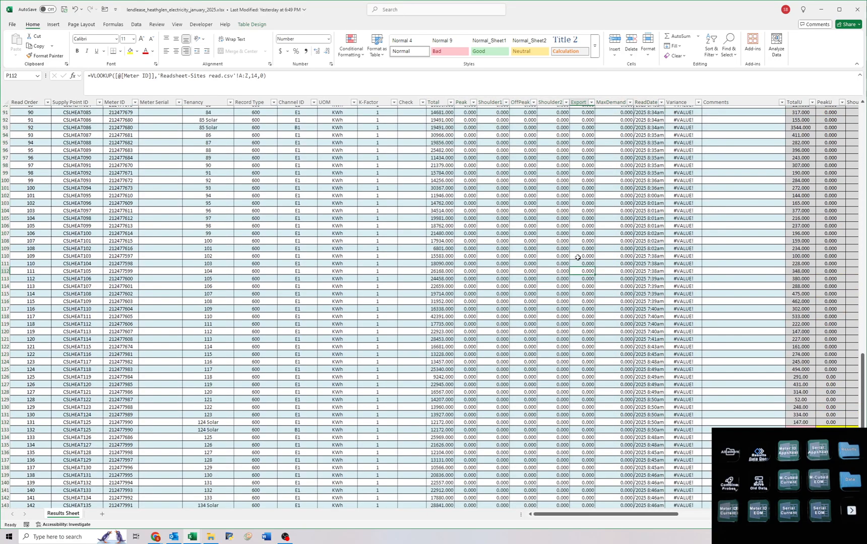
Set the Export lookup's column index to 24 and fill the formula down the Export column.
left_click(579, 129)
left_click(252, 76)
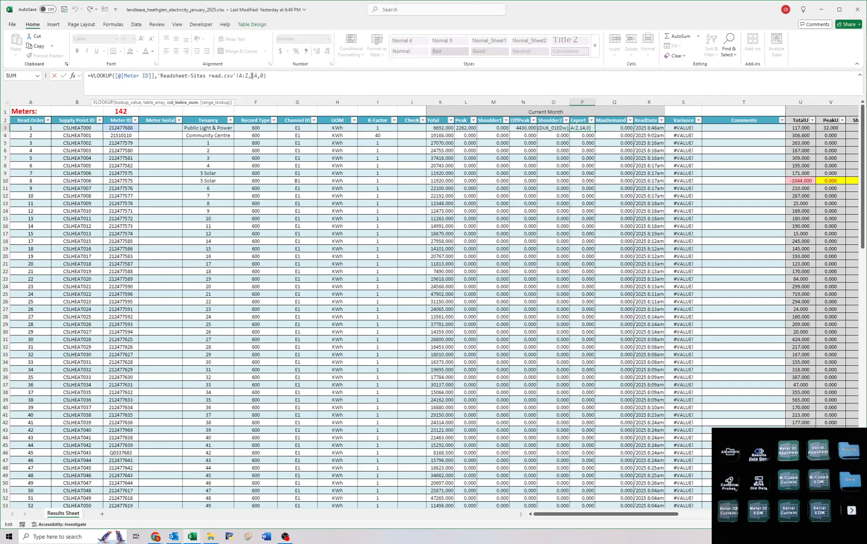
key("Escape")
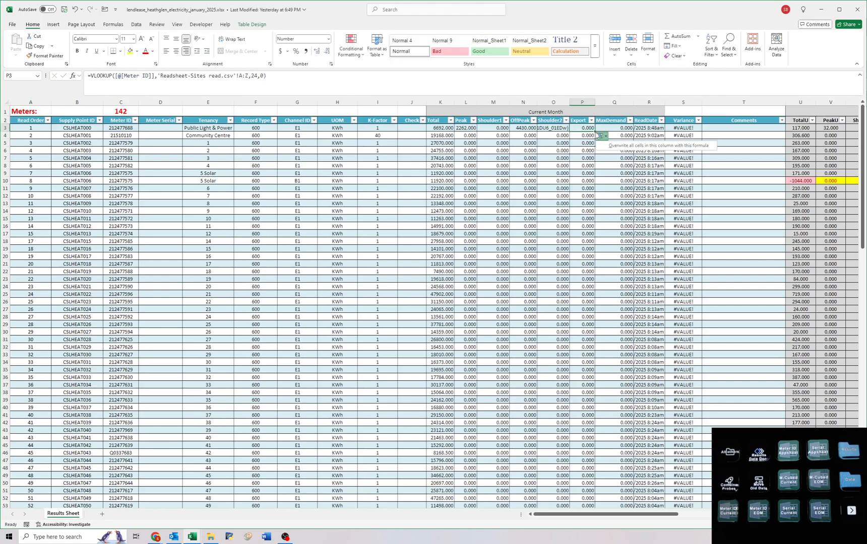
double_click(595, 132)
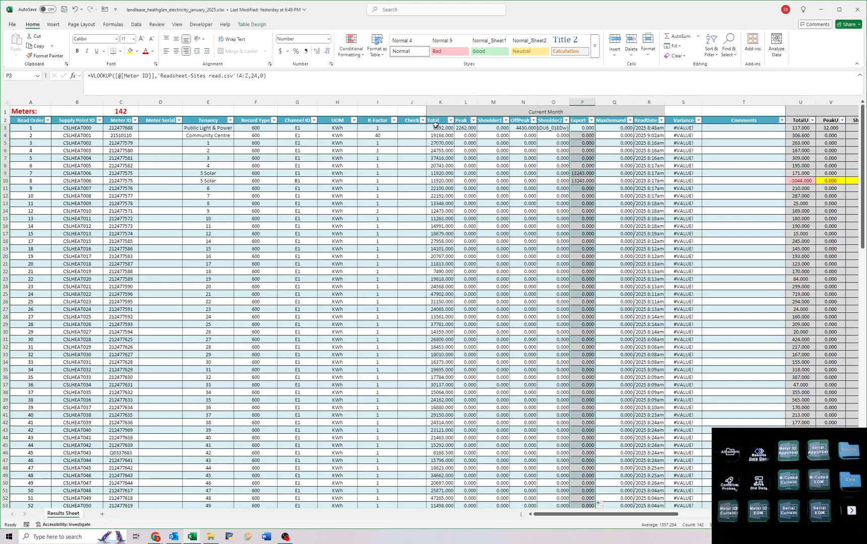
Convert the lookup formulas in Total through ReadDate to plain values for all meters.
left_click_drag(436, 123, 639, 542)
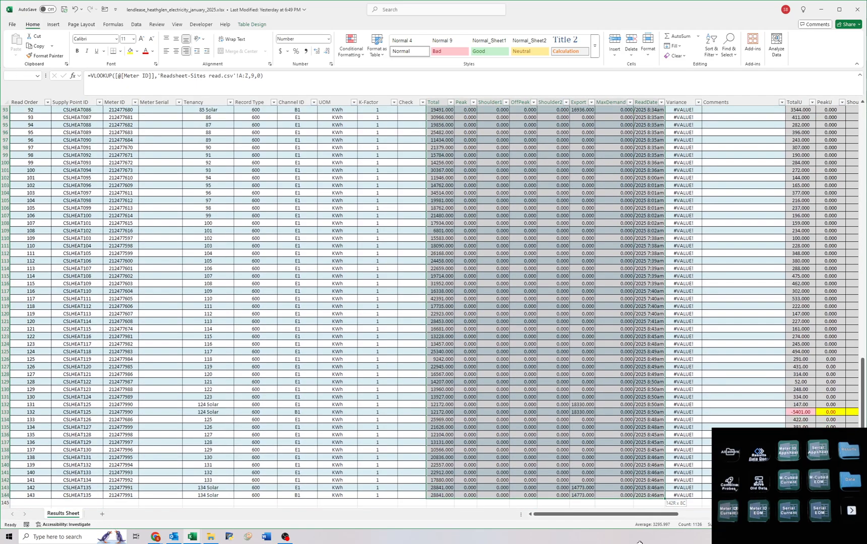
key("ctrl+c")
key("ctrl+shift+v")
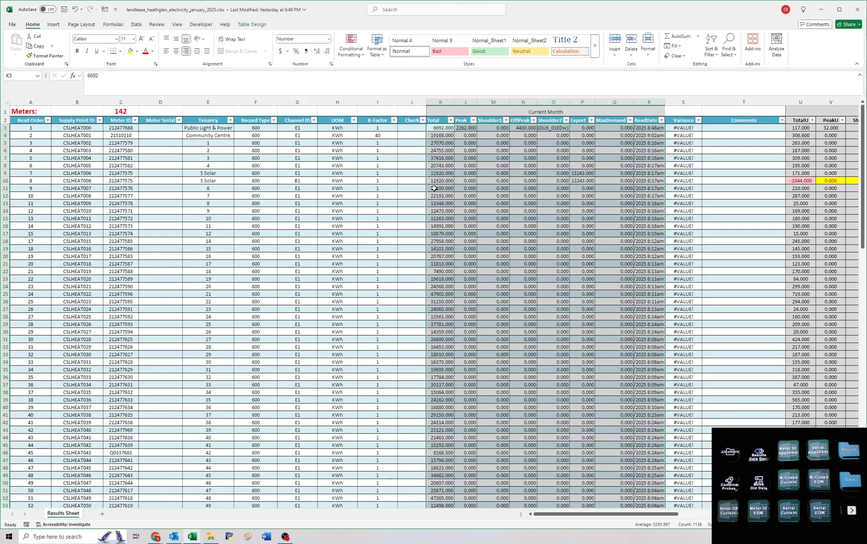
left_click(451, 163)
Filter Channel ID to B1 and clear those rows' Total through Shoulder2 and MaxDemand cells.
left_click(314, 120)
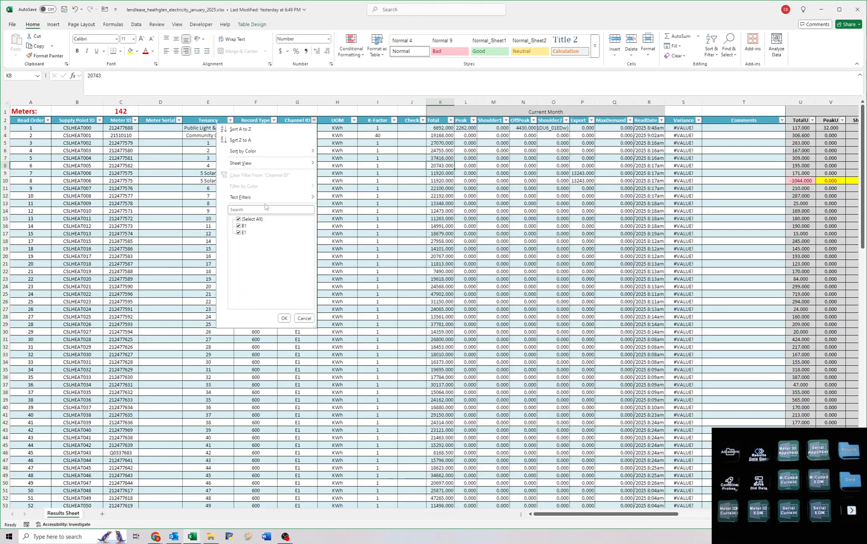
key("Return")
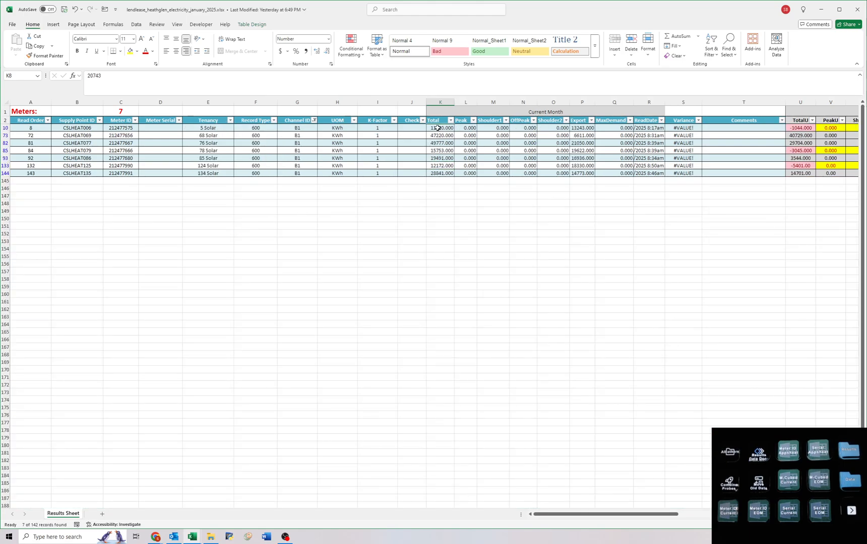
left_click_drag(435, 128, 530, 173)
key("Delete")
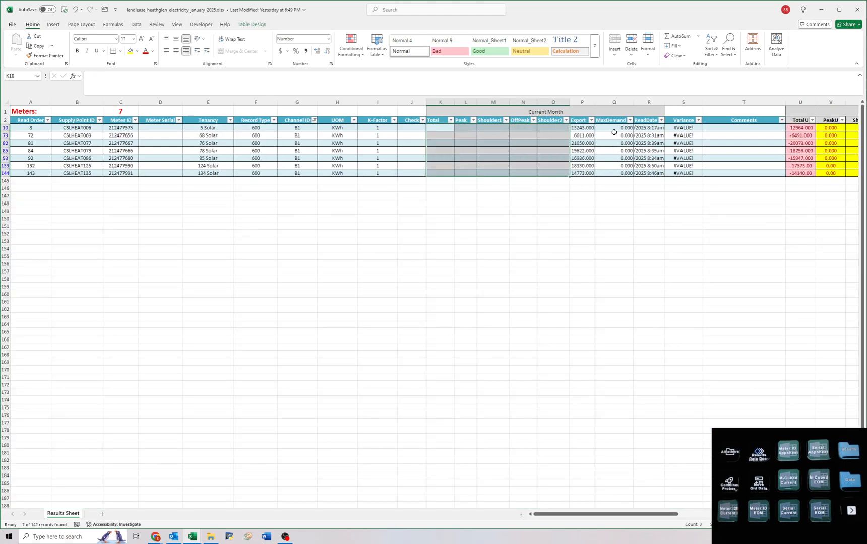
left_click_drag(615, 127, 614, 173)
key("Delete")
left_click(437, 128)
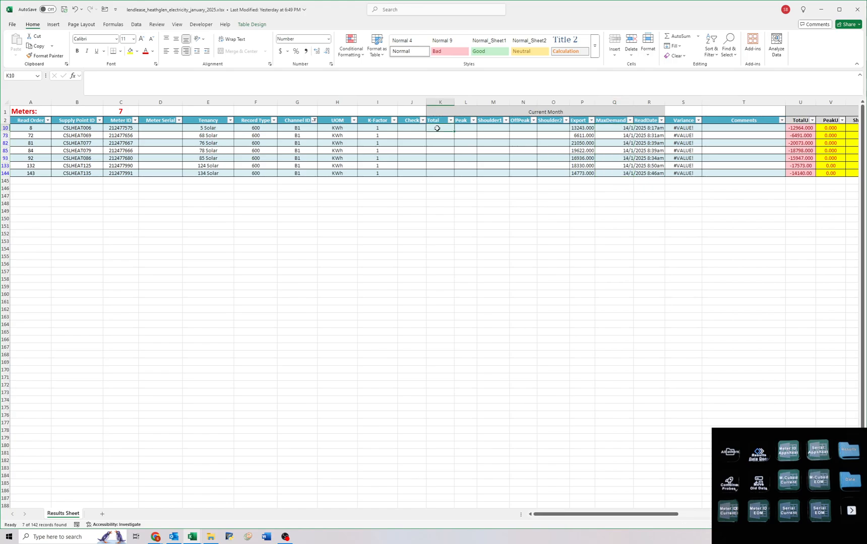
type("=")
left_click(583, 129)
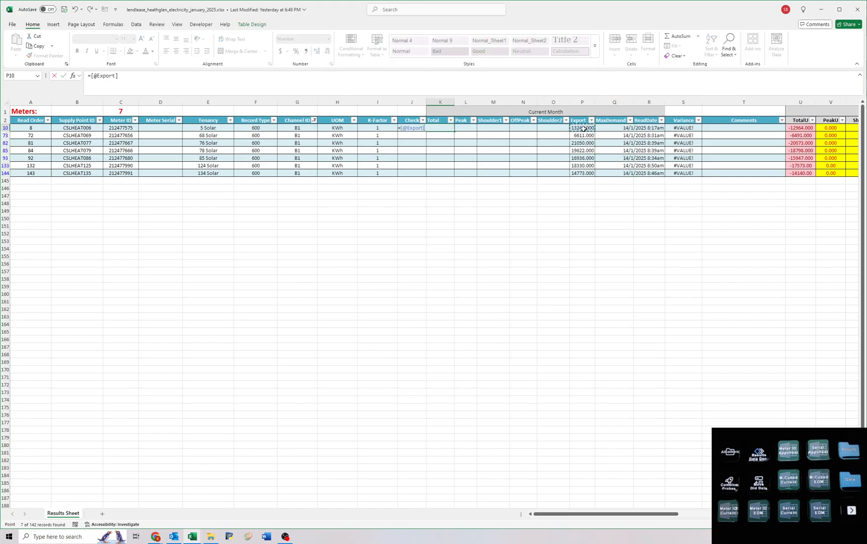
key("ctrl+Return")
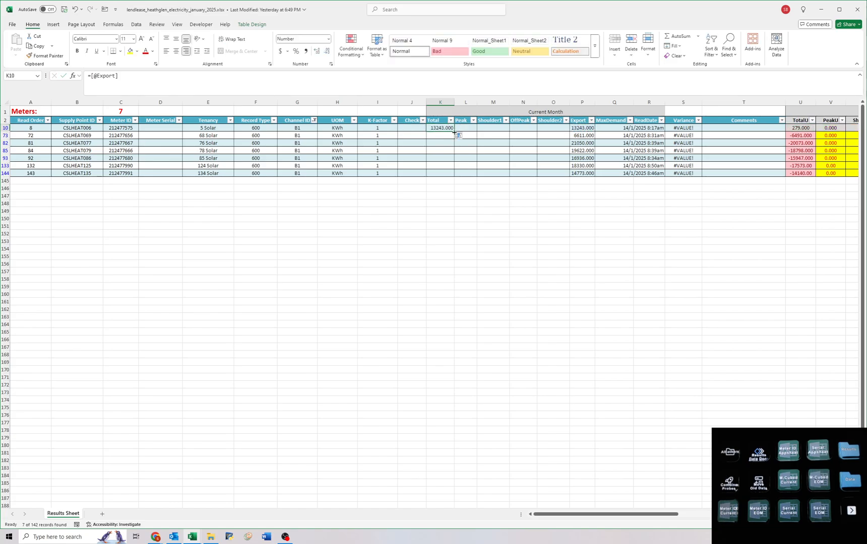
key("Delete")
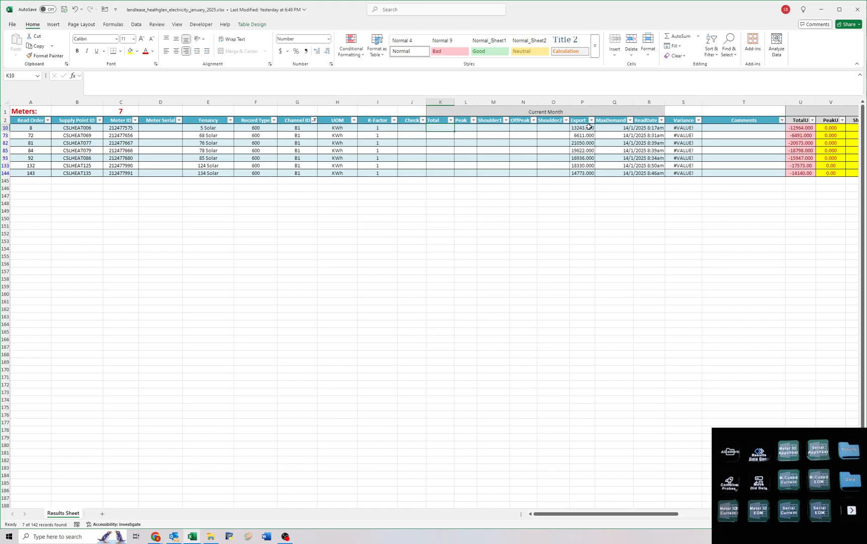
left_click_drag(589, 127, 584, 173)
key("Delete")
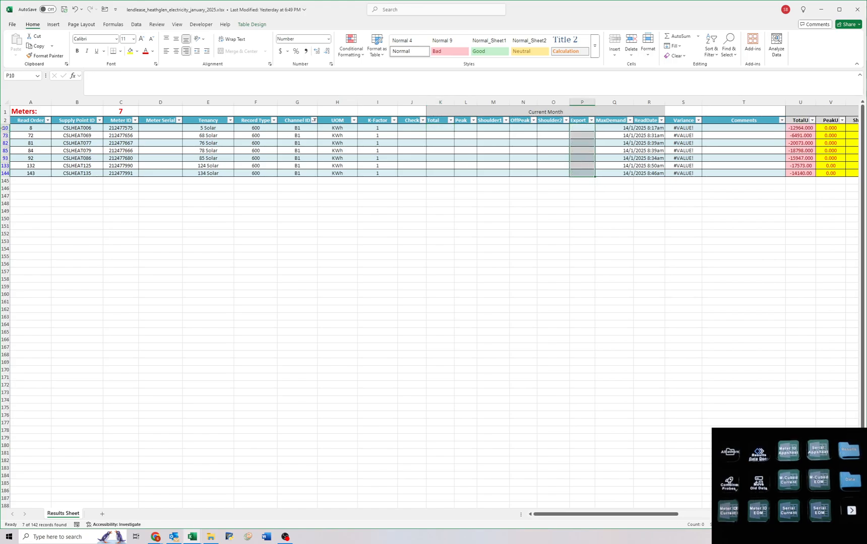
double_click(6, 125)
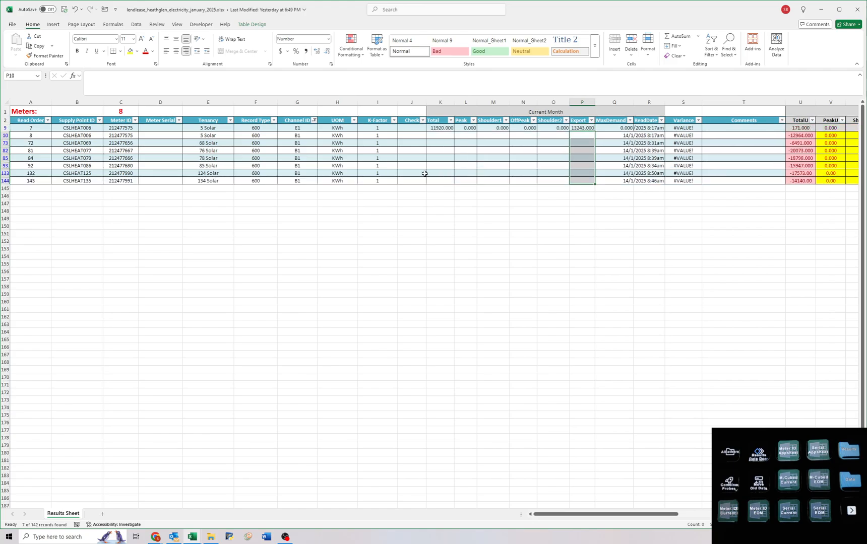
left_click(438, 135)
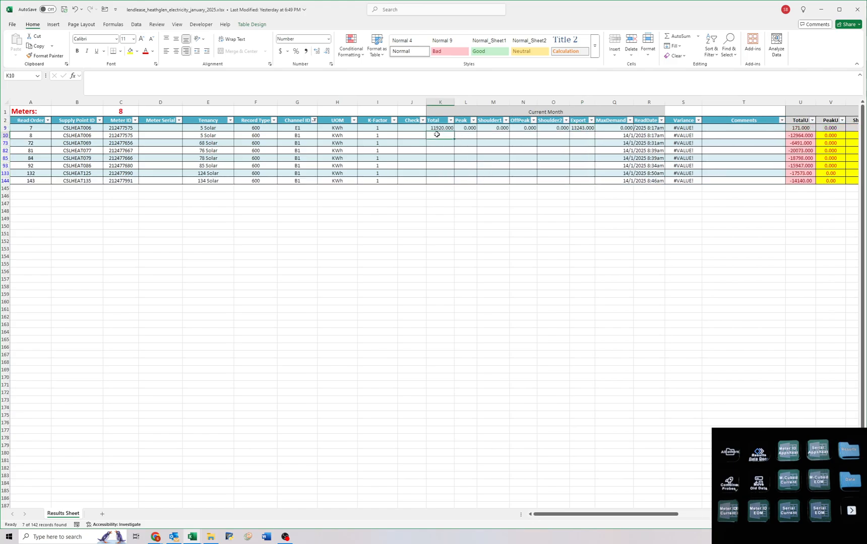
type("=")
left_click(579, 129)
key("ctrl+Return")
key("ctrl+z")
key("ctrl+z")
key("ctrl+z")
key("ctrl+z")
key("ctrl+z")
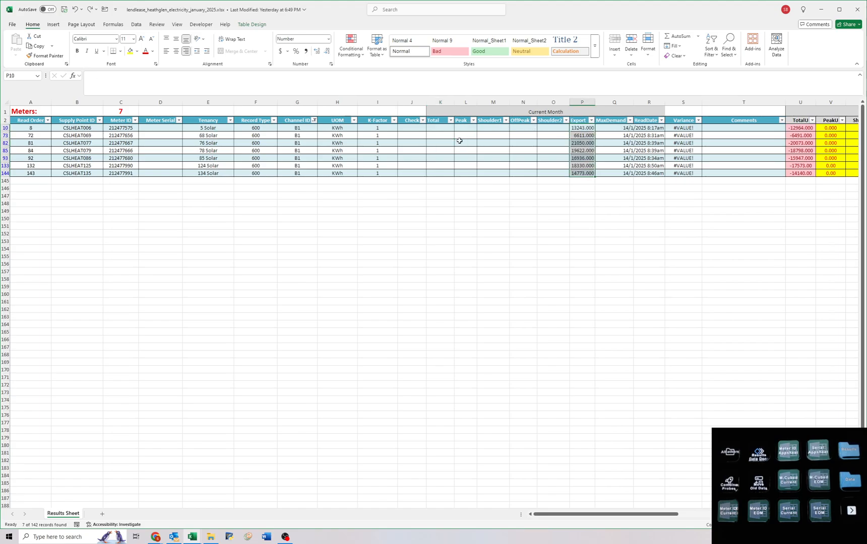
key("ctrl+z")
key("ctrl+z")
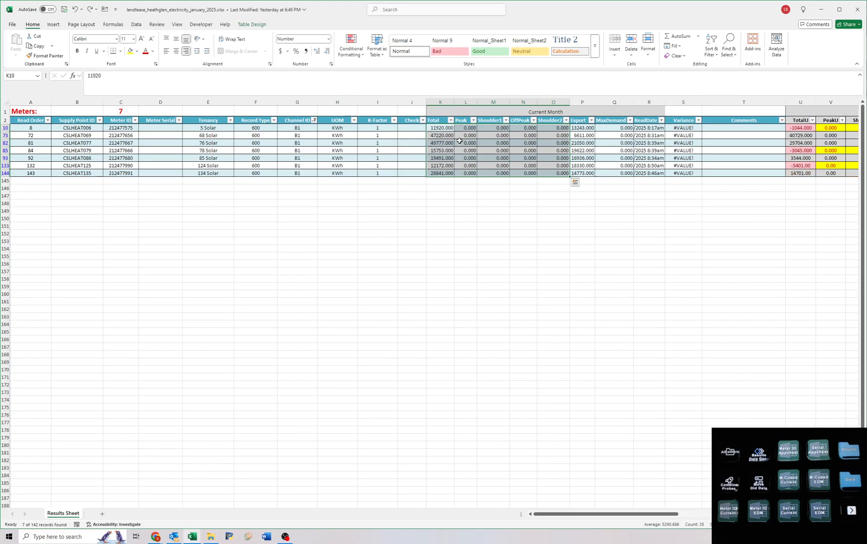
key("ctrl+z")
key("ctrl+z")
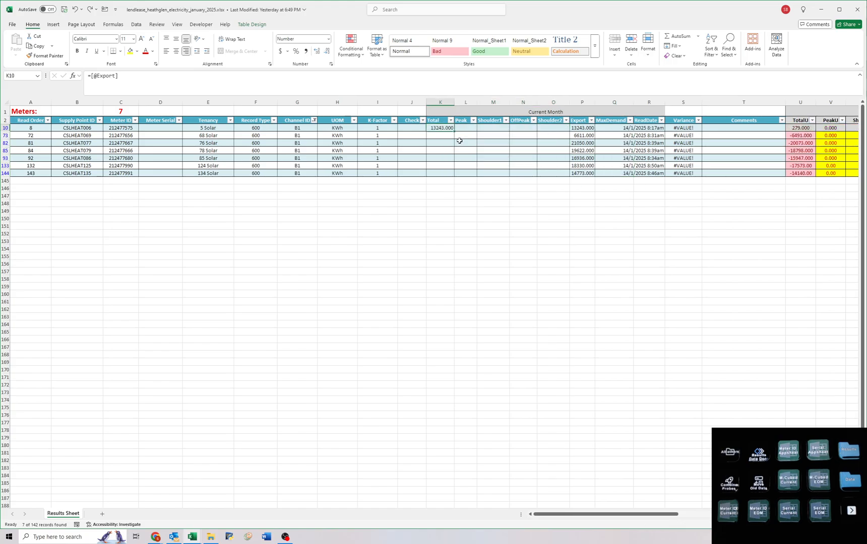
left_click_drag(454, 132, 451, 178)
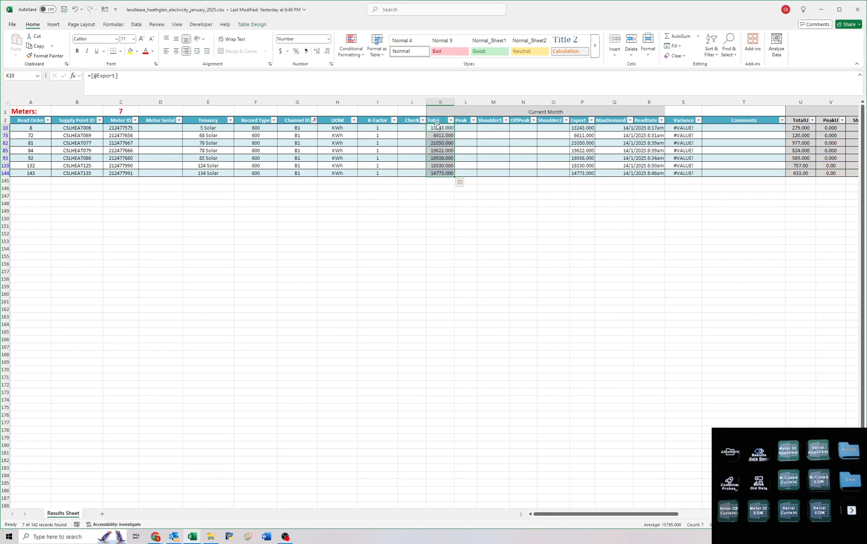
left_click(440, 150)
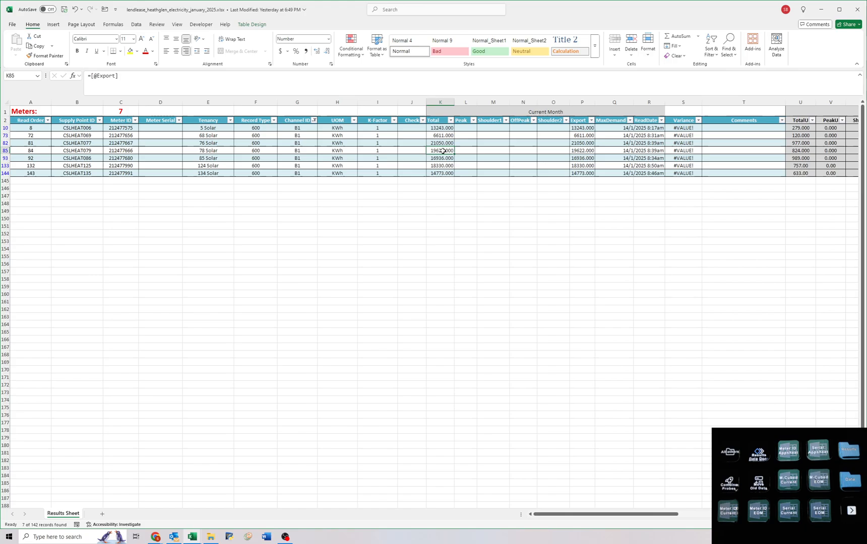
left_click(136, 24)
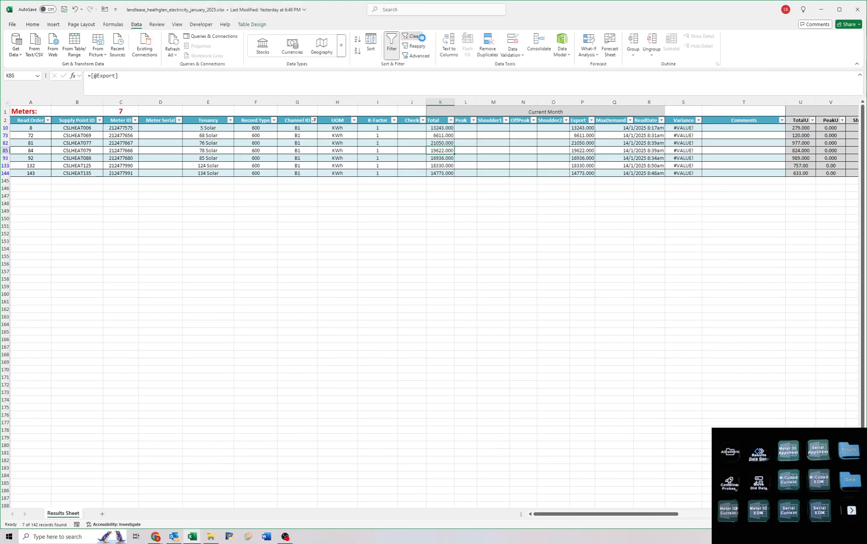
left_click(412, 36)
Replace the remaining formulas in the Current Month block, Total through ReadDate, with their values.
left_click_drag(440, 128, 651, 495)
key("ctrl+c")
key("ctrl+shift+v")
key("Escape")
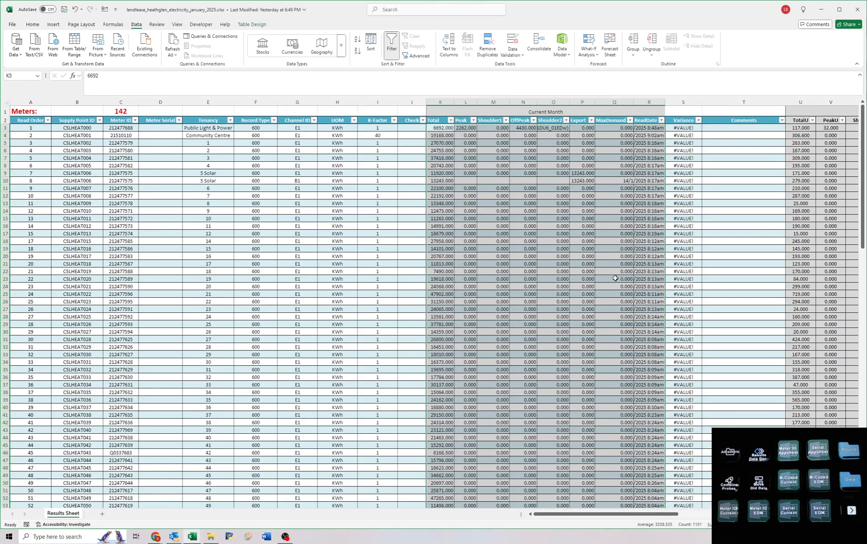
left_click(444, 132)
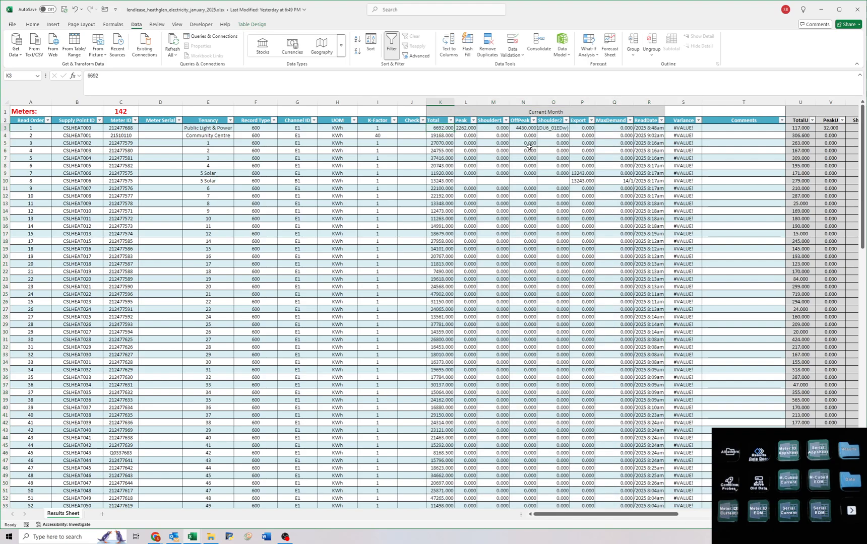
Filter Channel ID to B1 again, delete those rows' Export values, and clear the filter.
left_click(314, 120)
key("Return")
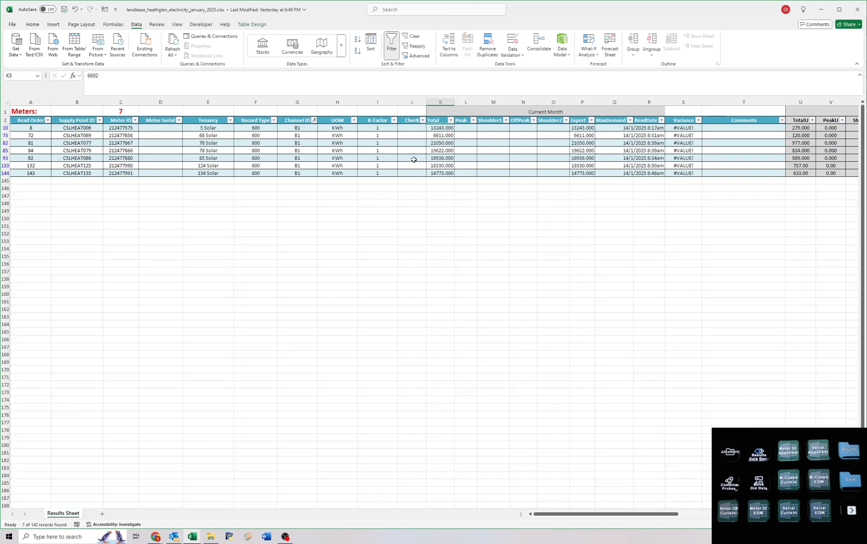
mouse_move(574, 128)
left_mouse_down()
mouse_move(579, 180)
mouse_move(574, 129)
left_mouse_up()
key("Delete")
left_click(553, 135)
left_click(411, 36)
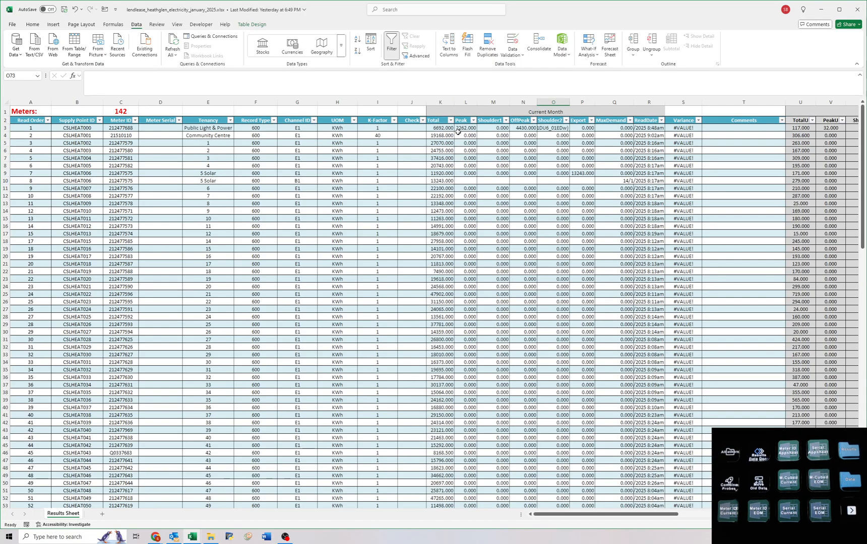
left_click_drag(480, 135, 637, 261)
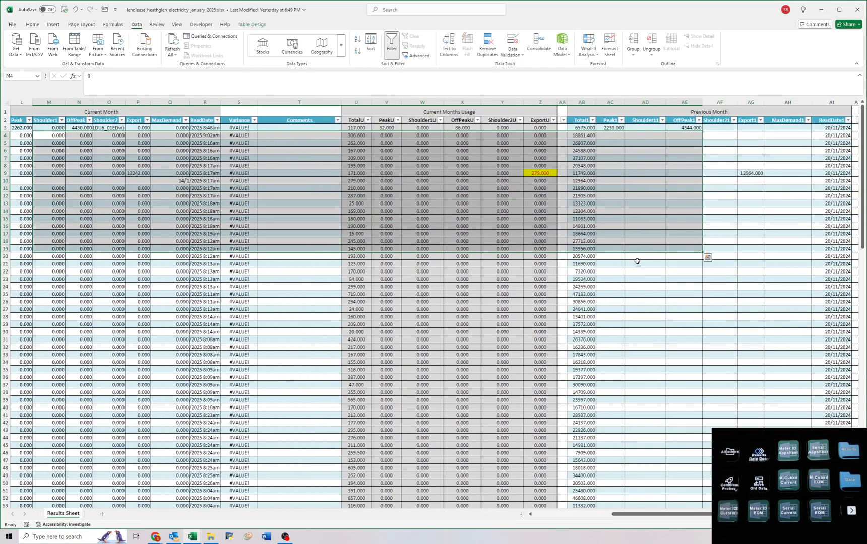
scroll(699, 245, "down", 20)
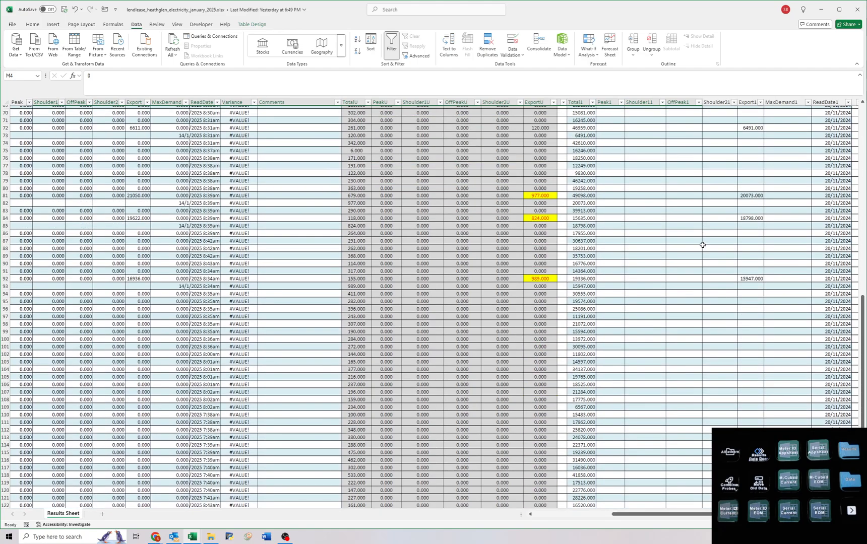
scroll(700, 245, "up", 20)
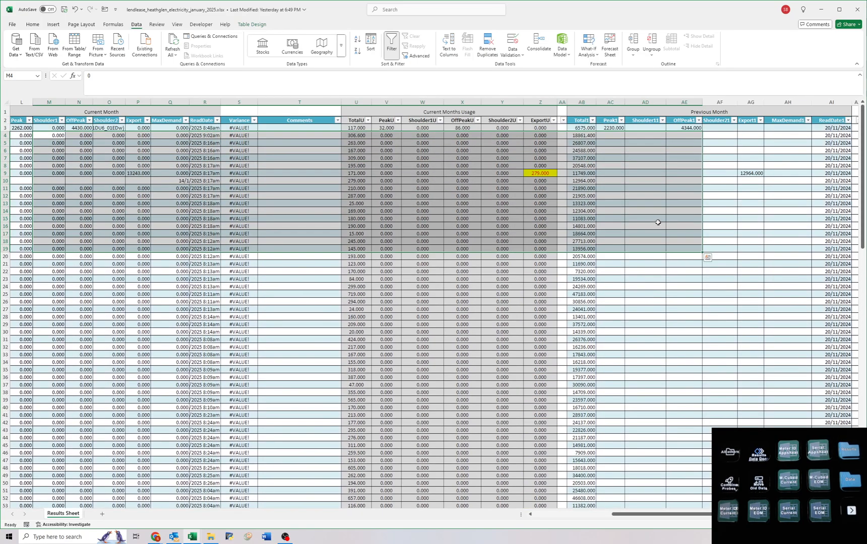
left_click(627, 165)
key("ctrl+Home")
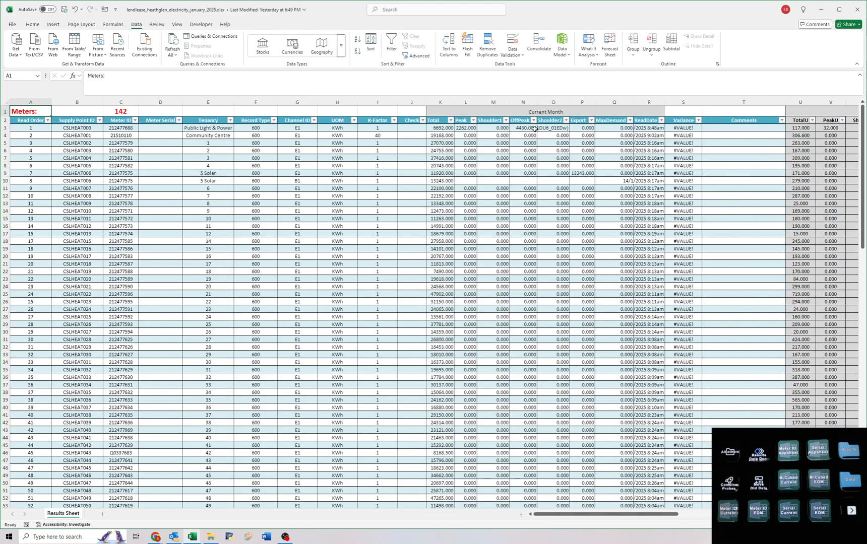
Clear the unused Shoulder1, Shoulder2, Export and MaxDemand cells in row 3, and Peak through MaxDemand in rows 4 to 8.
left_click(492, 126)
key("Delete")
left_click_drag(552, 129, 616, 129)
key("Delete")
left_click_drag(468, 136, 588, 166)
key("Delete")
left_click(581, 155)
Filter Export to 0.000 and clear the Peak through MaxDemand cells of all those rows.
left_click(591, 121)
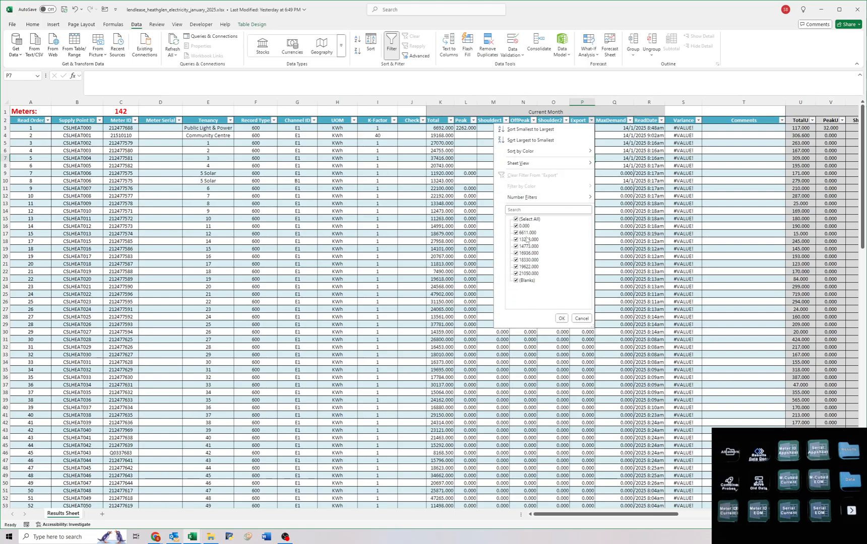
left_click(516, 219)
left_click(516, 226)
left_click(561, 319)
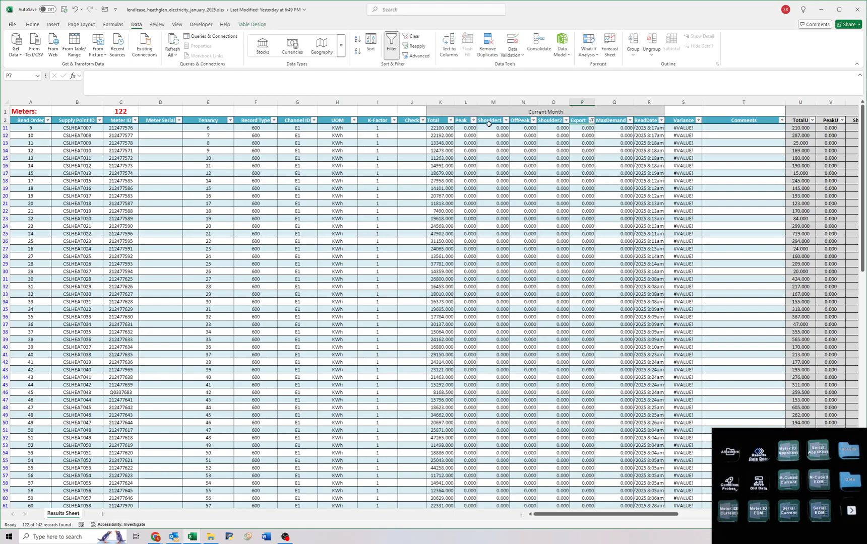
left_click_drag(462, 129, 615, 496)
scroll(532, 395, "up", 20)
left_click(519, 174)
Filter Export to all values except blanks, clear those rows' Peak through Shoulder2 and MaxDemand cells, and remove the filter.
left_click(591, 121)
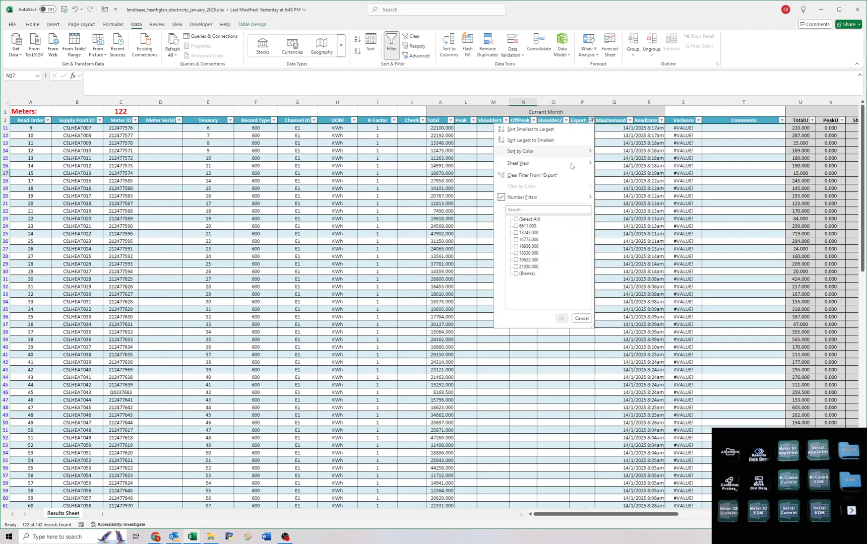
left_click(526, 273)
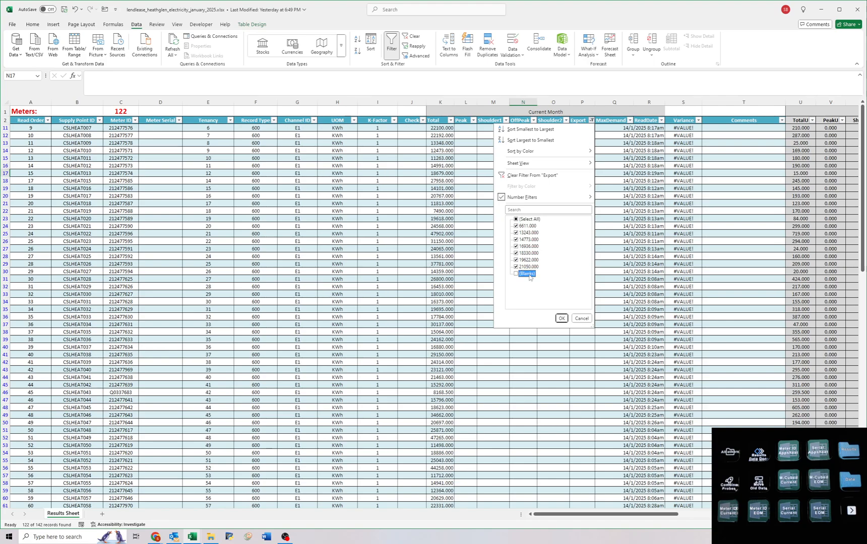
left_click(562, 318)
left_click_drag(469, 126, 568, 174)
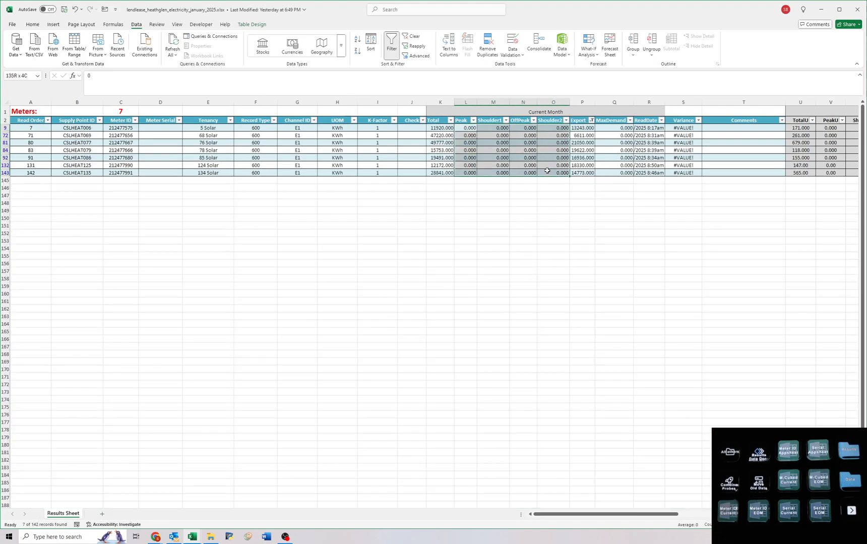
key("Delete")
left_click_drag(613, 128, 616, 173)
key("Delete")
left_click(580, 150)
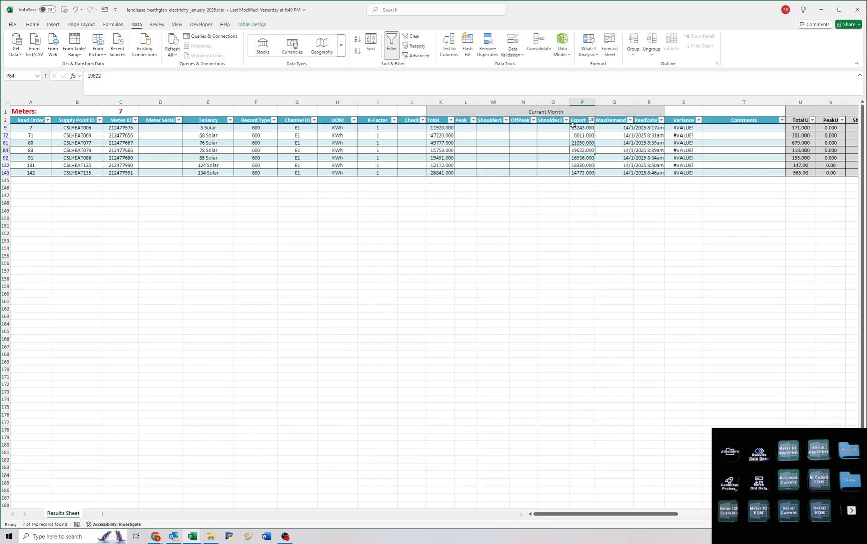
left_click(413, 36)
Remove the time from the ReadDate in R3, keeping only the date 14/1/2025.
double_click(639, 128)
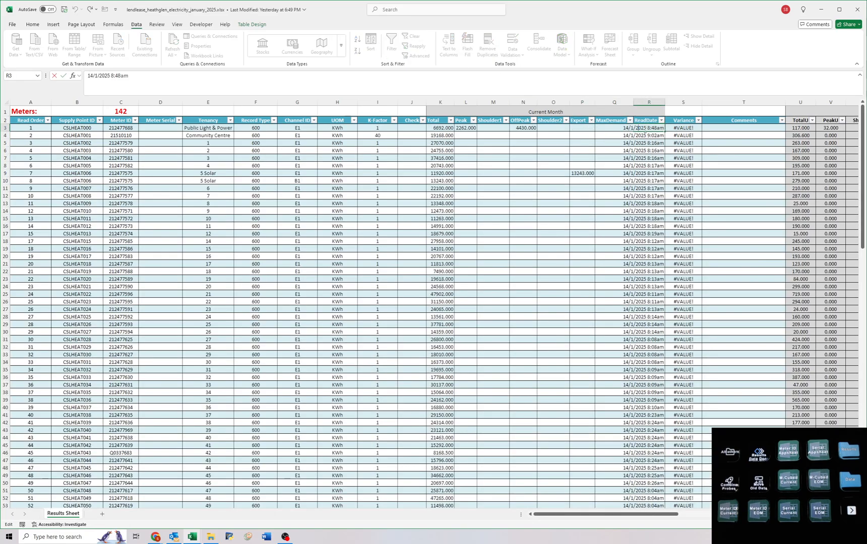
left_click_drag(647, 129, 722, 129)
key("Delete")
key("Return")
Set the ReadDate in R3 to 15/1 and fill it down to the last row of the table.
left_click(655, 129)
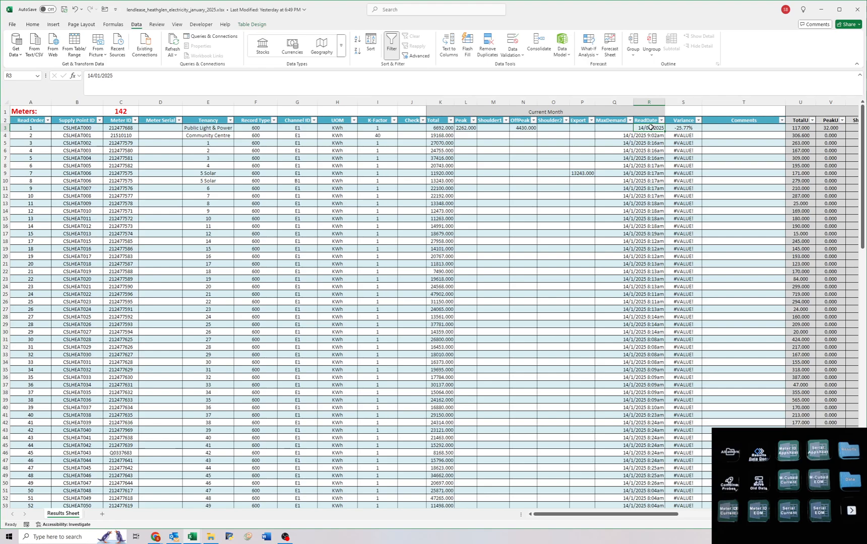
type("15/1")
key("Return")
left_click(652, 129)
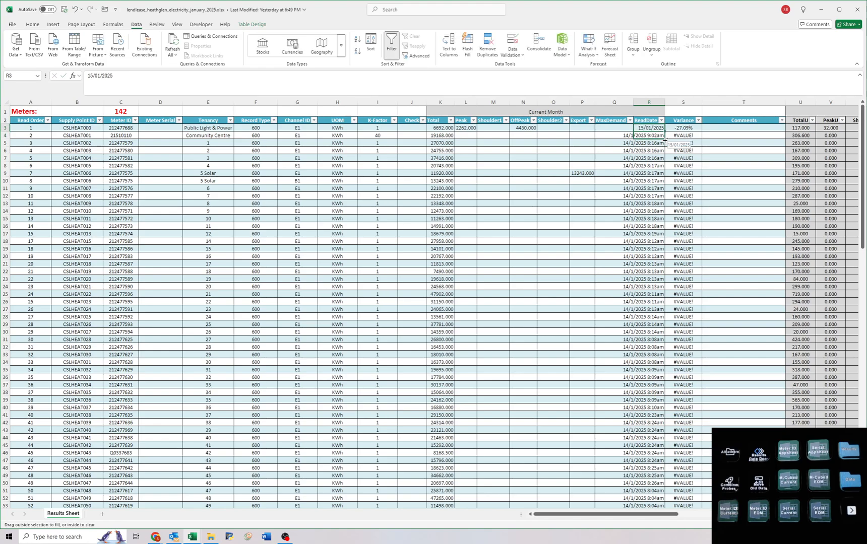
double_click(664, 131)
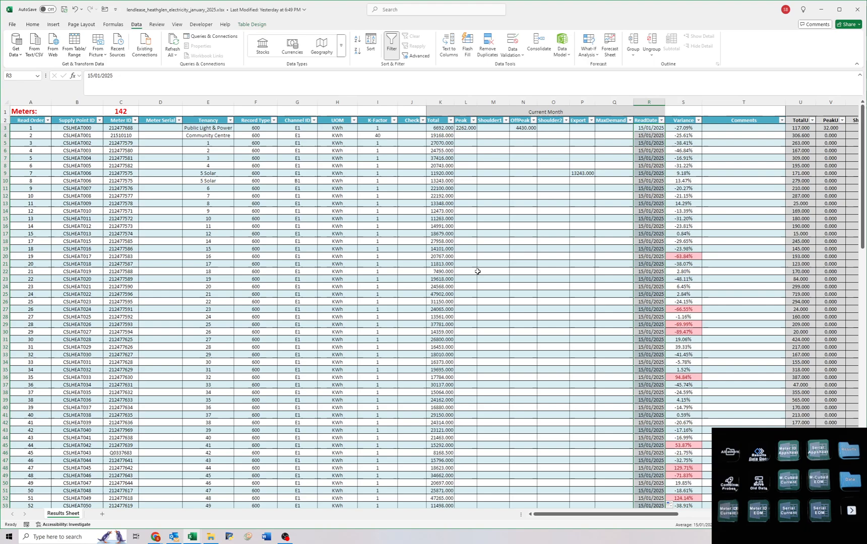
Check the Total readings down to the last row, save the Heathglen workbook, and return to the Airtable monthly schedule.
left_click(442, 128)
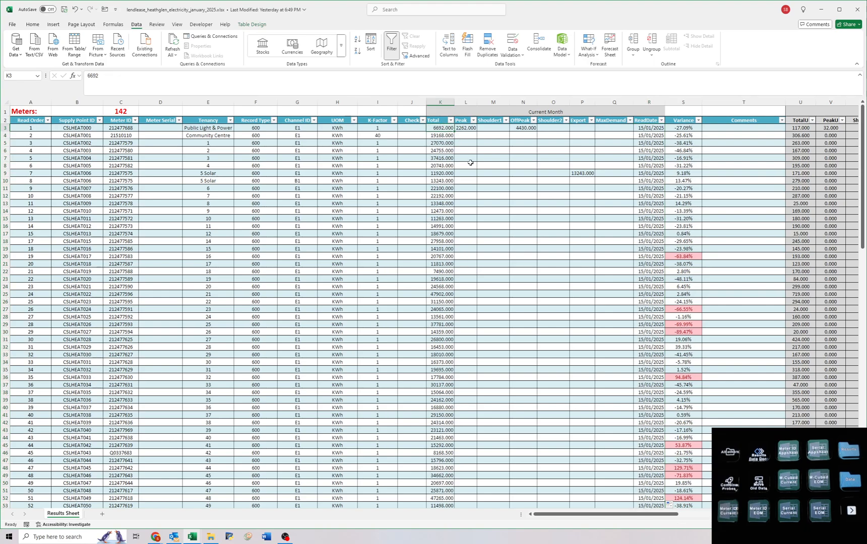
scroll(467, 161, "down", 14)
scroll(468, 161, "down", 18)
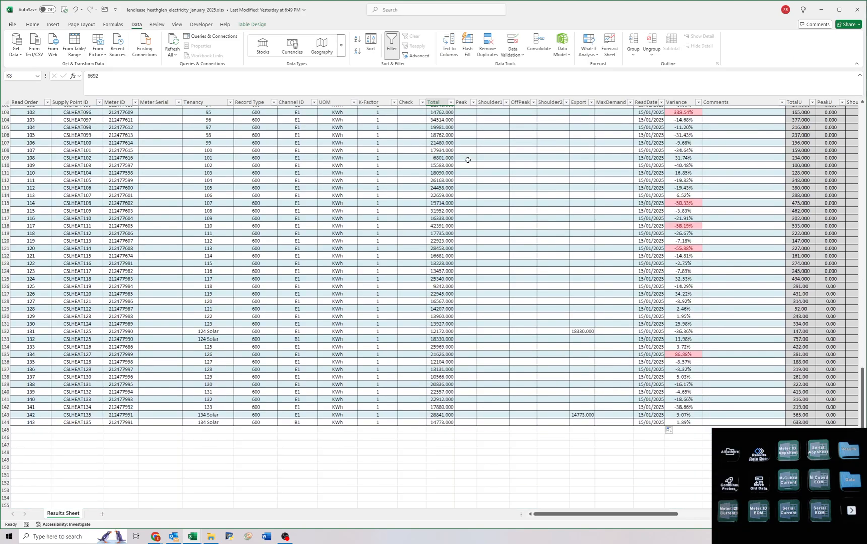
scroll(468, 161, "up", 19)
scroll(468, 165, "up", 13)
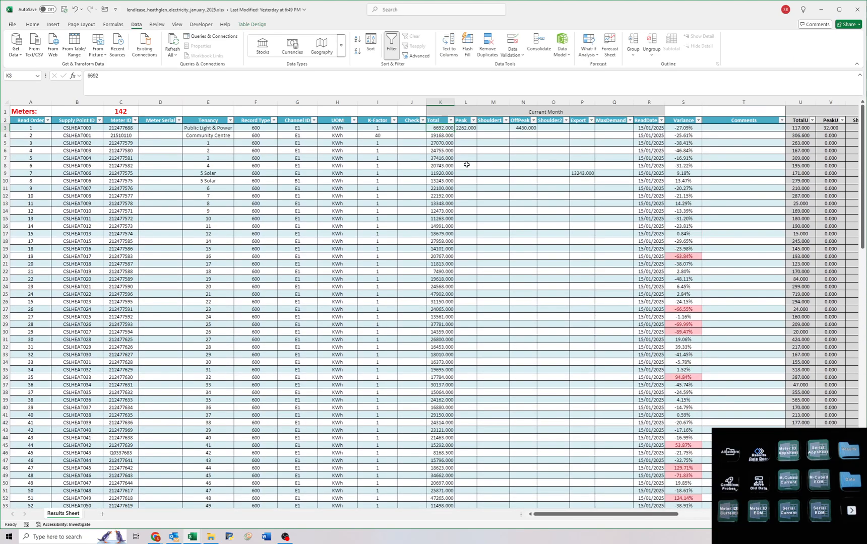
left_click(64, 9)
double_click(331, 10)
left_click(421, 11)
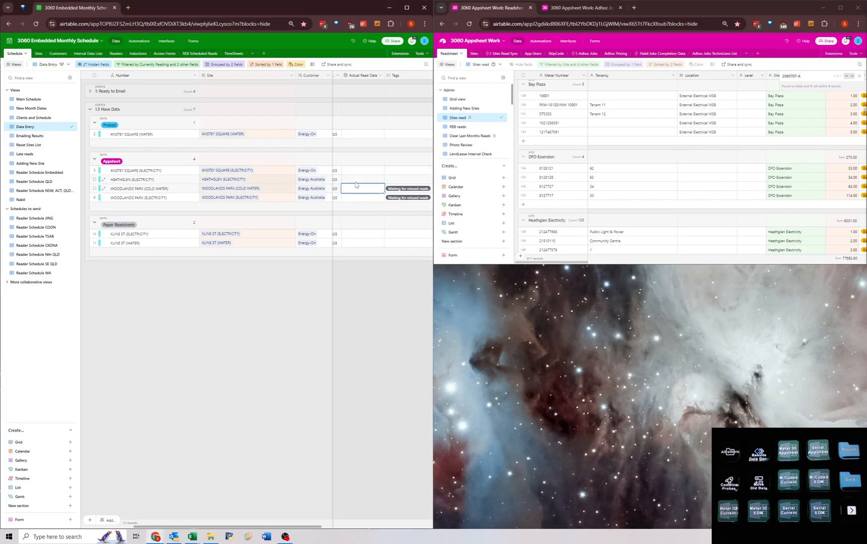
Enter the January 2025 Actual Read Date for the HEATHGLEN (ELECTRICITY) record in the Appsheet group.
left_click(356, 179)
left_click(355, 180)
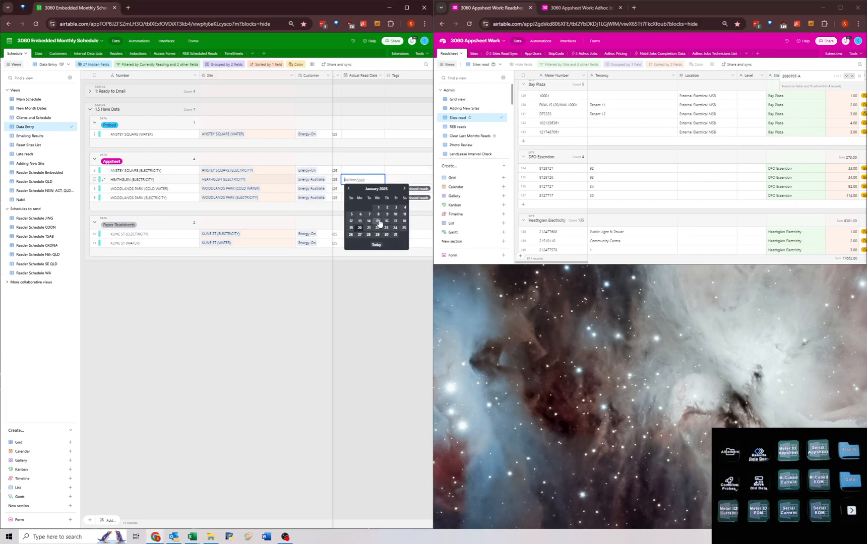
left_click(365, 230)
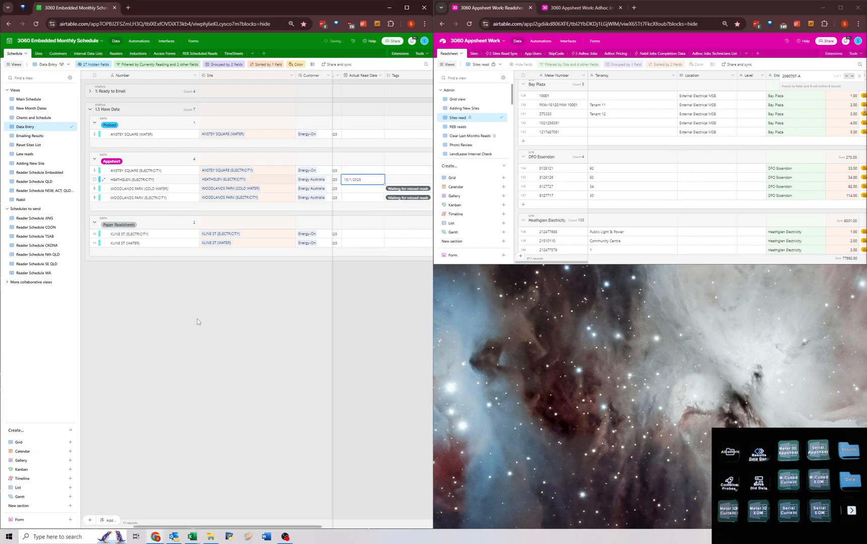
left_click(364, 180)
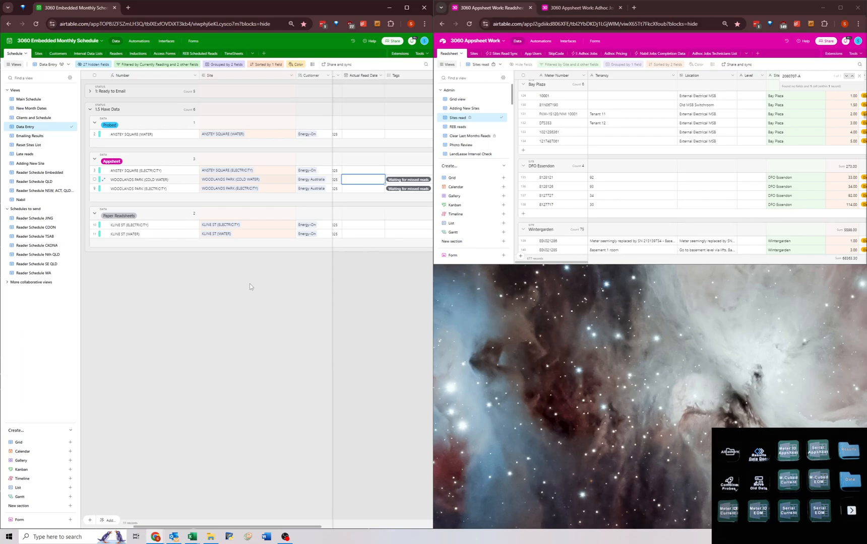
left_click(157, 189)
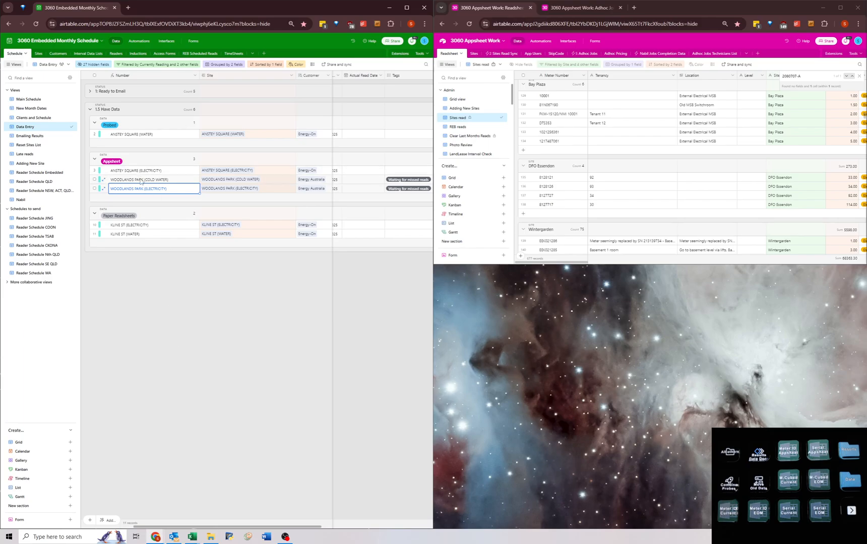
left_click_drag(141, 180, 322, 195)
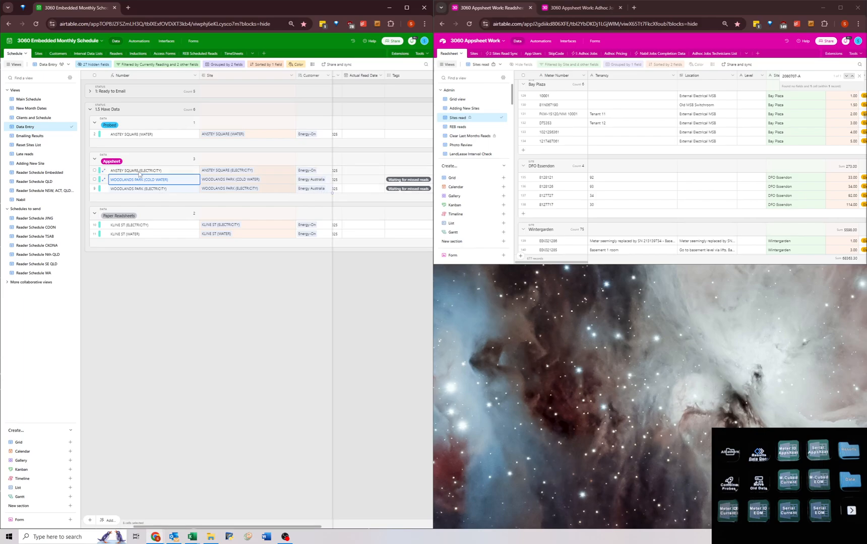